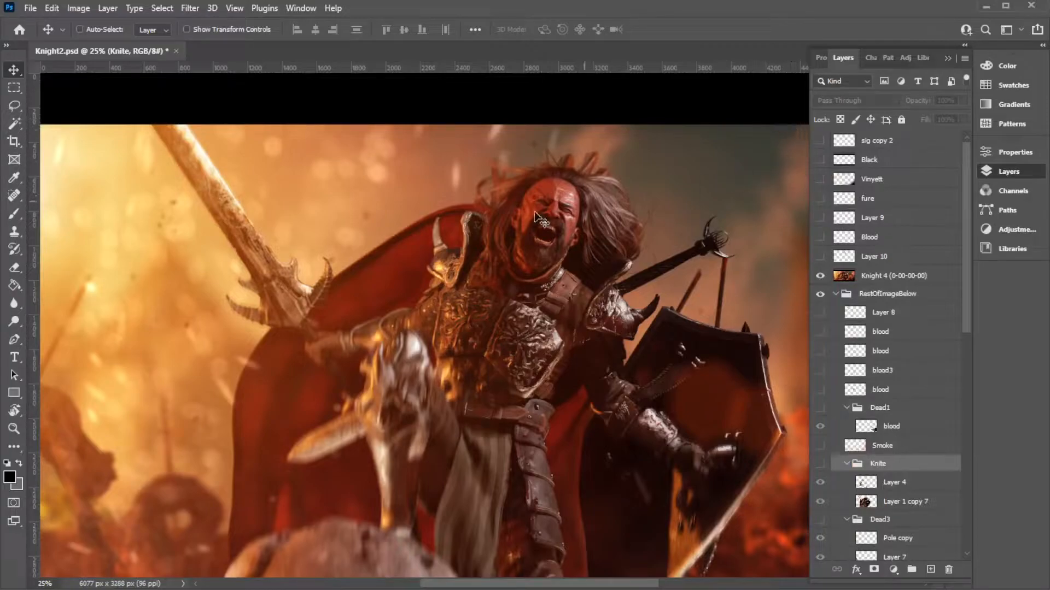
- Hide the finished composite layer Knight 4 (0-00-00-00)
{"action": "left_click_drag", "start_coordinate": [591, 336], "coordinate": [499, 313]}
{"action": "scroll", "coordinate": [584, 390], "scroll_direction": "down", "scroll_amount": 1}
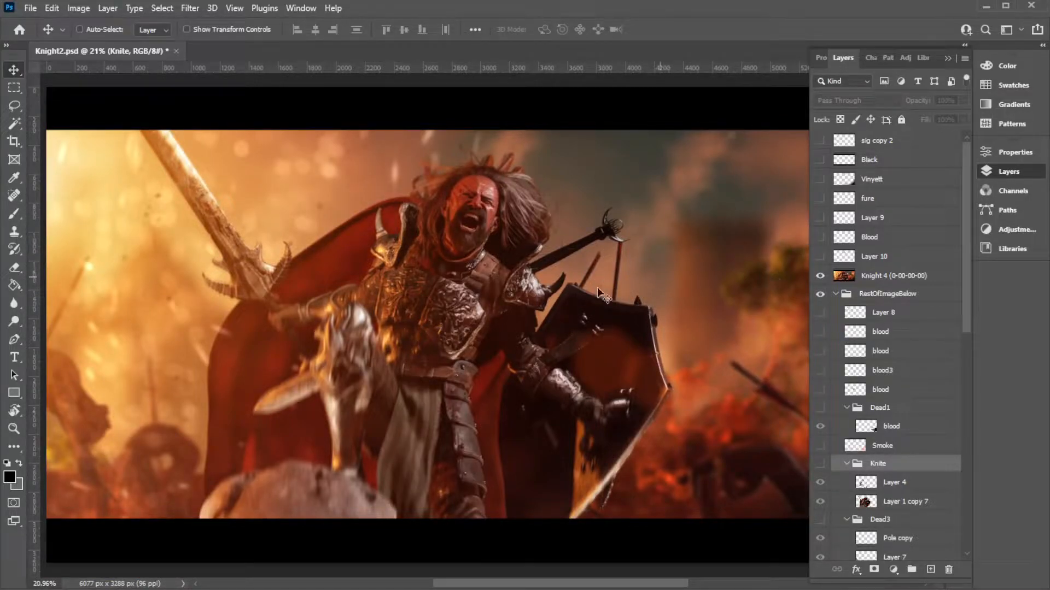
{"action": "left_click", "coordinate": [820, 276]}
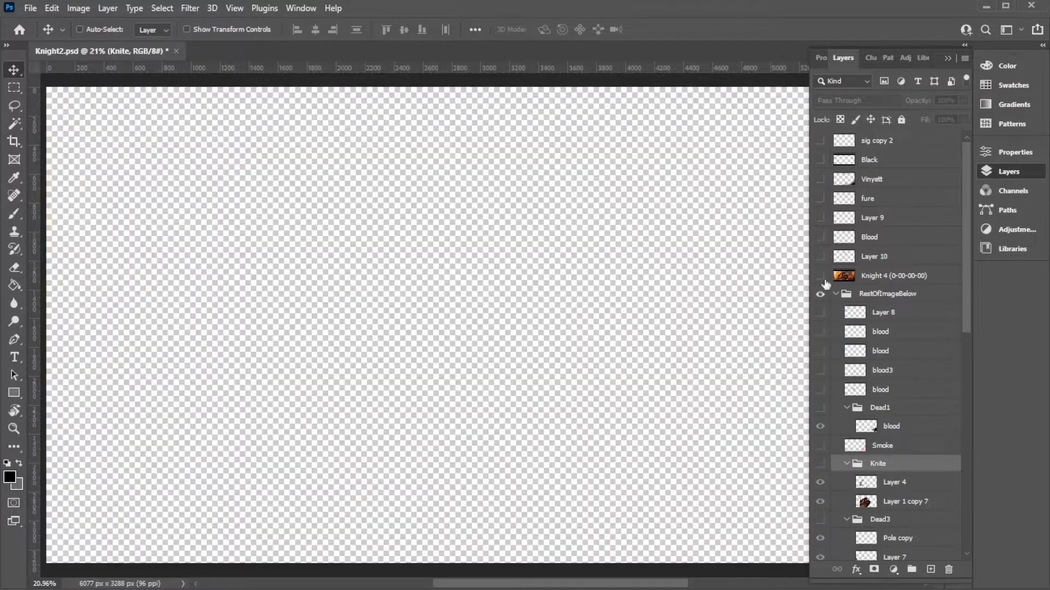
- Compare the knight cutouts Layer 3 copy and Layer 1 copy 4 in the Origionaks group by toggling their visibility
{"action": "left_click_drag", "start_coordinate": [972, 266], "coordinate": [977, 327]}
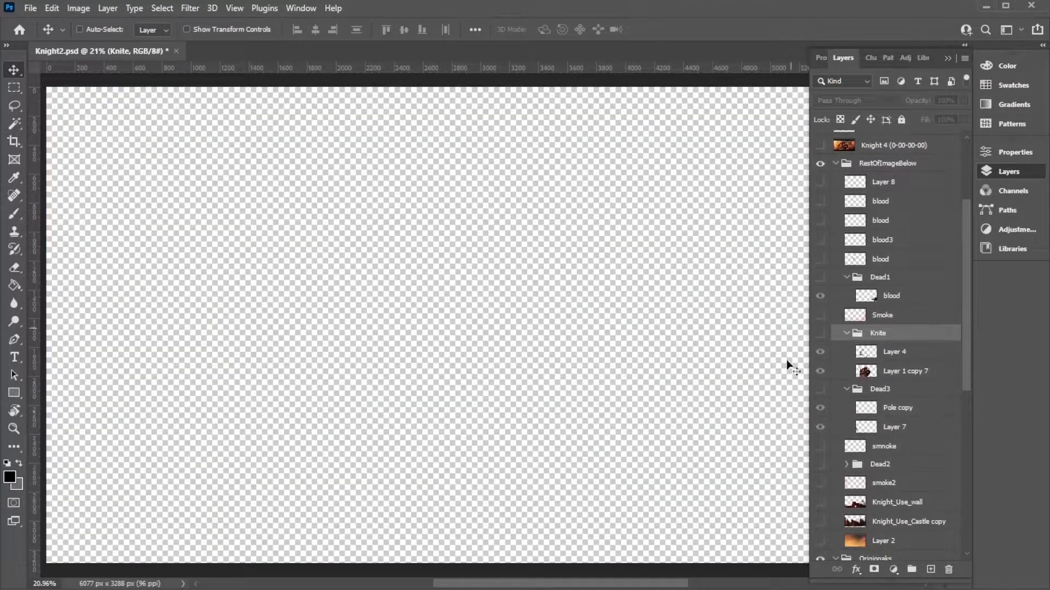
{"action": "left_click_drag", "start_coordinate": [970, 365], "coordinate": [961, 526]}
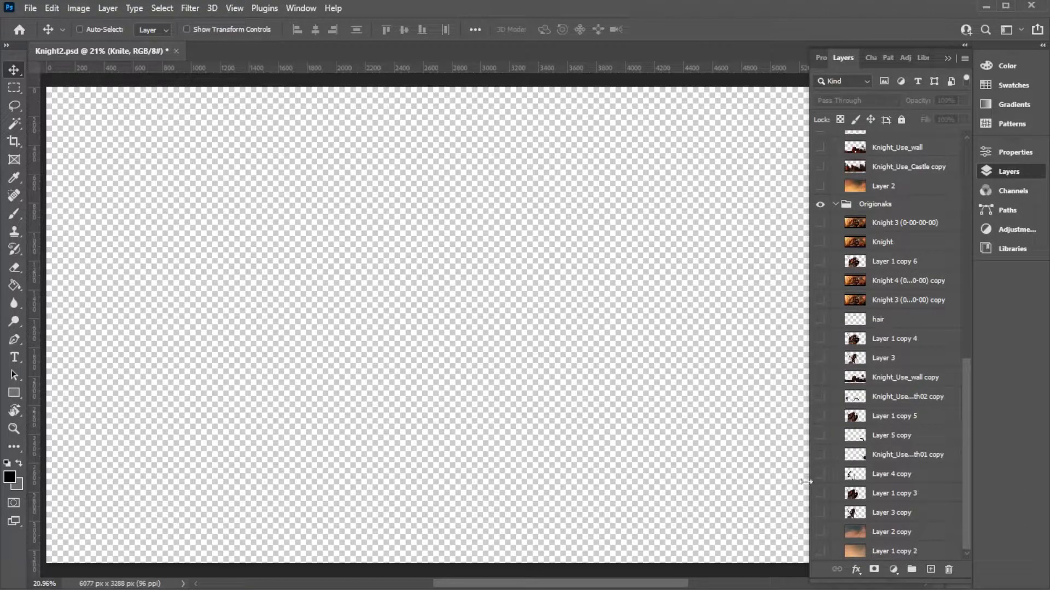
{"action": "left_click", "coordinate": [820, 513]}
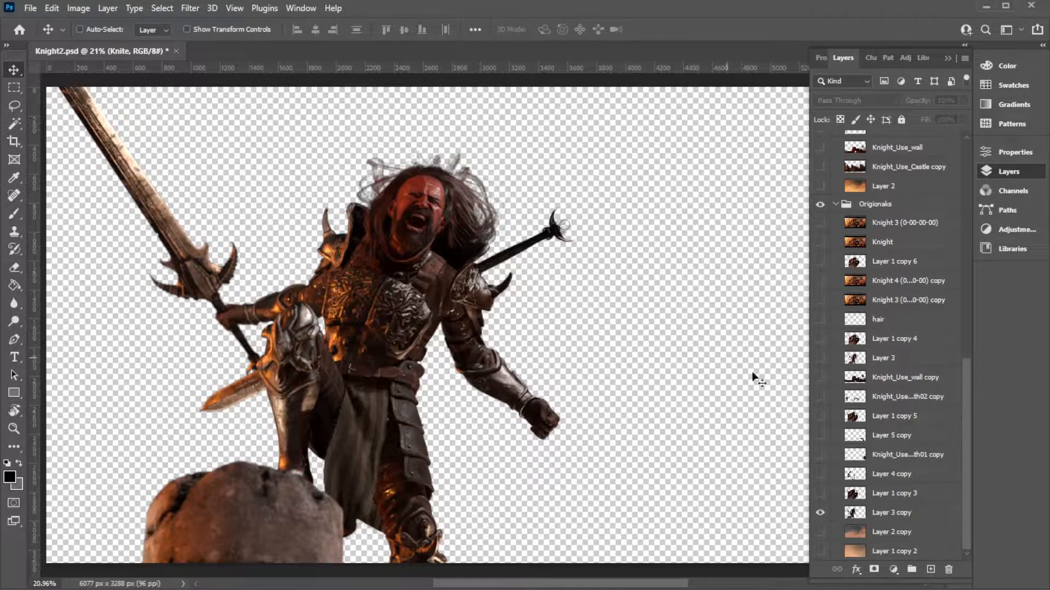
{"action": "left_click", "coordinate": [820, 513]}
{"action": "left_click", "coordinate": [819, 338]}
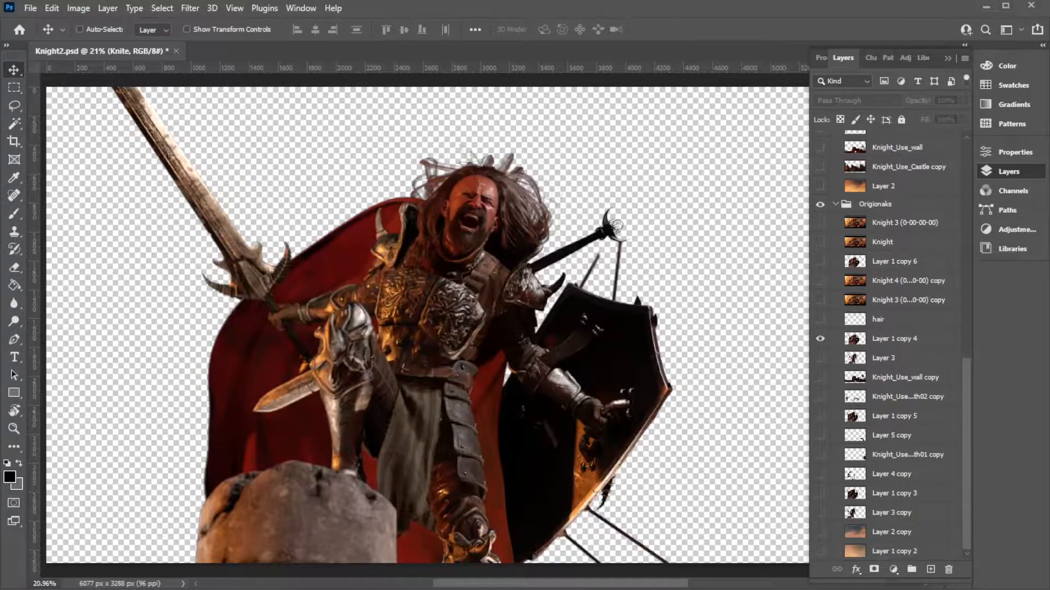
{"action": "left_click", "coordinate": [820, 513]}
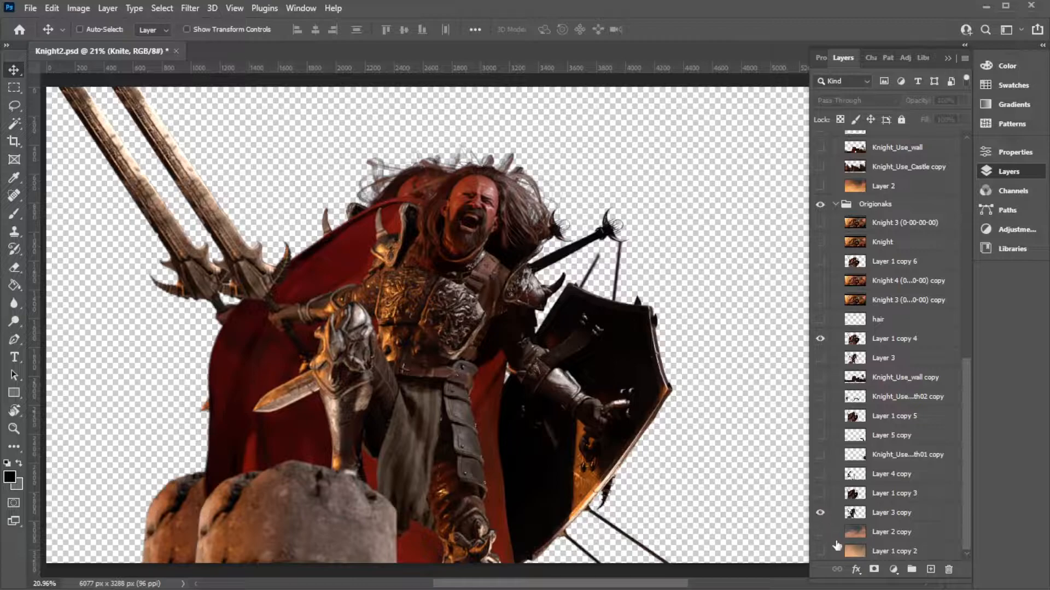
{"action": "left_click", "coordinate": [820, 339]}
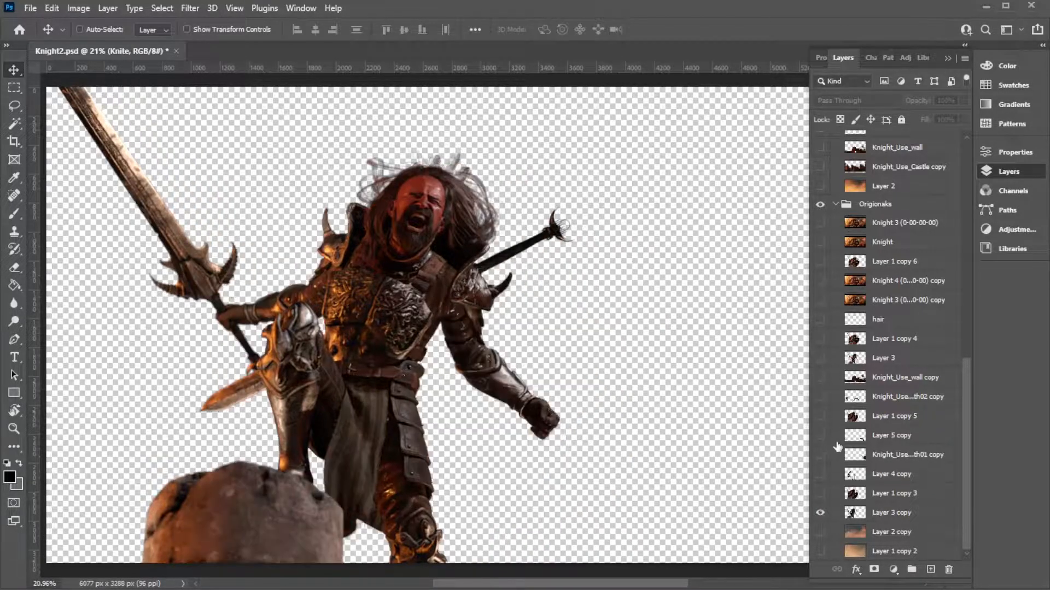
- Show only Layer 3, the knight without cape and shield, and load its outline as a selection
{"action": "left_click", "coordinate": [820, 513]}
{"action": "left_click", "coordinate": [820, 358]}
{"action": "left_click", "coordinate": [820, 339]}
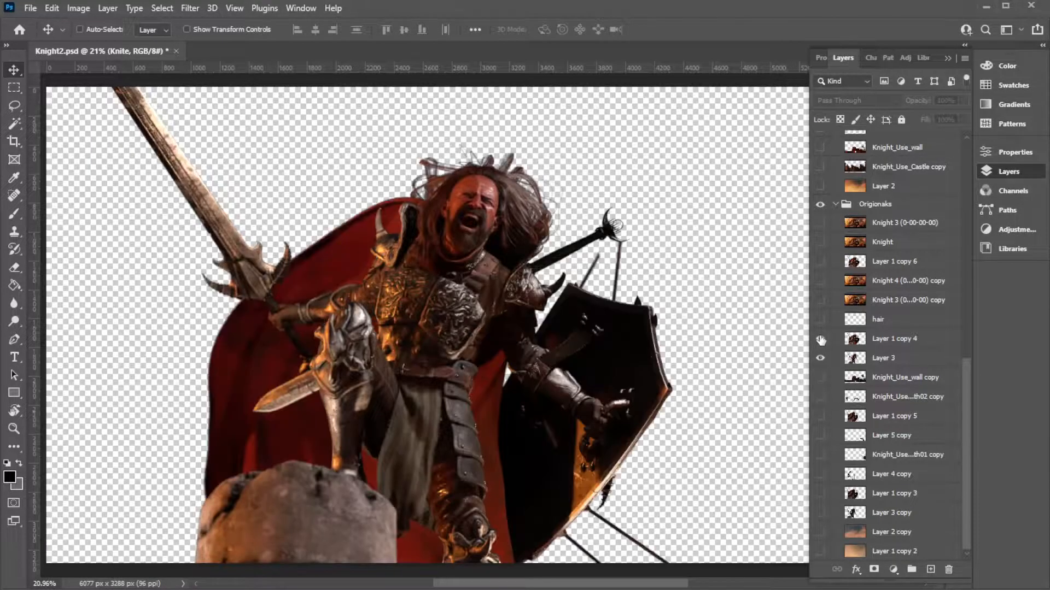
{"action": "left_click", "coordinate": [820, 339]}
{"action": "key", "text": "ctrl"}
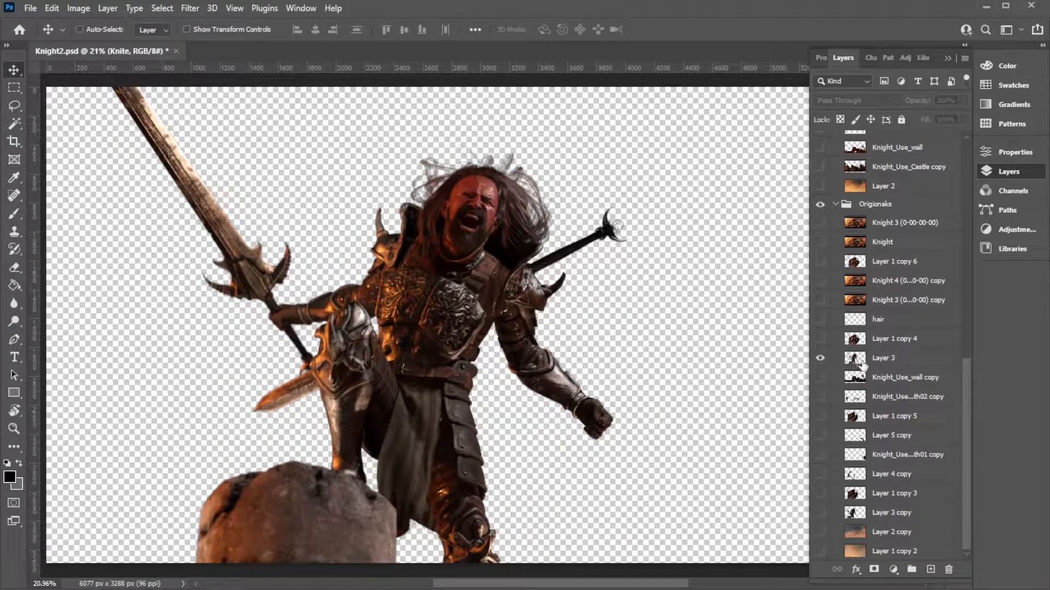
{"action": "key", "text": "ctrl"}
{"action": "left_click", "coordinate": [854, 361], "text": "ctrl"}
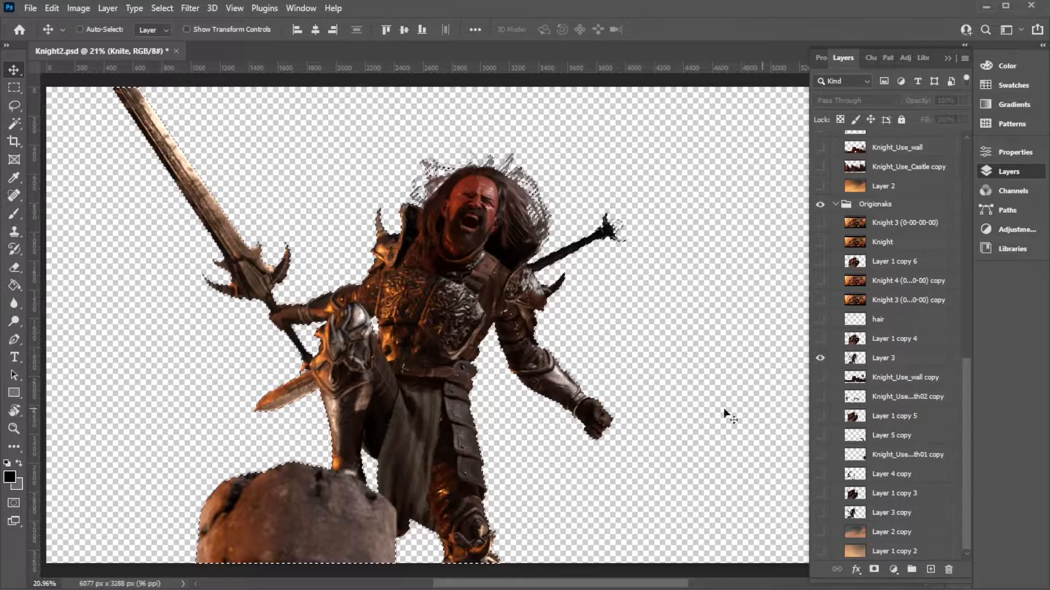
- Show Layer 1 copy 4 instead of Layer 3, delete the selected knight area from it and deselect
{"action": "left_click", "coordinate": [820, 338]}
{"action": "left_click", "coordinate": [820, 358]}
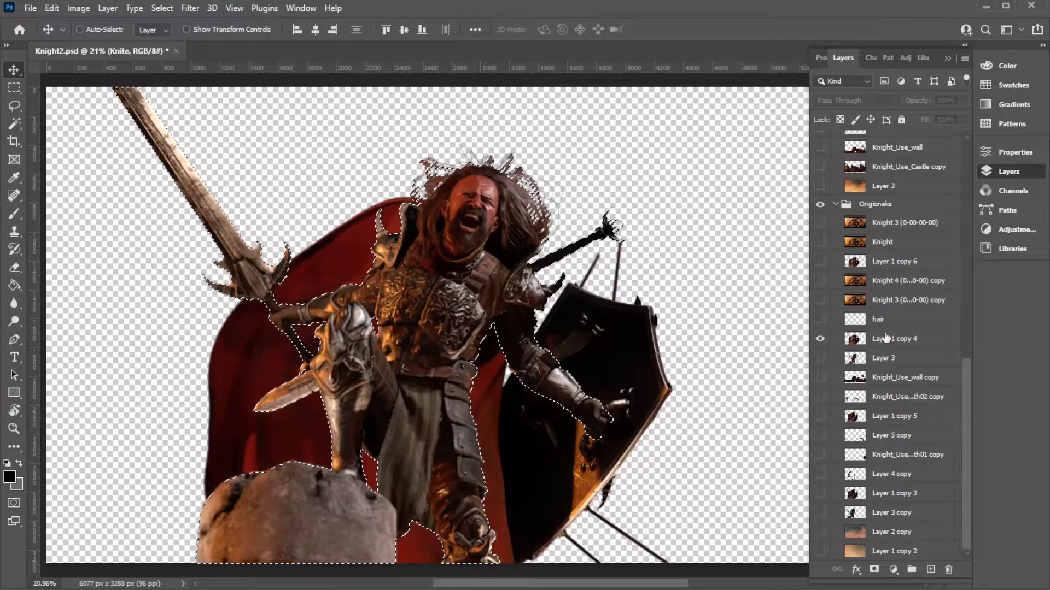
{"action": "key", "text": "ctrl+z"}
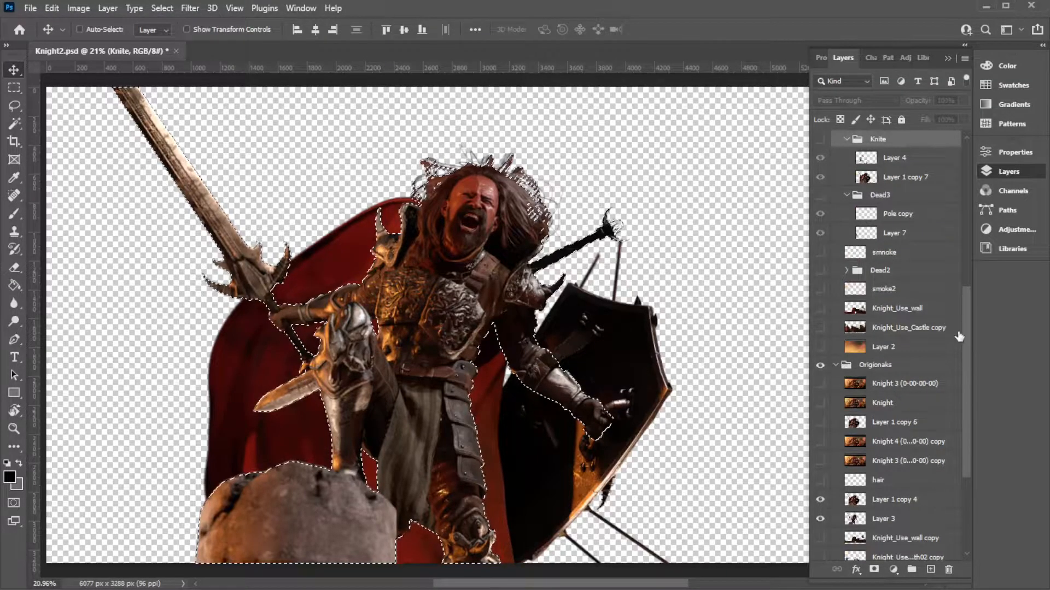
{"action": "left_click_drag", "start_coordinate": [966, 354], "coordinate": [982, 395]}
{"action": "scroll", "coordinate": [882, 389], "scroll_direction": "down", "scroll_amount": 3}
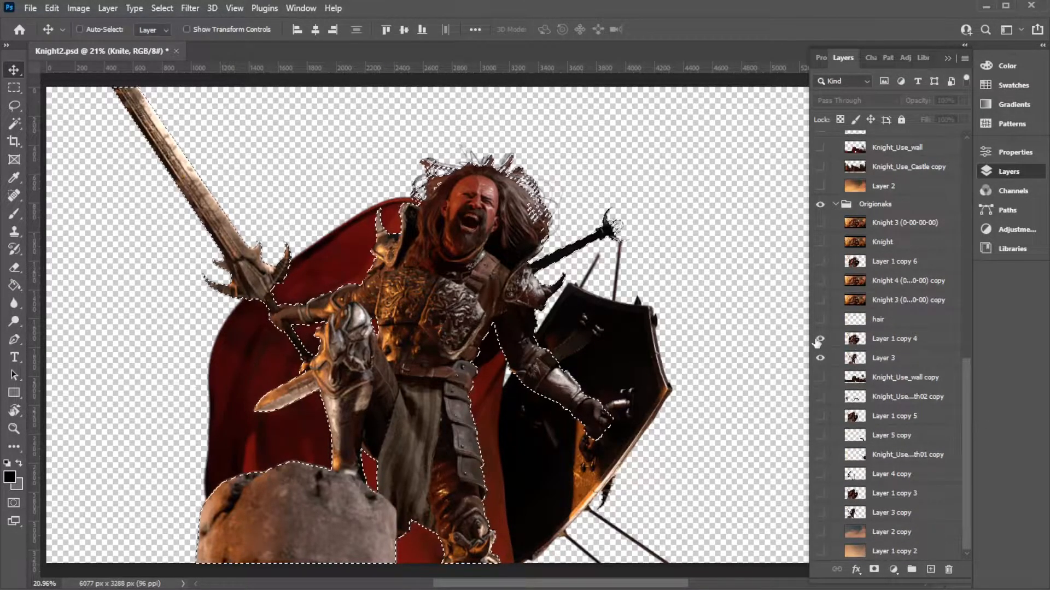
{"action": "left_click", "coordinate": [884, 338]}
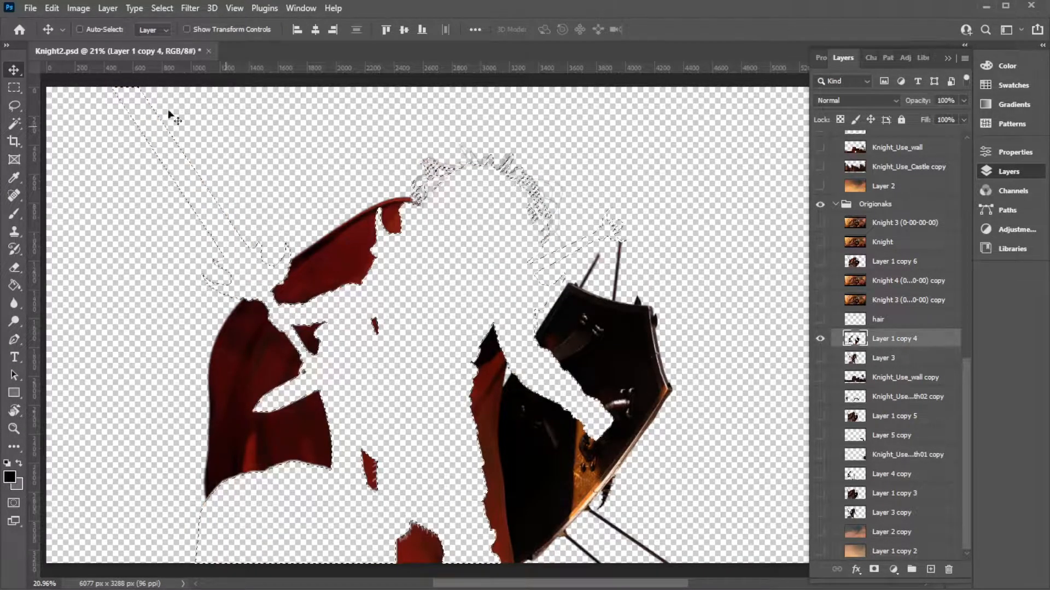
{"action": "left_click", "coordinate": [17, 89]}
{"action": "left_click", "coordinate": [264, 139]}
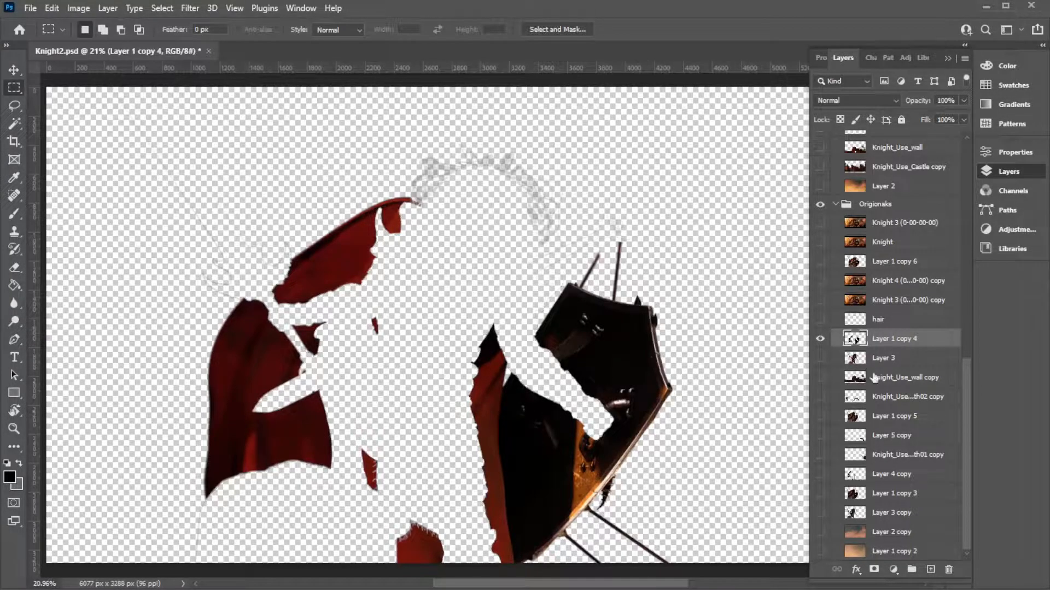
- Undo the deletion on Layer 1 copy 4, then hide the layer and clear the selection
{"action": "key", "text": "ctrl+z"}
{"action": "key", "text": "ctrl+z"}
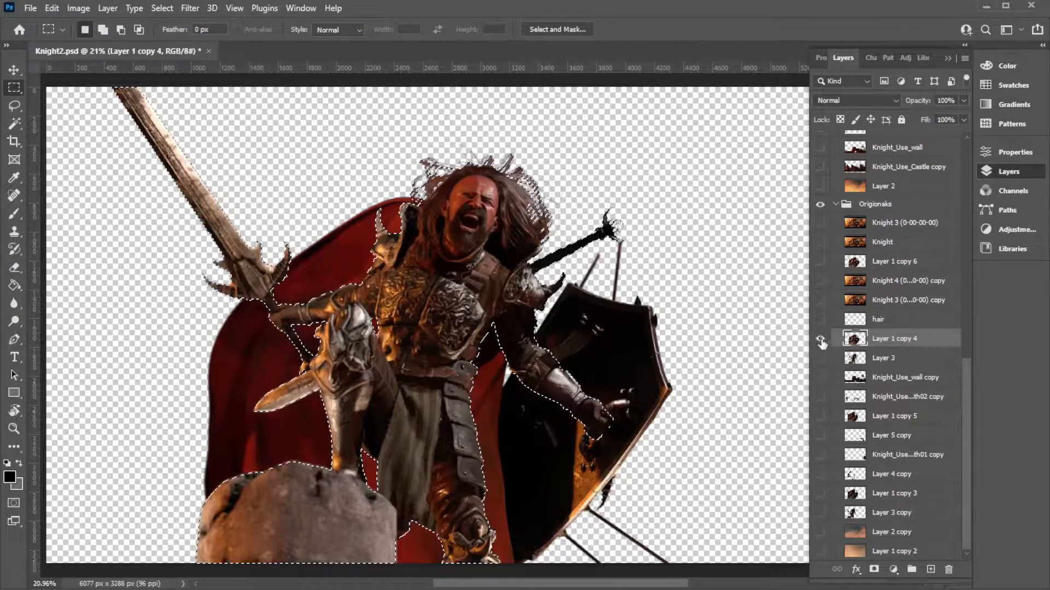
{"action": "left_click", "coordinate": [819, 339]}
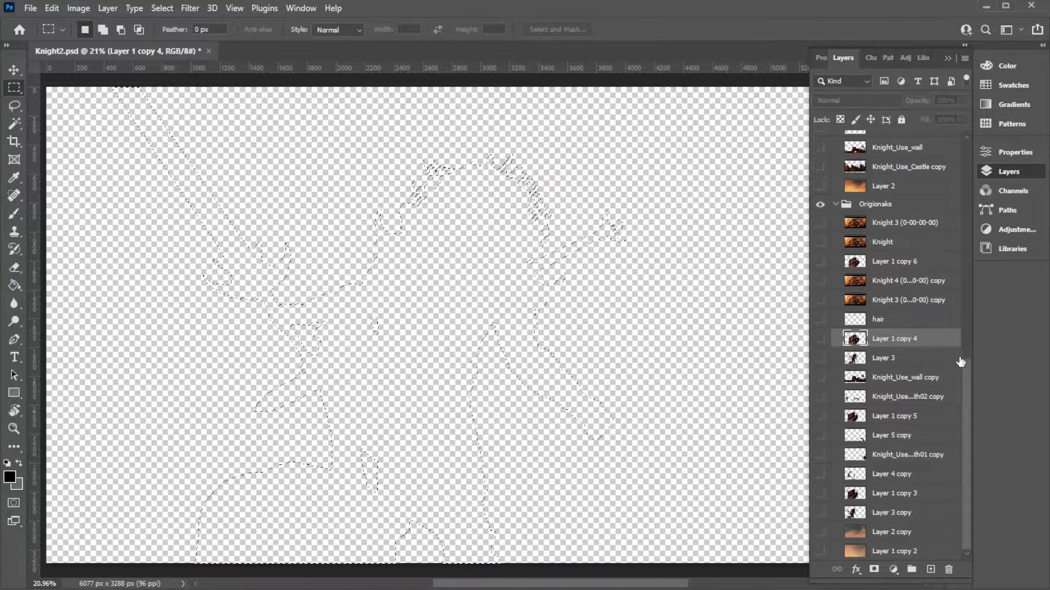
{"action": "left_click", "coordinate": [633, 299]}
- Show the Knite group and toggle Layer 4 repeatedly to compare the knight with and without it
{"action": "left_click_drag", "start_coordinate": [969, 375], "coordinate": [969, 241]}
{"action": "left_click", "coordinate": [821, 305]}
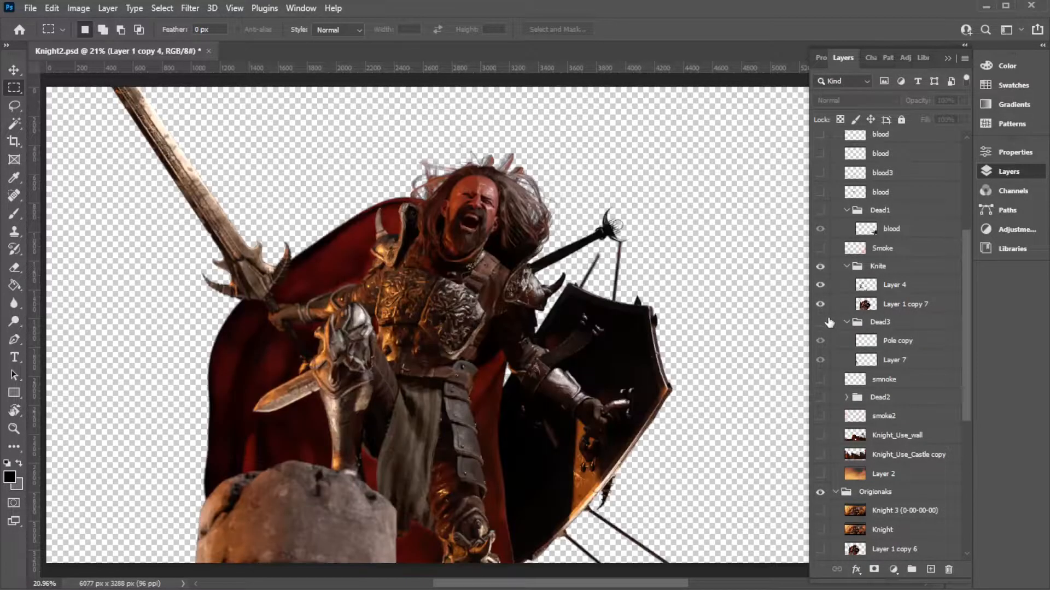
{"action": "left_click", "coordinate": [821, 285]}
{"action": "left_click", "coordinate": [821, 286]}
{"action": "left_click", "coordinate": [821, 286]}
{"action": "left_click", "coordinate": [826, 290]}
{"action": "left_click", "coordinate": [826, 289]}
{"action": "left_click", "coordinate": [824, 289]}
{"action": "left_click", "coordinate": [824, 289]}
{"action": "left_click", "coordinate": [824, 289]}
{"action": "left_click", "coordinate": [820, 285]}
{"action": "left_click", "coordinate": [822, 290]}
- Try moving Layer 4 up and to the right off the knight, then undo the move
{"action": "left_click", "coordinate": [881, 290]}
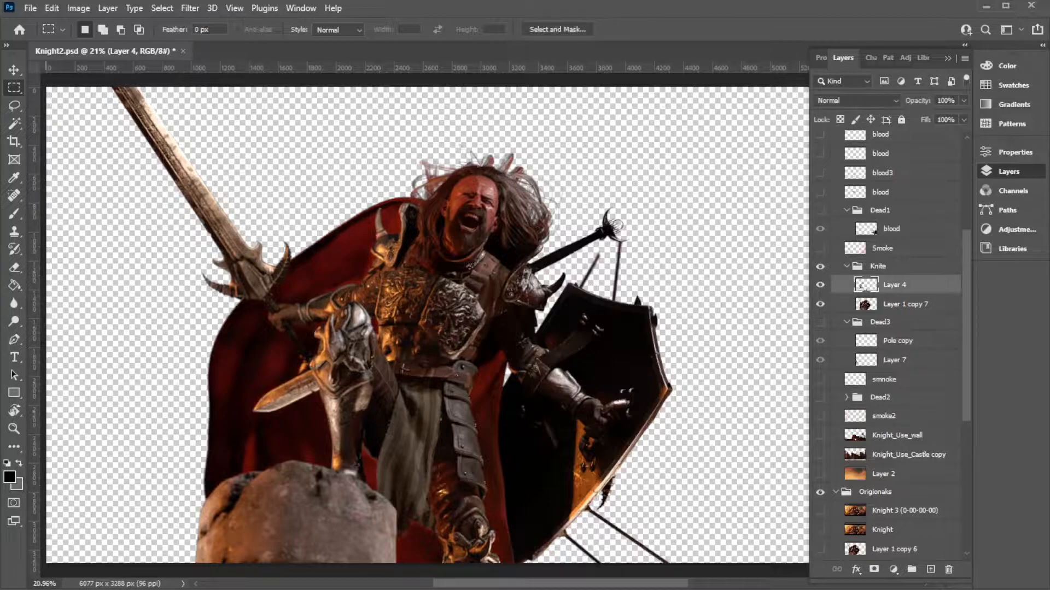
{"action": "left_click", "coordinate": [14, 69]}
{"action": "left_click_drag", "start_coordinate": [378, 312], "coordinate": [426, 287]}
{"action": "key", "text": "ctrl+z"}
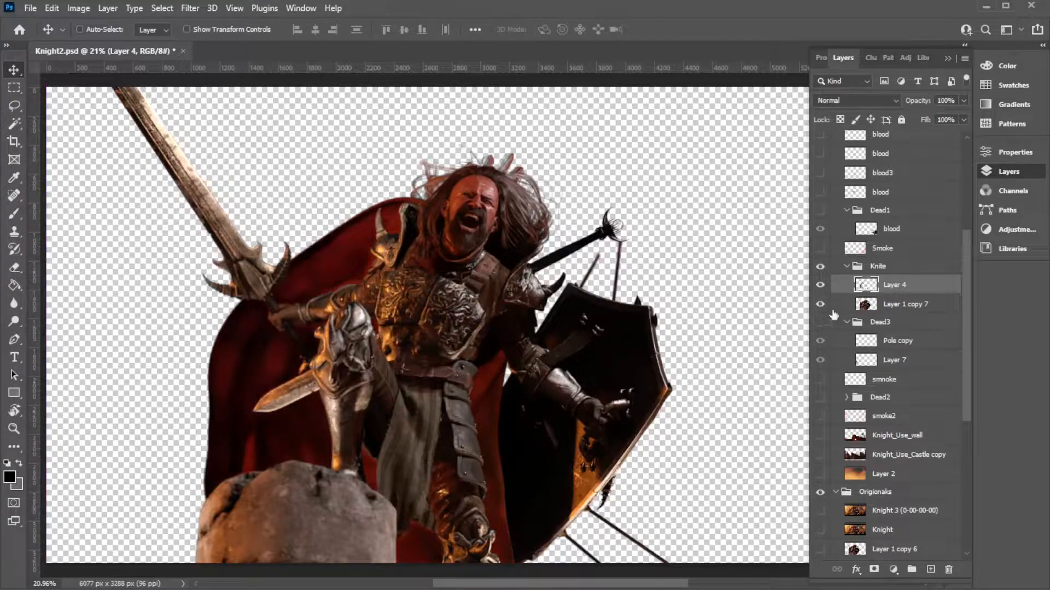
- Toggle Layer 4's visibility again to examine its effect on the knight, leaving it visible
{"action": "left_click", "coordinate": [821, 285]}
{"action": "left_click", "coordinate": [821, 284]}
{"action": "left_click", "coordinate": [821, 285]}
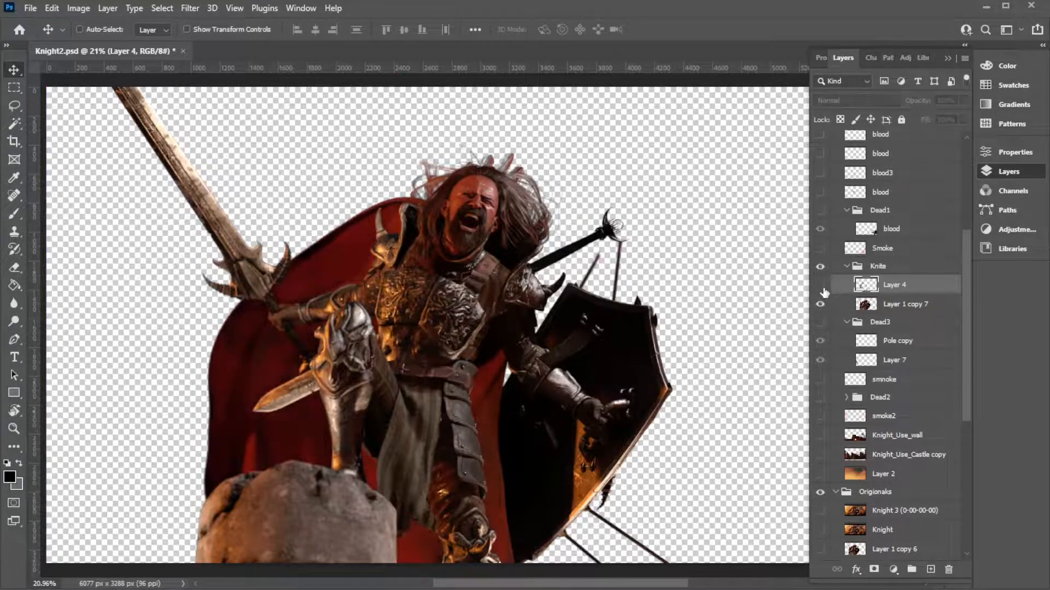
{"action": "left_click", "coordinate": [821, 287]}
{"action": "left_click", "coordinate": [821, 287]}
{"action": "left_click", "coordinate": [820, 286]}
- Hide Layer 4 and Layer 1 copy 7, and show and select Layer 1 copy 4 in the Origionaks group
{"action": "left_click", "coordinate": [892, 309]}
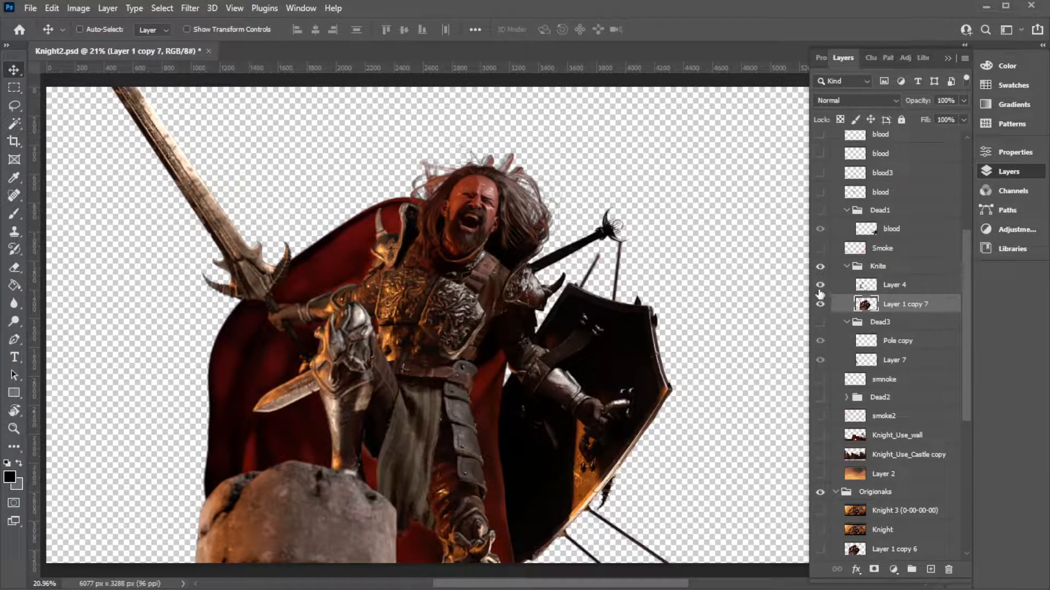
{"action": "left_click_drag", "start_coordinate": [821, 285], "coordinate": [821, 304]}
{"action": "scroll", "coordinate": [968, 370], "scroll_direction": "down", "scroll_amount": 5}
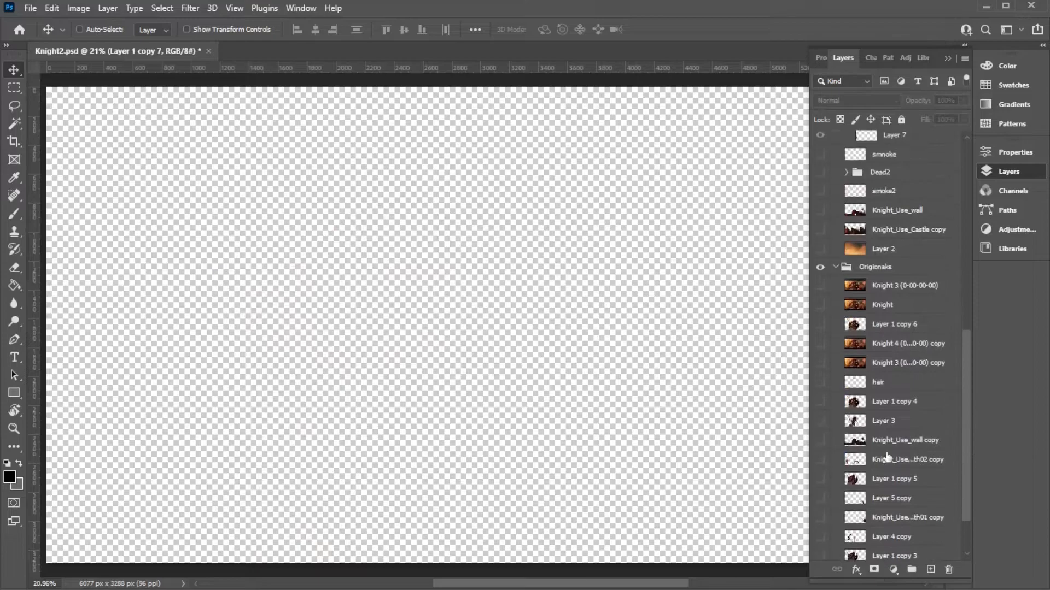
{"action": "left_click", "coordinate": [820, 401]}
{"action": "left_click", "coordinate": [886, 402]}
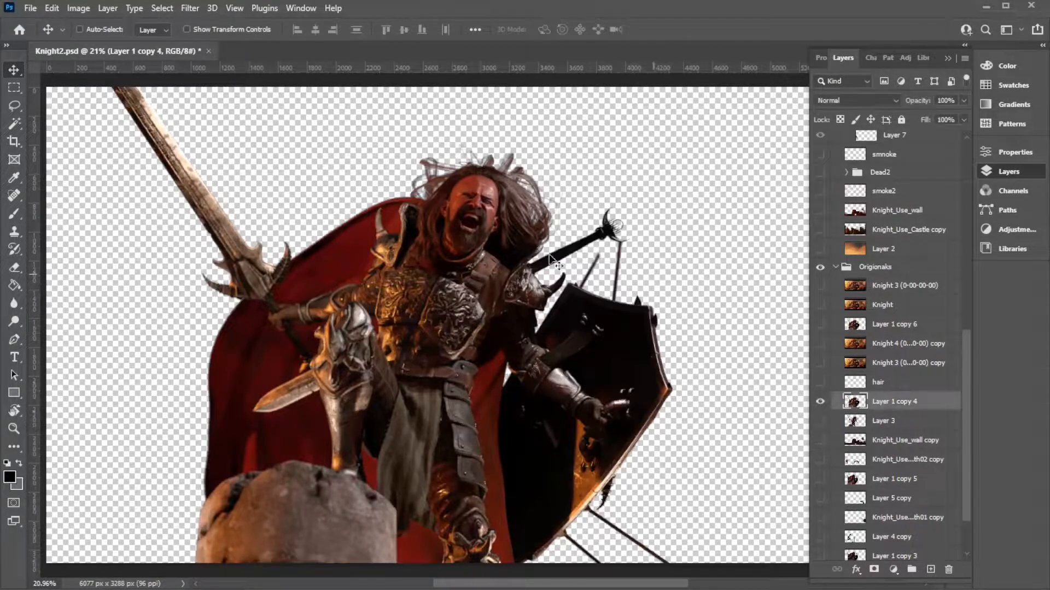
- Hide Layer 1 copy 4, and show and select Layer 1 copy 5 instead
{"action": "left_click", "coordinate": [80, 9]}
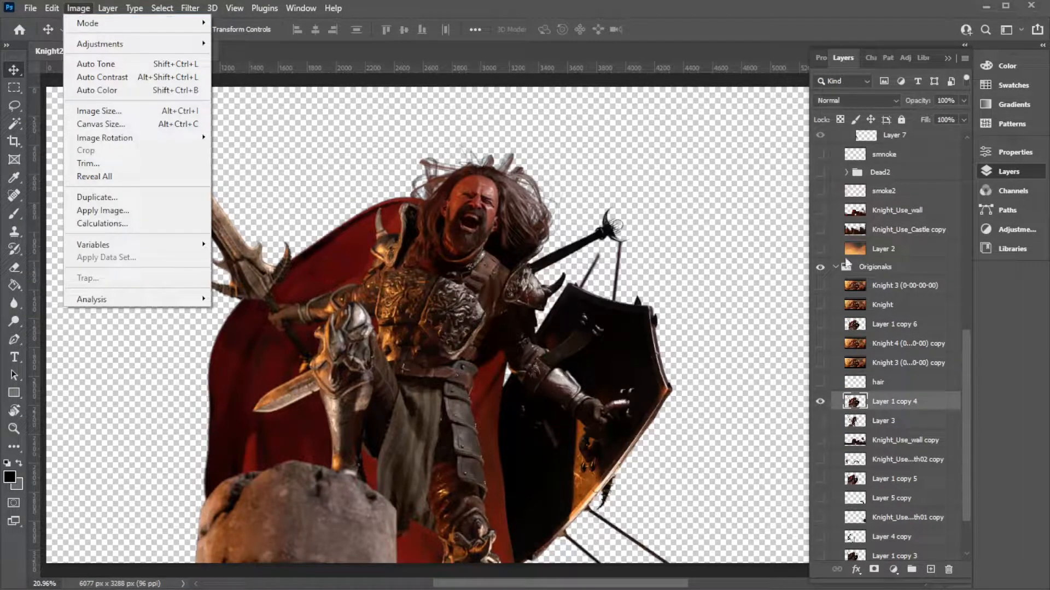
{"action": "left_click", "coordinate": [820, 402]}
{"action": "left_click", "coordinate": [820, 401]}
{"action": "left_click", "coordinate": [820, 479]}
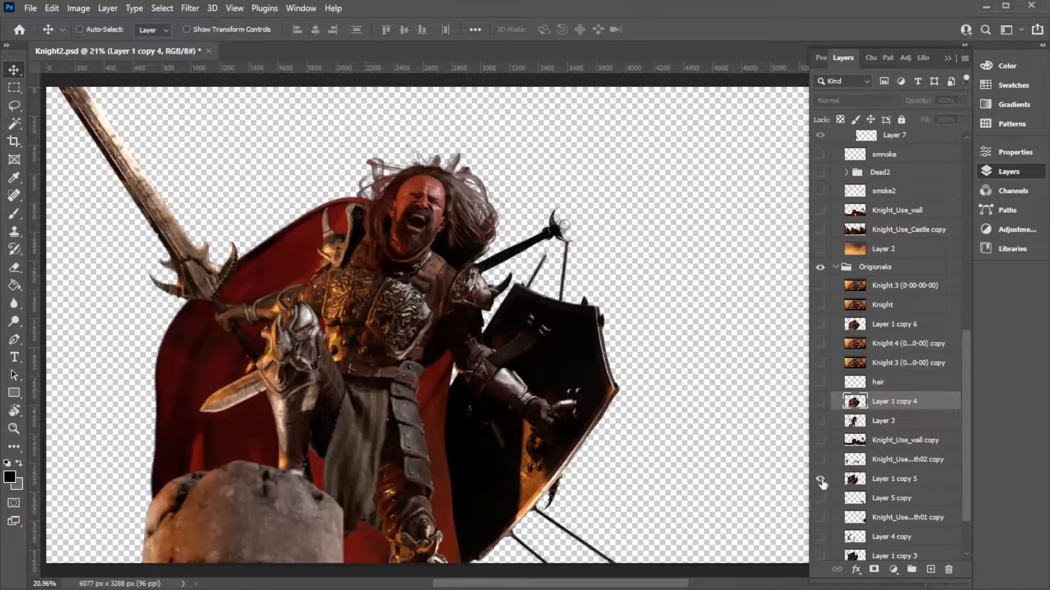
{"action": "left_click", "coordinate": [75, 8]}
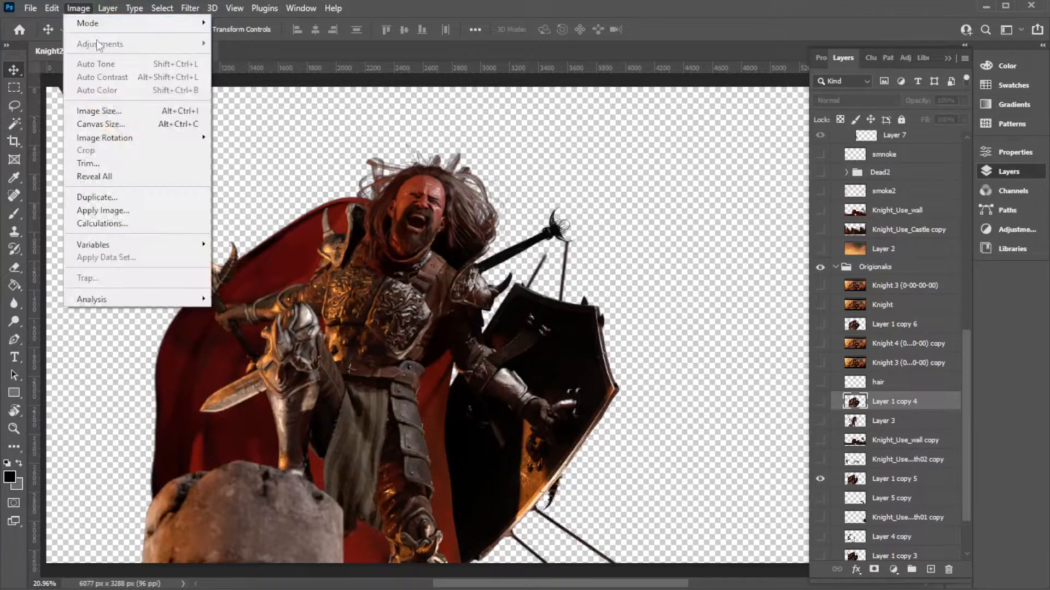
{"action": "left_click", "coordinate": [903, 480]}
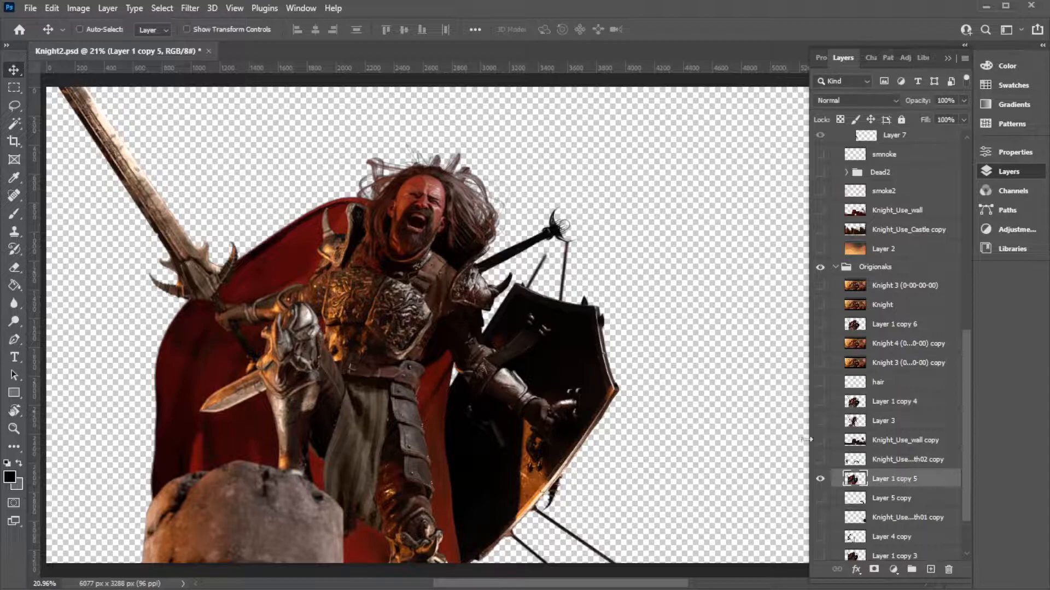
- Apply Levels to Layer 1 copy 5 with a midtone input of 0.81 and a highlight input of 208
{"action": "left_click", "coordinate": [78, 9]}
{"action": "mouse_move", "coordinate": [133, 47]}
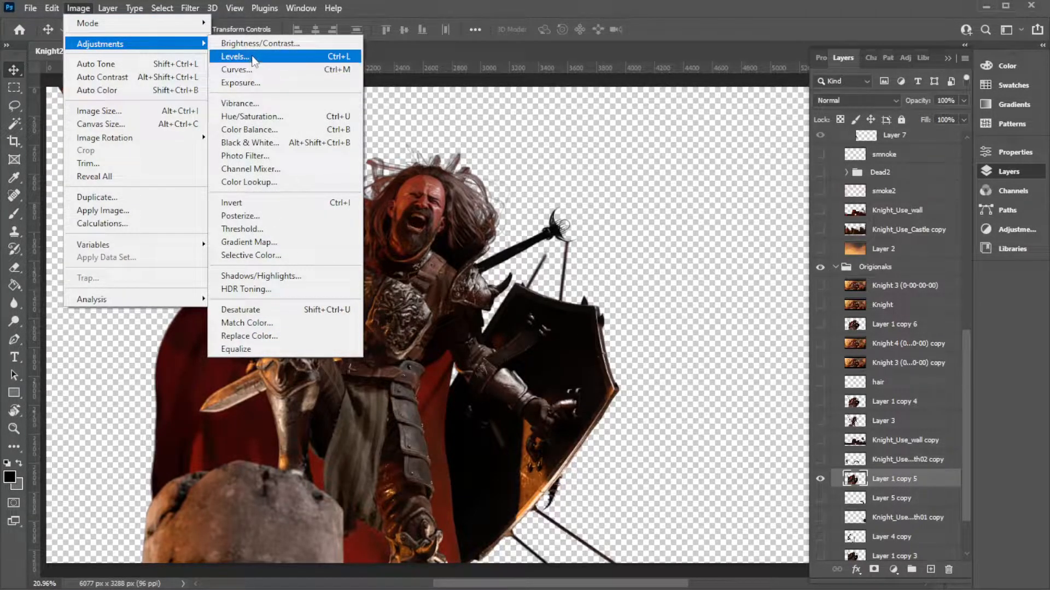
{"action": "left_click", "coordinate": [253, 57]}
{"action": "mouse_move", "coordinate": [808, 103]}
{"action": "left_mouse_down"}
{"action": "mouse_move", "coordinate": [829, 103]}
{"action": "mouse_move", "coordinate": [816, 103]}
{"action": "left_mouse_up"}
{"action": "left_click_drag", "start_coordinate": [897, 104], "coordinate": [864, 105]}
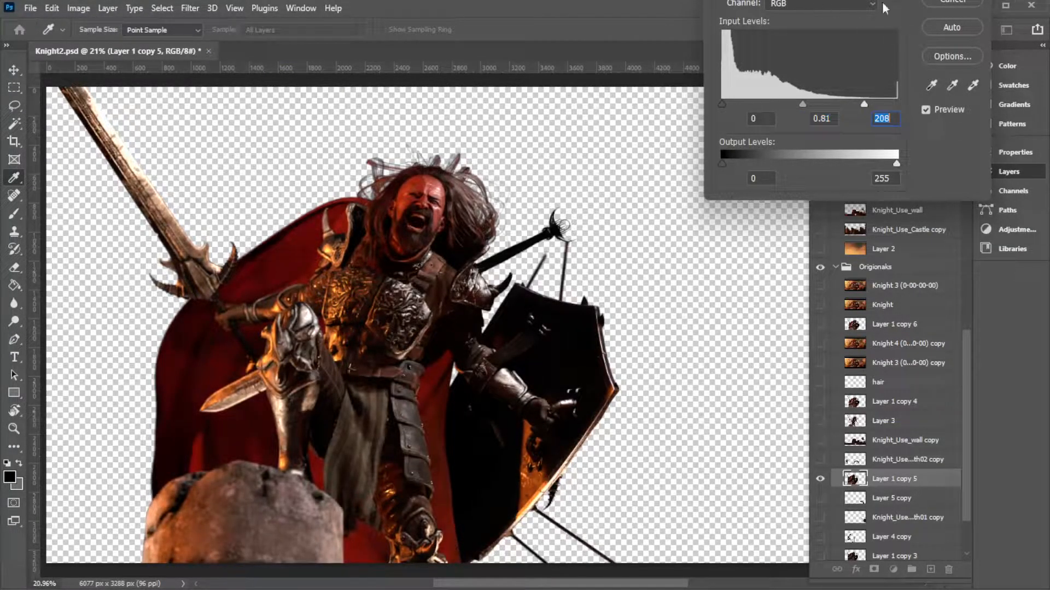
{"action": "key", "text": "Return"}
- Try a saturation of -22 on Layer 1 copy 5 with Hue/Saturation, then cancel the adjustment
{"action": "left_click", "coordinate": [79, 8]}
{"action": "mouse_move", "coordinate": [104, 42]}
{"action": "left_click", "coordinate": [256, 116]}
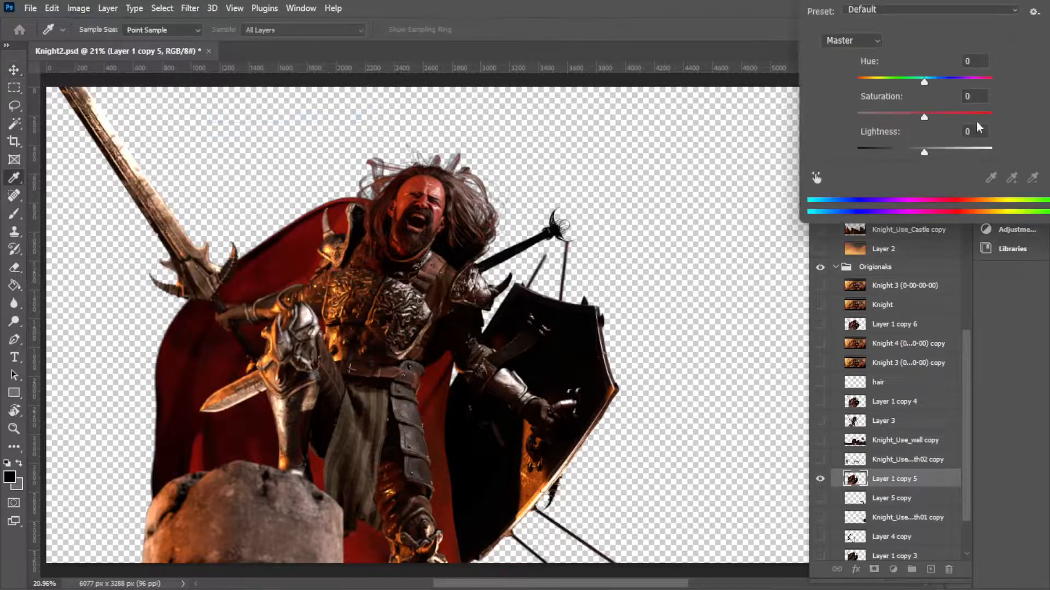
{"action": "left_click_drag", "start_coordinate": [924, 115], "coordinate": [913, 117]}
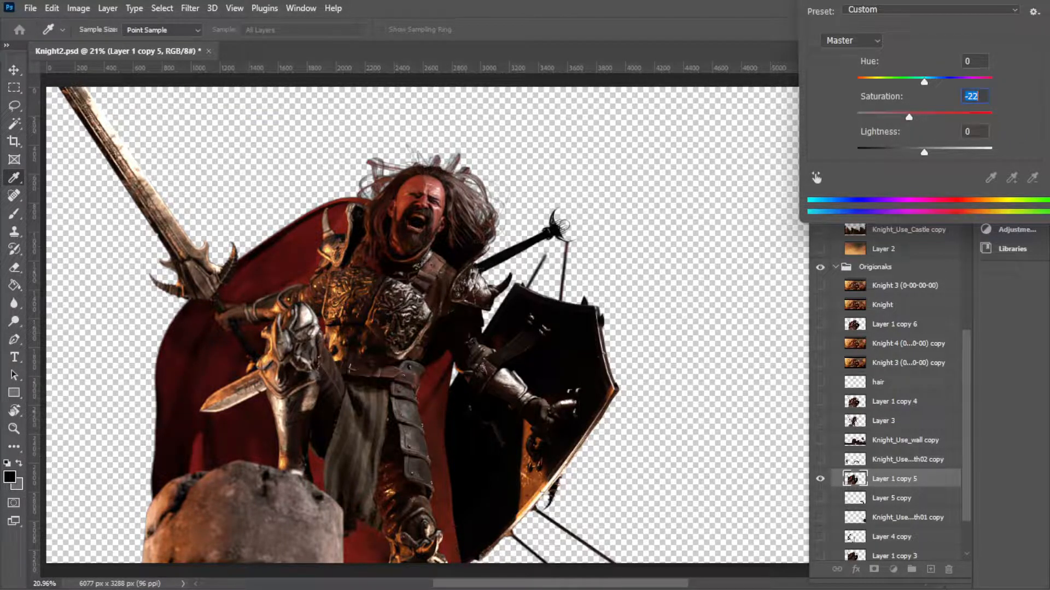
{"action": "key", "text": "Escape"}
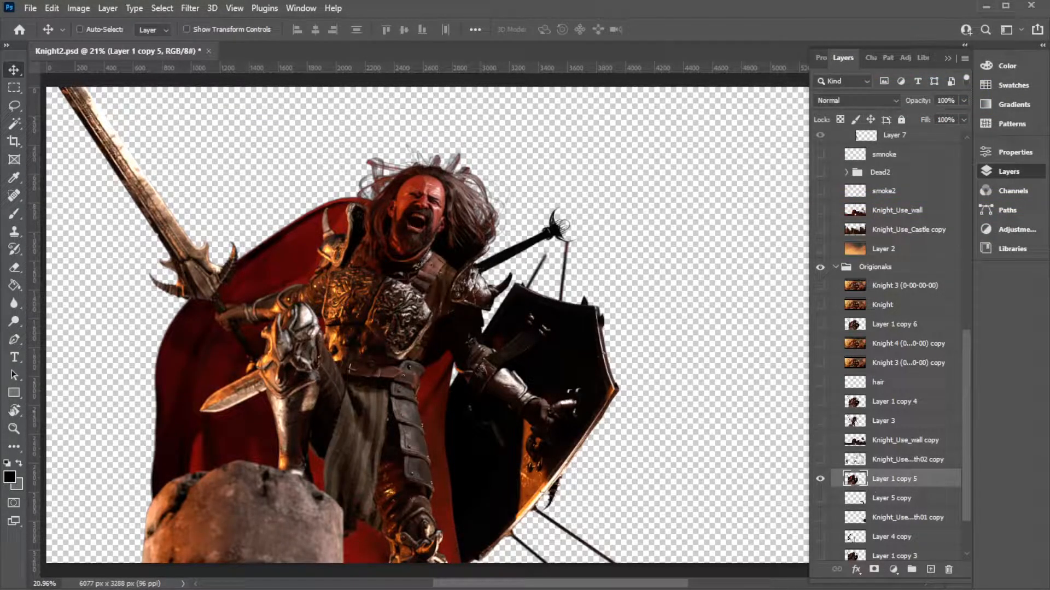
- Hide Layer 1 copy 5 and show Layer 4 and Layer 1 copy 7 in the Knite group again
{"action": "left_click", "coordinate": [820, 479]}
{"action": "left_click_drag", "start_coordinate": [966, 346], "coordinate": [967, 263]}
{"action": "left_click_drag", "start_coordinate": [820, 246], "coordinate": [820, 265]}
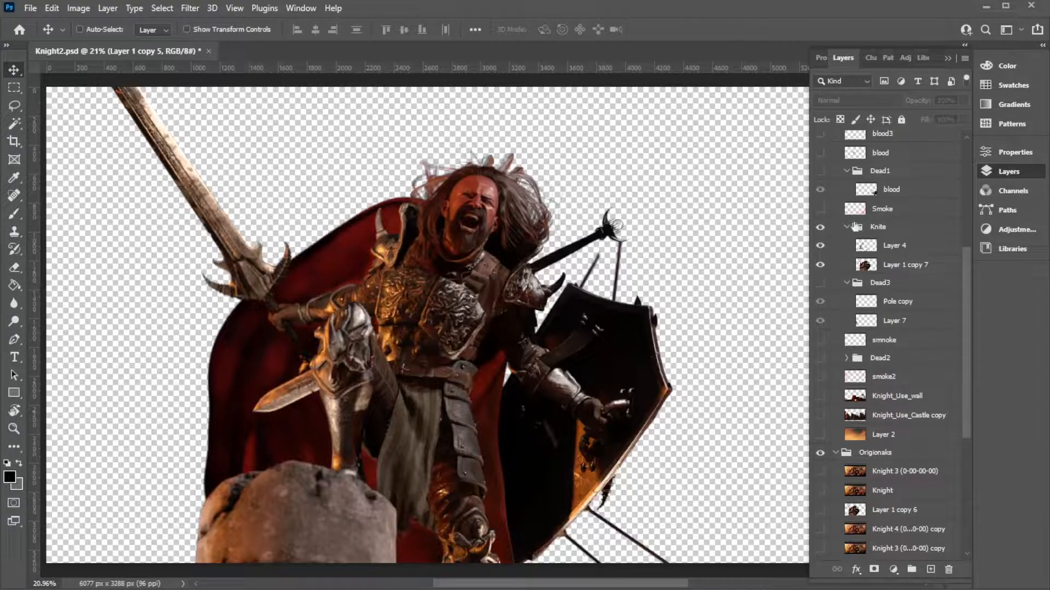
- Collapse the Knite group and show Layer 2 as the orange sky behind the knight
{"action": "left_click", "coordinate": [846, 226]}
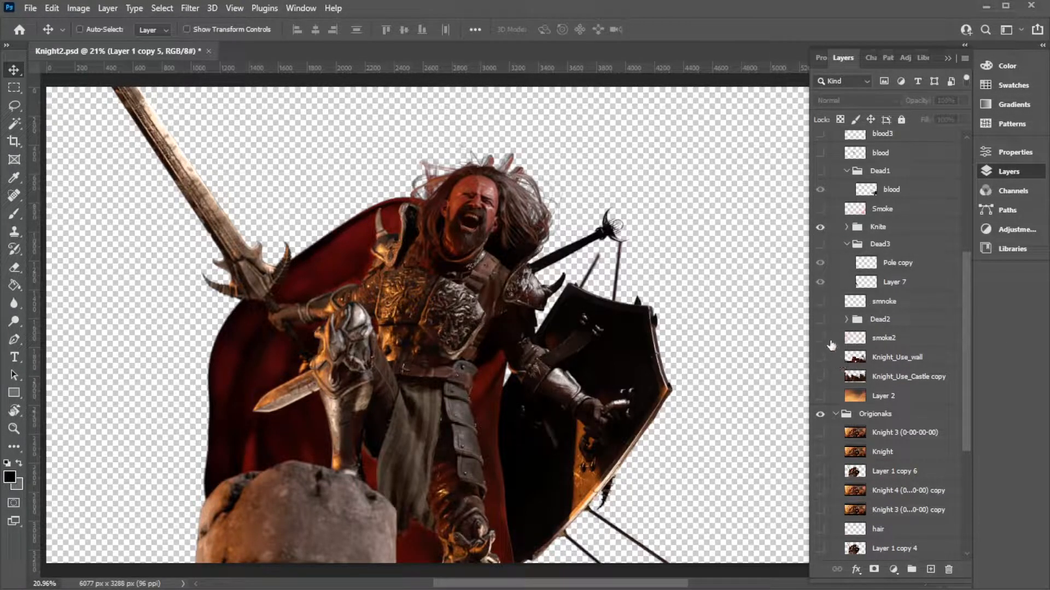
{"action": "left_click", "coordinate": [820, 397]}
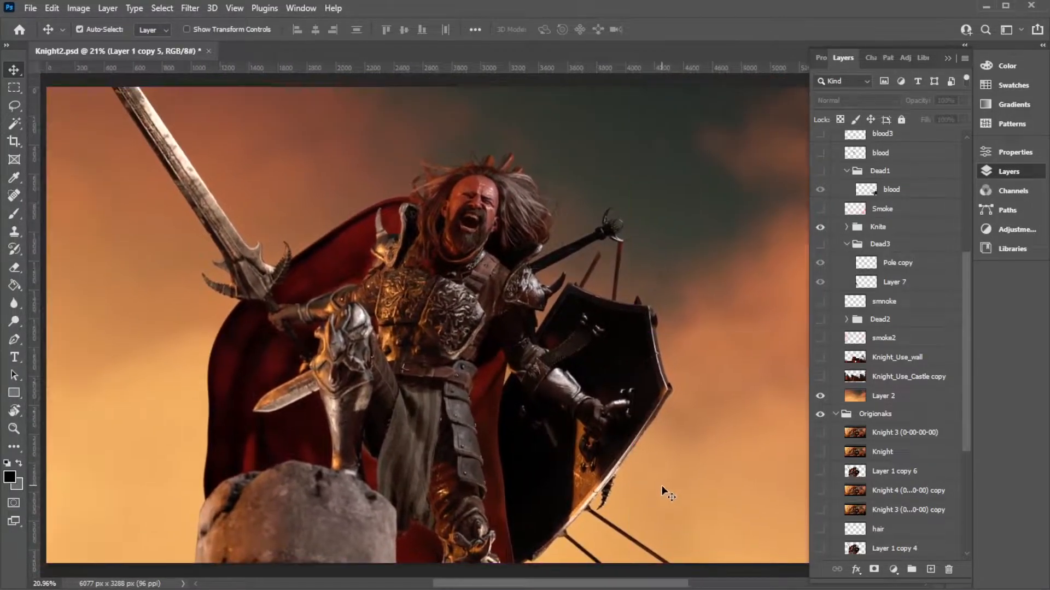
{"action": "key", "text": "ctrl+minus"}
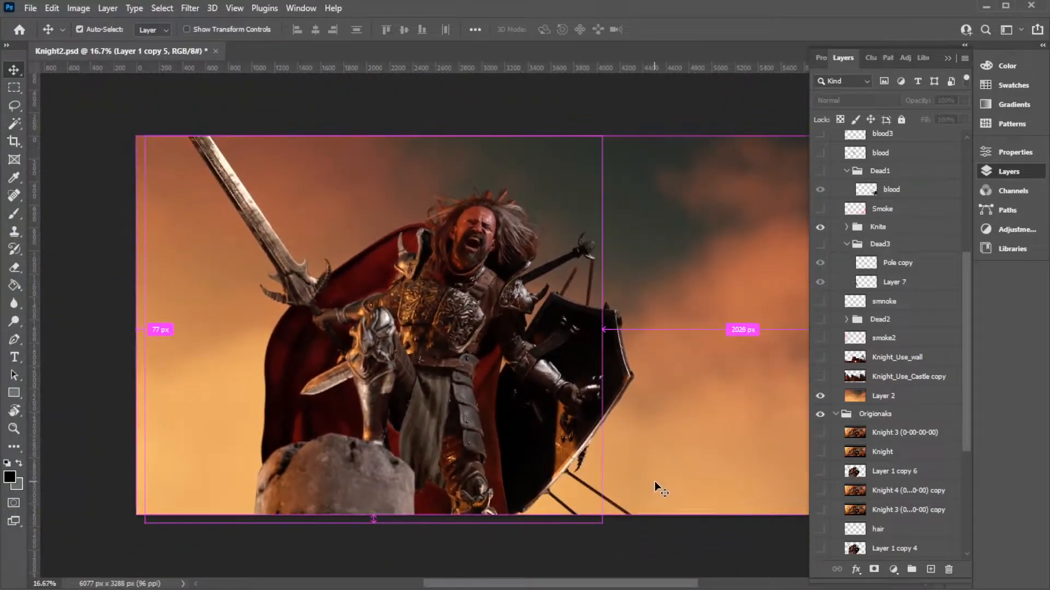
{"action": "left_click_drag", "start_coordinate": [655, 483], "coordinate": [584, 390]}
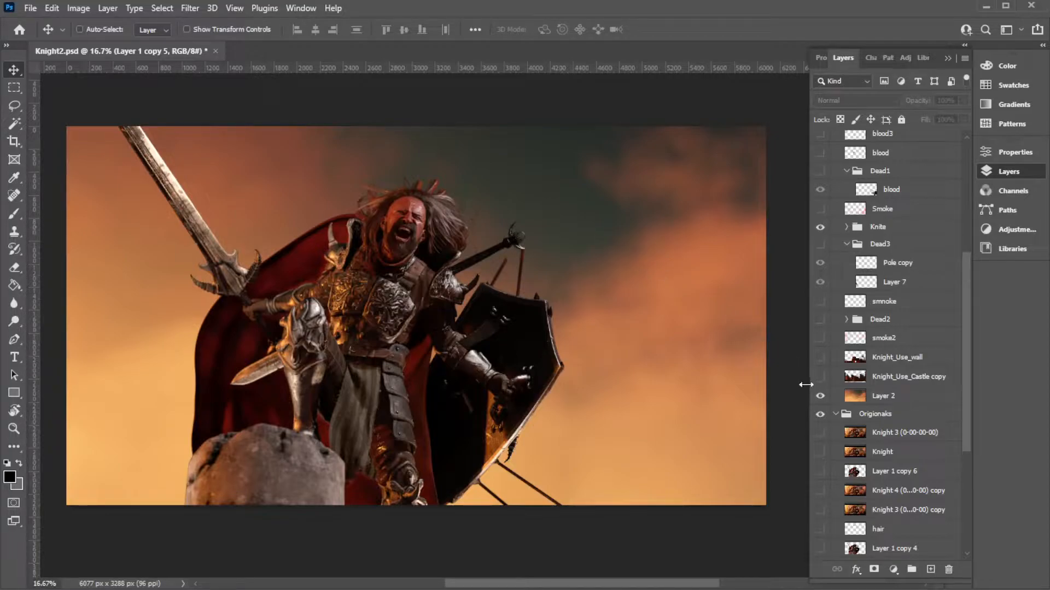
- Select the sky on Layer 2, and collapse the Origionaks group below it
{"action": "left_click", "coordinate": [886, 398]}
{"action": "left_click_drag", "start_coordinate": [582, 263], "coordinate": [608, 281]}
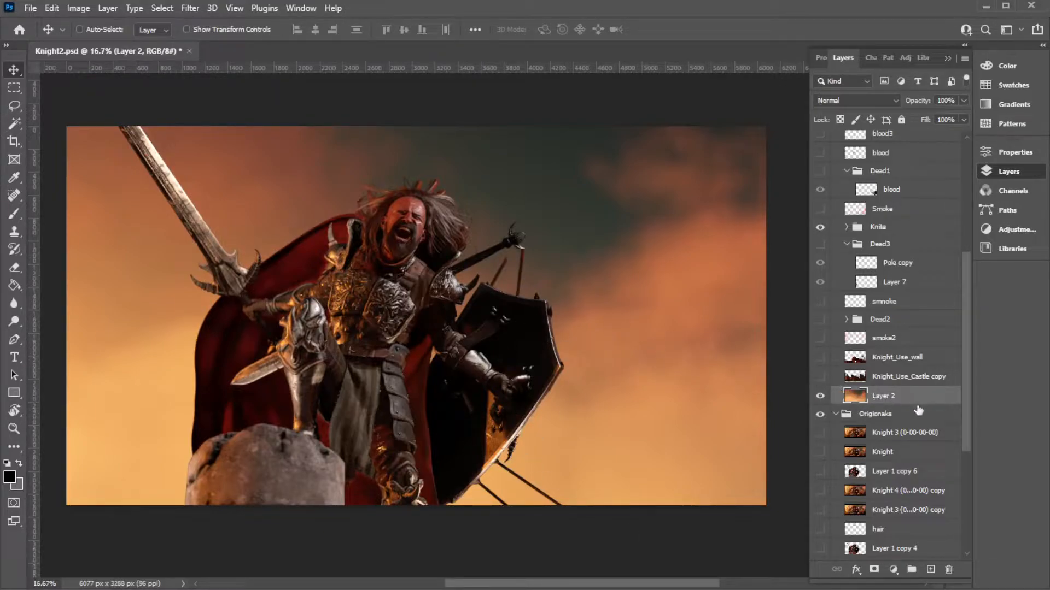
{"action": "left_click", "coordinate": [840, 416]}
{"action": "left_click", "coordinate": [837, 415]}
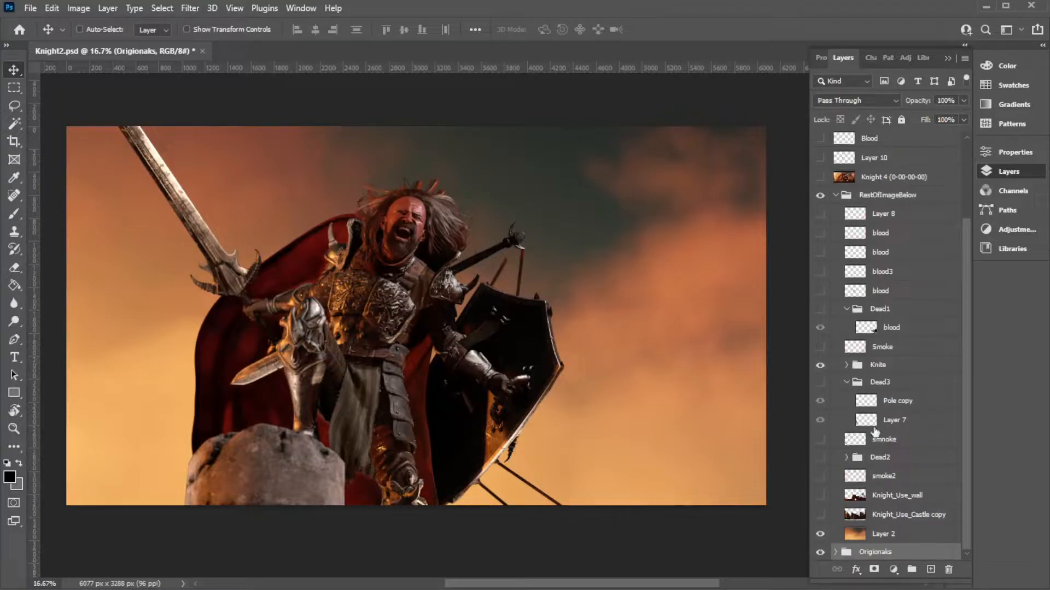
- Show the Dead1 group's blood layer with the blurred foreground corpse beside the knight
{"action": "scroll", "coordinate": [959, 319], "scroll_direction": "up", "scroll_amount": 3}
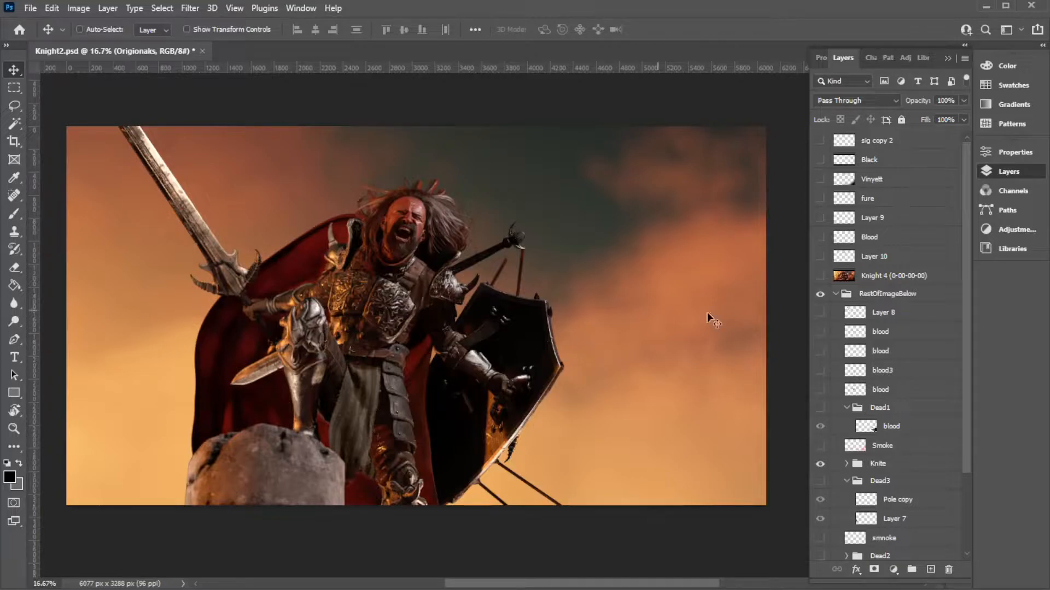
{"action": "left_click_drag", "start_coordinate": [966, 377], "coordinate": [954, 440]}
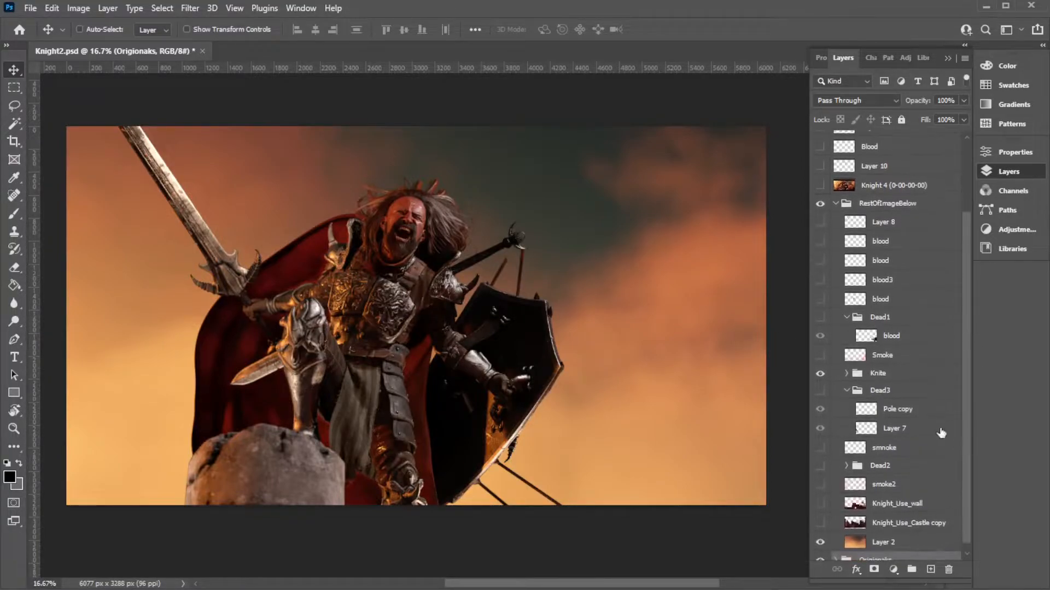
{"action": "left_click", "coordinate": [820, 336]}
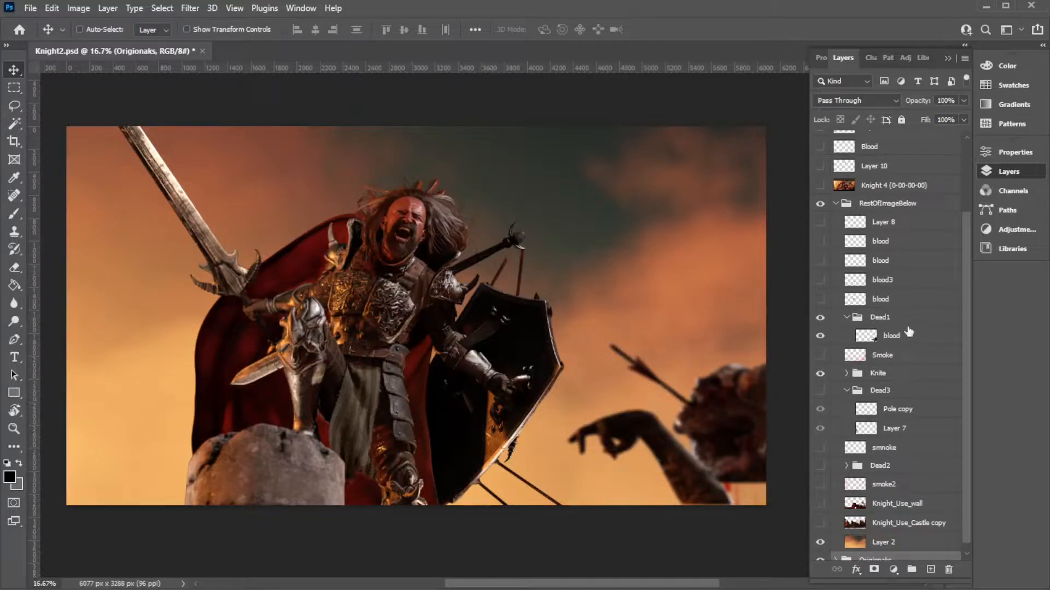
- Select the blood layer in Dead1, try moving the corpse up toward the knight's shield, and undo the move
{"action": "left_click", "coordinate": [901, 342]}
{"action": "left_click_drag", "start_coordinate": [677, 452], "coordinate": [613, 364]}
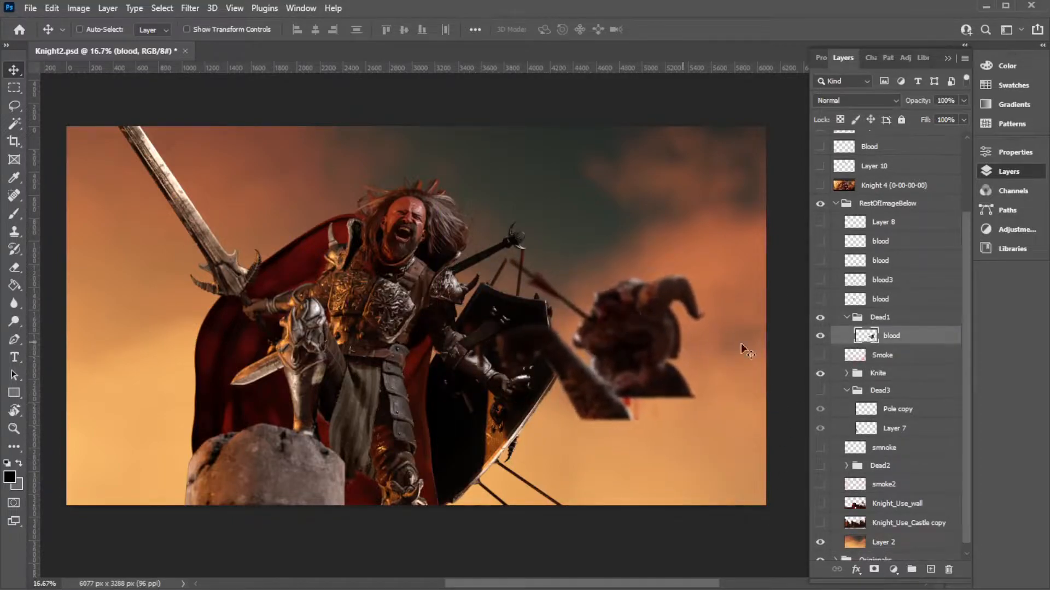
{"action": "key", "text": "ctrl+z"}
- Expand the Origionaks group, show and select Layer 3 copy, and hide the Layer 2 sky
{"action": "scroll", "coordinate": [957, 378], "scroll_direction": "down", "scroll_amount": 1}
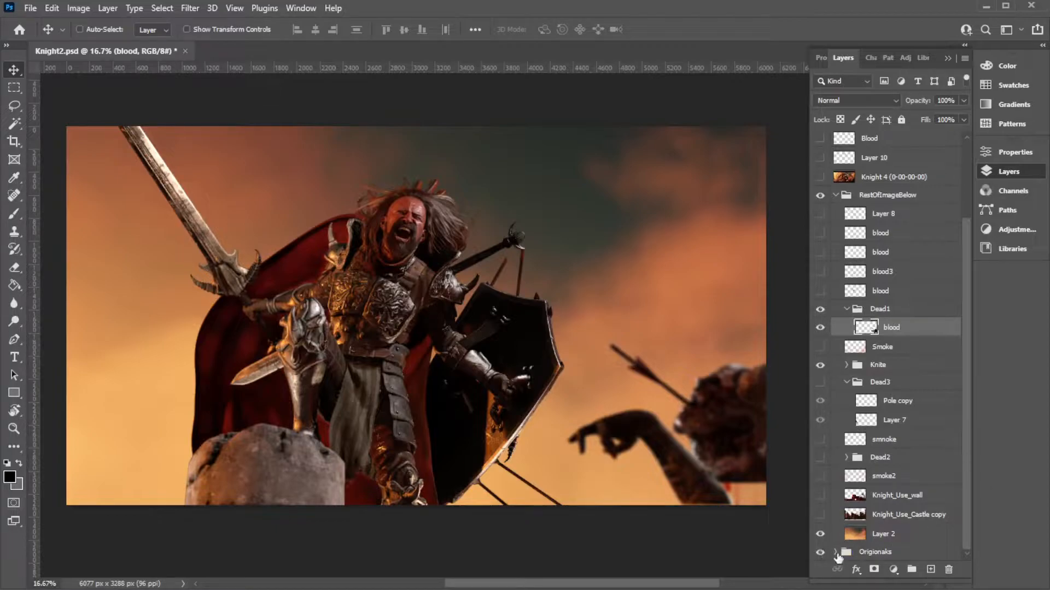
{"action": "scroll", "coordinate": [973, 525], "scroll_direction": "down", "scroll_amount": 3}
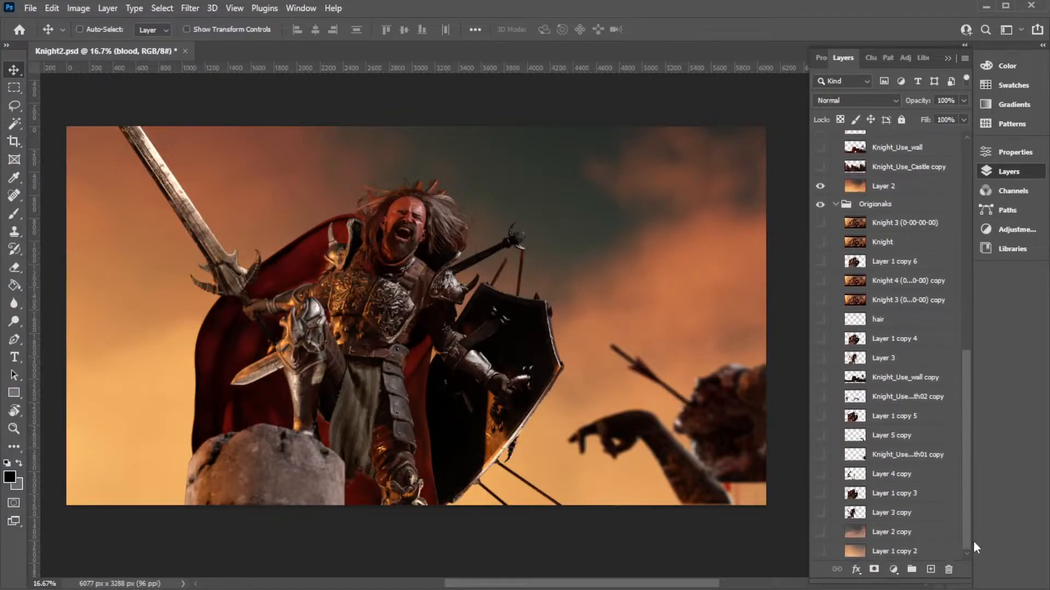
{"action": "left_click", "coordinate": [854, 519]}
{"action": "left_click_drag", "start_coordinate": [563, 417], "coordinate": [696, 286]}
{"action": "left_click", "coordinate": [820, 186]}
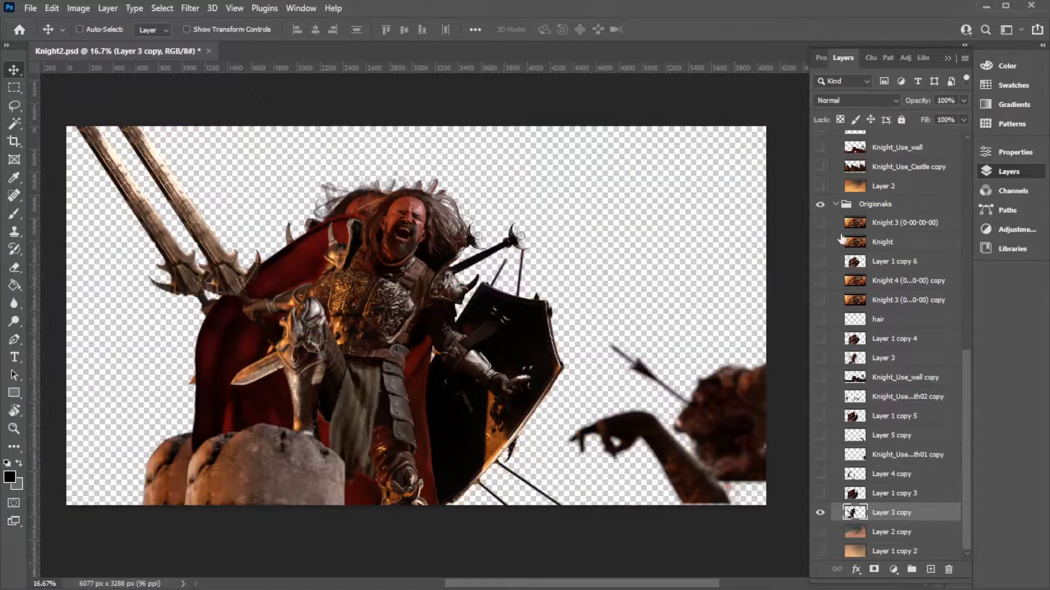
- Try moving the duplicate knight on Layer 3 copy, undo the move, and hide that layer
{"action": "left_click_drag", "start_coordinate": [503, 428], "coordinate": [612, 328]}
{"action": "key", "text": "ctrl+z"}
{"action": "left_click", "coordinate": [820, 513]}
- Show and select Knight_Use_Death01 copy, and move the horned helmet head to the empty area above the blurred corpse
{"action": "left_click", "coordinate": [820, 455]}
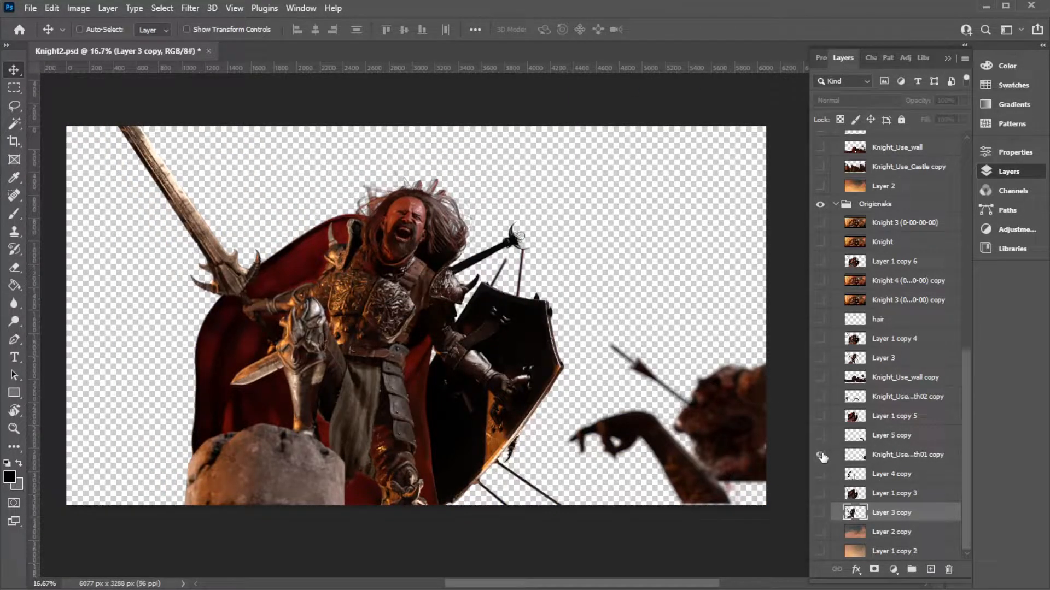
{"action": "left_click", "coordinate": [888, 455]}
{"action": "left_click_drag", "start_coordinate": [790, 438], "coordinate": [590, 254]}
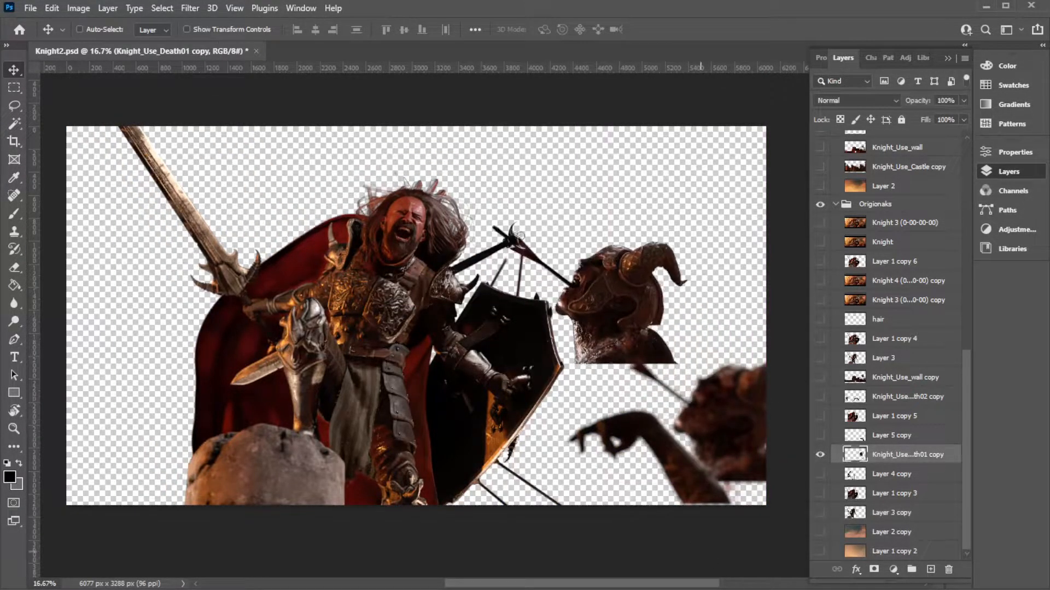
{"action": "left_click_drag", "start_coordinate": [650, 295], "coordinate": [678, 222]}
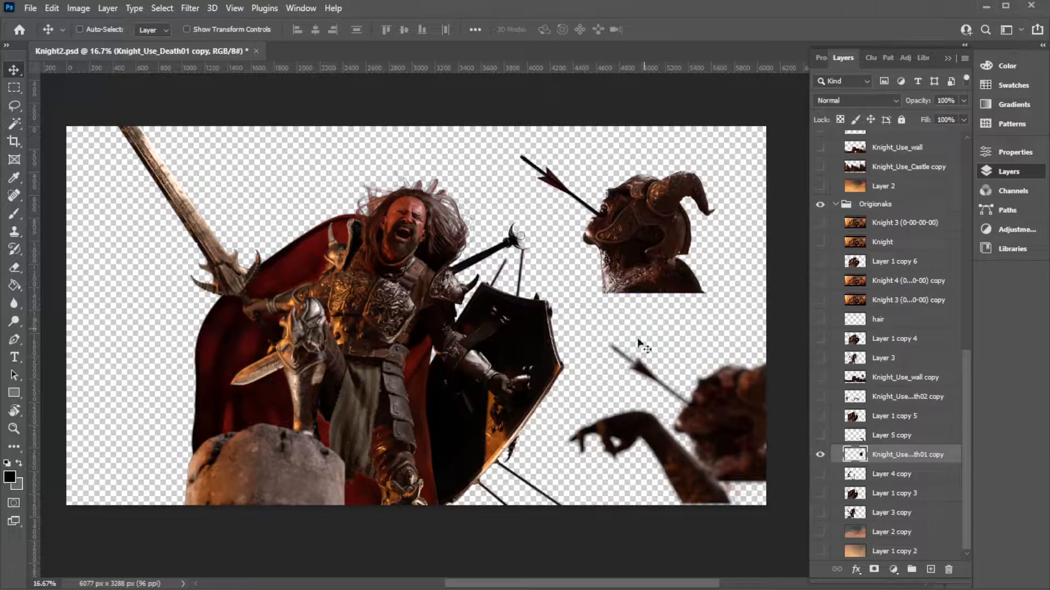
{"action": "left_click_drag", "start_coordinate": [681, 177], "coordinate": [667, 208]}
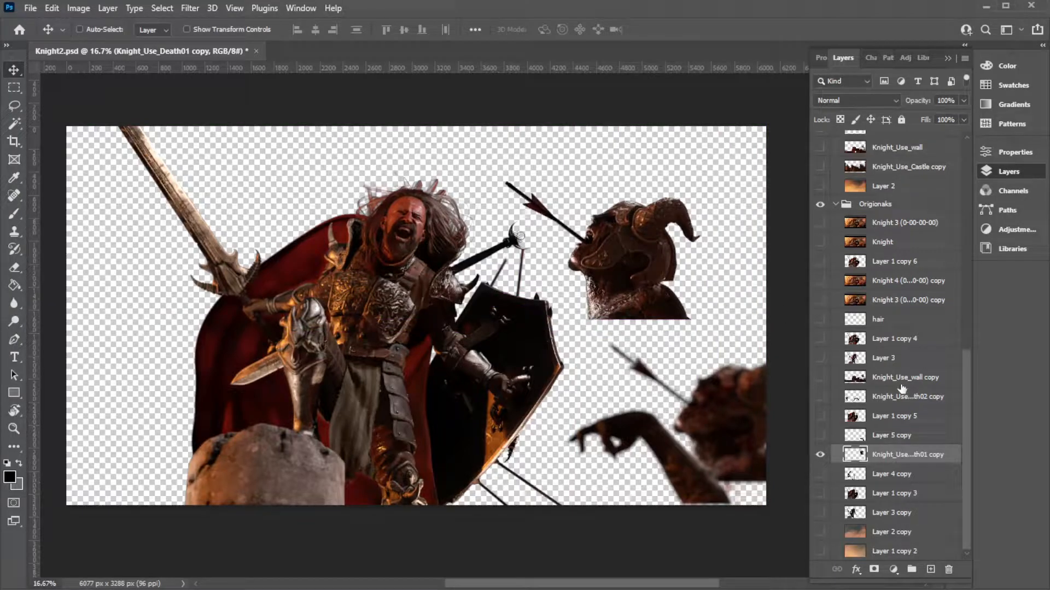
- Shift the helmet head closer to the knight, show and move Layer 5 copy, and hide both corpse layers
{"action": "left_click", "coordinate": [820, 436]}
{"action": "left_click_drag", "start_coordinate": [681, 453], "coordinate": [619, 414]}
{"action": "left_click", "coordinate": [891, 435]}
{"action": "left_click_drag", "start_coordinate": [678, 459], "coordinate": [647, 323]}
{"action": "left_click", "coordinate": [821, 436]}
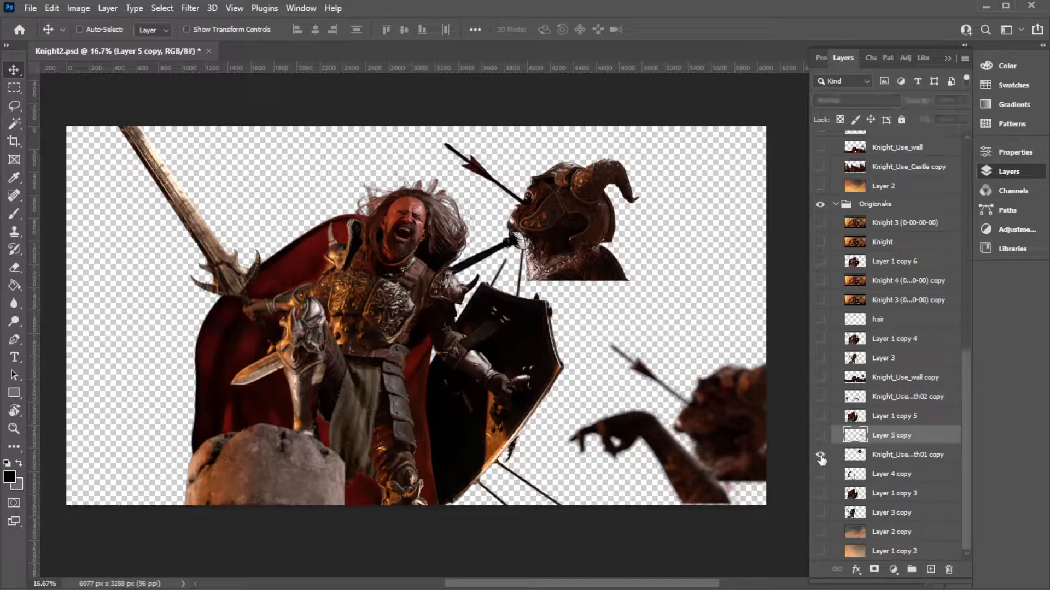
{"action": "left_click", "coordinate": [820, 455]}
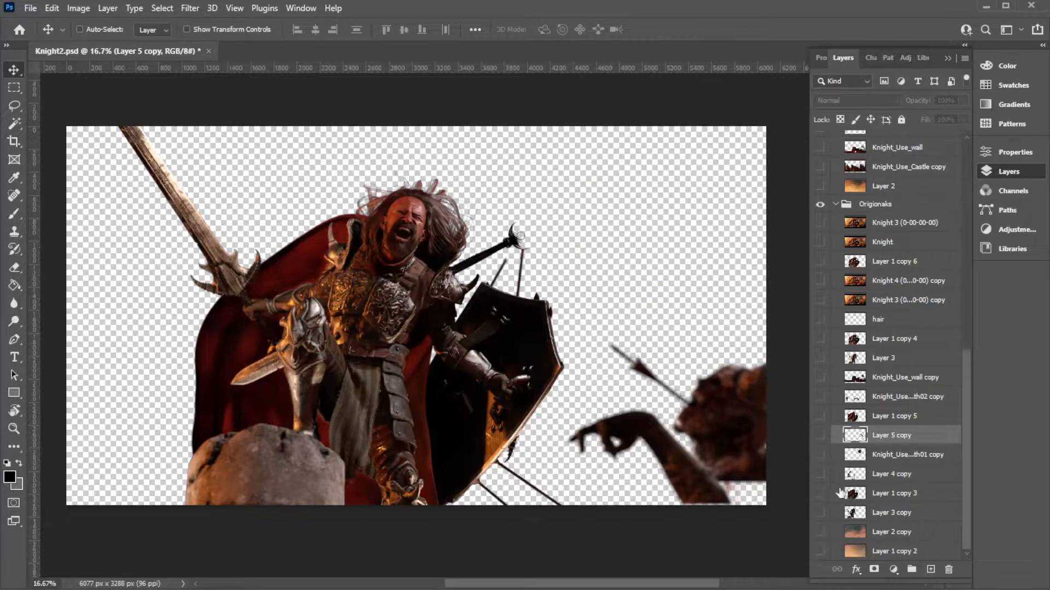
- Show the Dead3 group with Pole copy and Layer 7, and bring its corpse into view
{"action": "left_click_drag", "start_coordinate": [965, 434], "coordinate": [957, 377]}
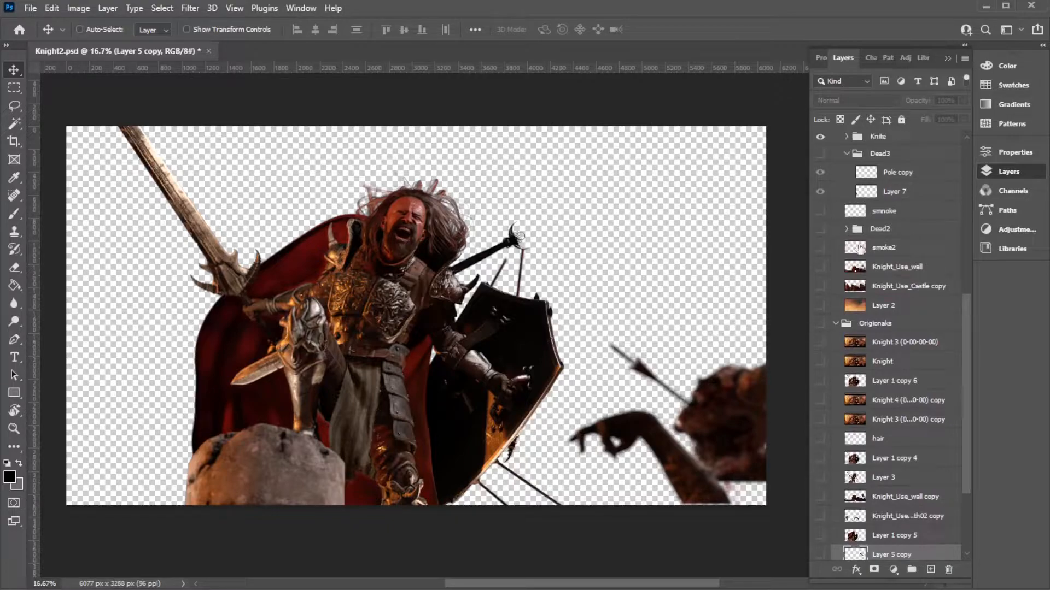
{"action": "left_click_drag", "start_coordinate": [965, 305], "coordinate": [963, 257]}
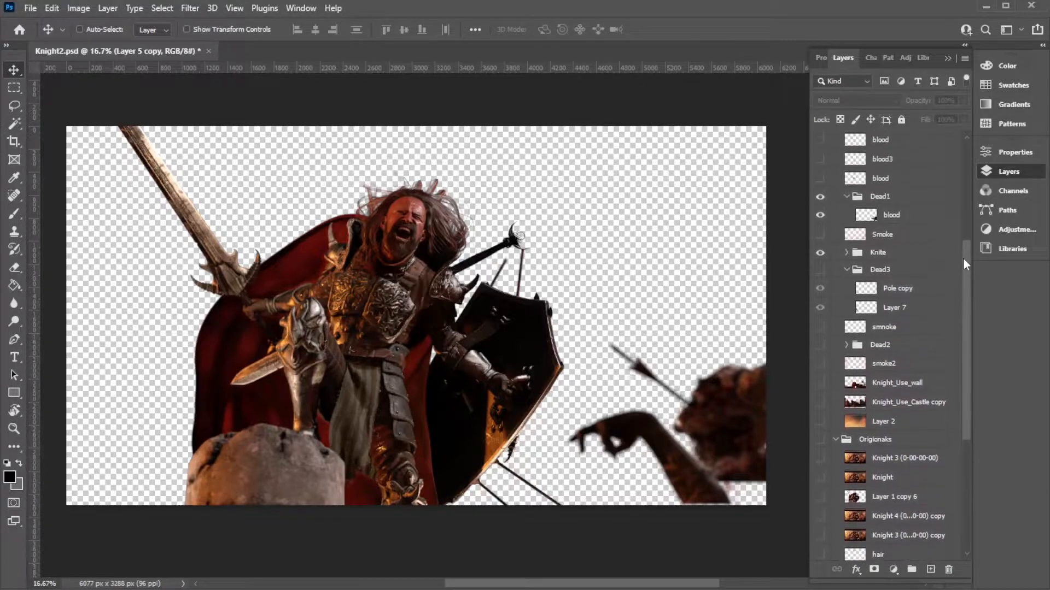
{"action": "left_click", "coordinate": [821, 289]}
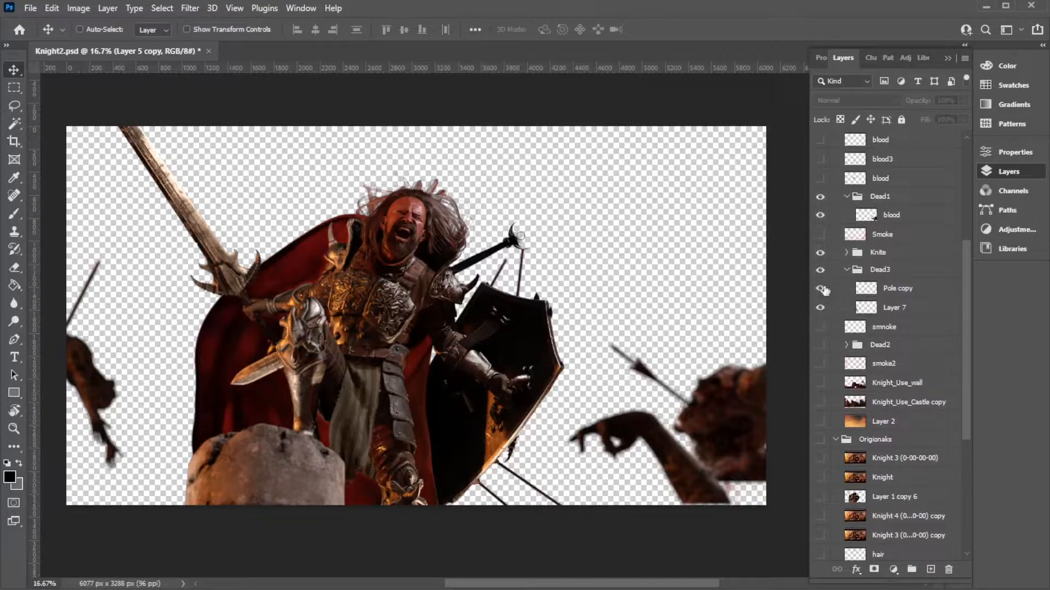
{"action": "left_click_drag", "start_coordinate": [290, 352], "coordinate": [536, 362]}
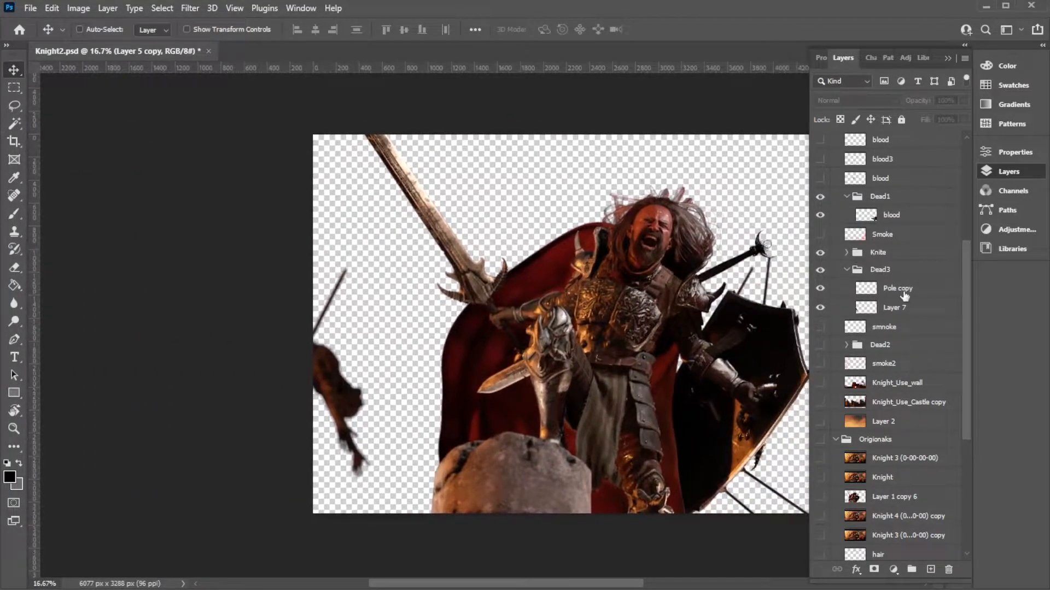
- Select Layer 7 in Dead3, try moving its corpse up toward the knight's sword, and undo the move
{"action": "left_click", "coordinate": [893, 272]}
{"action": "left_click", "coordinate": [888, 302]}
{"action": "left_click_drag", "start_coordinate": [470, 355], "coordinate": [542, 224]}
{"action": "key", "text": "ctrl+z"}
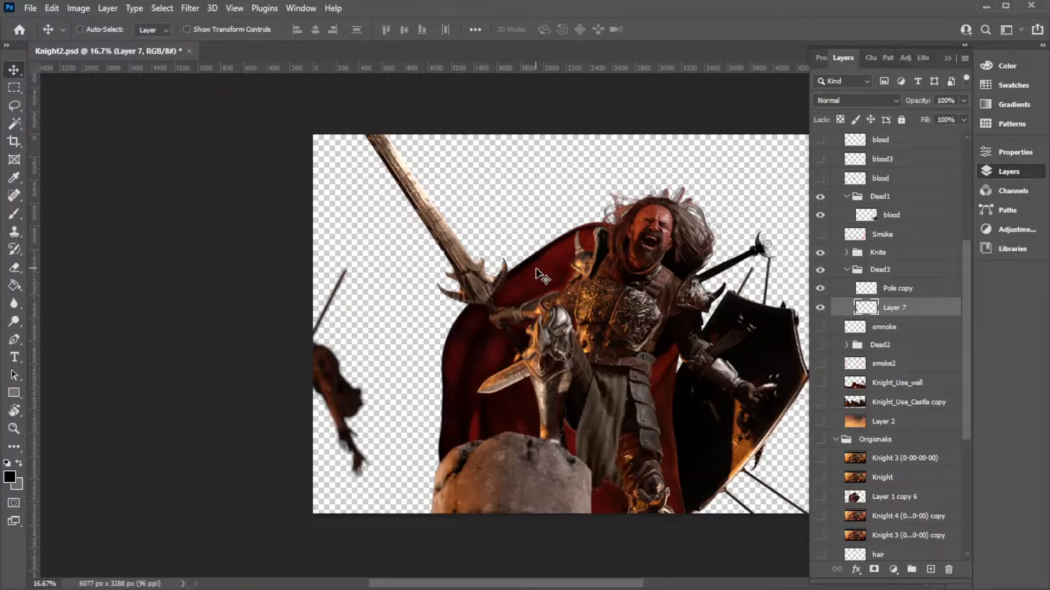
- Select Pole copy in Dead3, try moving the pole away from the corpse, and undo the move
{"action": "left_click", "coordinate": [905, 290]}
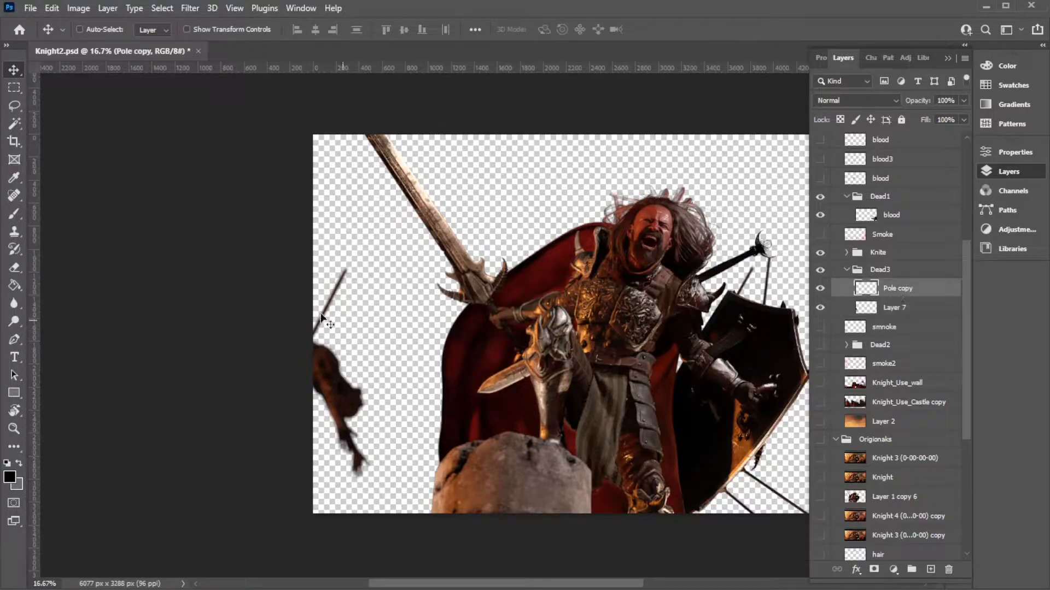
{"action": "left_click_drag", "start_coordinate": [347, 298], "coordinate": [502, 220]}
{"action": "key", "text": "ctrl+z"}
- Try brushing a black pole inside a narrow vertical rectangular selection on Pole copy, undo the painting, and deselect
{"action": "left_click", "coordinate": [14, 88]}
{"action": "left_click_drag", "start_coordinate": [465, 174], "coordinate": [469, 496]}
{"action": "left_click", "coordinate": [16, 217]}
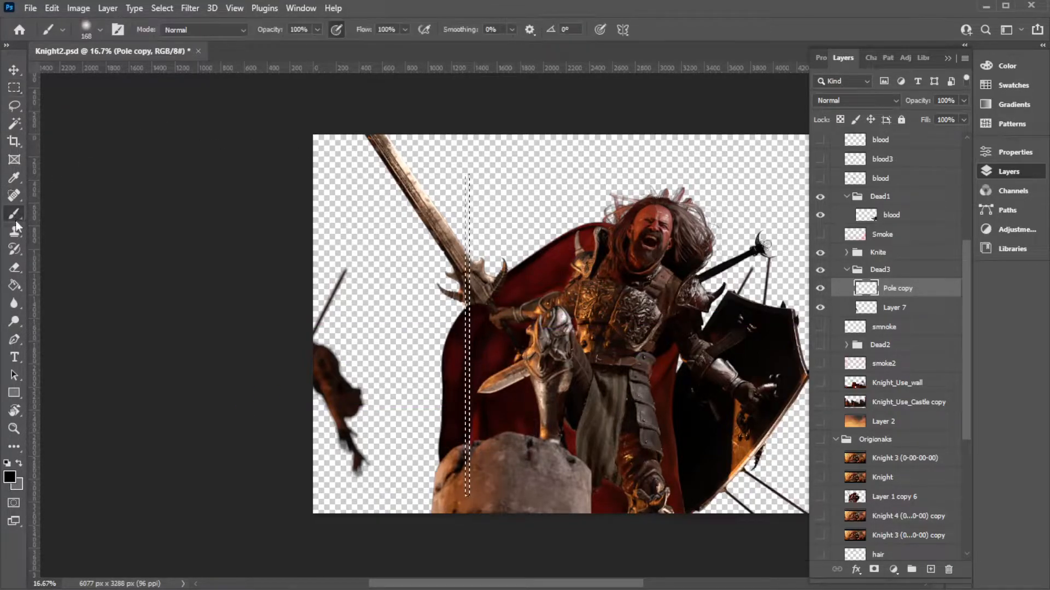
{"action": "left_click_drag", "start_coordinate": [468, 177], "coordinate": [468, 254]}
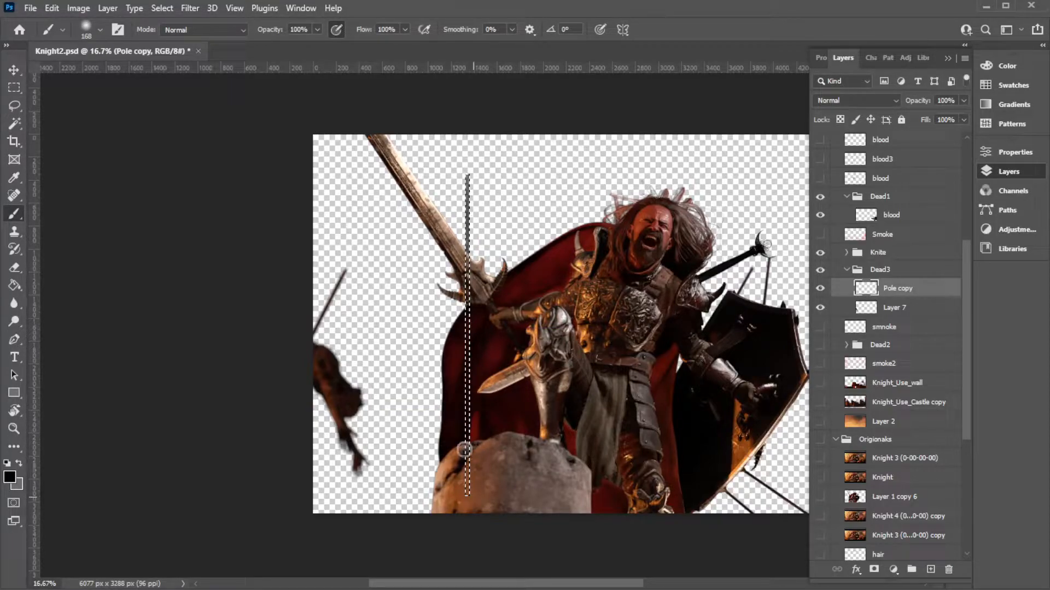
{"action": "left_click_drag", "start_coordinate": [463, 213], "coordinate": [466, 178]}
{"action": "left_click", "coordinate": [20, 464]}
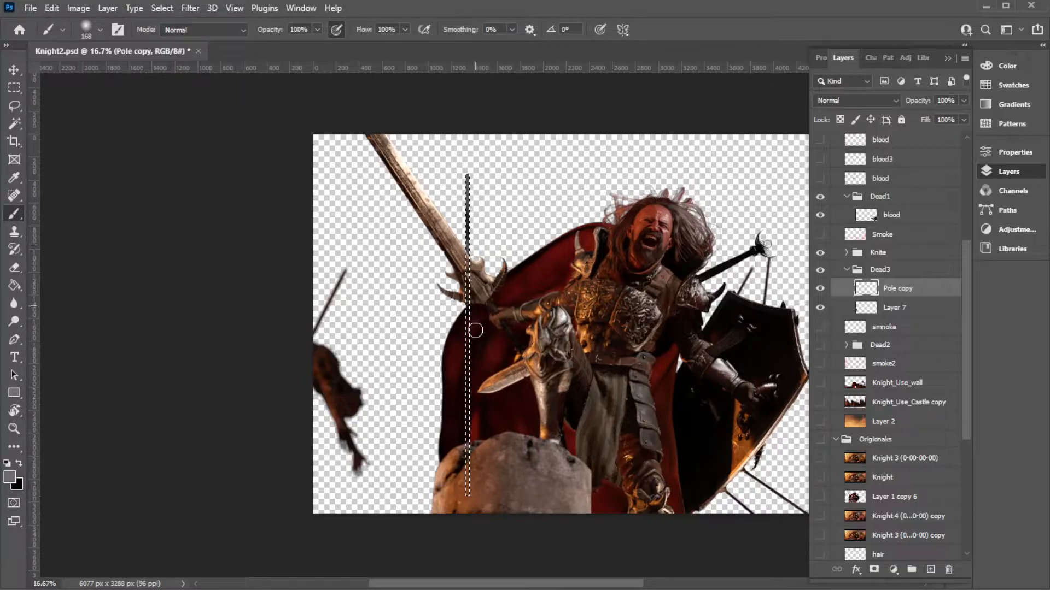
{"action": "key", "text": "ctrl+z"}
{"action": "key", "text": "ctrl+d"}
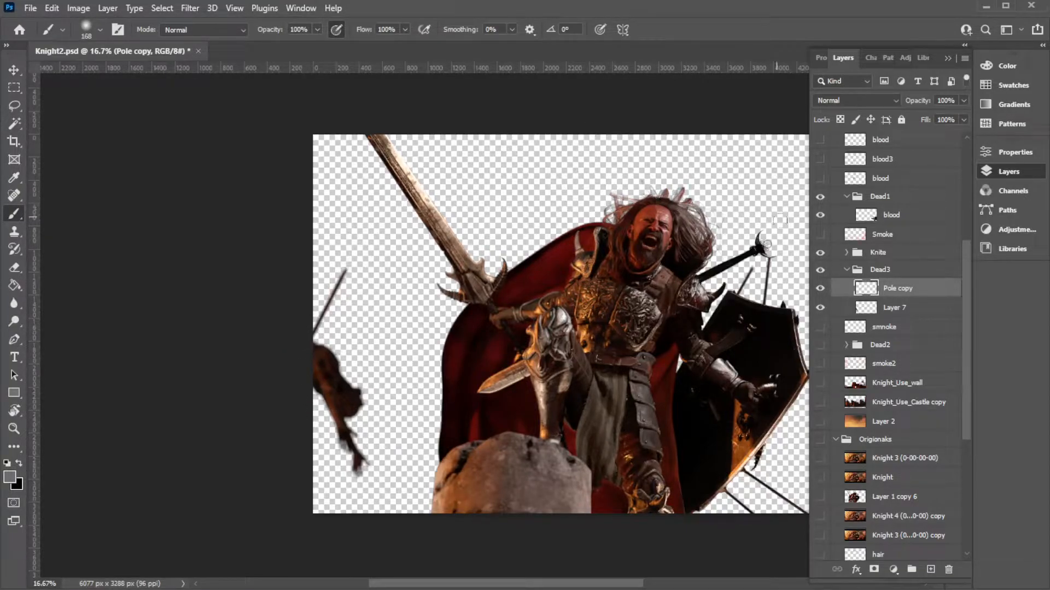
- Collapse the Dead3 group and show the Layer 2 sky behind the knight and both corpses
{"action": "left_click", "coordinate": [846, 270]}
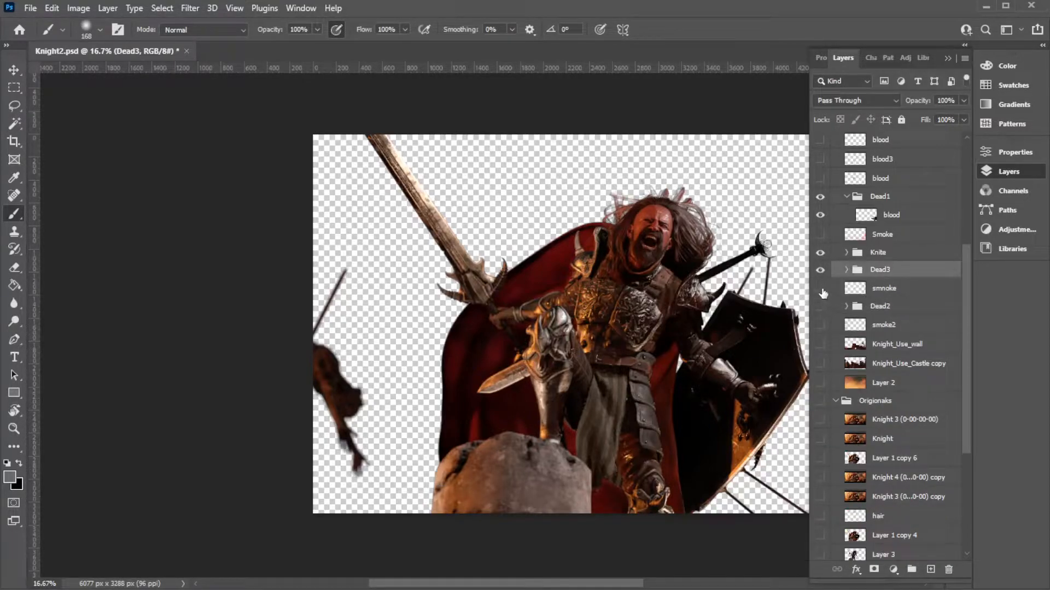
{"action": "left_click", "coordinate": [825, 383]}
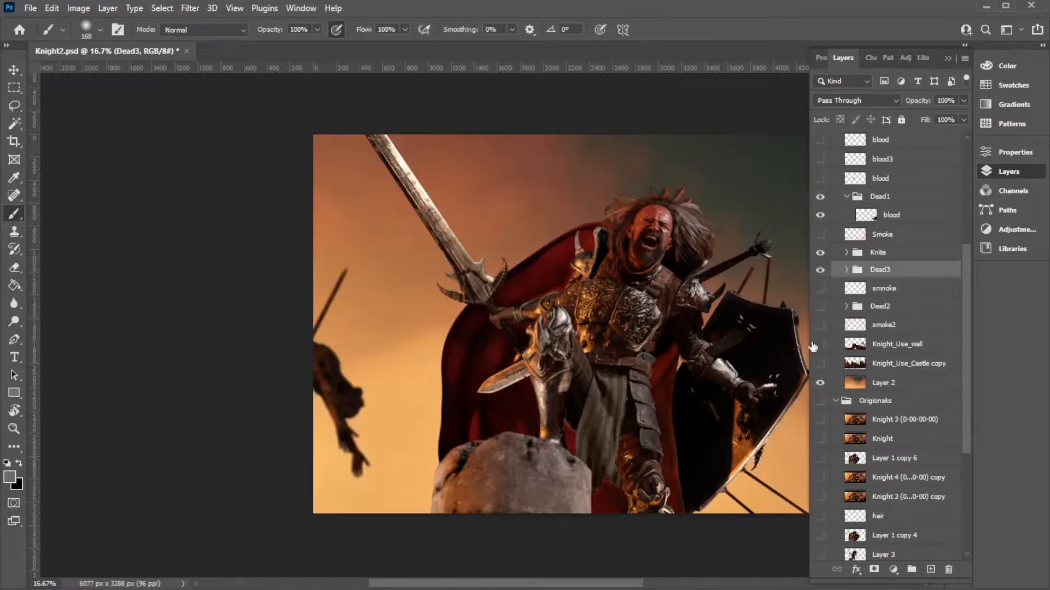
{"action": "left_click_drag", "start_coordinate": [694, 388], "coordinate": [485, 387]}
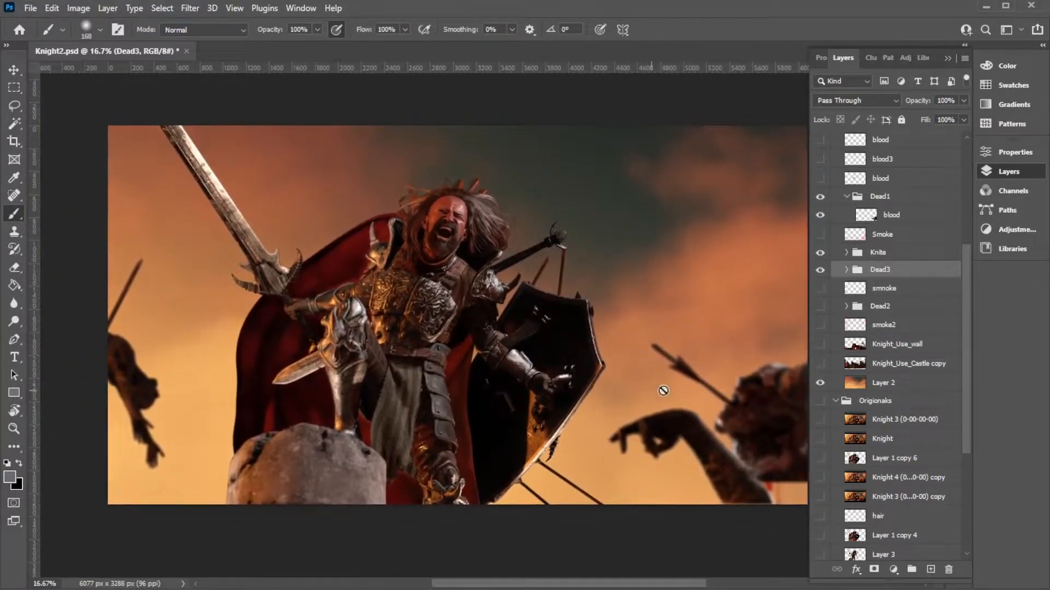
{"action": "left_click_drag", "start_coordinate": [656, 389], "coordinate": [632, 382]}
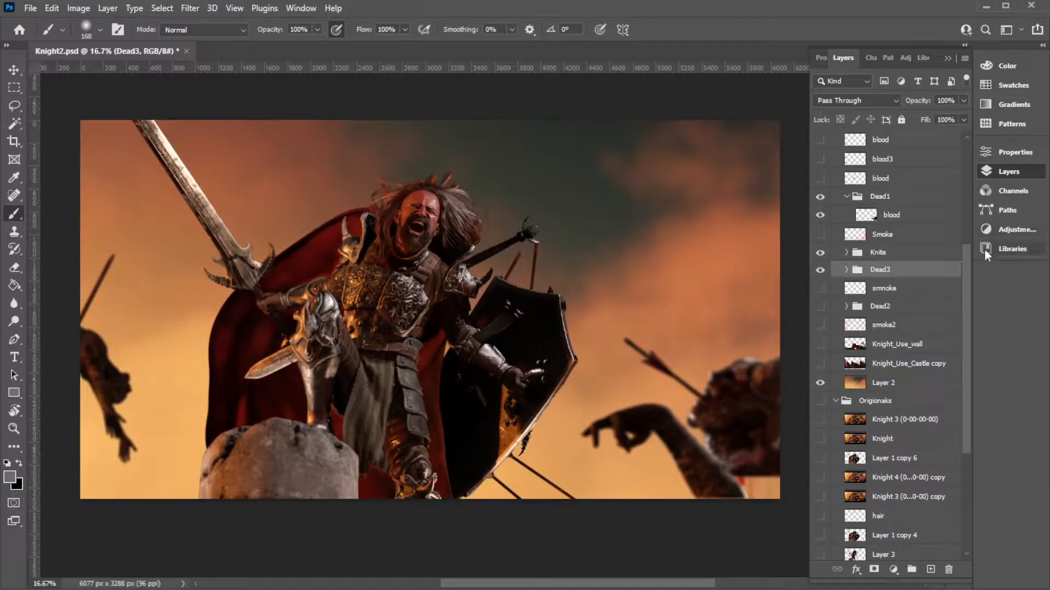
- Preview the letterbox bars by showing the Black layer, and hide it again
{"action": "left_click_drag", "start_coordinate": [967, 271], "coordinate": [962, 156]}
{"action": "left_click", "coordinate": [820, 160]}
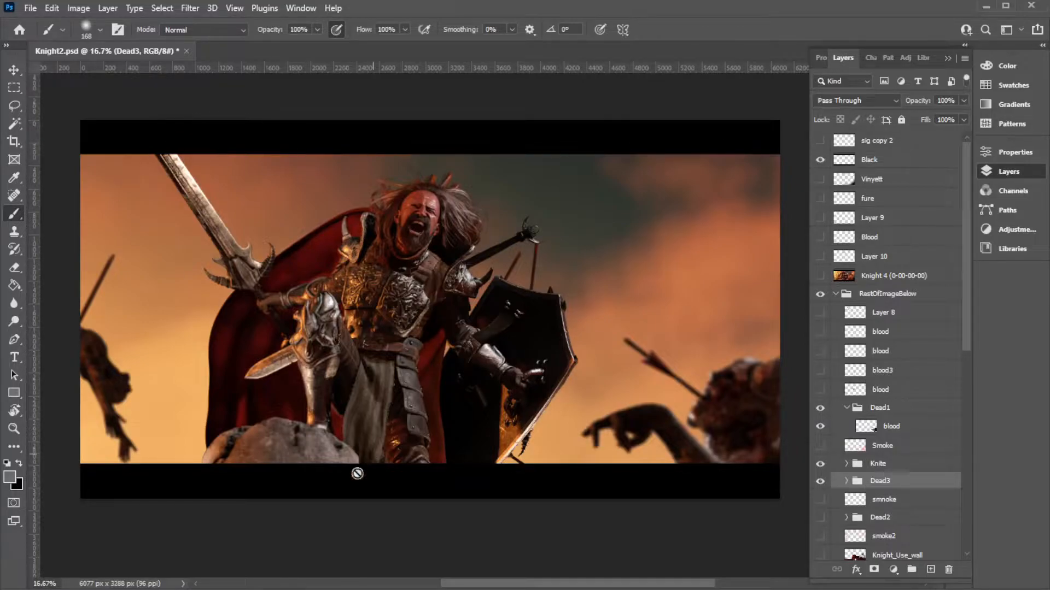
{"action": "left_click", "coordinate": [820, 160]}
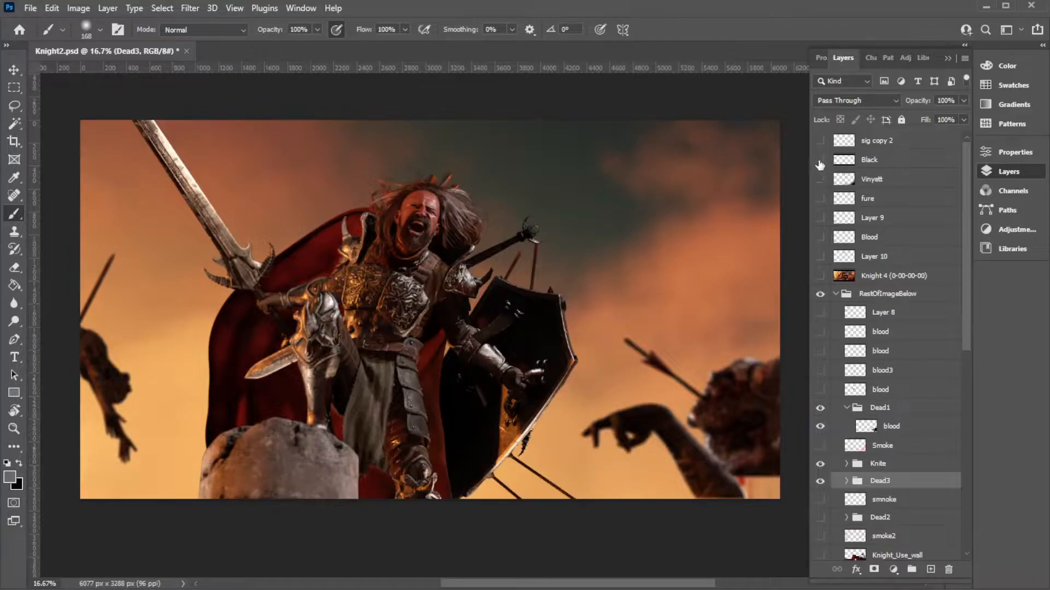
- Show the Black layer's letterbox bars over the composite
{"action": "left_click", "coordinate": [820, 160]}
{"action": "left_click", "coordinate": [821, 160]}
{"action": "left_click", "coordinate": [820, 161]}
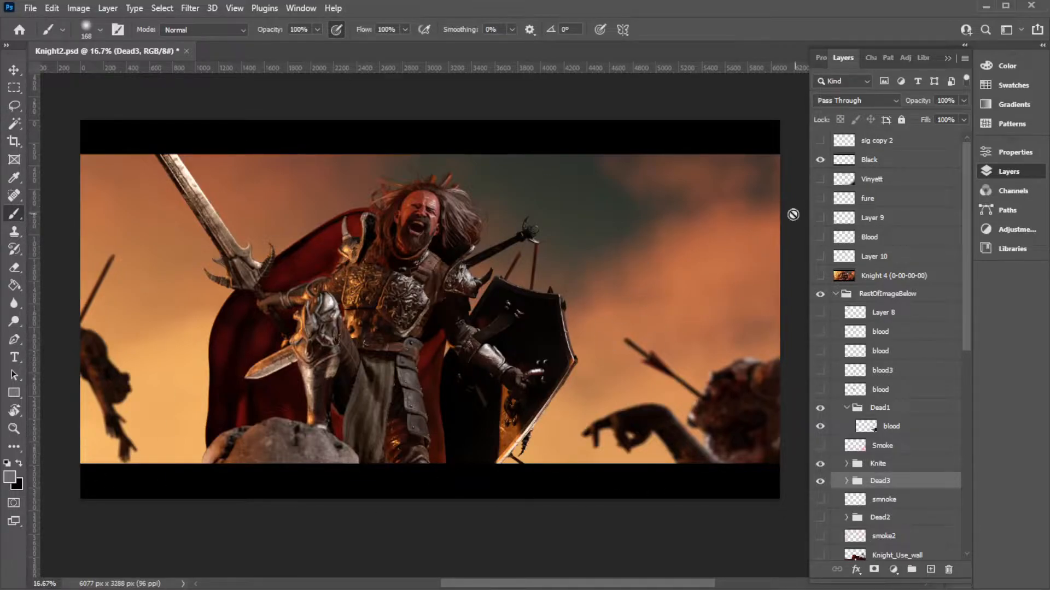
- Check and collapse the Dead1 group, and expand and show the Dead2 group with its hanging corpse
{"action": "scroll", "coordinate": [897, 290], "scroll_direction": "down", "scroll_amount": 5}
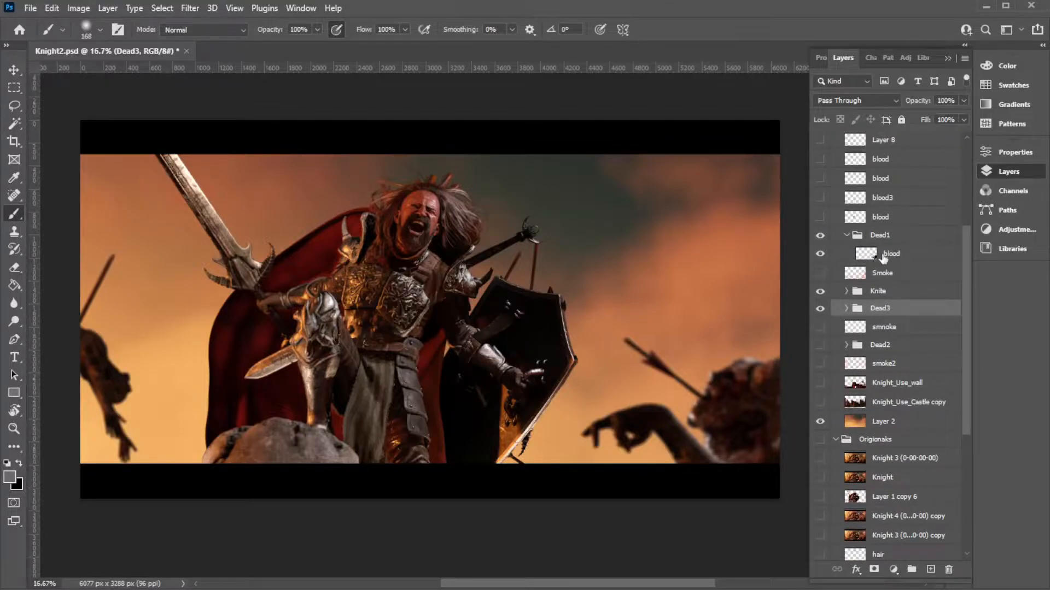
{"action": "left_click", "coordinate": [820, 236]}
{"action": "left_click", "coordinate": [820, 236]}
{"action": "left_click", "coordinate": [846, 236]}
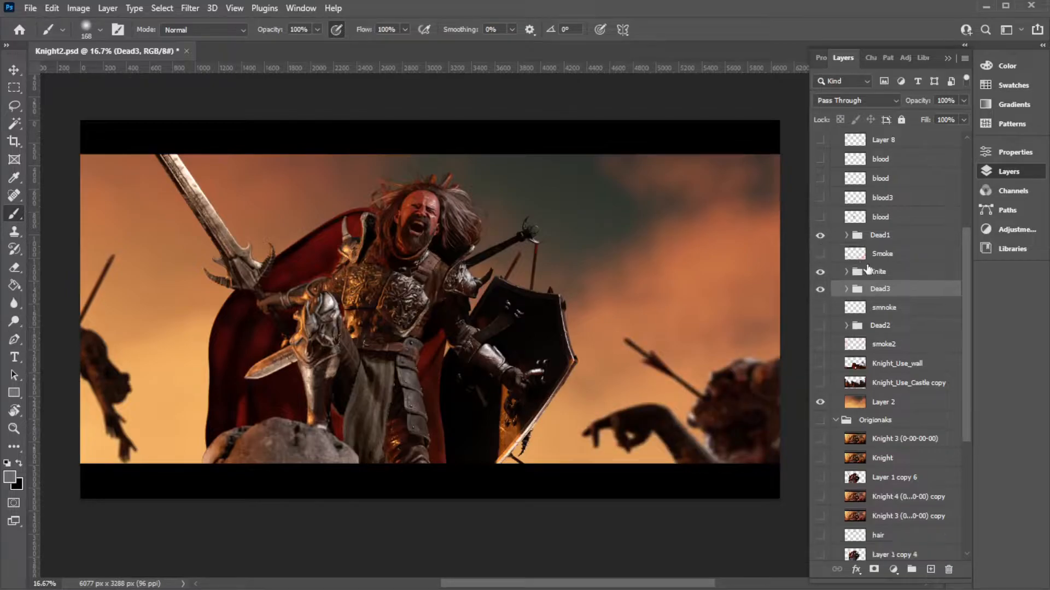
{"action": "left_click", "coordinate": [847, 326]}
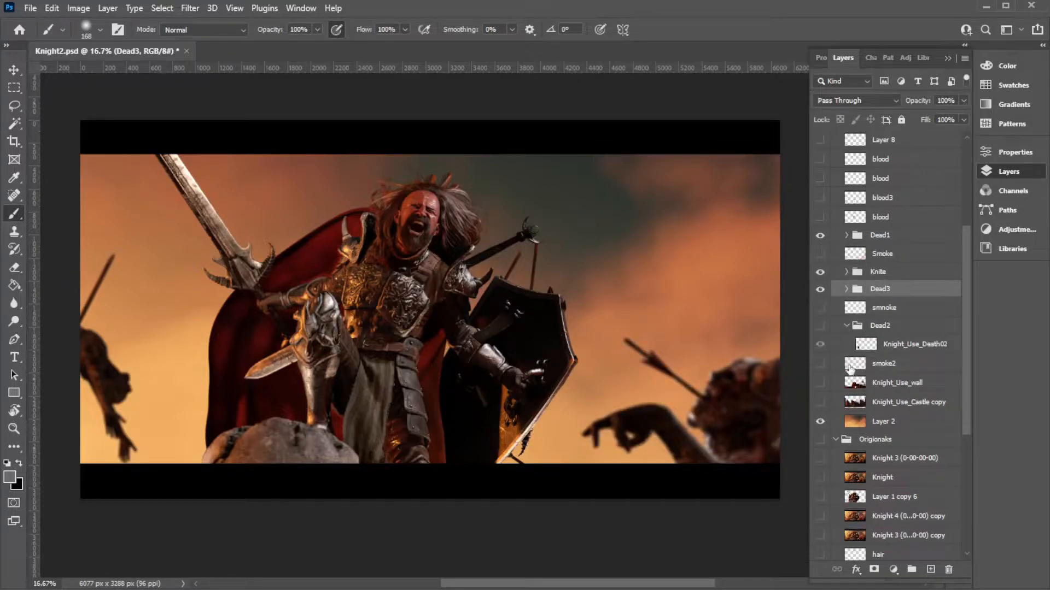
{"action": "left_click", "coordinate": [820, 326]}
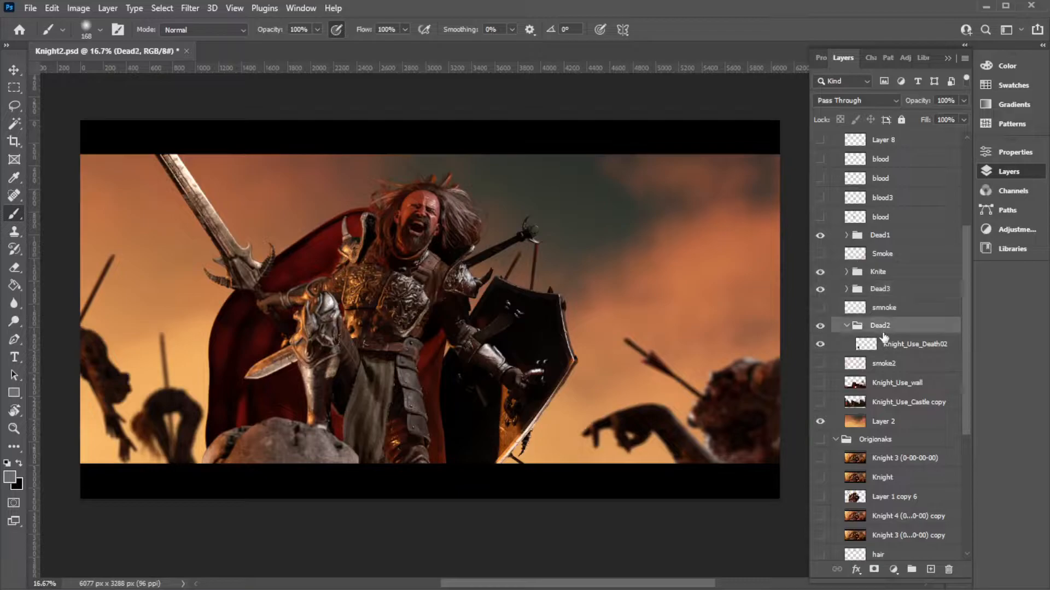
- Select Knight_Use_Death02 in Dead2, try moving the corpse up beside the raised sword, and undo the move
{"action": "left_click", "coordinate": [878, 344]}
{"action": "left_click", "coordinate": [21, 66]}
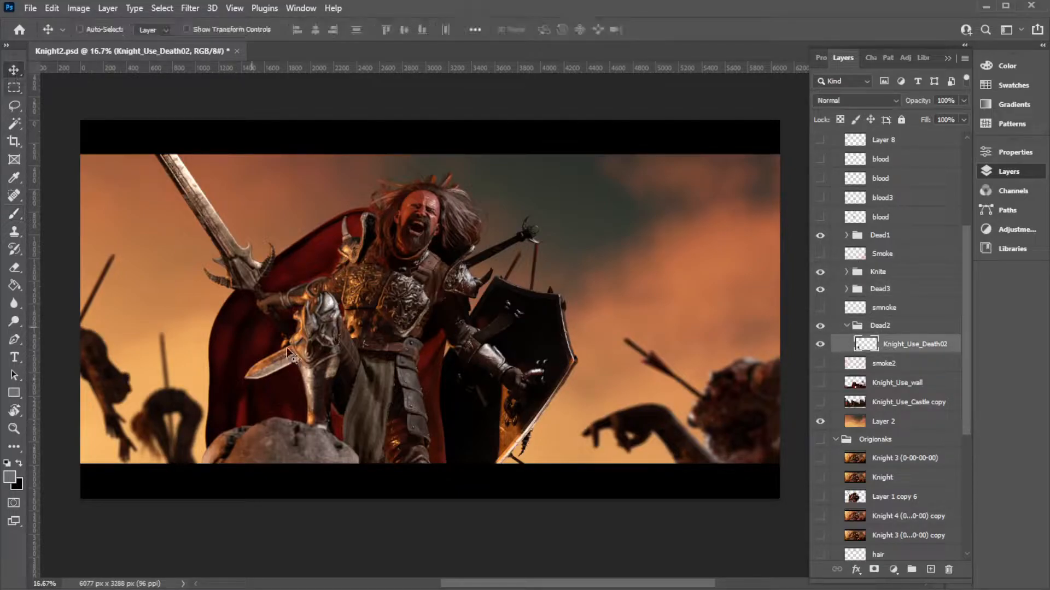
{"action": "mouse_move", "coordinate": [166, 402]}
{"action": "left_mouse_down"}
{"action": "mouse_move", "coordinate": [165, 261]}
{"action": "mouse_move", "coordinate": [175, 292]}
{"action": "left_mouse_up"}
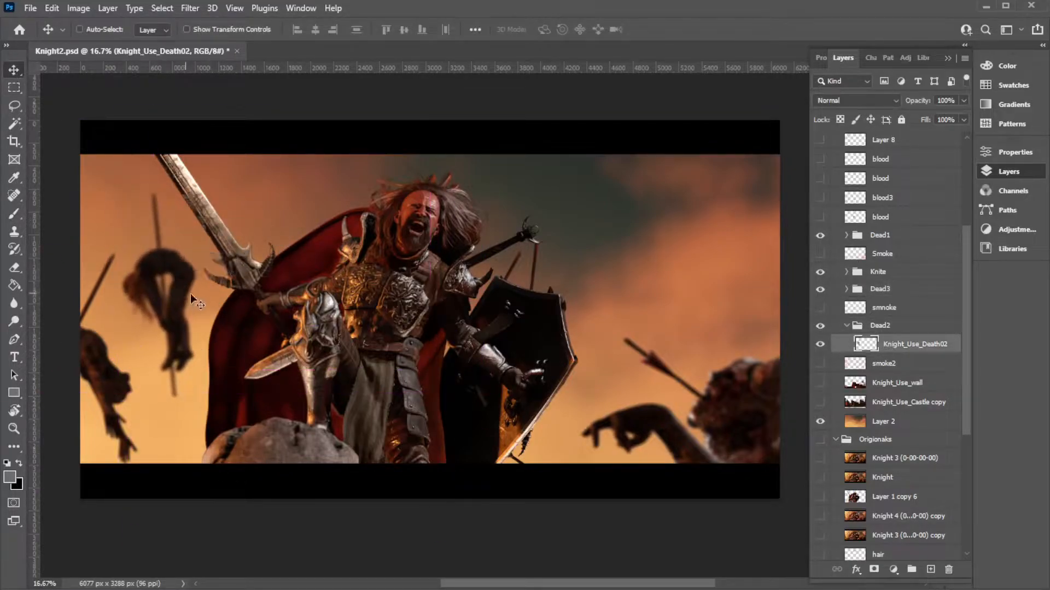
{"action": "key", "text": "ctrl+z"}
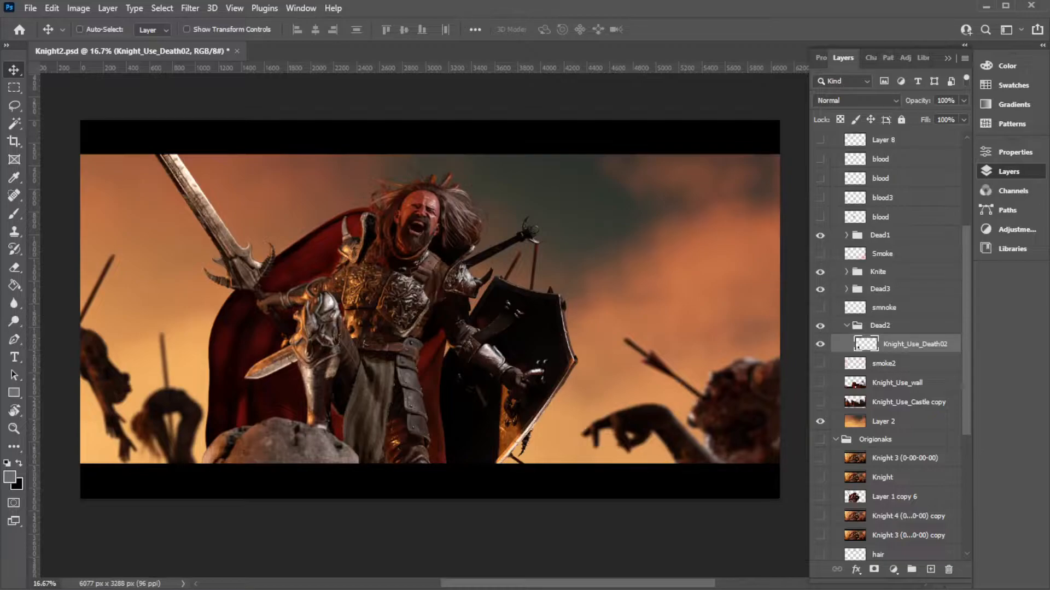
{"action": "left_click_drag", "start_coordinate": [149, 392], "coordinate": [175, 391]}
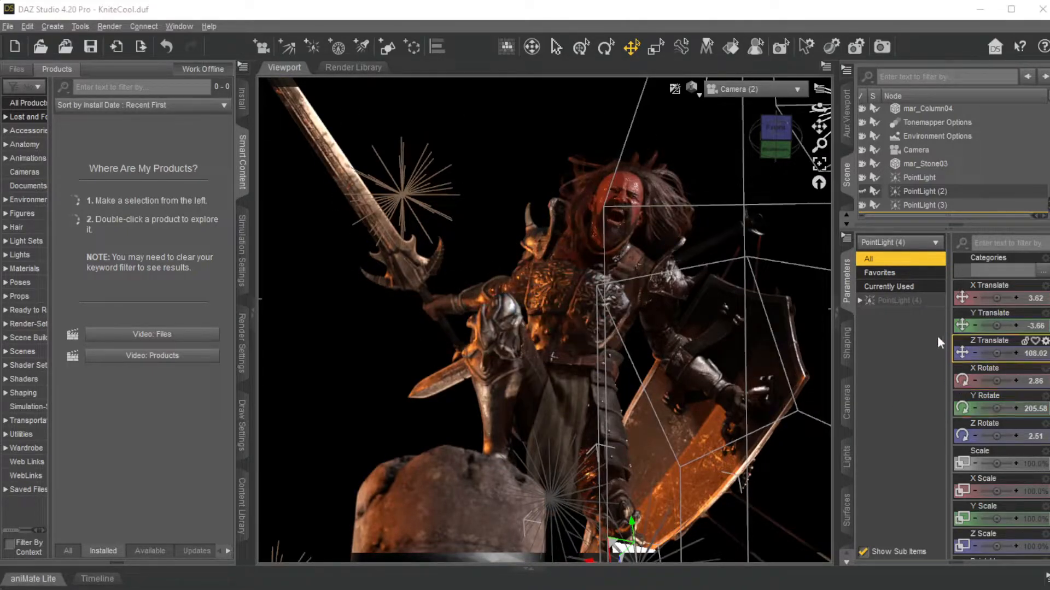
- Switch to the KniteCool scene in DAZ Studio, collapse the Group node, and hide and reshow it to check its contents
{"action": "scroll", "coordinate": [961, 188], "scroll_direction": "down", "scroll_amount": 5}
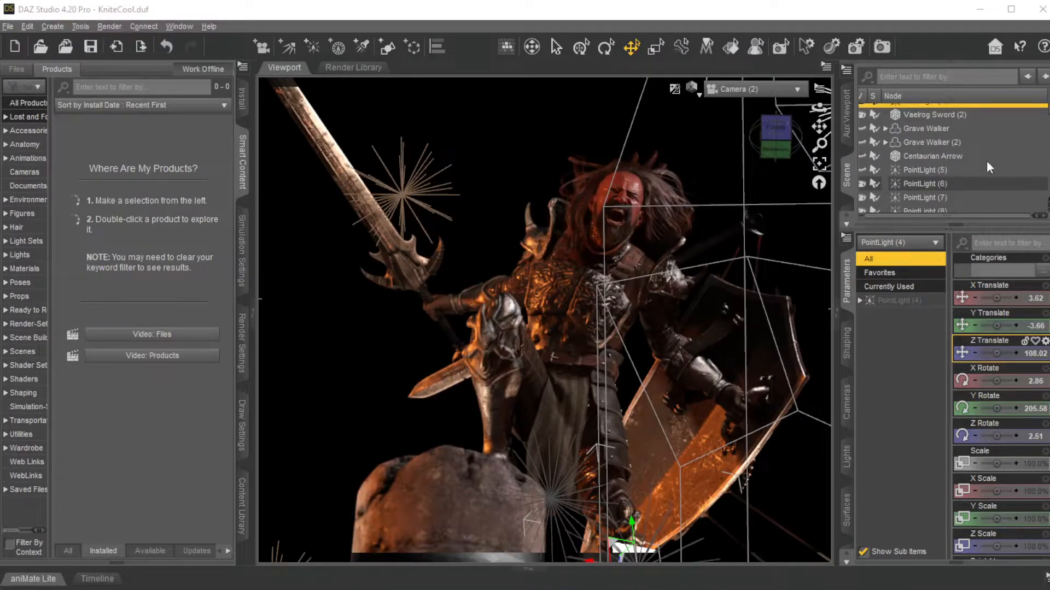
{"action": "scroll", "coordinate": [986, 161], "scroll_direction": "up", "scroll_amount": 3}
{"action": "scroll", "coordinate": [960, 168], "scroll_direction": "down", "scroll_amount": 10}
{"action": "scroll", "coordinate": [960, 168], "scroll_direction": "up", "scroll_amount": 4}
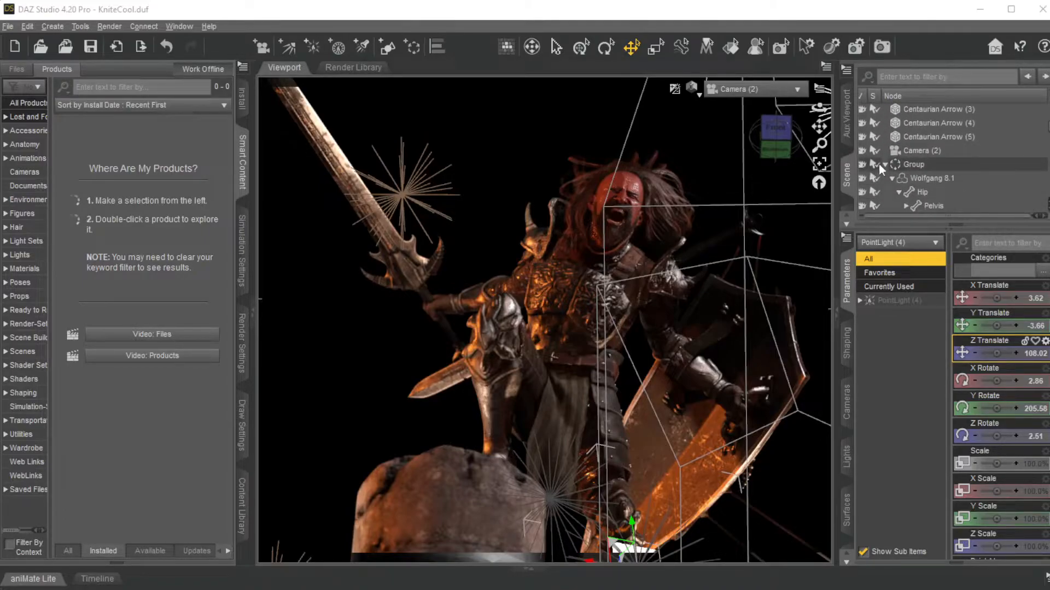
{"action": "left_click", "coordinate": [884, 164]}
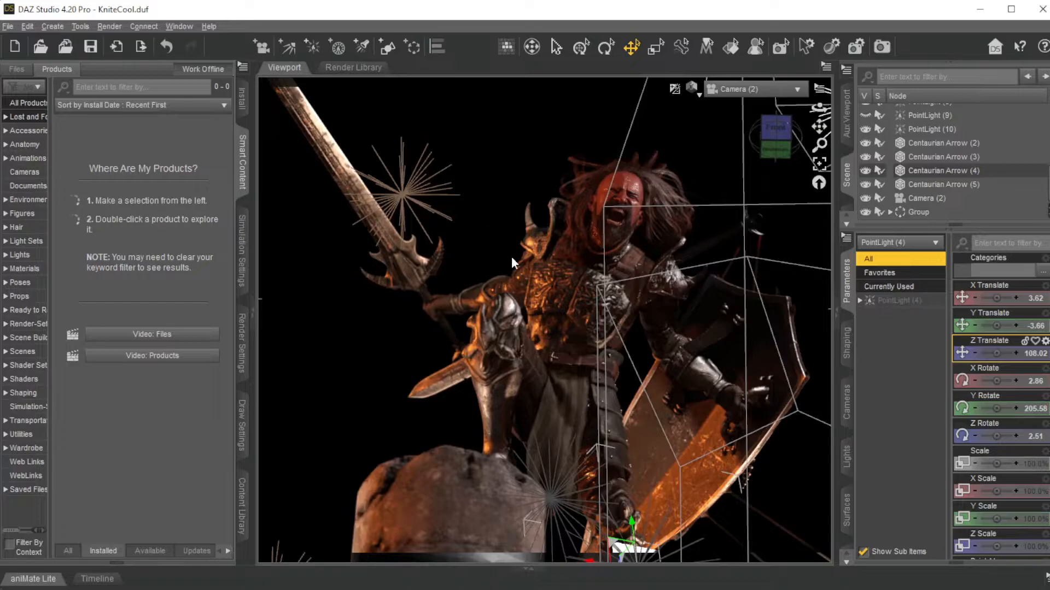
{"action": "left_click", "coordinate": [865, 212]}
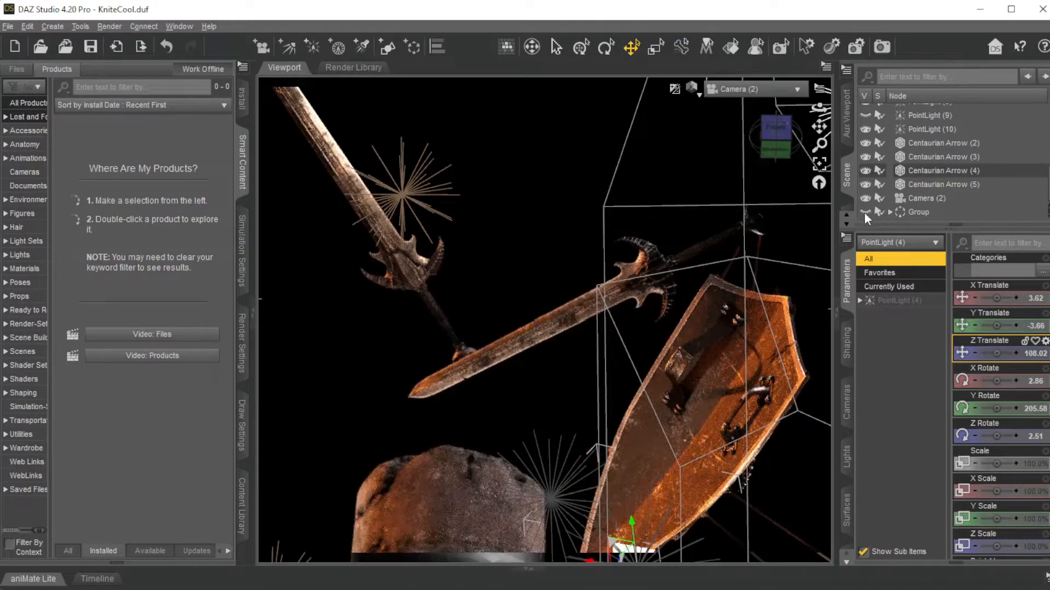
{"action": "left_click", "coordinate": [874, 211]}
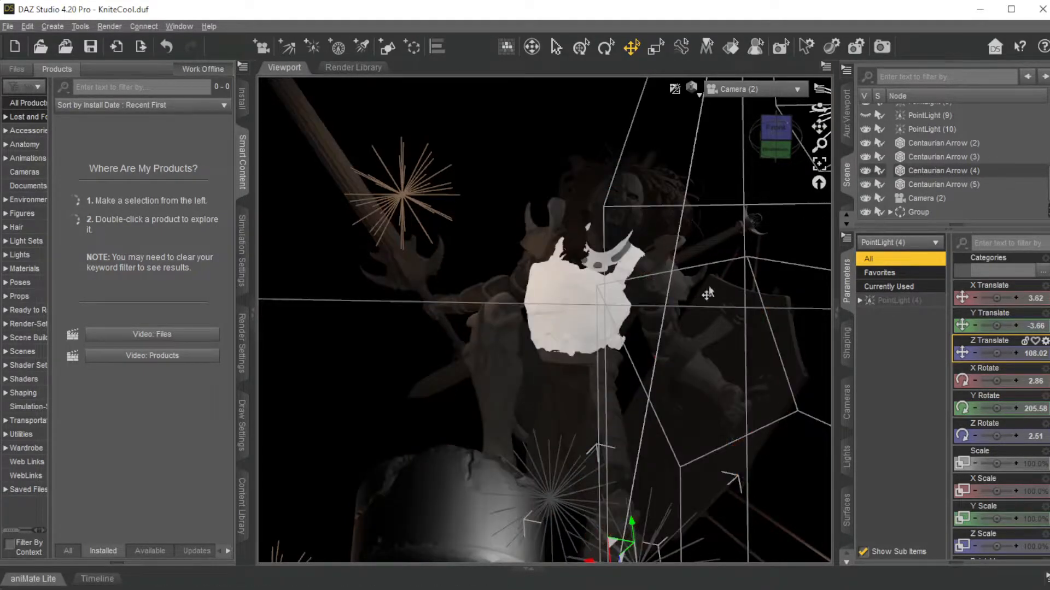
- Expand Group and its Wolfgang 8.1 figure, and make the Folklore Cape visible behind the knight
{"action": "left_click", "coordinate": [889, 212]}
{"action": "scroll", "coordinate": [974, 151], "scroll_direction": "down", "scroll_amount": 5}
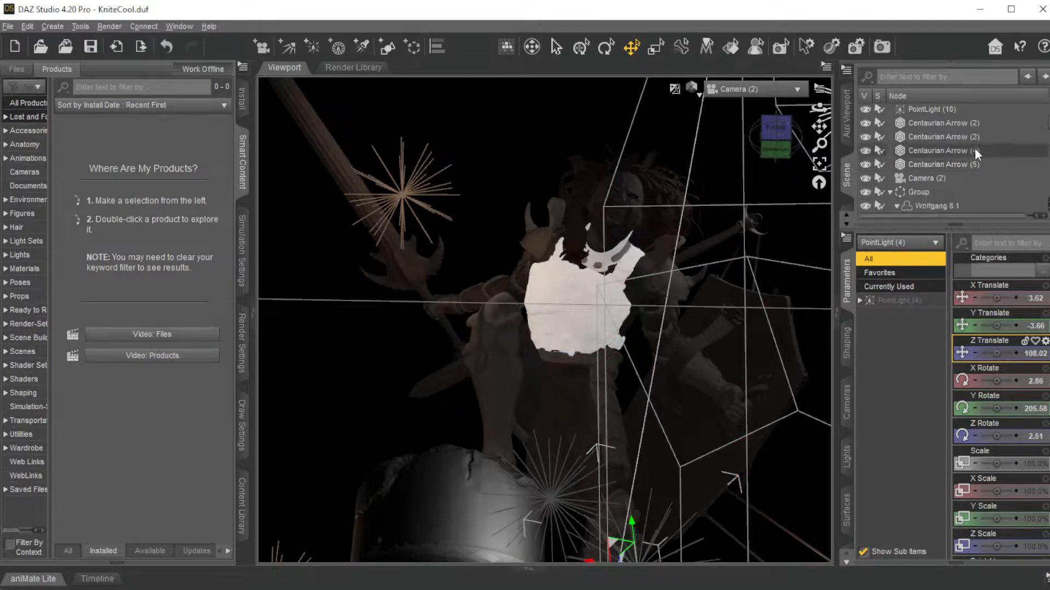
{"action": "scroll", "coordinate": [973, 152], "scroll_direction": "up", "scroll_amount": 2}
{"action": "left_click", "coordinate": [903, 121]}
{"action": "scroll", "coordinate": [965, 164], "scroll_direction": "down", "scroll_amount": 6}
{"action": "scroll", "coordinate": [966, 164], "scroll_direction": "down", "scroll_amount": 5}
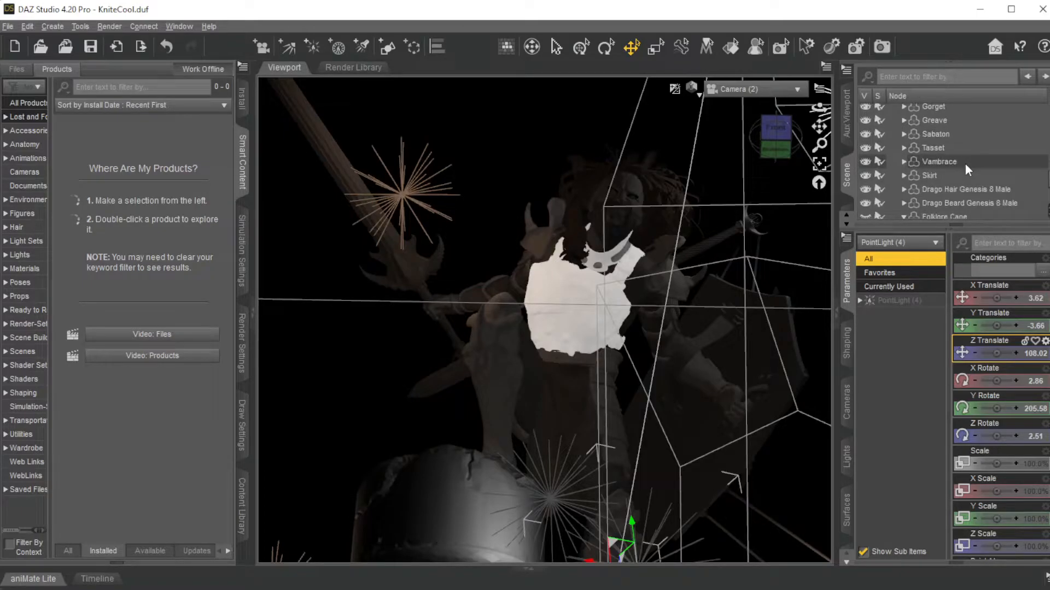
{"action": "left_click", "coordinate": [866, 142]}
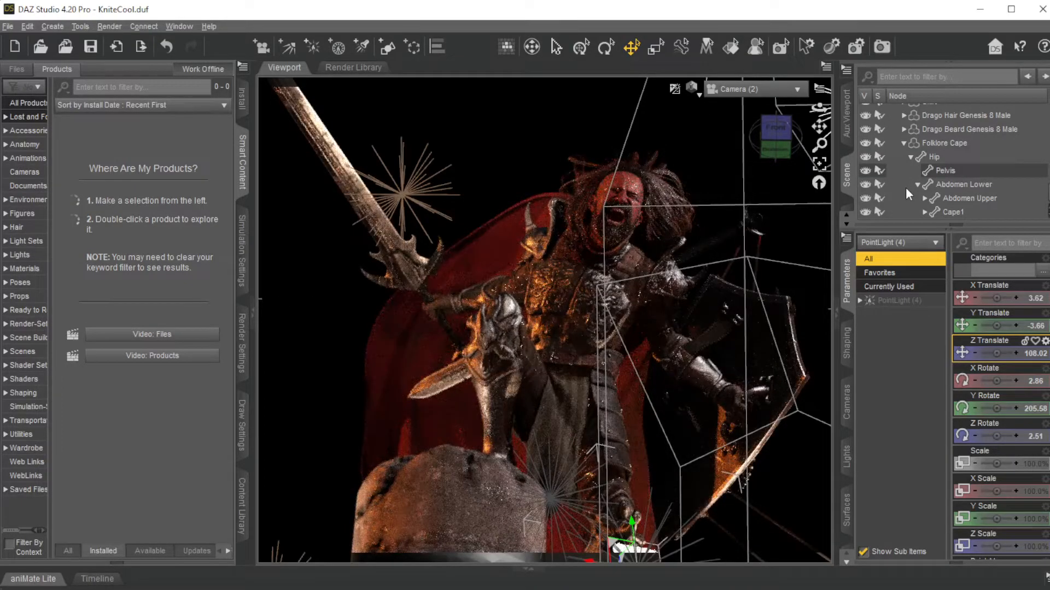
- Hide the knight, both swords and the shield, and set the viewport draw style to Filament (PBR)
{"action": "scroll", "coordinate": [950, 194], "scroll_direction": "up", "scroll_amount": 5}
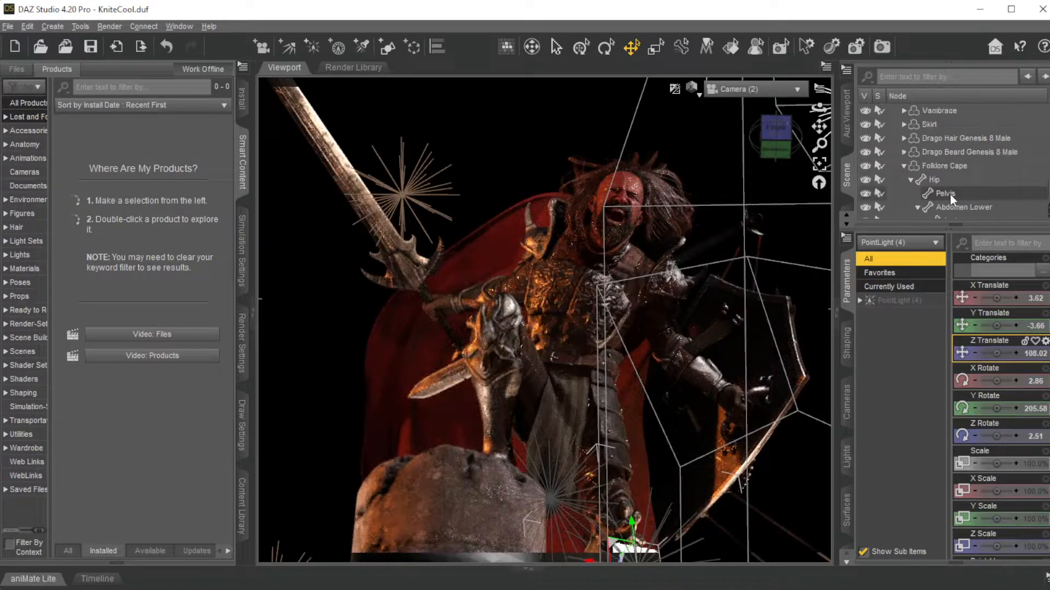
{"action": "scroll", "coordinate": [936, 178], "scroll_direction": "up", "scroll_amount": 5}
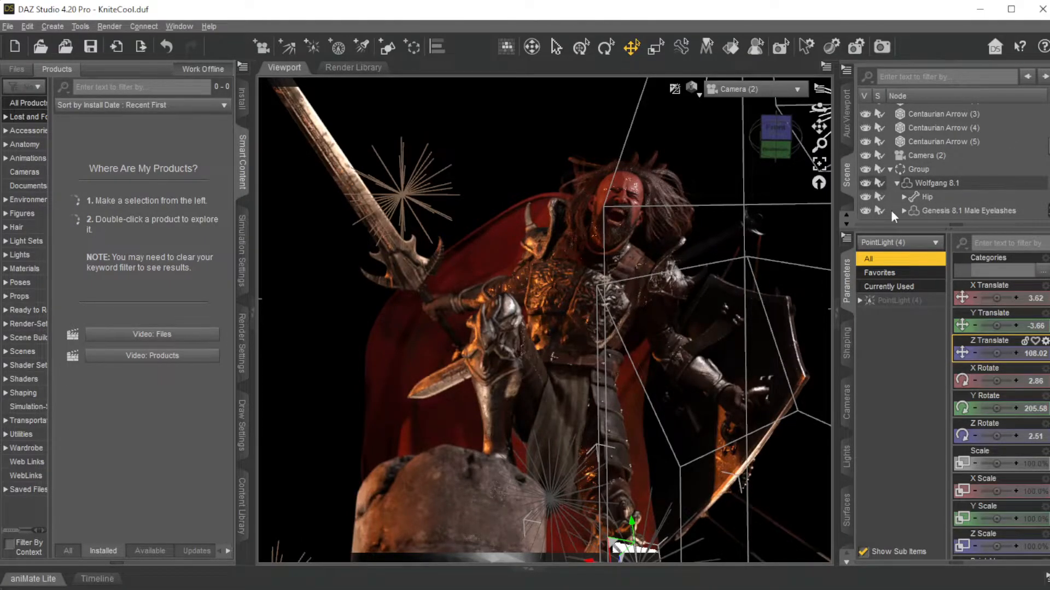
{"action": "left_click", "coordinate": [512, 346]}
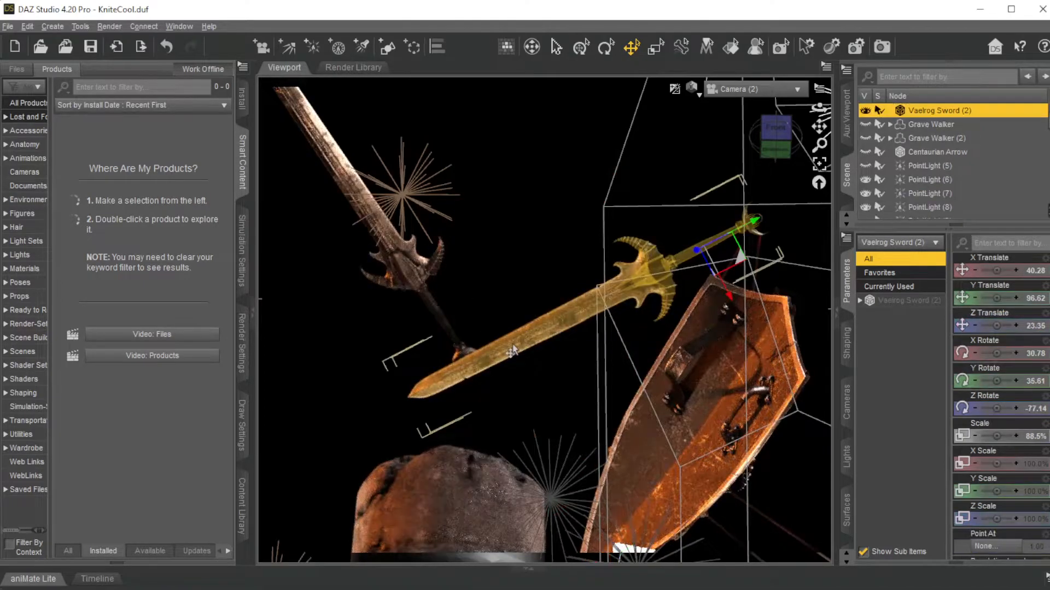
{"action": "left_click", "coordinate": [716, 386]}
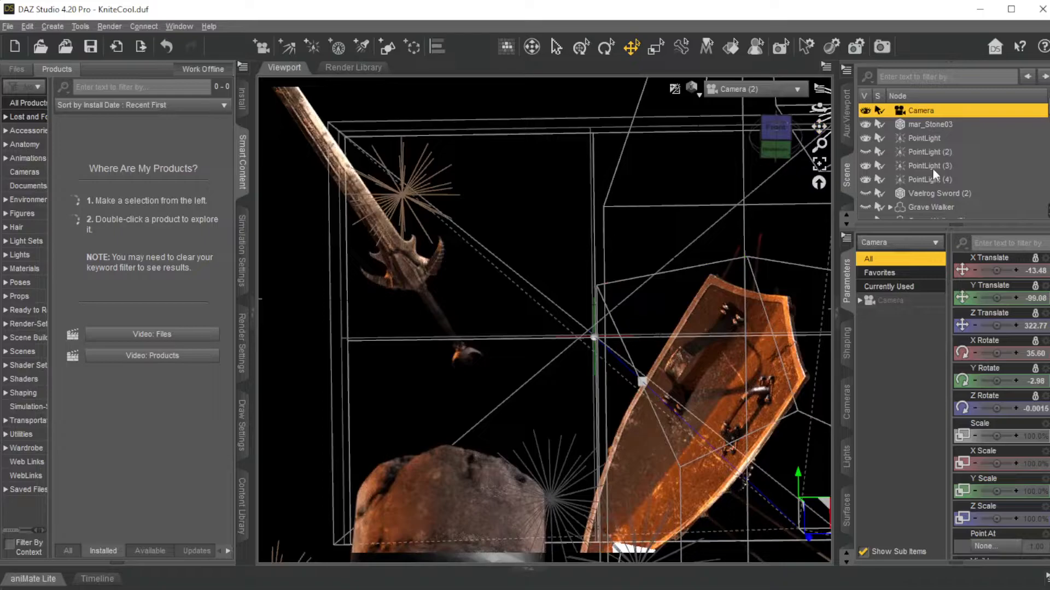
{"action": "left_click", "coordinate": [395, 261]}
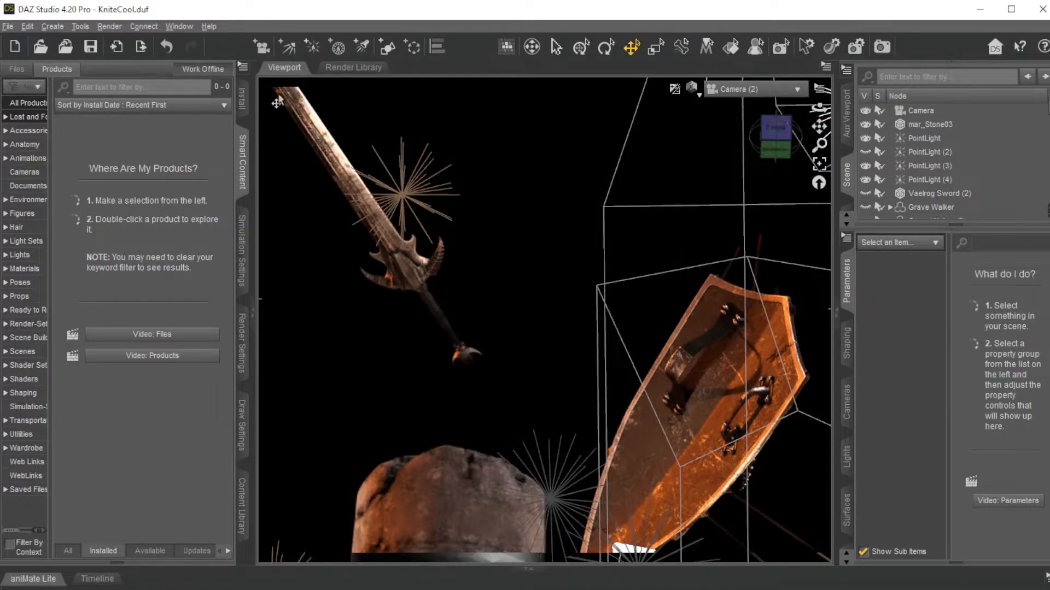
{"action": "left_click", "coordinate": [695, 90]}
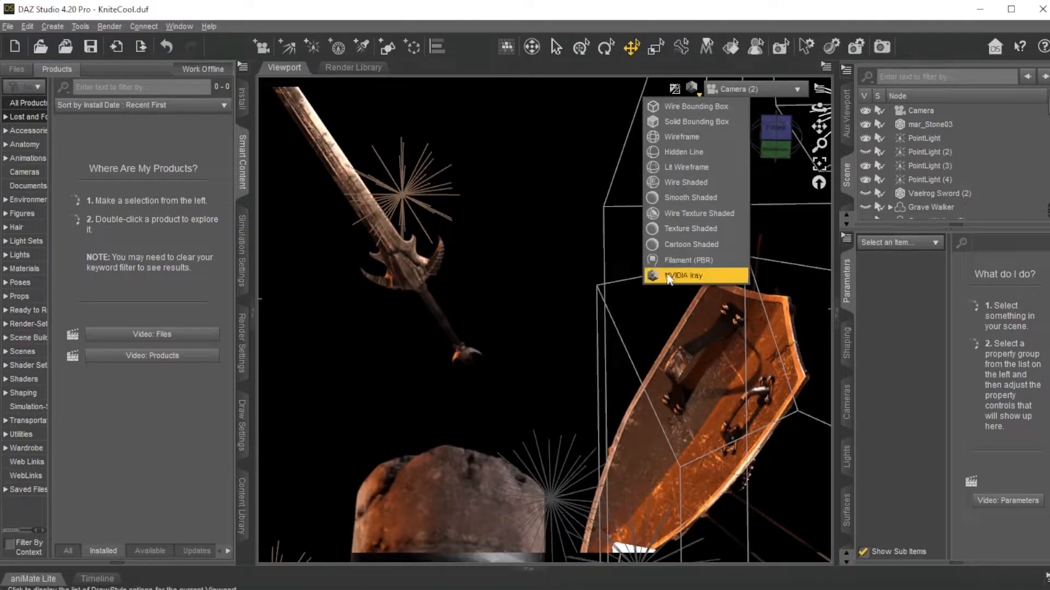
{"action": "left_click", "coordinate": [668, 276]}
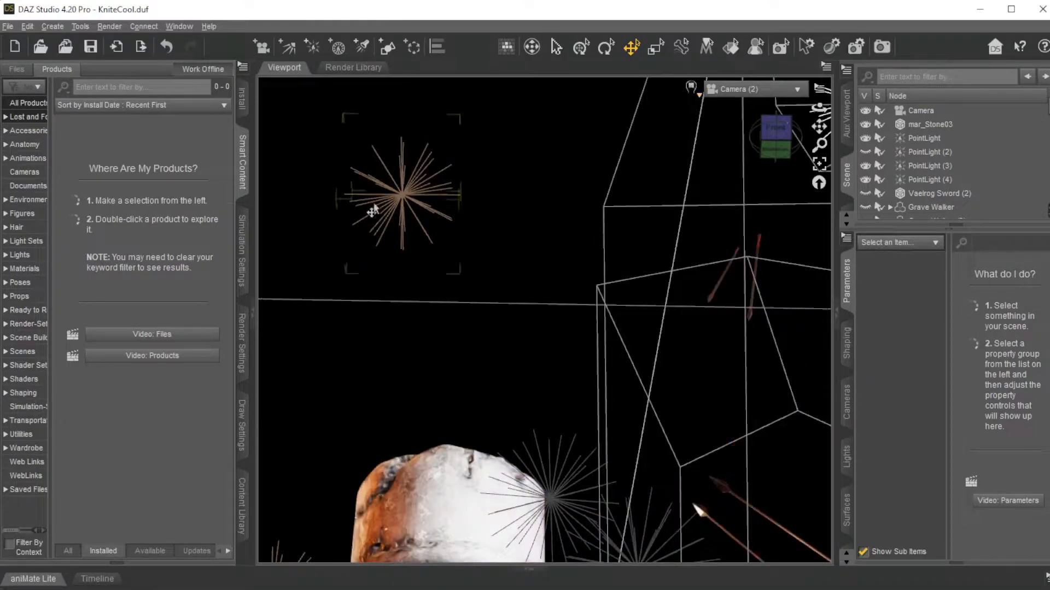
- Select and hide the Centaurian Arrow props remaining in the viewport
{"action": "left_click", "coordinate": [752, 295]}
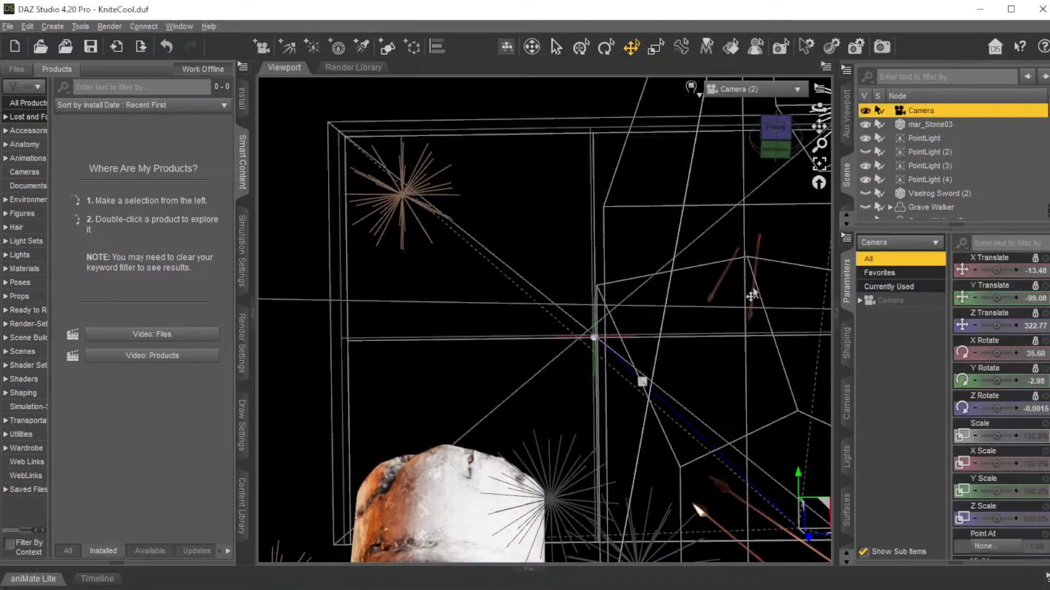
{"action": "left_click", "coordinate": [764, 327]}
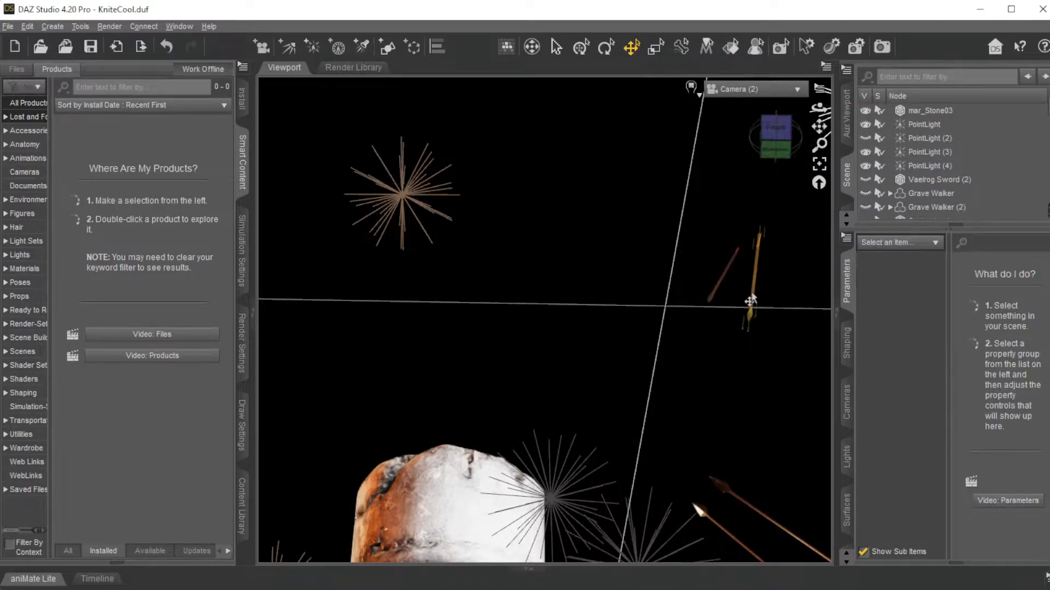
{"action": "left_click", "coordinate": [751, 295]}
{"action": "left_click", "coordinate": [864, 199]}
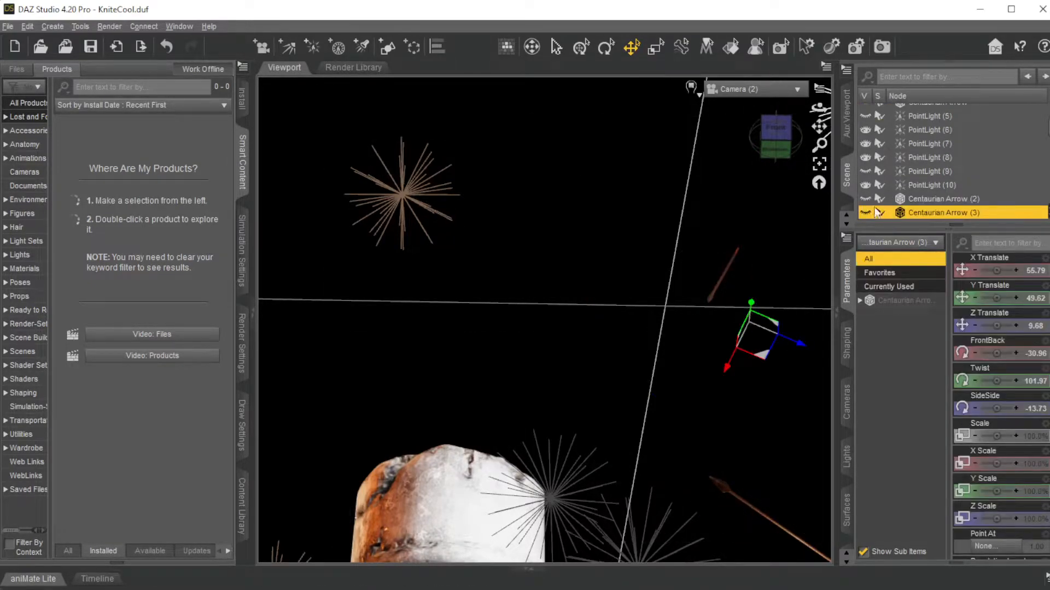
{"action": "left_click", "coordinate": [717, 285]}
{"action": "left_click", "coordinate": [865, 213]}
{"action": "left_click", "coordinate": [879, 199]}
{"action": "left_click", "coordinate": [864, 199]}
- Hide mar_Column04, and turn Draw Dome on in Environment Options
{"action": "left_click", "coordinate": [507, 508]}
{"action": "left_click", "coordinate": [470, 508]}
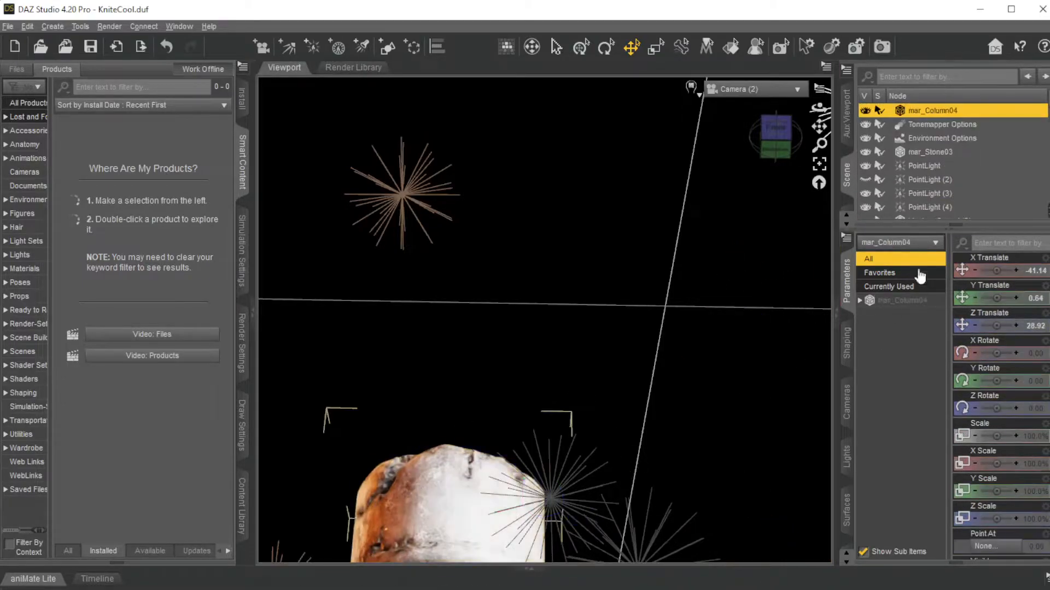
{"action": "left_click", "coordinate": [865, 110]}
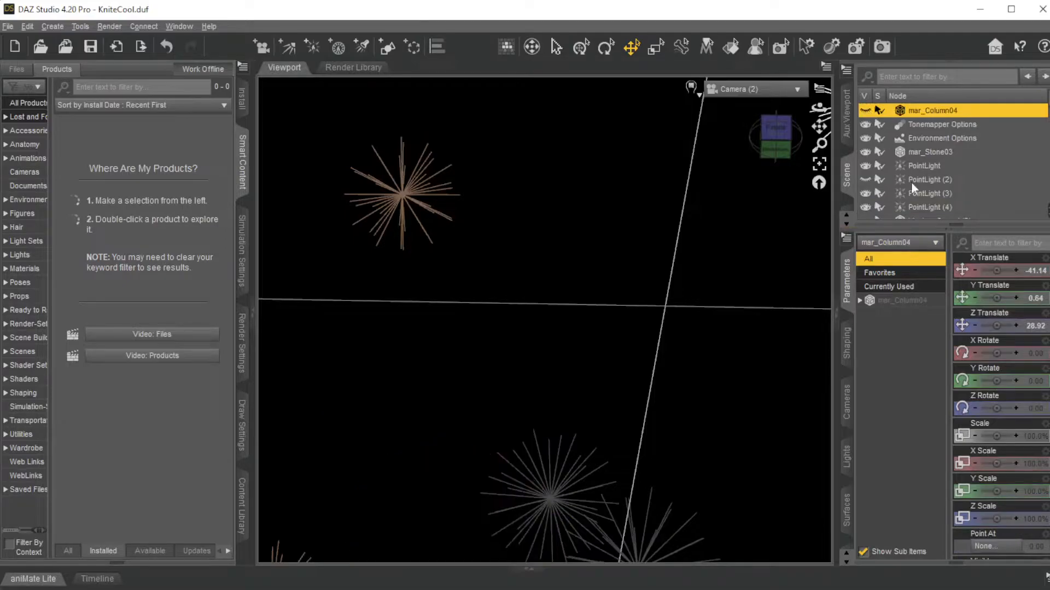
{"action": "left_click", "coordinate": [921, 137]}
{"action": "left_click", "coordinate": [1018, 323]}
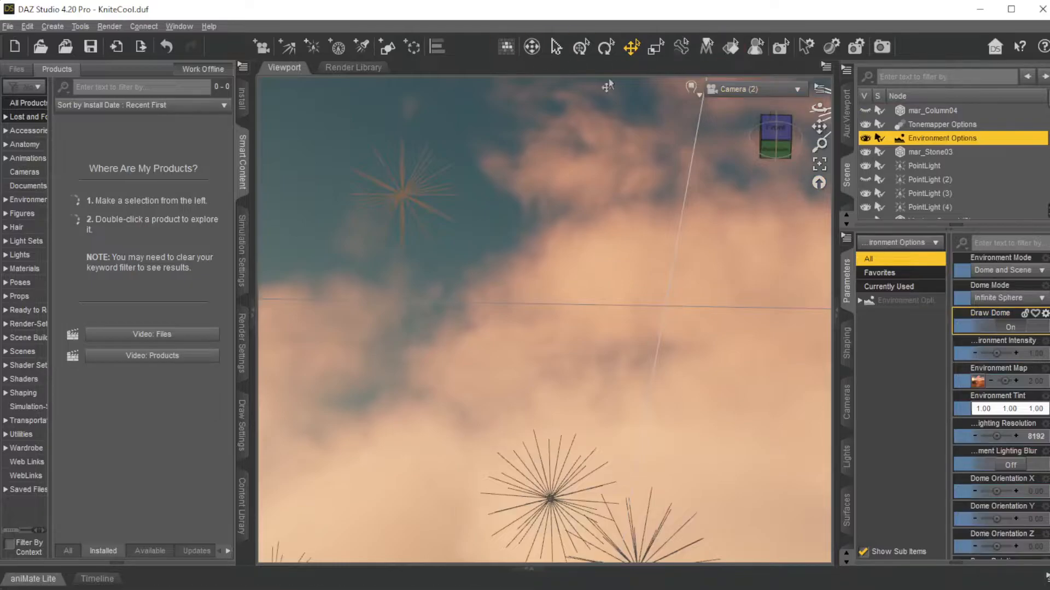
- Preview the sky dome in NVIDIA Iray, and return the viewport to Filament (PBR)
{"action": "left_click", "coordinate": [699, 98]}
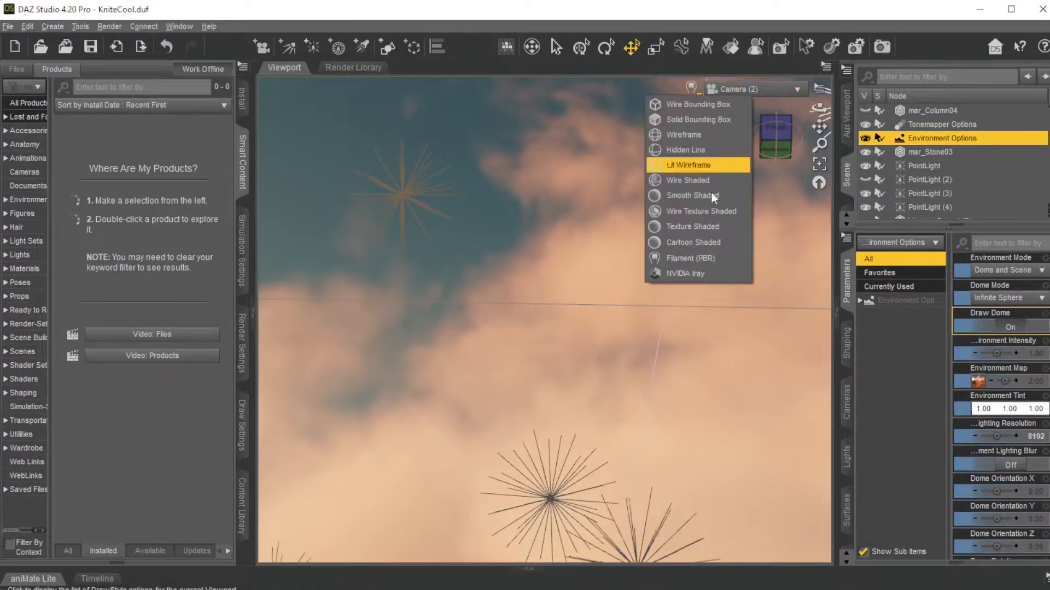
{"action": "left_click", "coordinate": [693, 284]}
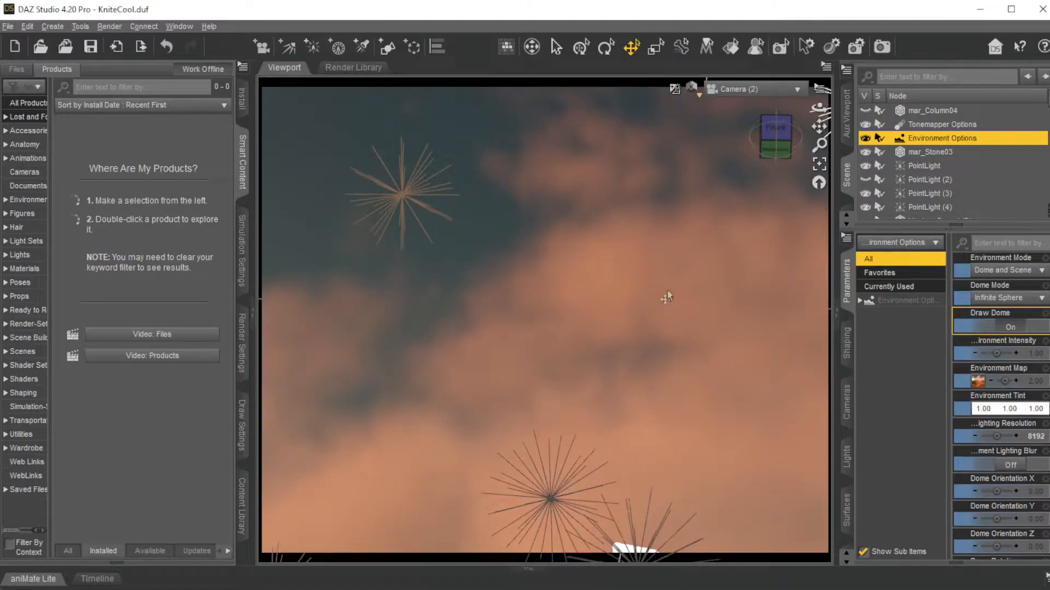
{"action": "left_click", "coordinate": [702, 102]}
{"action": "left_click", "coordinate": [703, 268]}
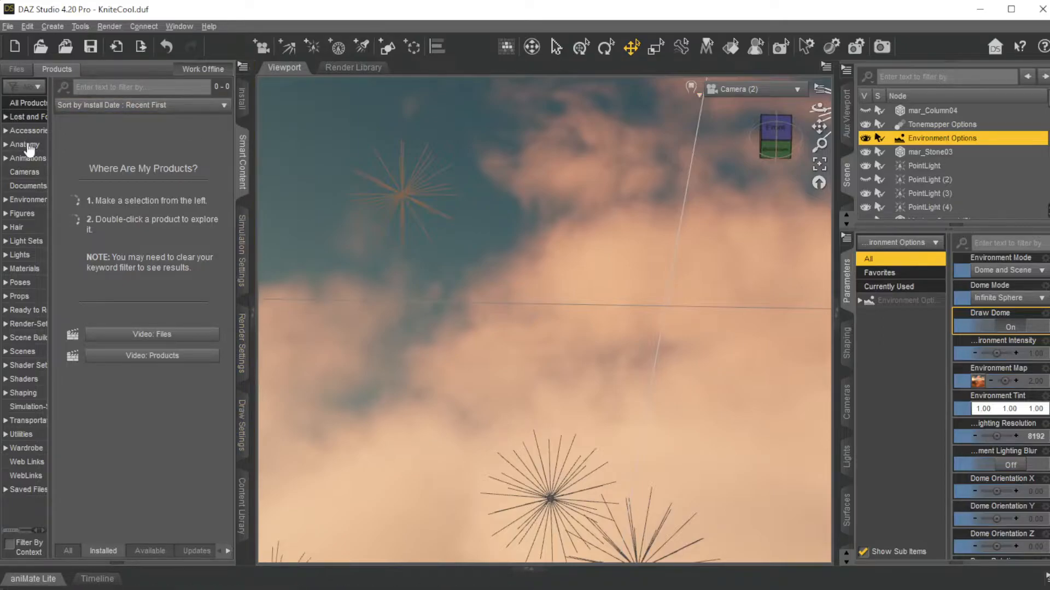
- Browse the Figures products, and preview the two corpses in NVIDIA Iray before returning the viewport to Filament (PBR)
{"action": "left_click", "coordinate": [27, 214]}
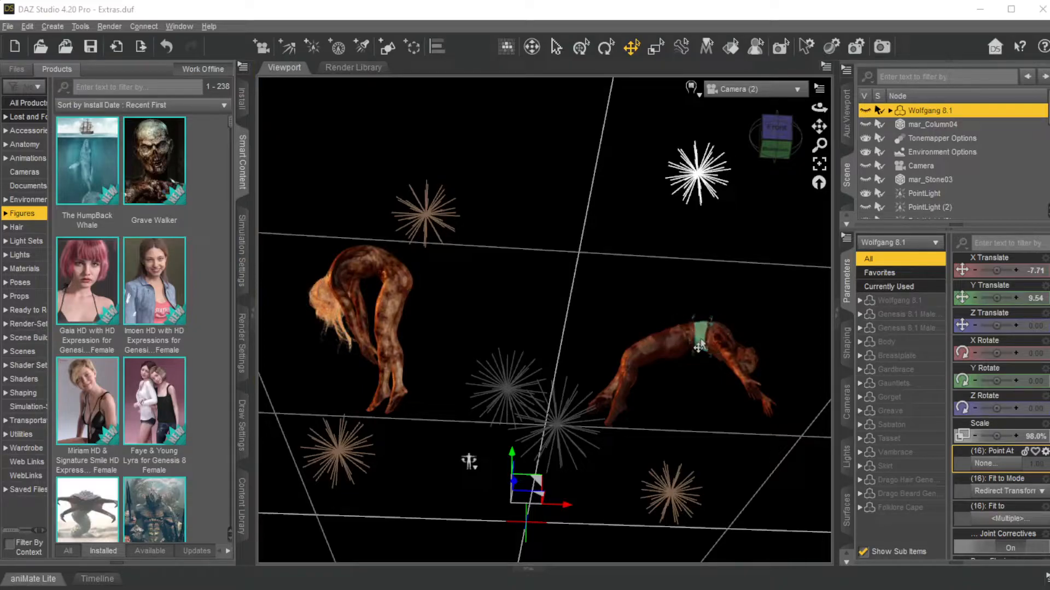
{"action": "left_click", "coordinate": [691, 88]}
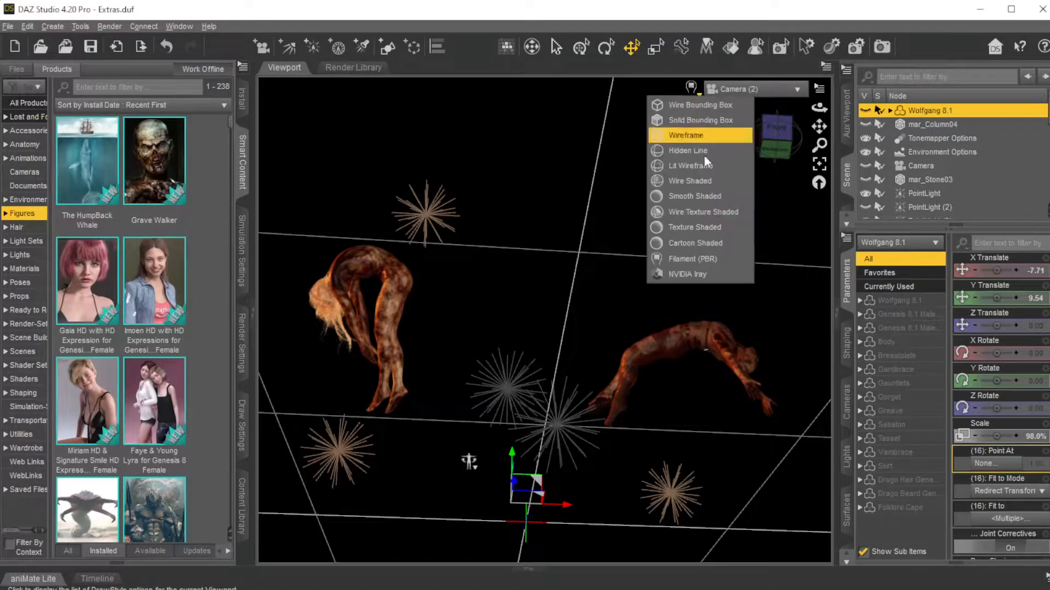
{"action": "left_click", "coordinate": [704, 298]}
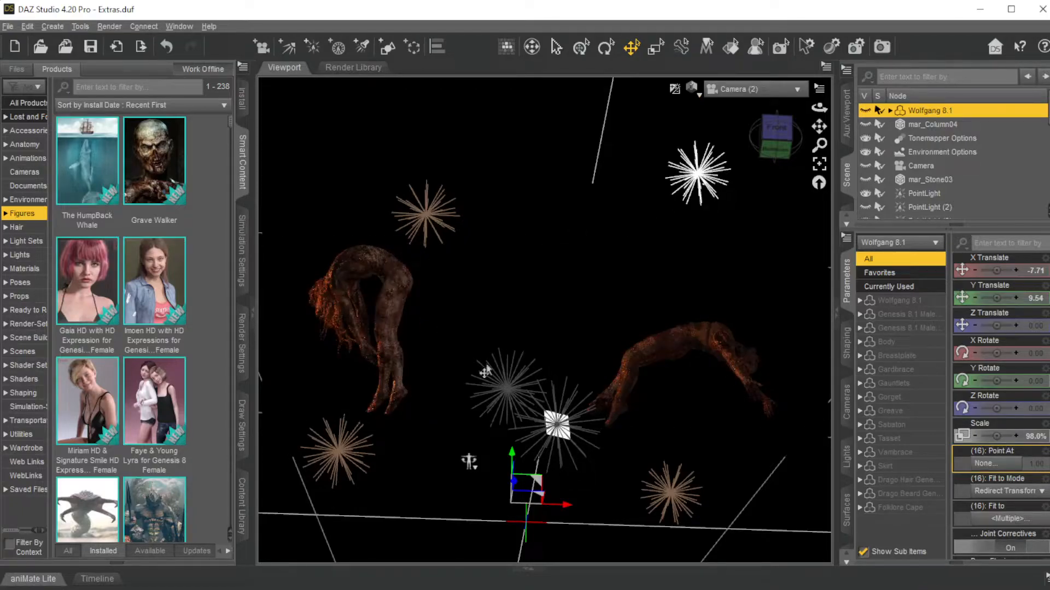
{"action": "left_click", "coordinate": [699, 96]}
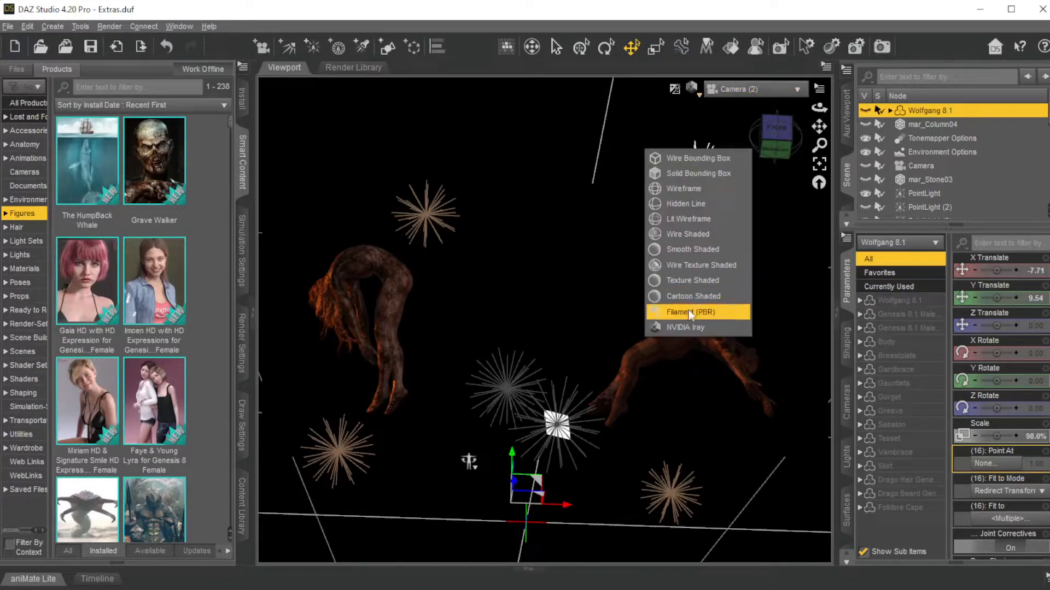
{"action": "left_click", "coordinate": [690, 315]}
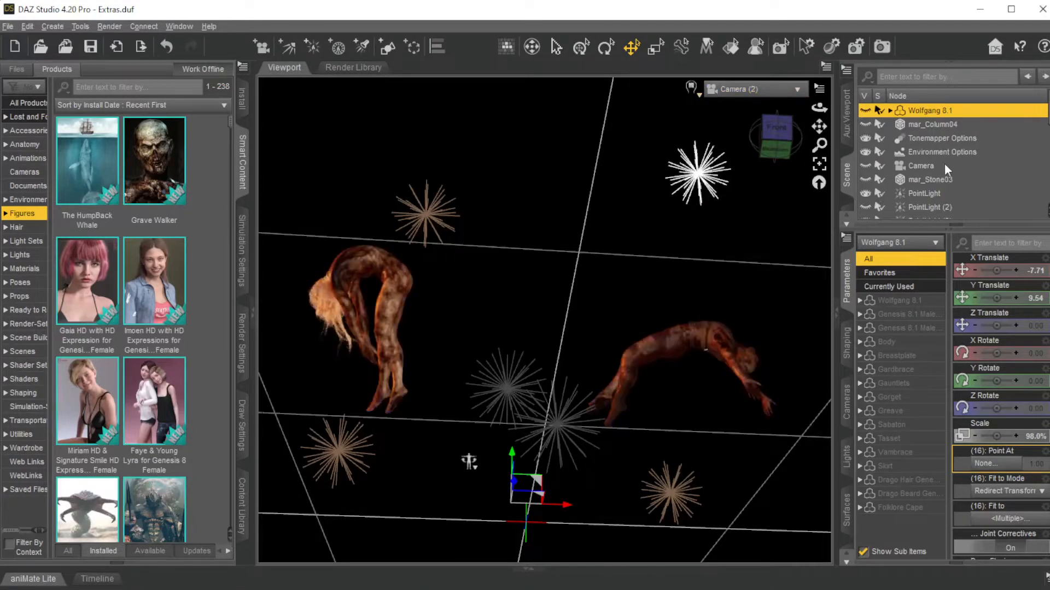
- Hide the Grave Walker figure, and delete its remaining hair and the second Grave Walker corpse from the scene
{"action": "scroll", "coordinate": [944, 164], "scroll_direction": "down", "scroll_amount": 6}
{"action": "scroll", "coordinate": [945, 163], "scroll_direction": "up", "scroll_amount": 3}
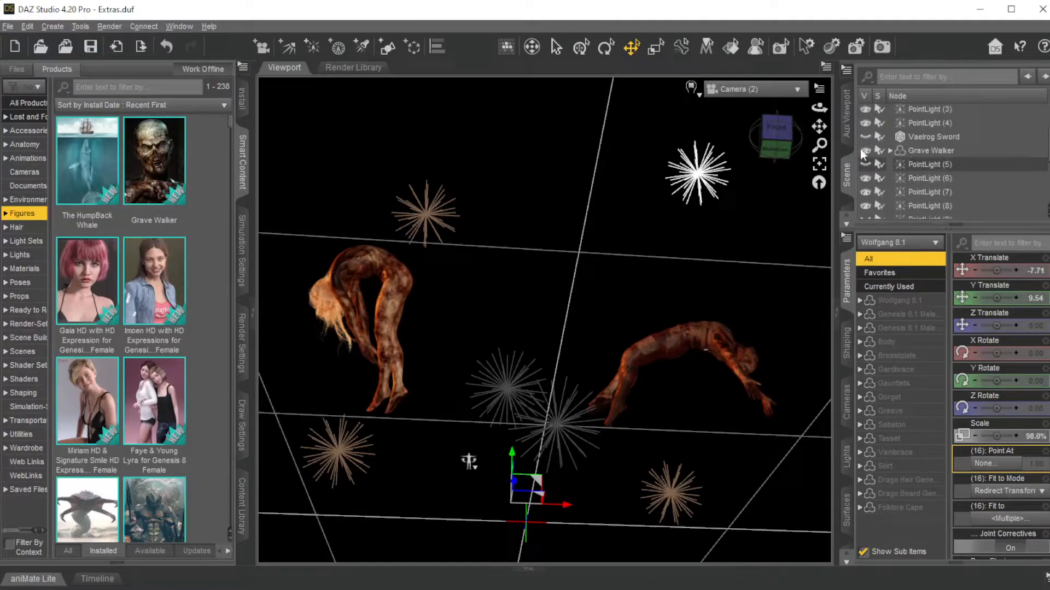
{"action": "left_click", "coordinate": [864, 151]}
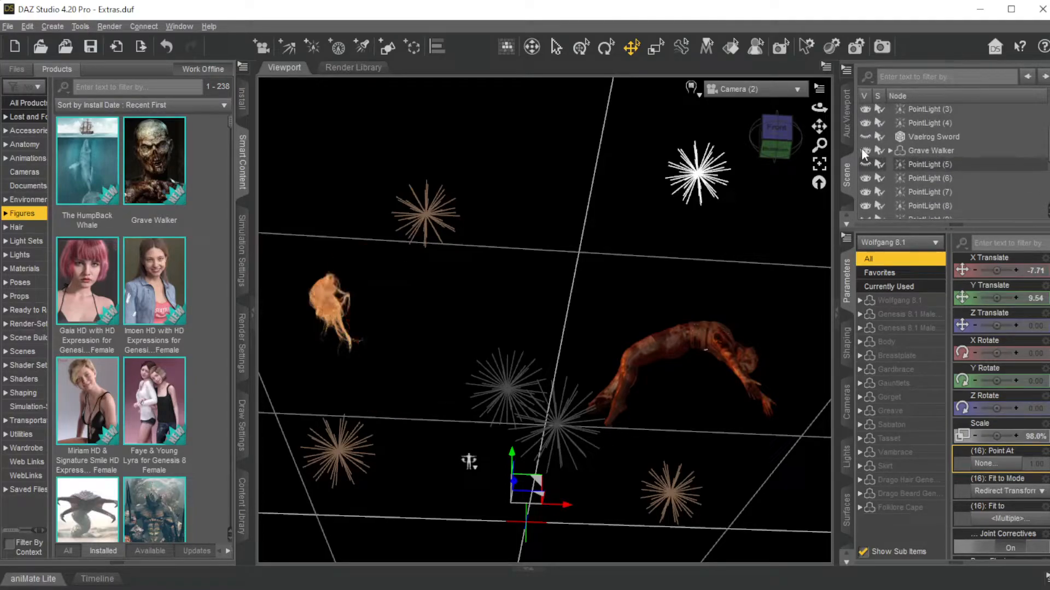
{"action": "left_click", "coordinate": [322, 298]}
{"action": "key", "text": "Delete"}
{"action": "scroll", "coordinate": [947, 190], "scroll_direction": "down", "scroll_amount": 3}
{"action": "left_click", "coordinate": [937, 198]}
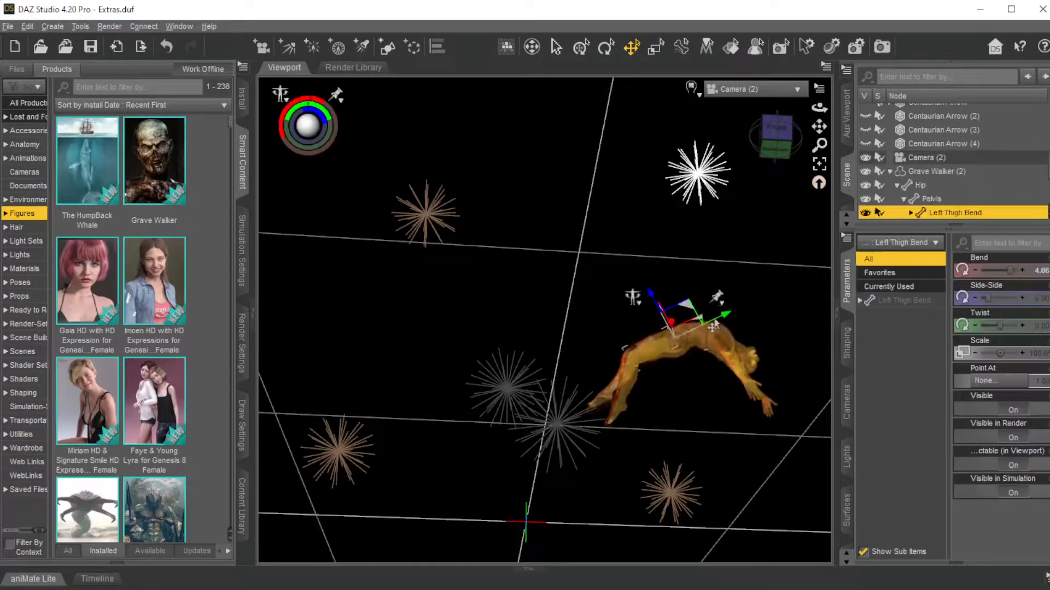
{"action": "key", "text": "Delete"}
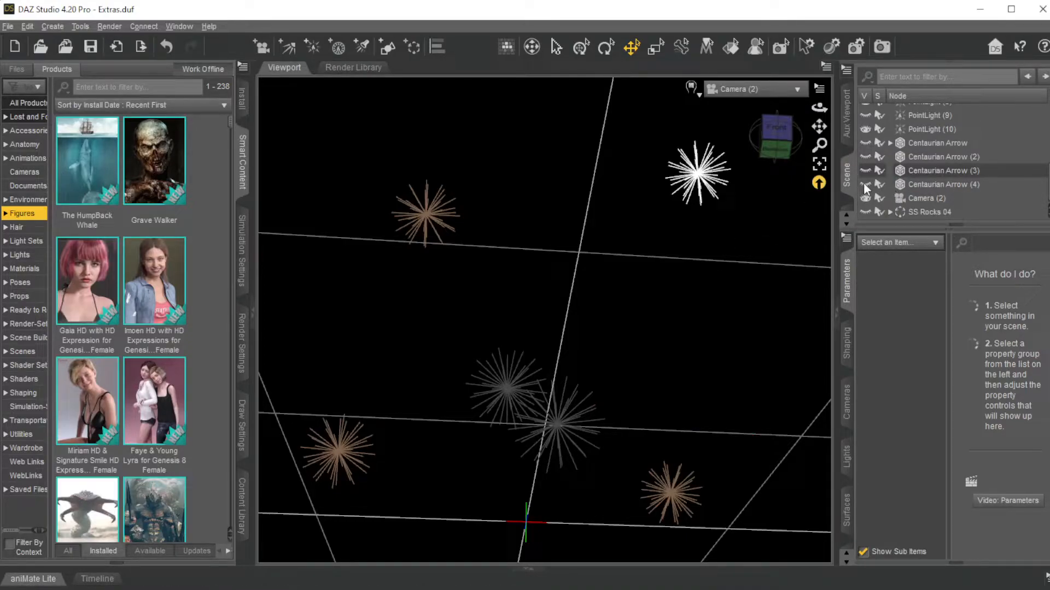
- Show mar_Stone03 and mar_Column04 one at a time to view each prop, hiding each again
{"action": "scroll", "coordinate": [984, 164], "scroll_direction": "up", "scroll_amount": 8}
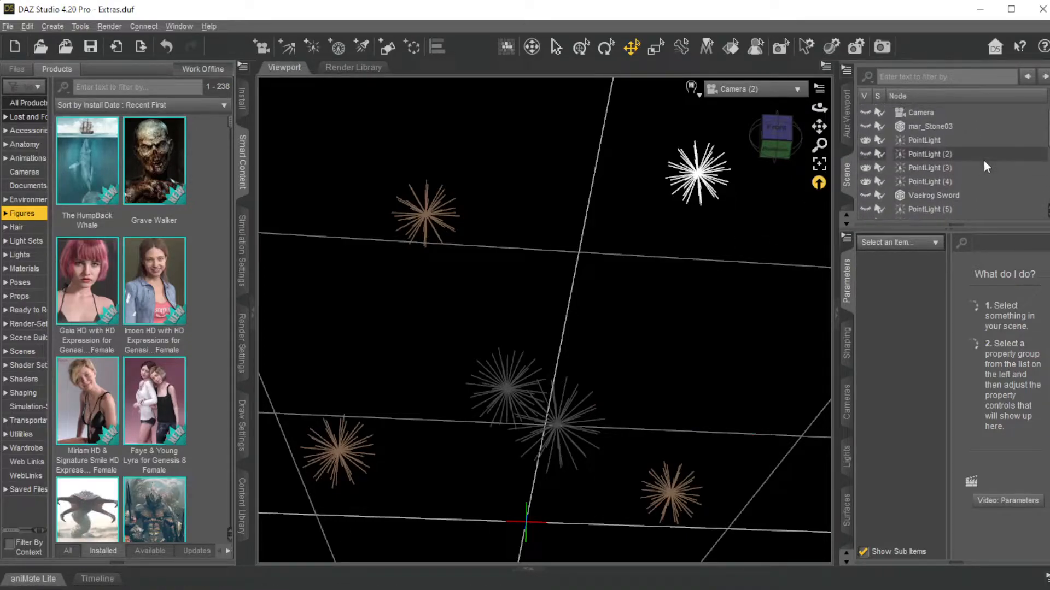
{"action": "scroll", "coordinate": [938, 179], "scroll_direction": "up", "scroll_amount": 2}
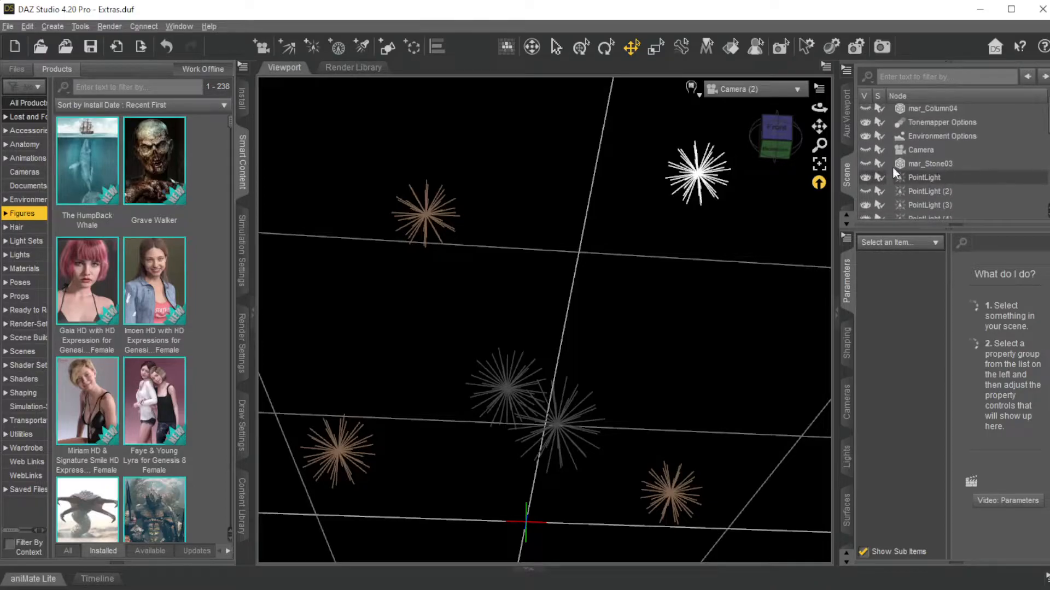
{"action": "left_click", "coordinate": [865, 163]}
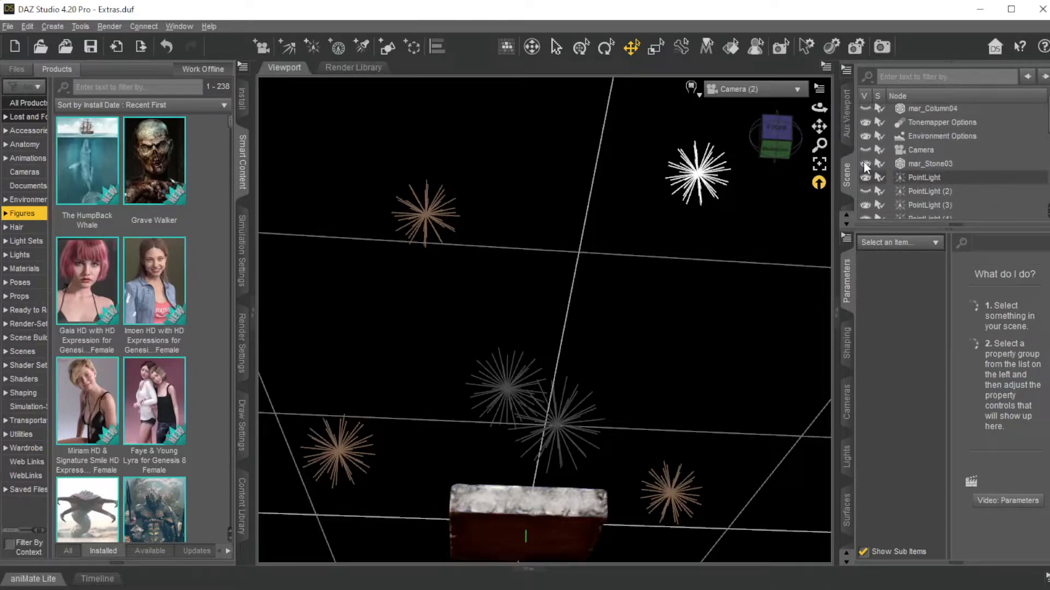
{"action": "left_click", "coordinate": [865, 164]}
{"action": "scroll", "coordinate": [935, 167], "scroll_direction": "up", "scroll_amount": 1}
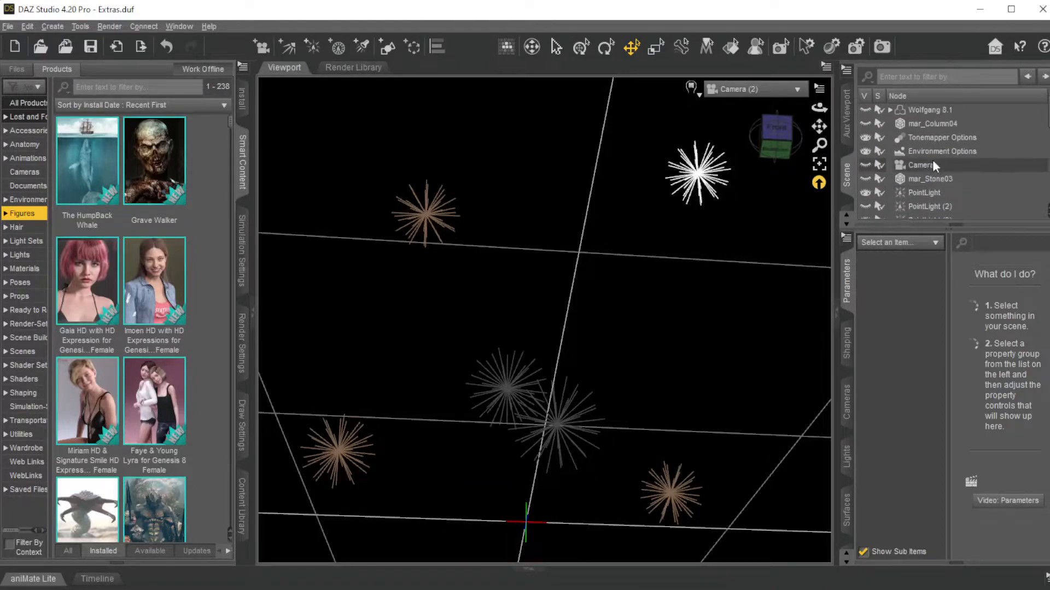
{"action": "left_click", "coordinate": [865, 125]}
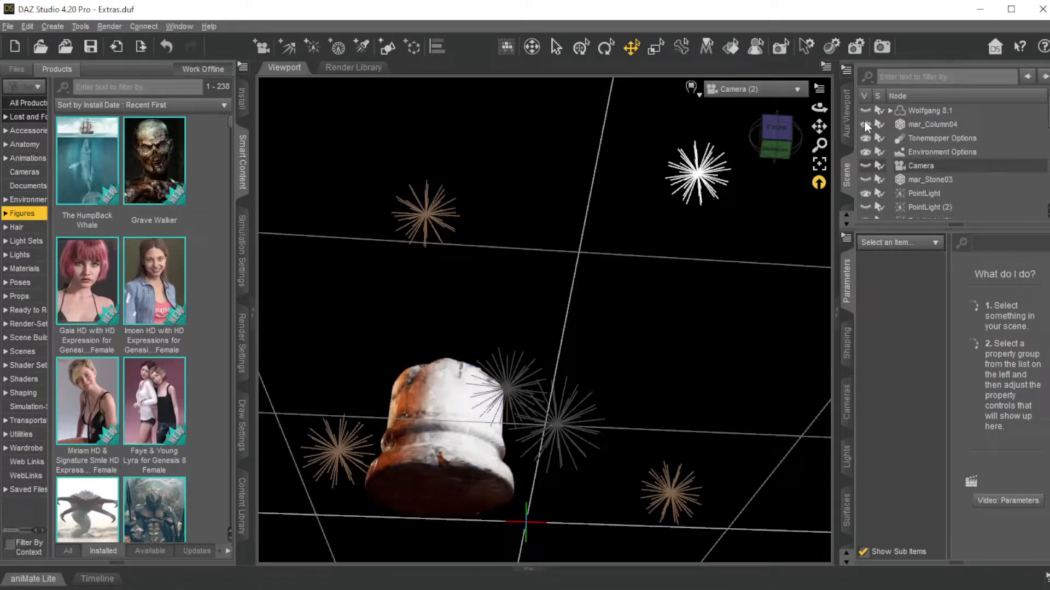
{"action": "left_click", "coordinate": [865, 125]}
- Show SS Rocks 04 to view the rocky landscape behind the lights, and hide it again
{"action": "scroll", "coordinate": [970, 166], "scroll_direction": "down", "scroll_amount": 12}
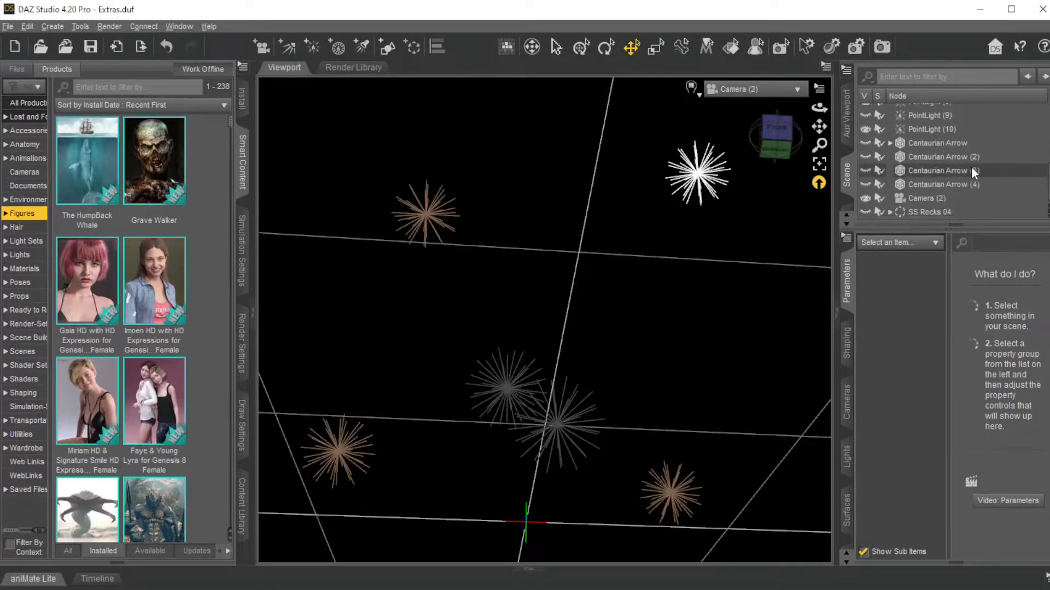
{"action": "left_click", "coordinate": [865, 212]}
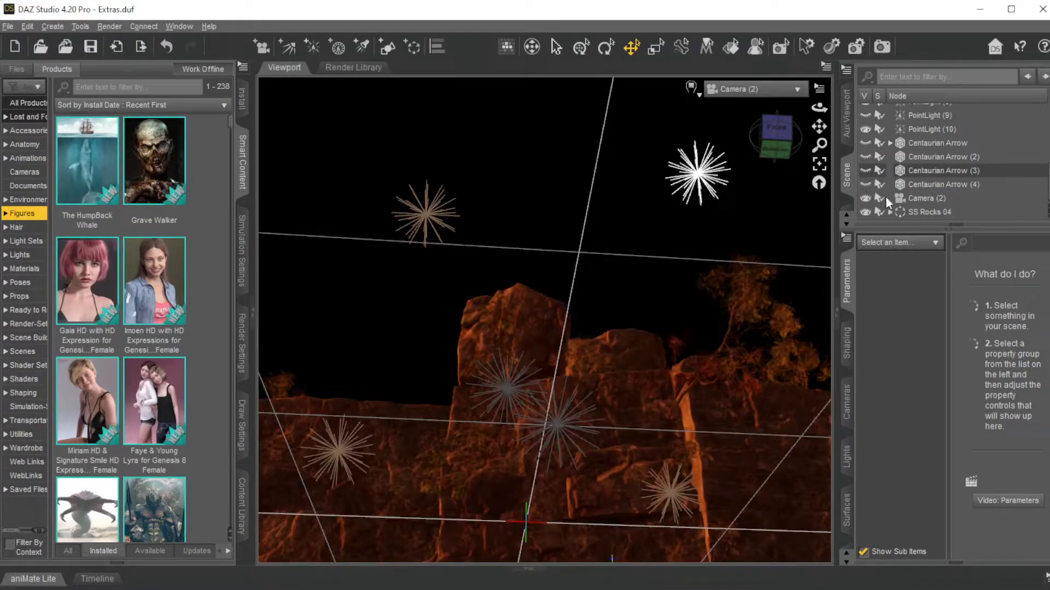
{"action": "left_click", "coordinate": [865, 212]}
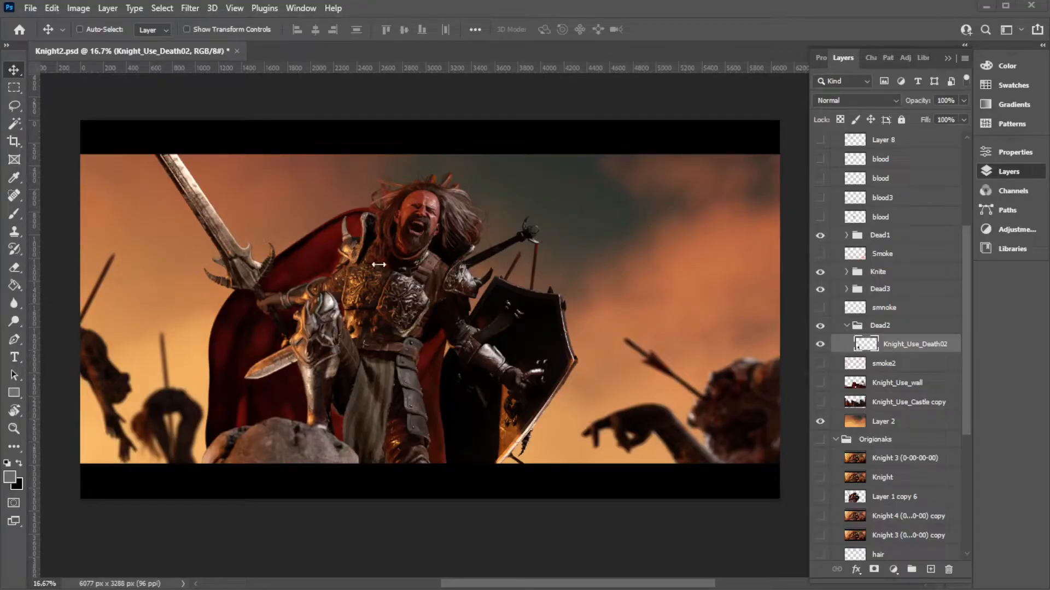
- Switch to Photoshop, move the Knight_Use_wall copy layer out of the Origionaks group to directly above Knight_Use_wall, and make it visible
{"action": "left_click", "coordinate": [819, 403]}
{"action": "left_click", "coordinate": [820, 403]}
{"action": "scroll", "coordinate": [897, 443], "scroll_direction": "down", "scroll_amount": 5}
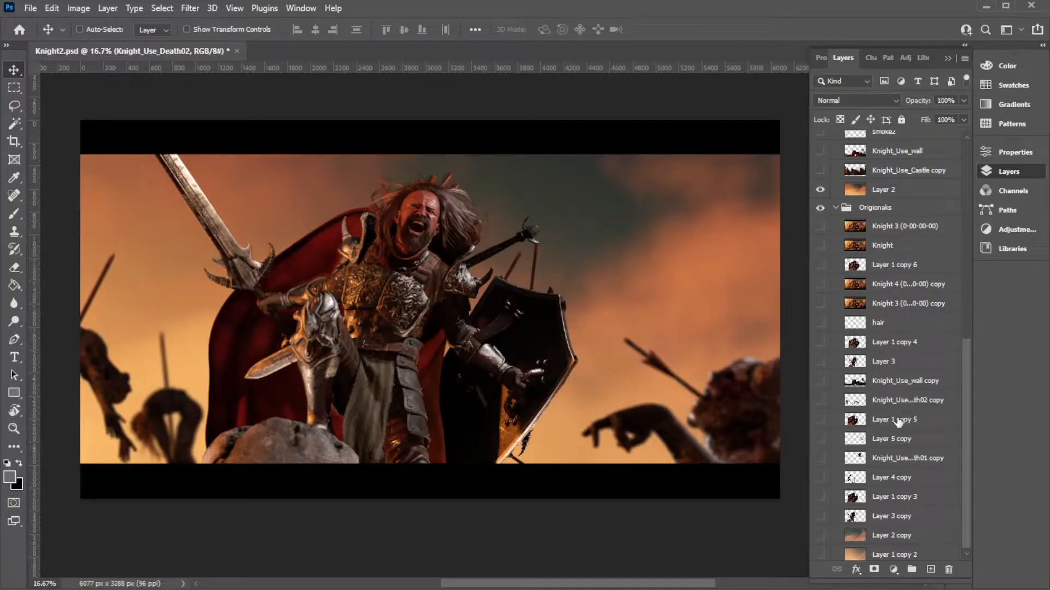
{"action": "scroll", "coordinate": [913, 448], "scroll_direction": "down", "scroll_amount": 1}
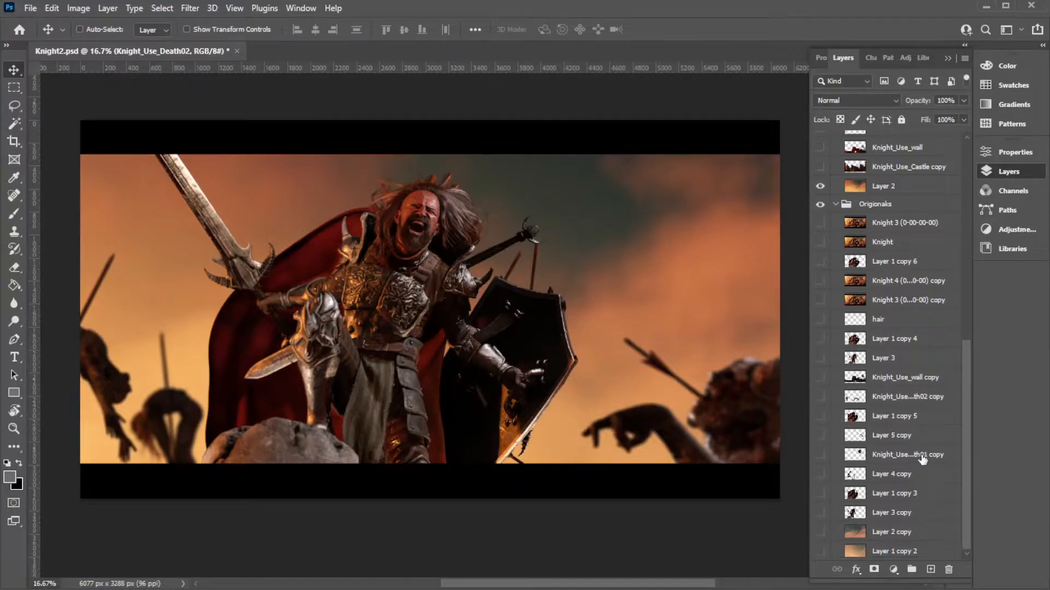
{"action": "scroll", "coordinate": [922, 459], "scroll_direction": "up", "scroll_amount": 1}
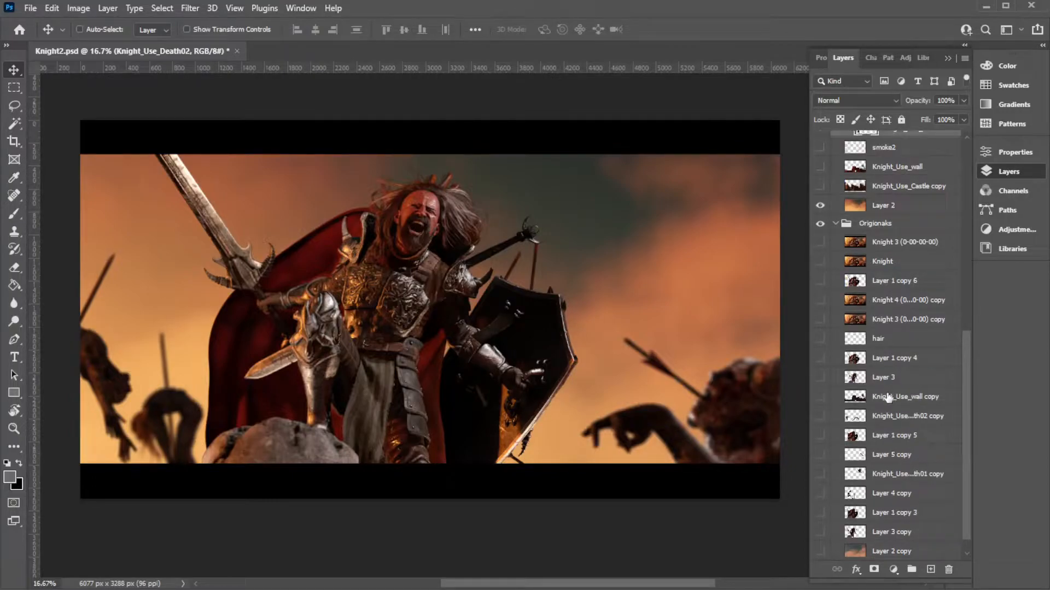
{"action": "left_click_drag", "start_coordinate": [891, 403], "coordinate": [899, 170]}
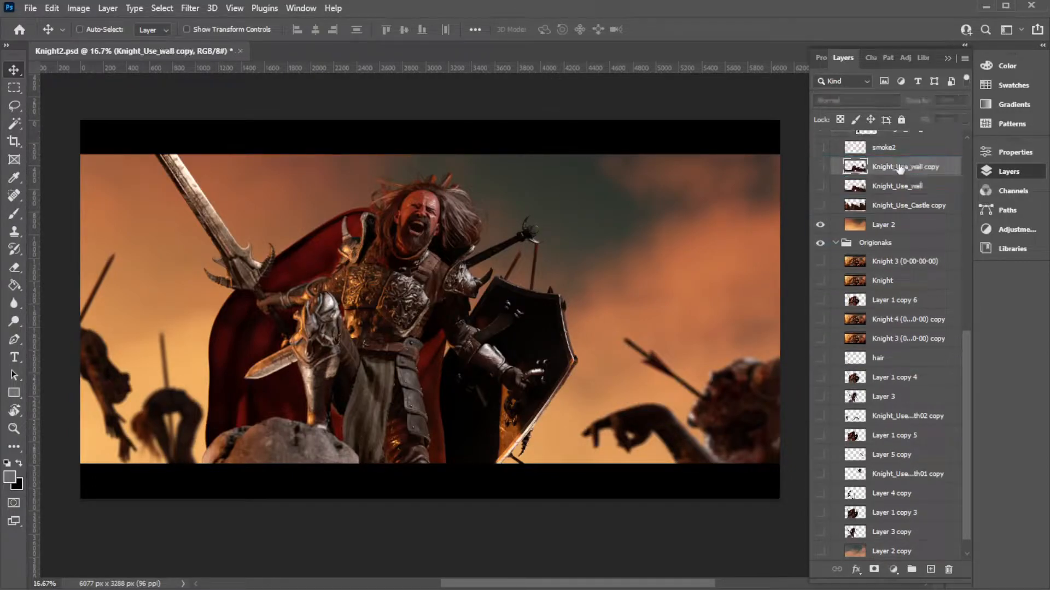
{"action": "left_click", "coordinate": [820, 167]}
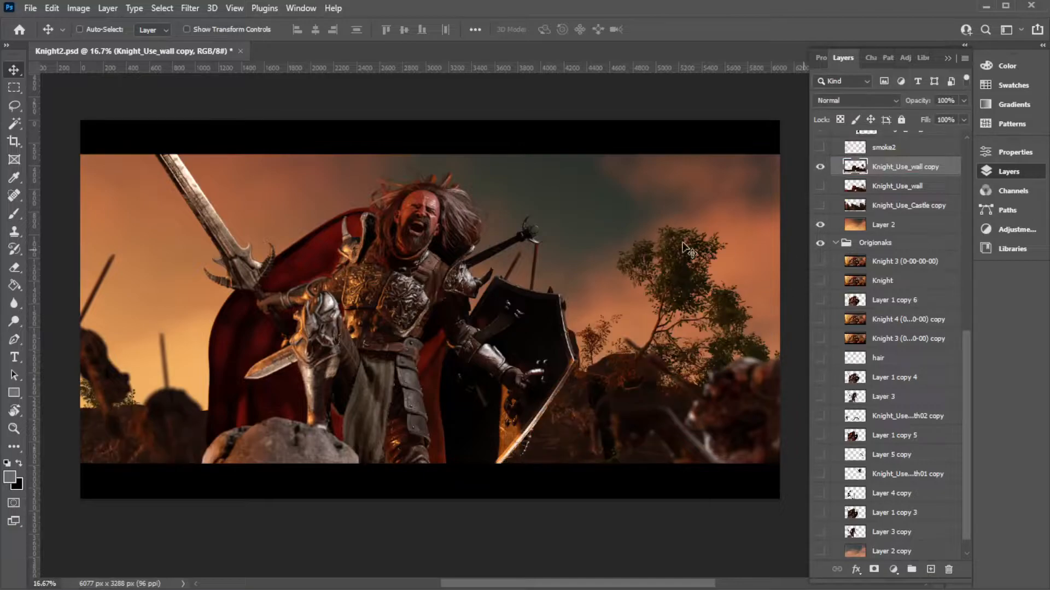
- Try moving the wall copy upward on the canvas, undo the move, and compare it with the blurred Knight_Use_wall layer
{"action": "left_click_drag", "start_coordinate": [588, 383], "coordinate": [604, 285]}
{"action": "key", "text": "ctrl+z"}
{"action": "left_click", "coordinate": [820, 166]}
{"action": "left_click", "coordinate": [820, 186]}
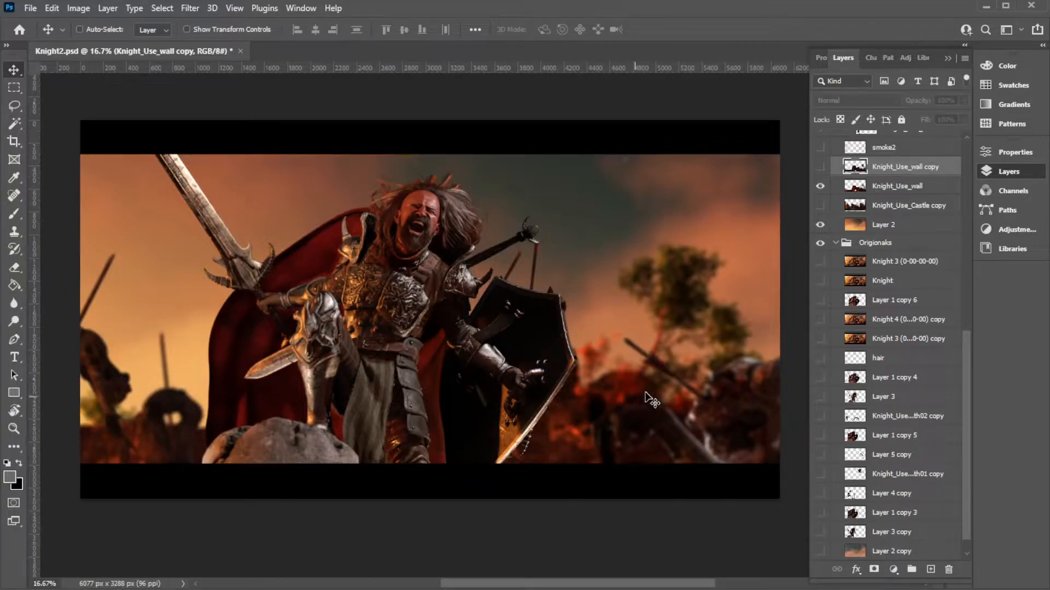
{"action": "left_click", "coordinate": [820, 187]}
- Apply Levels to the Knight_Use_wall copy layer with the midtone input at 0.61 and the white input at 159
{"action": "left_click", "coordinate": [79, 9]}
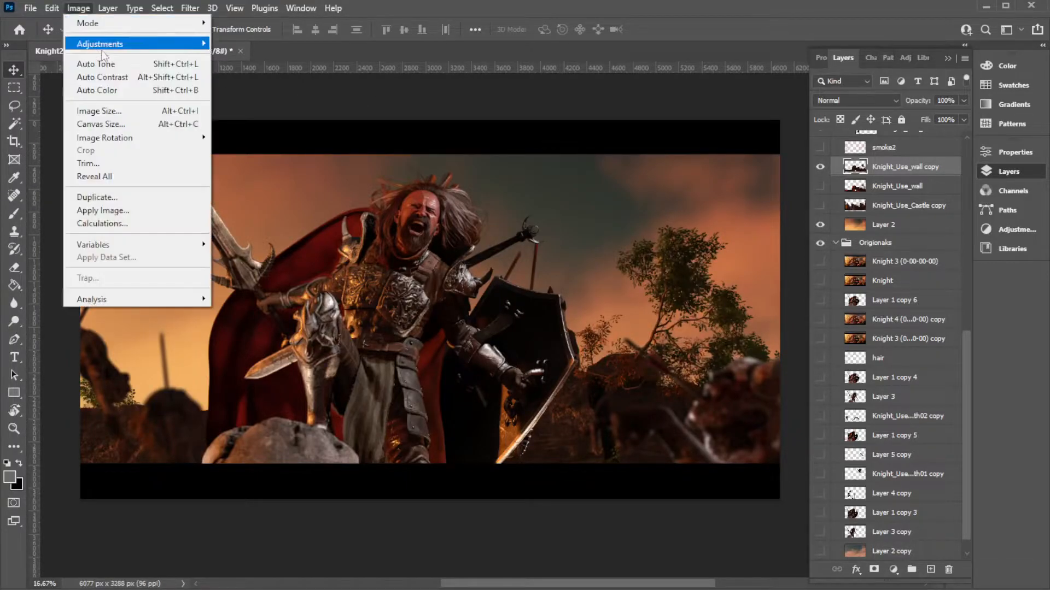
{"action": "mouse_move", "coordinate": [157, 49]}
{"action": "left_click", "coordinate": [243, 54]}
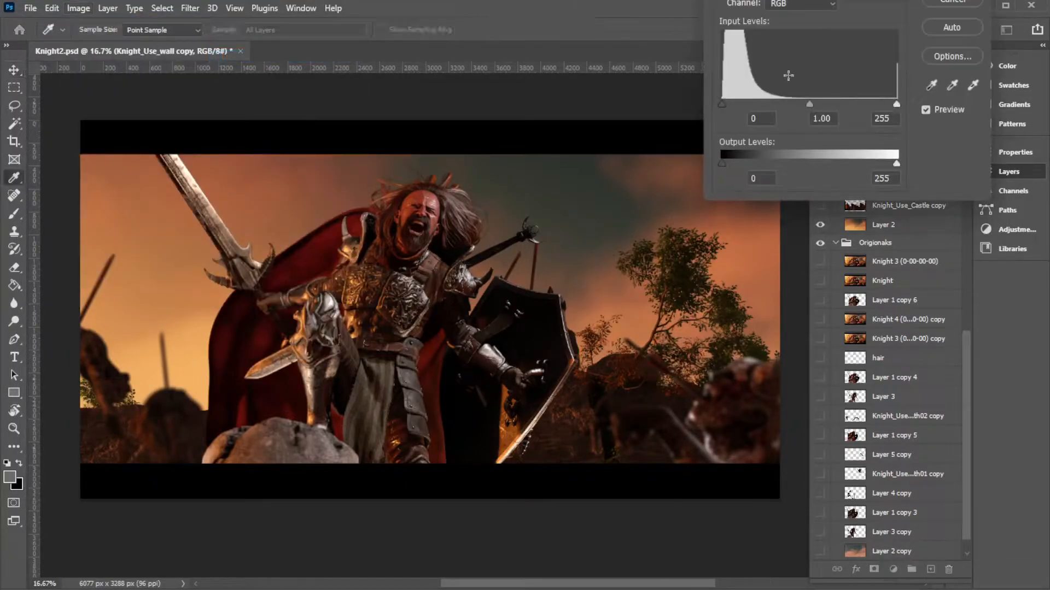
{"action": "left_click_drag", "start_coordinate": [811, 104], "coordinate": [827, 104]}
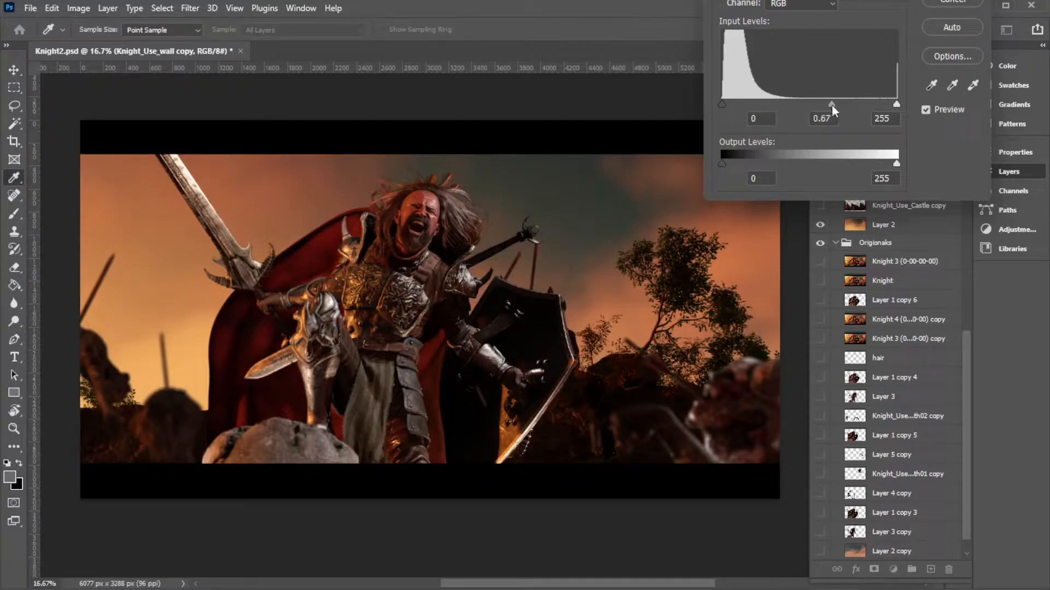
{"action": "left_click_drag", "start_coordinate": [897, 104], "coordinate": [831, 107]}
{"action": "left_click", "coordinate": [793, 104]}
{"action": "left_click_drag", "start_coordinate": [857, 0], "coordinate": [749, 24]}
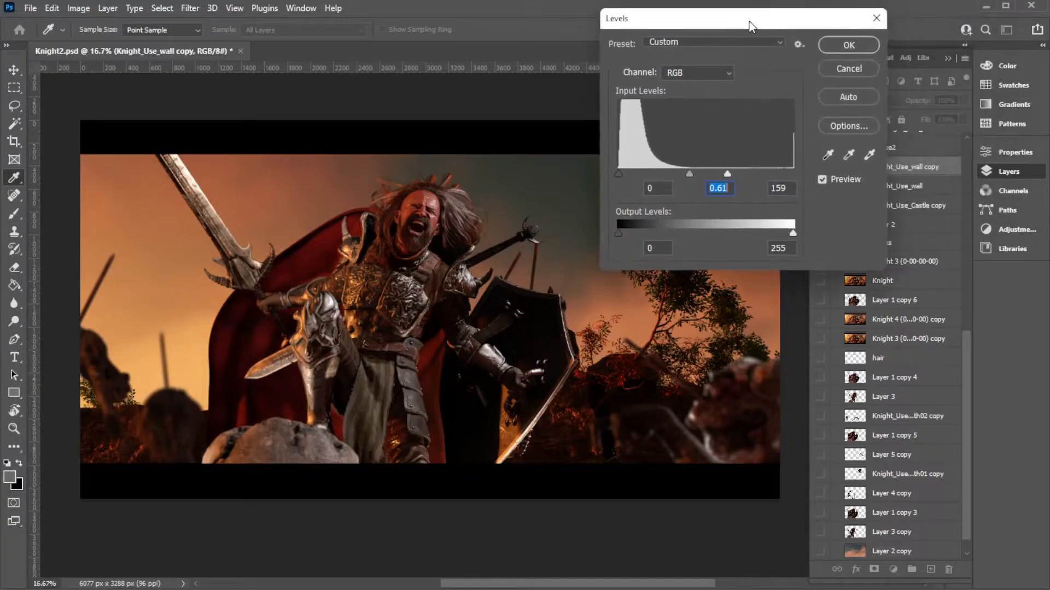
{"action": "left_click", "coordinate": [856, 43]}
- Apply a Lens Blur with a radius of 47 to the Knight_Use_wall copy layer
{"action": "left_click", "coordinate": [189, 8]}
{"action": "mouse_move", "coordinate": [221, 184]}
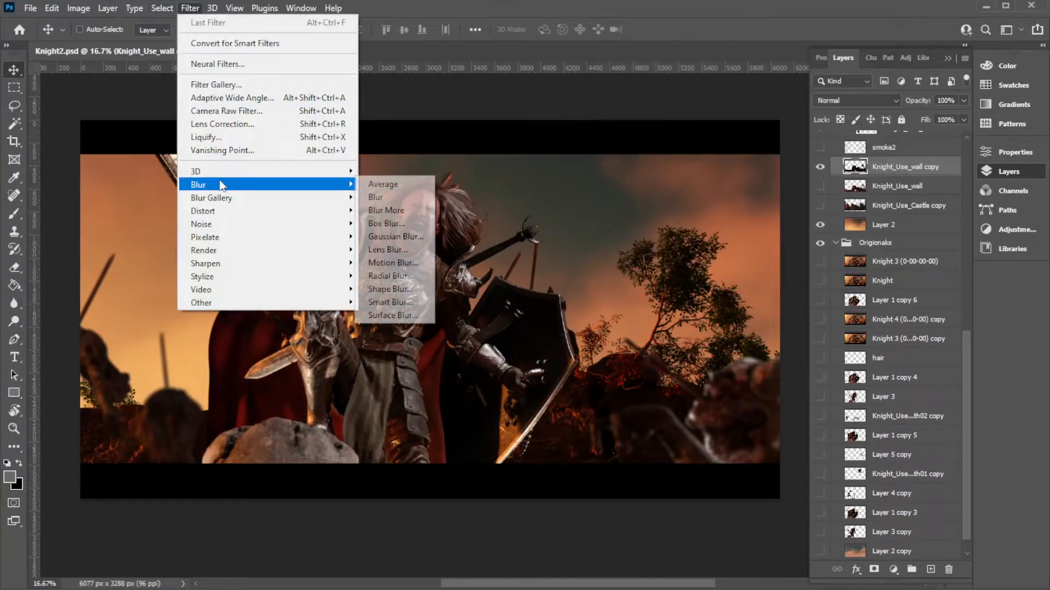
{"action": "left_click", "coordinate": [379, 250]}
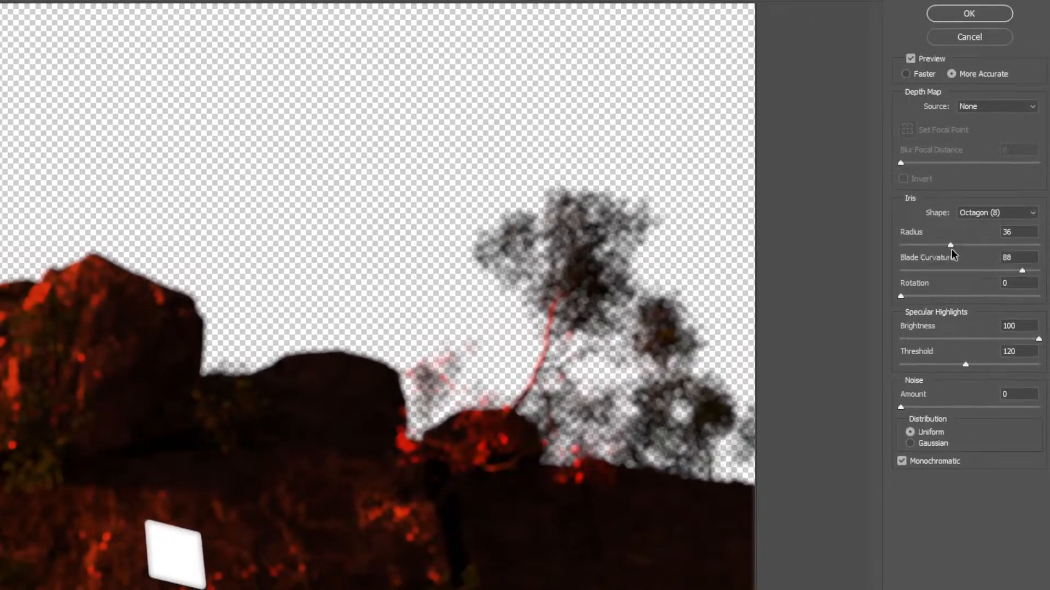
{"action": "left_click_drag", "start_coordinate": [951, 245], "coordinate": [965, 249]}
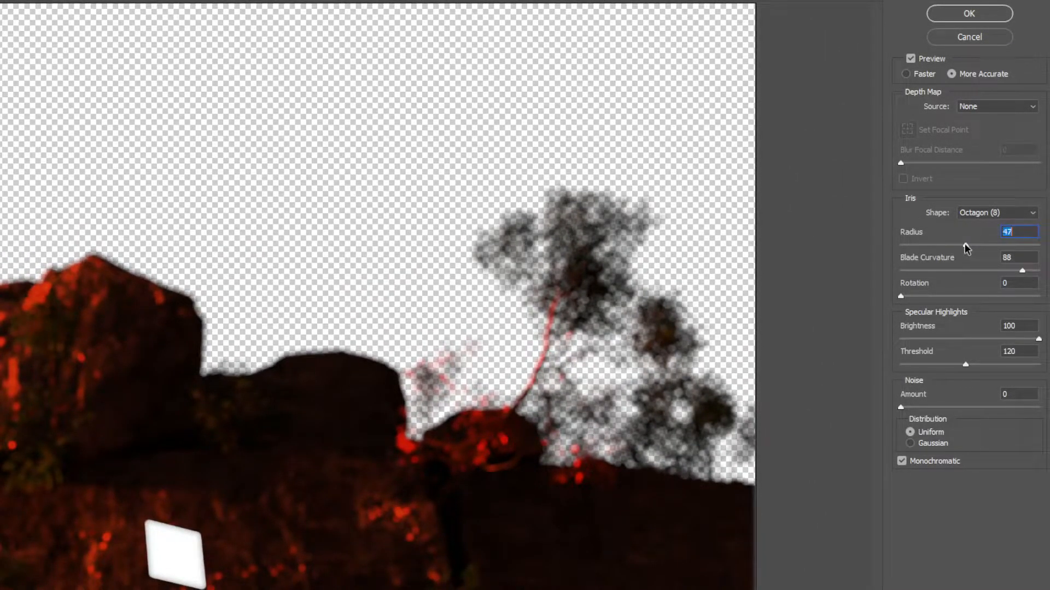
{"action": "left_click", "coordinate": [973, 14]}
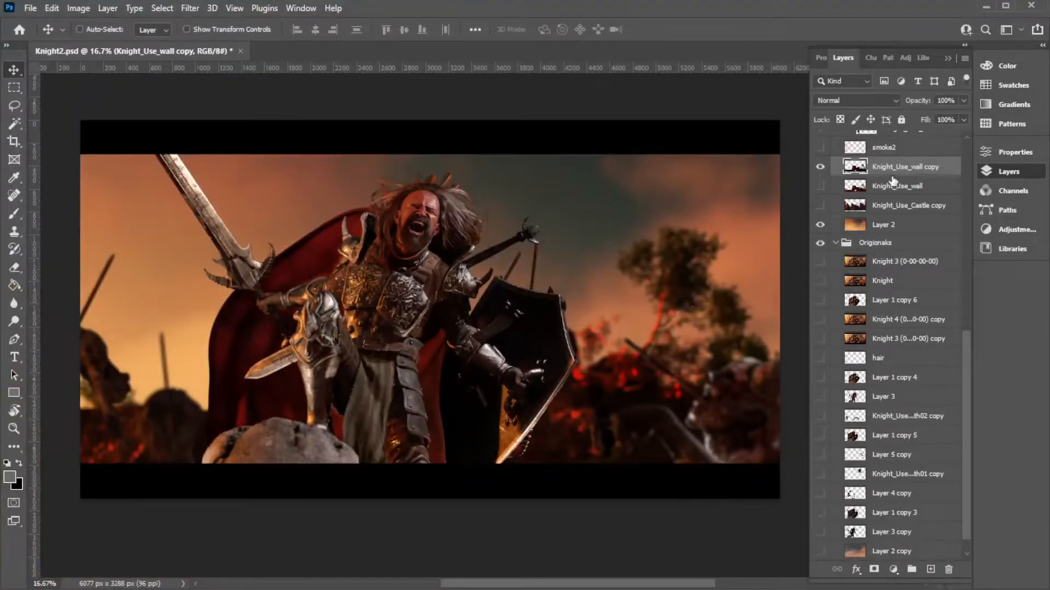
- Toggle the blurred Knight_Use_wall copy for comparison, leave it hidden, and show Knight_Use_wall instead
{"action": "left_click", "coordinate": [820, 167]}
{"action": "left_click", "coordinate": [820, 167]}
{"action": "left_click", "coordinate": [820, 167]}
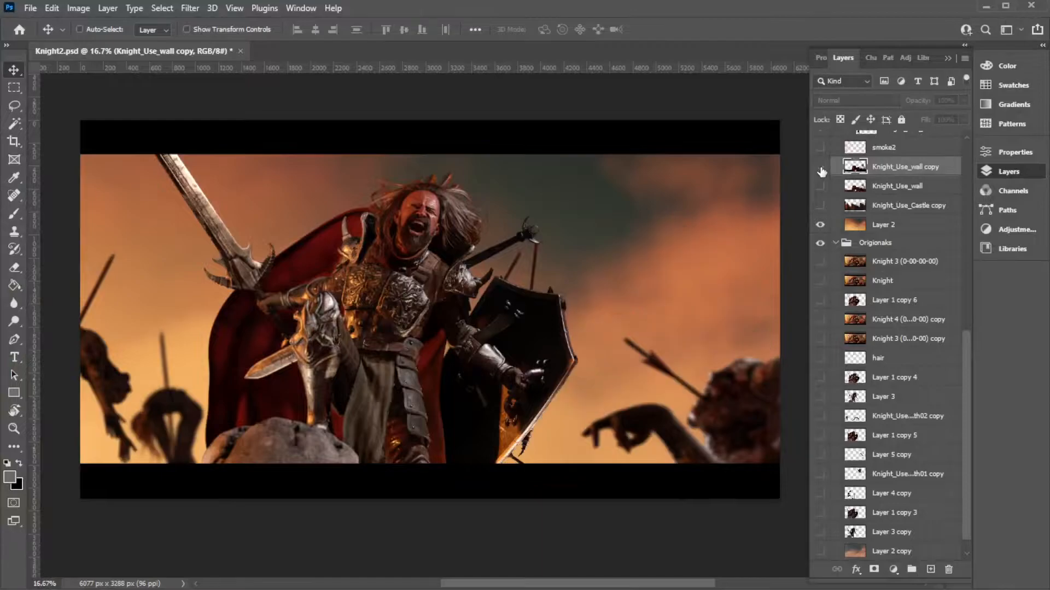
{"action": "left_click", "coordinate": [820, 186]}
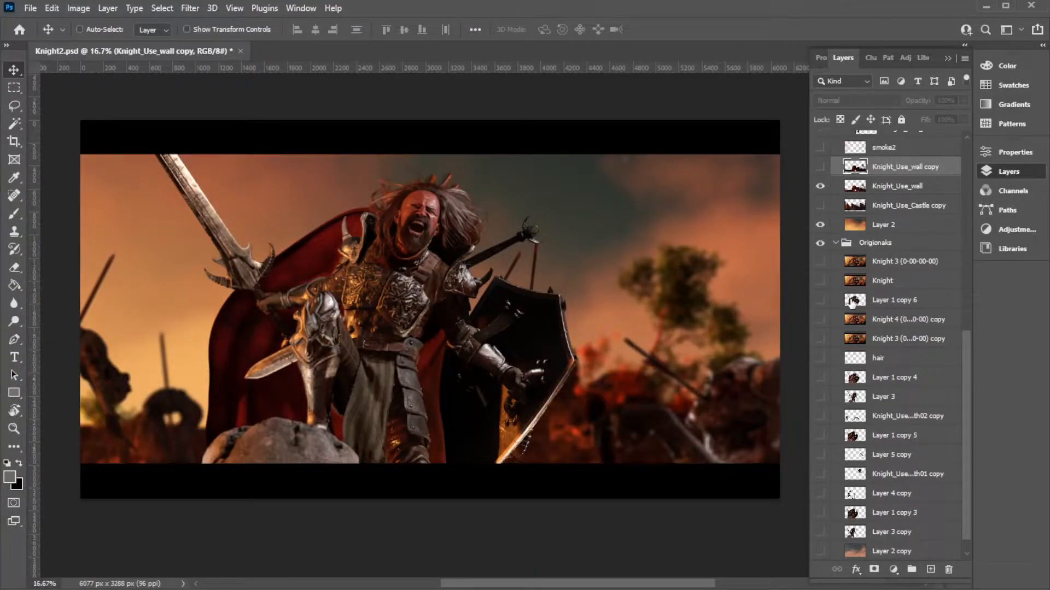
- Delete the Knight_Use_wall copy layer
{"action": "left_click", "coordinate": [902, 188]}
{"action": "left_click", "coordinate": [887, 171]}
{"action": "key", "text": "Delete"}
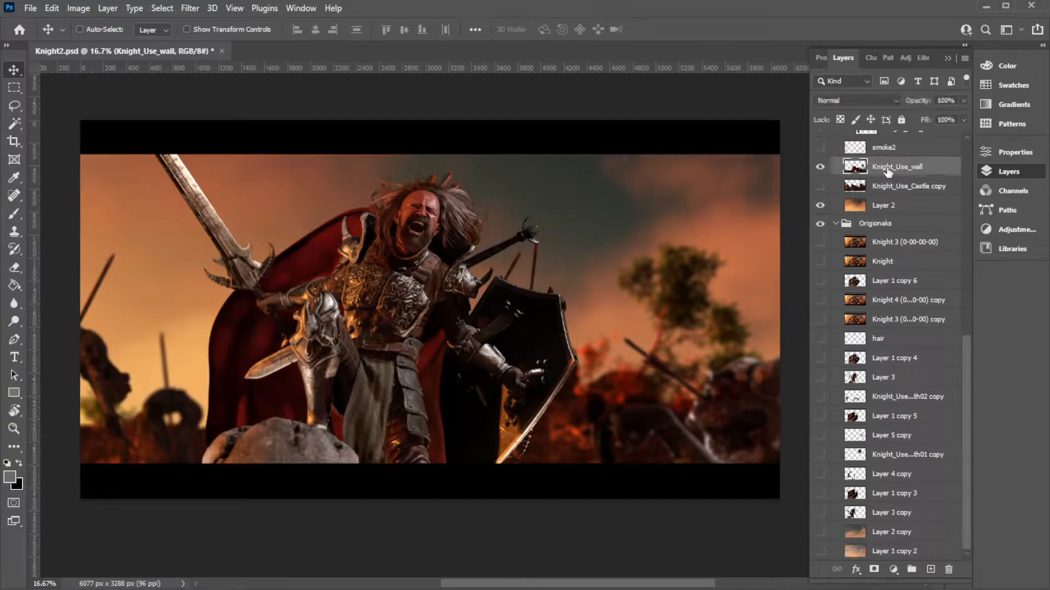
- Select the Knight_Use_Castle copy layer and make it visible
{"action": "left_click", "coordinate": [880, 186]}
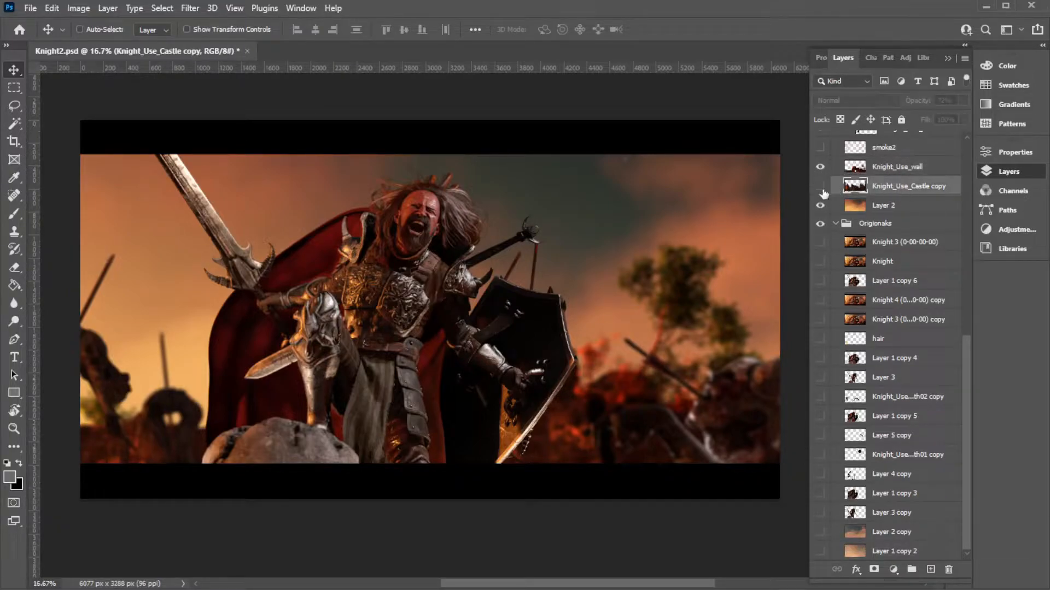
{"action": "left_click", "coordinate": [820, 185]}
{"action": "left_click_drag", "start_coordinate": [593, 287], "coordinate": [563, 251]}
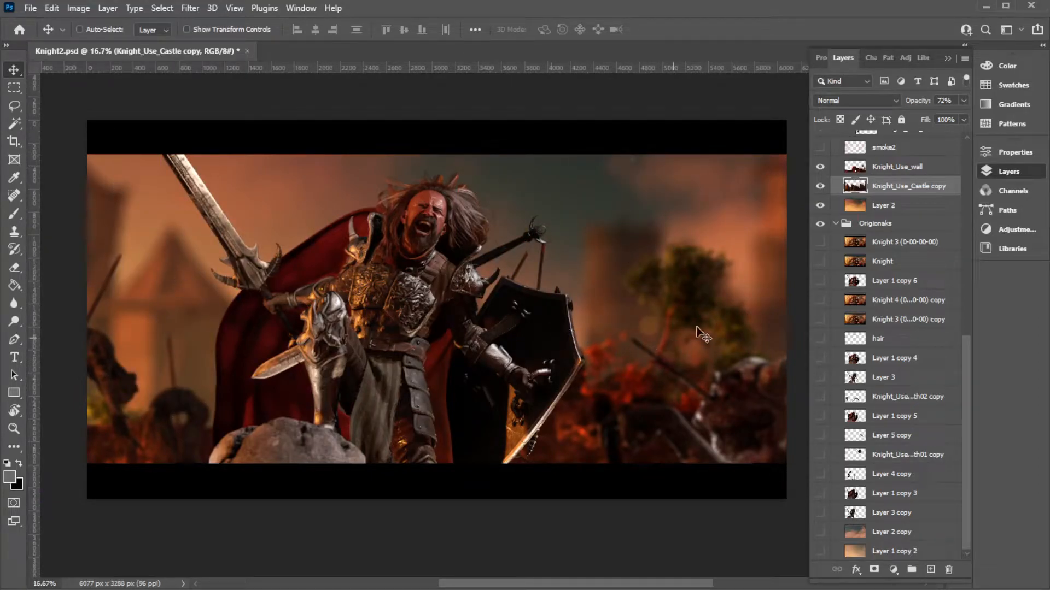
- Apply Levels to the Knight_Use_Castle copy layer with the midtone input at 1.43
{"action": "left_click", "coordinate": [79, 9]}
{"action": "mouse_move", "coordinate": [126, 43]}
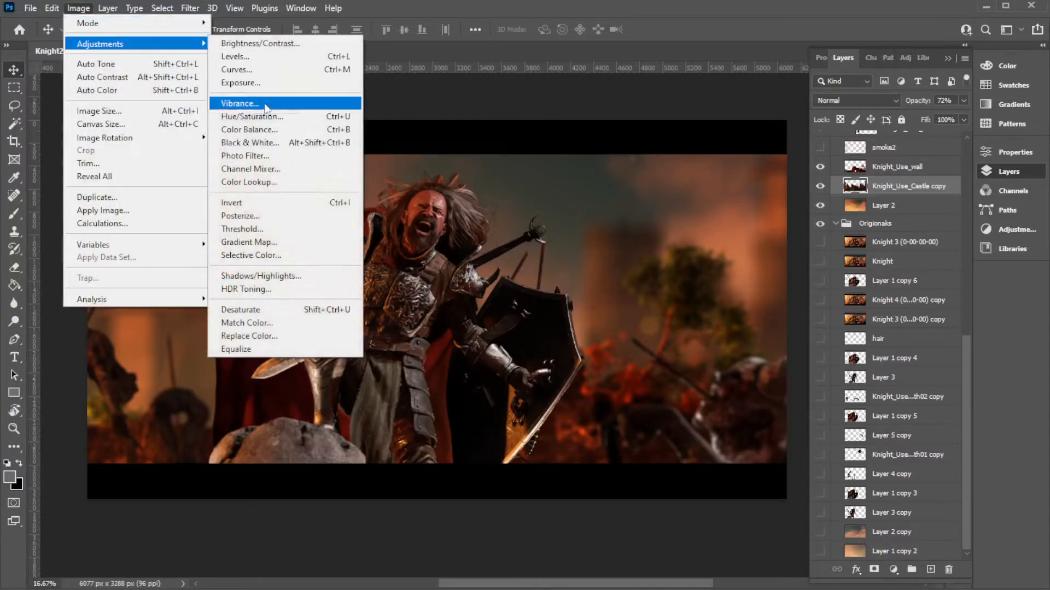
{"action": "left_click", "coordinate": [306, 56]}
{"action": "left_click_drag", "start_coordinate": [707, 174], "coordinate": [682, 182]}
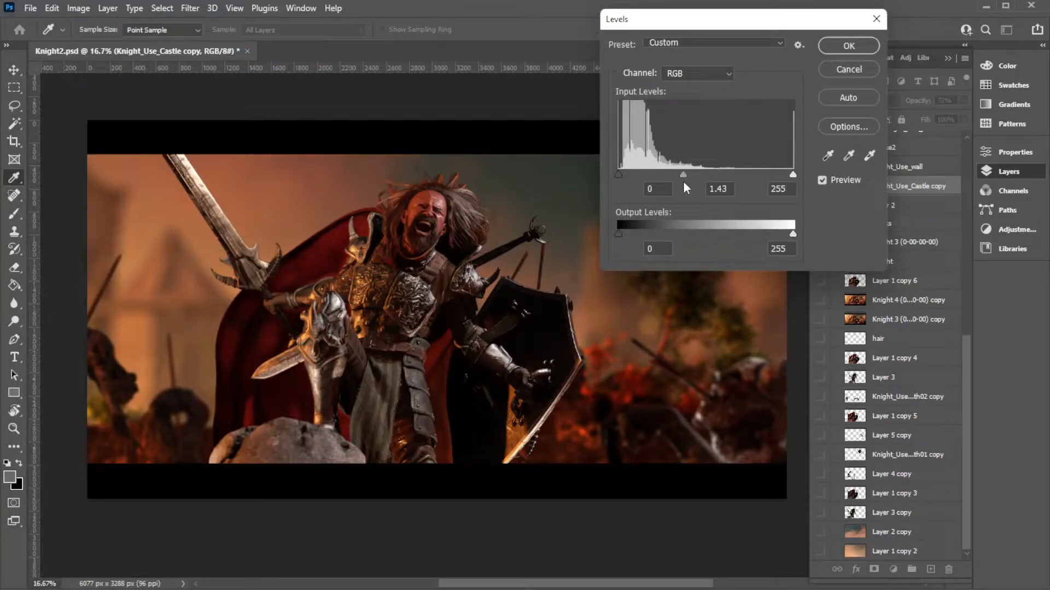
{"action": "left_click", "coordinate": [848, 45]}
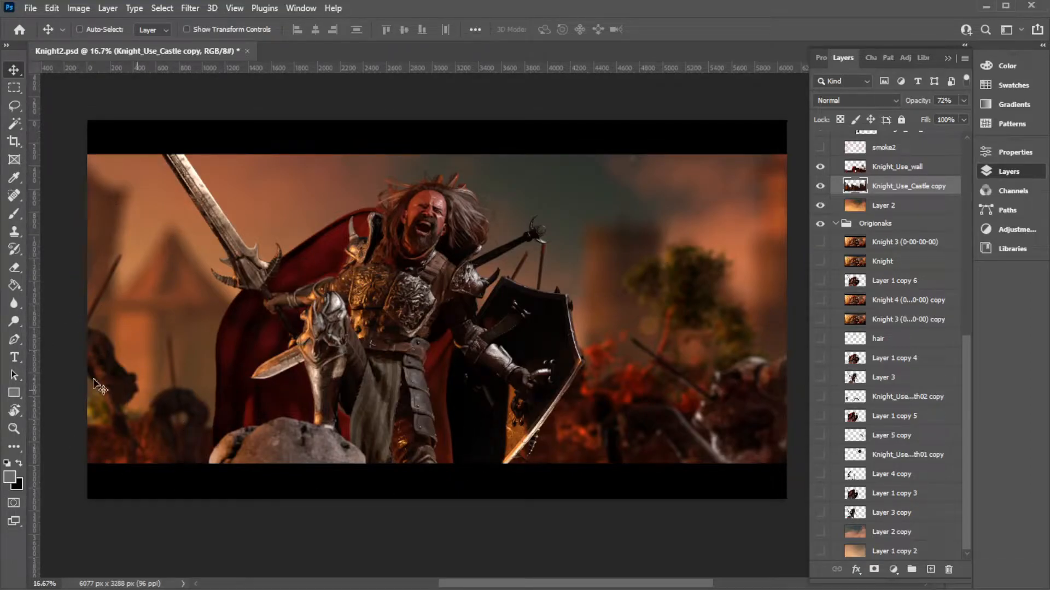
- Toggle the Knight_Use_Castle copy and Knight_Use_wall layers for comparison, and collapse the Origionaks group
{"action": "left_click", "coordinate": [820, 186]}
{"action": "left_click", "coordinate": [820, 186]}
{"action": "left_click", "coordinate": [821, 168]}
{"action": "left_click", "coordinate": [821, 168]}
{"action": "left_click", "coordinate": [835, 224]}
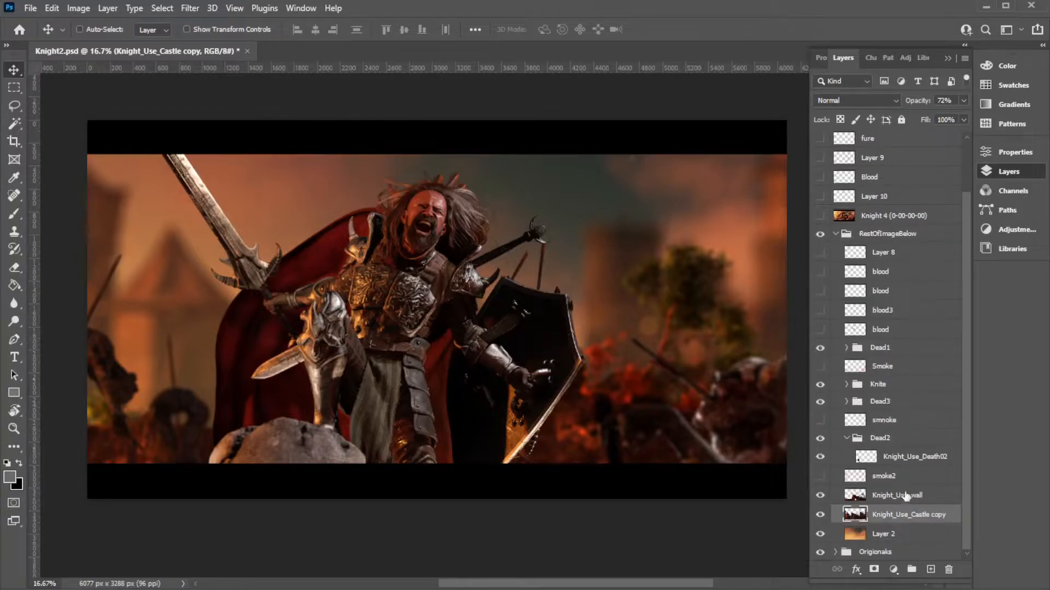
- Select the smoke2 layer and toggle its visibility to compare the image, leaving it hidden
{"action": "left_click", "coordinate": [906, 496]}
{"action": "left_click", "coordinate": [861, 481]}
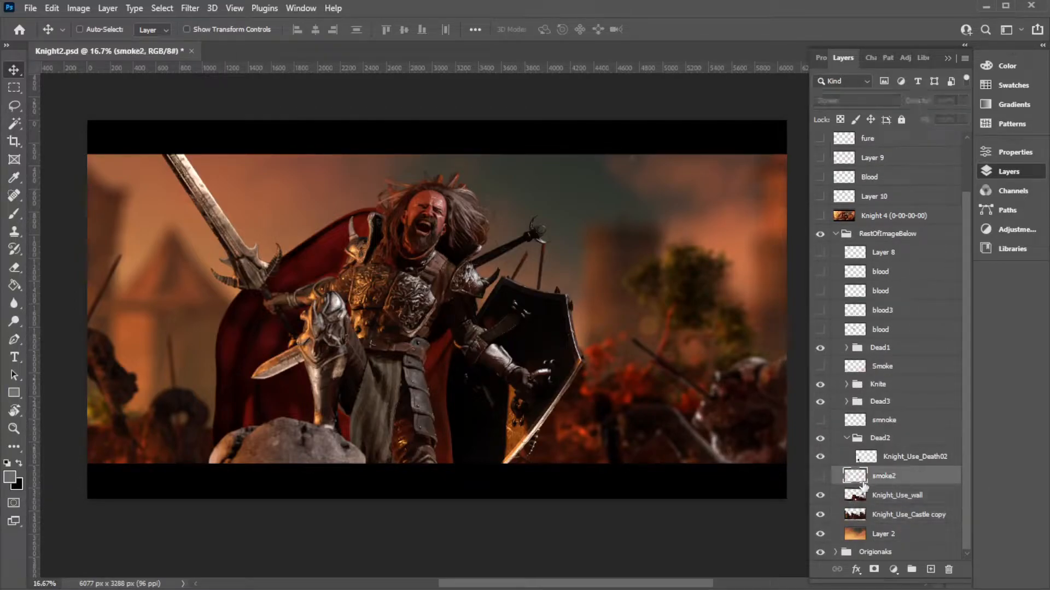
{"action": "left_click", "coordinate": [820, 477]}
{"action": "left_click", "coordinate": [820, 477]}
{"action": "left_click", "coordinate": [820, 477]}
{"action": "left_click", "coordinate": [819, 476]}
{"action": "left_click", "coordinate": [819, 477]}
{"action": "left_click", "coordinate": [819, 477]}
- Add a new empty layer directly above smoke2, keeping the default settings
{"action": "left_click", "coordinate": [965, 58]}
{"action": "left_click", "coordinate": [996, 68]}
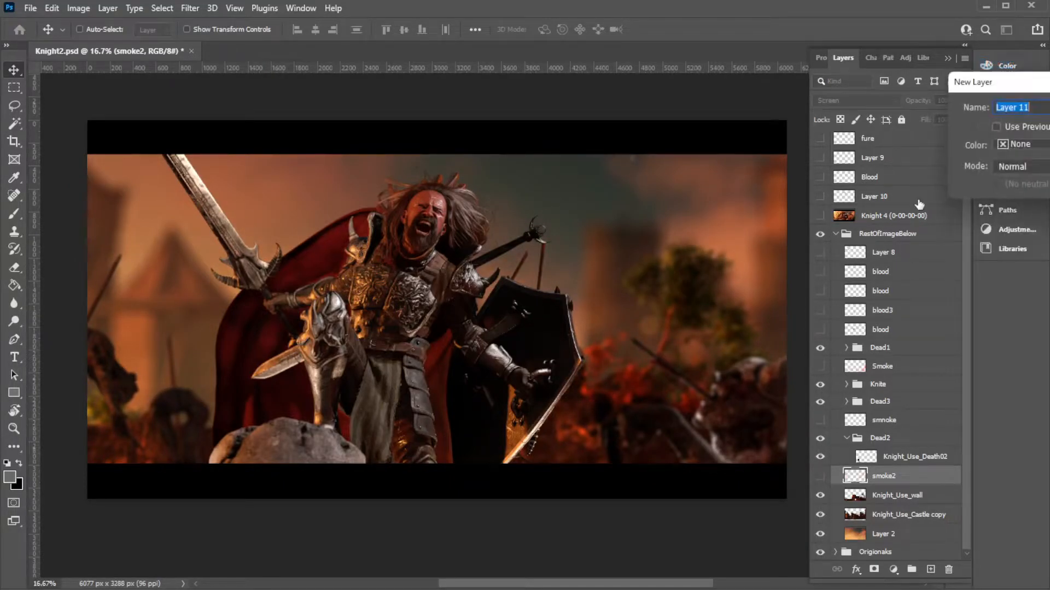
{"action": "key", "text": "Return"}
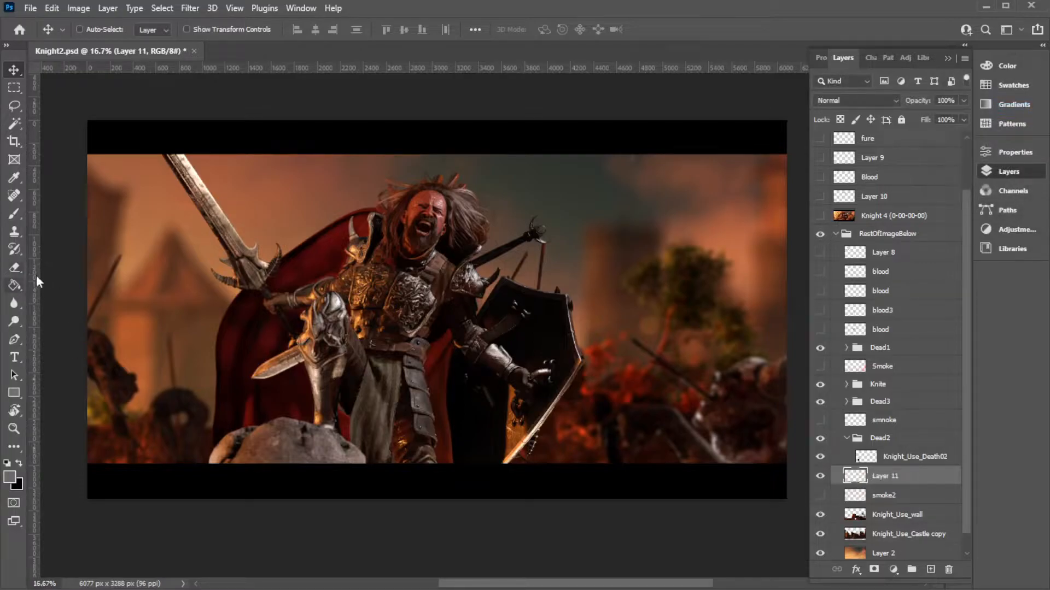
- Choose the first 600 px steam brush from the Rons Steam & Smoke set for the Brush tool
{"action": "left_click", "coordinate": [18, 213]}
{"action": "right_click", "coordinate": [515, 264]}
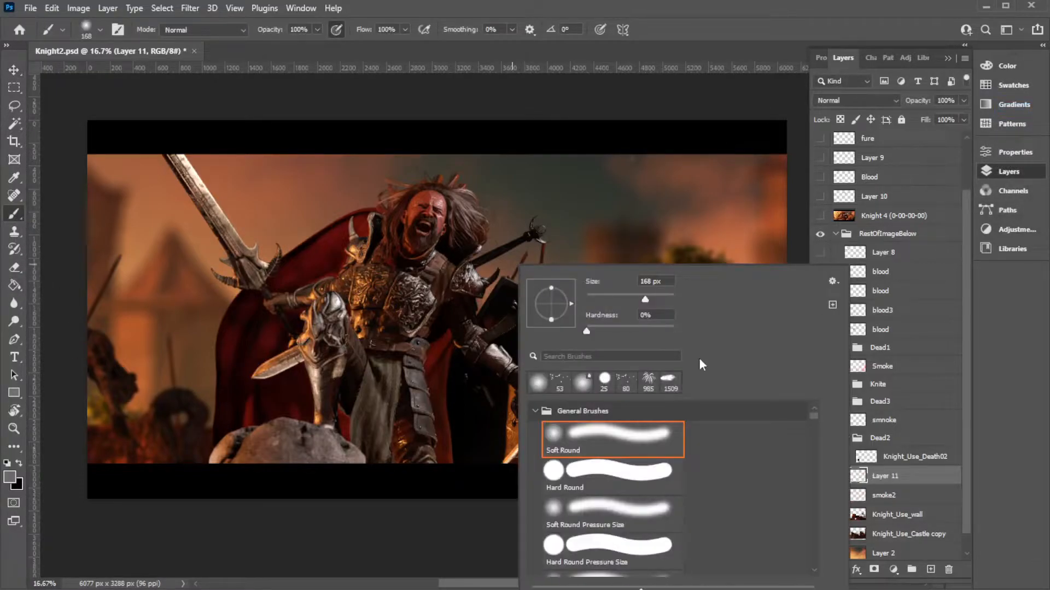
{"action": "left_click_drag", "start_coordinate": [815, 421], "coordinate": [813, 534]}
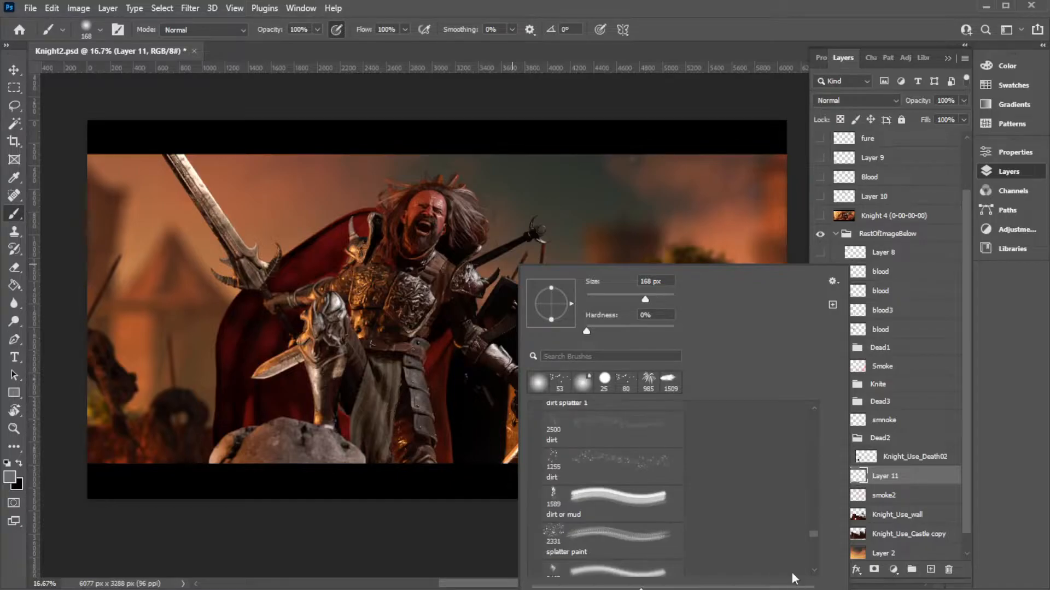
{"action": "scroll", "coordinate": [723, 498], "scroll_direction": "down", "scroll_amount": 6}
{"action": "scroll", "coordinate": [724, 497], "scroll_direction": "down", "scroll_amount": 6}
{"action": "scroll", "coordinate": [725, 504], "scroll_direction": "up", "scroll_amount": 2}
{"action": "scroll", "coordinate": [812, 516], "scroll_direction": "up", "scroll_amount": 10}
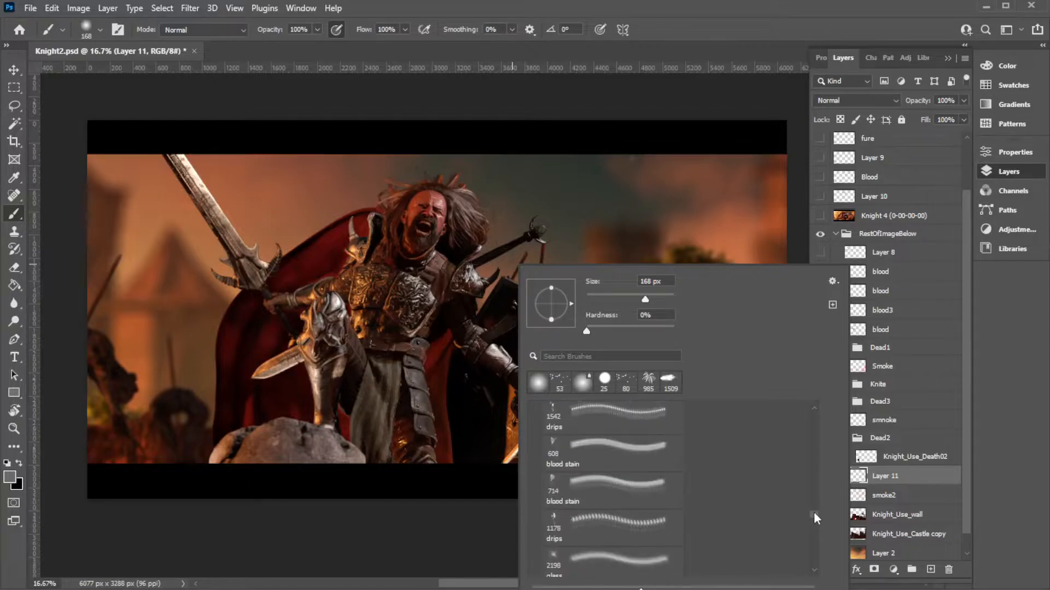
{"action": "scroll", "coordinate": [602, 500], "scroll_direction": "down", "scroll_amount": 10}
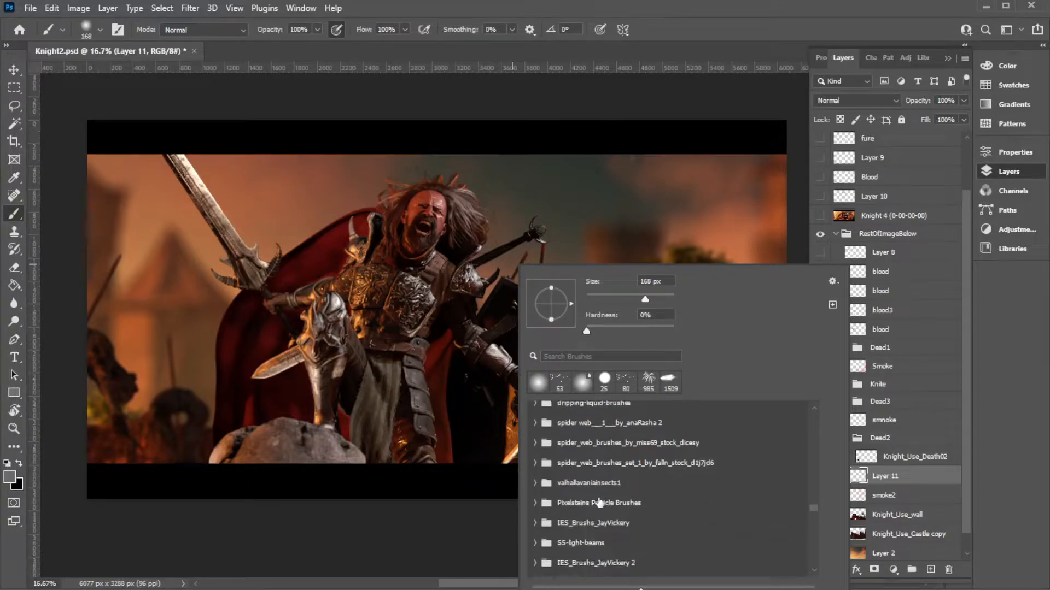
{"action": "scroll", "coordinate": [578, 503], "scroll_direction": "down", "scroll_amount": 2}
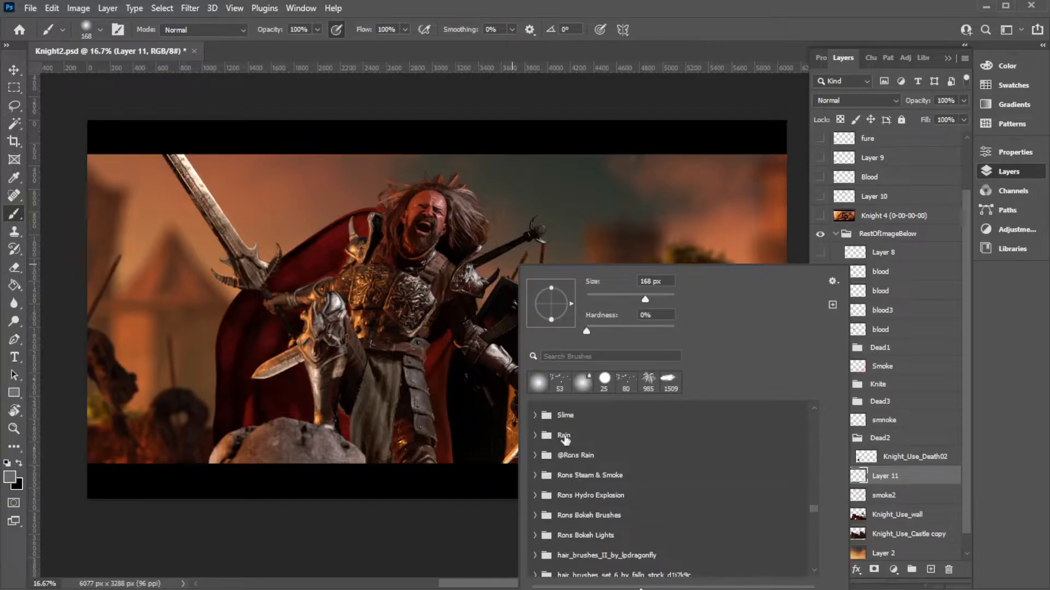
{"action": "left_click", "coordinate": [536, 475]}
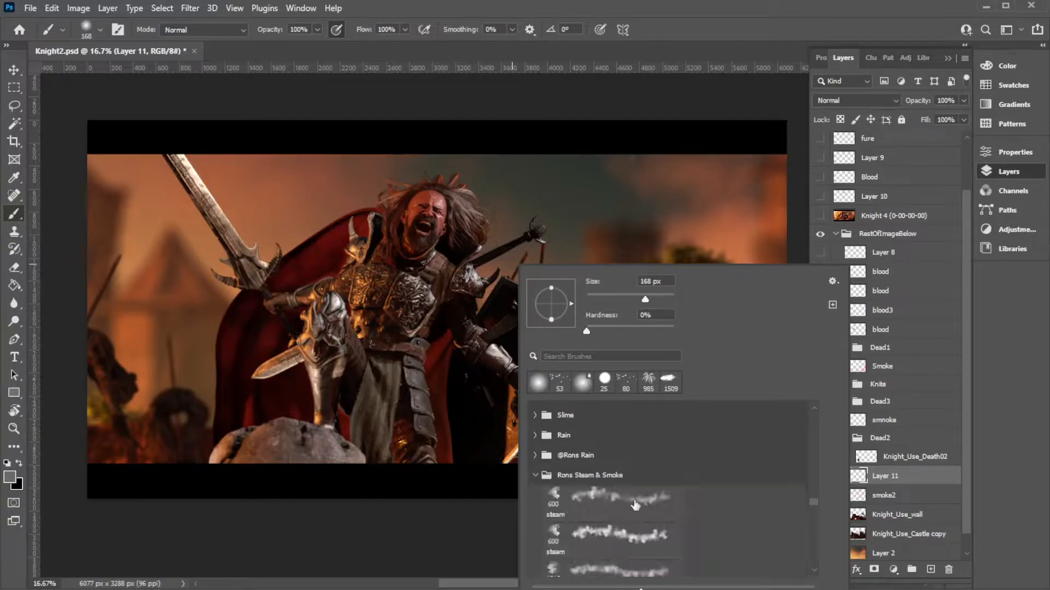
{"action": "scroll", "coordinate": [602, 470], "scroll_direction": "down", "scroll_amount": 2}
{"action": "left_click", "coordinate": [604, 455]}
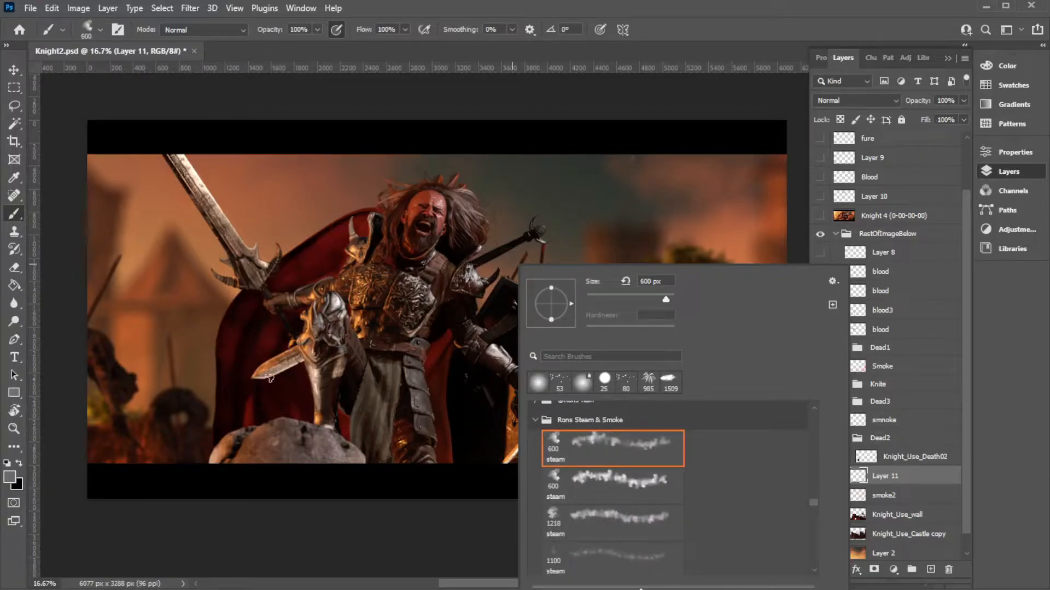
- Paint smoke behind the knight on Layer 11 with the steam brush at 2520 px, and preview the layer above the RestOfImageBelow group
{"action": "mouse_move", "coordinate": [179, 420]}
{"action": "left_mouse_down"}
{"action": "mouse_move", "coordinate": [201, 406]}
{"action": "mouse_move", "coordinate": [239, 330]}
{"action": "mouse_move", "coordinate": [258, 198]}
{"action": "mouse_move", "coordinate": [185, 344]}
{"action": "mouse_move", "coordinate": [274, 295]}
{"action": "left_mouse_up"}
{"action": "mouse_move", "coordinate": [507, 442]}
{"action": "left_mouse_down"}
{"action": "mouse_move", "coordinate": [603, 205]}
{"action": "mouse_move", "coordinate": [587, 318]}
{"action": "mouse_move", "coordinate": [609, 403]}
{"action": "left_mouse_up"}
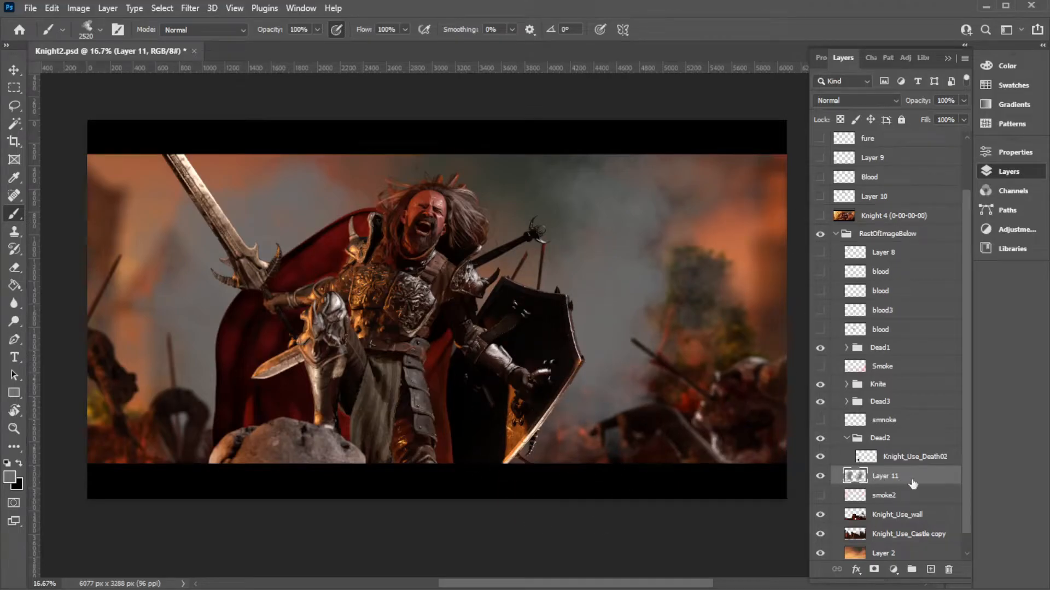
{"action": "left_click_drag", "start_coordinate": [901, 476], "coordinate": [913, 228]}
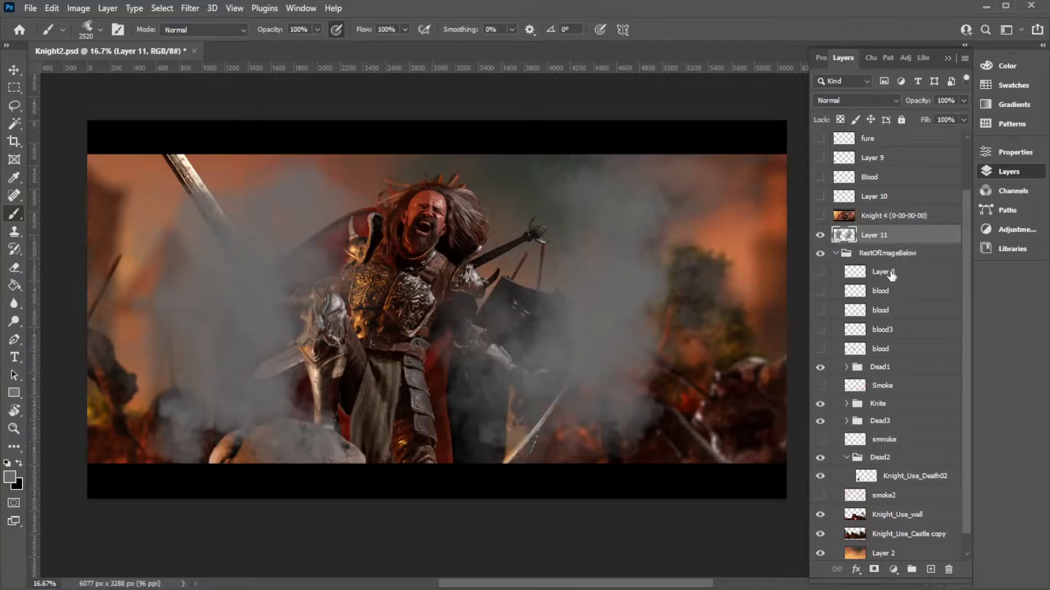
{"action": "key", "text": "ctrl+z"}
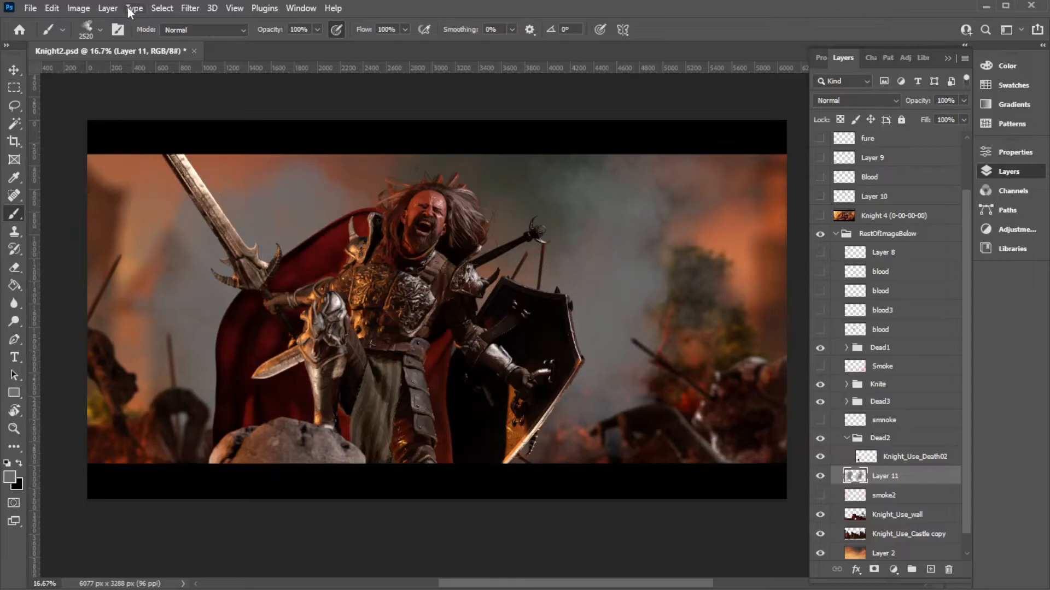
- Set the blend mode of Layer 11 to Screen
{"action": "left_click", "coordinate": [853, 100]}
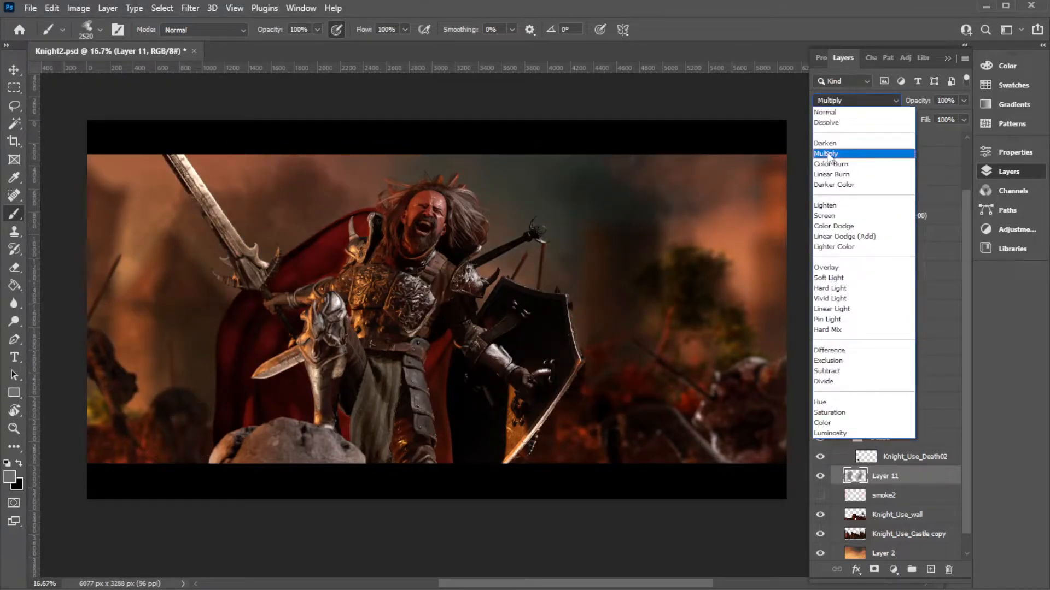
{"action": "left_click", "coordinate": [826, 216]}
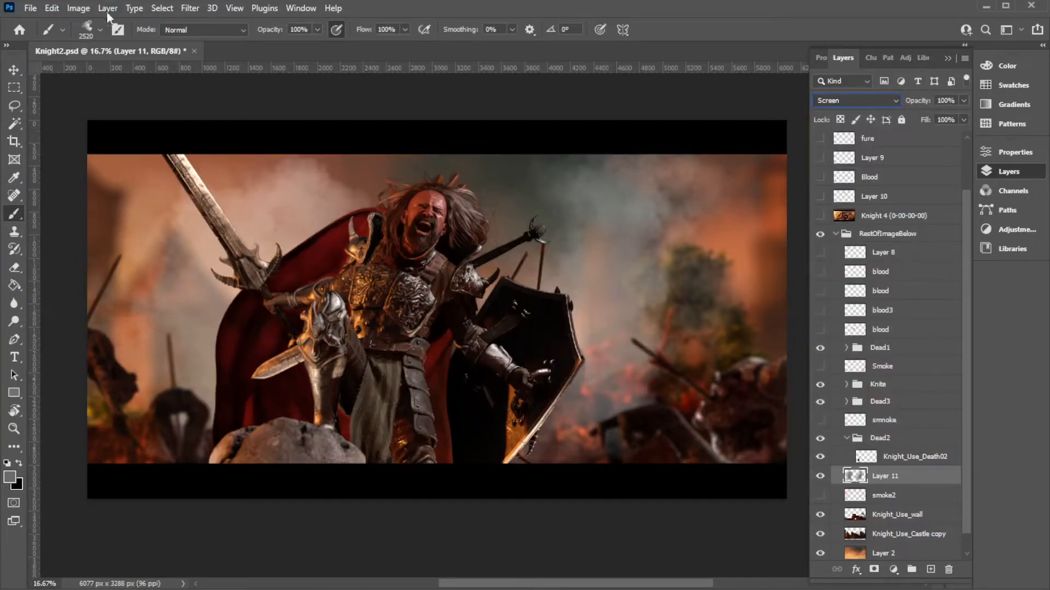
- Colorize the smoke on Layer 11 using Hue/Saturation with hue 22, saturation 69 and a slightly reduced lightness
{"action": "left_click", "coordinate": [79, 7]}
{"action": "mouse_move", "coordinate": [98, 45]}
{"action": "left_click", "coordinate": [279, 117]}
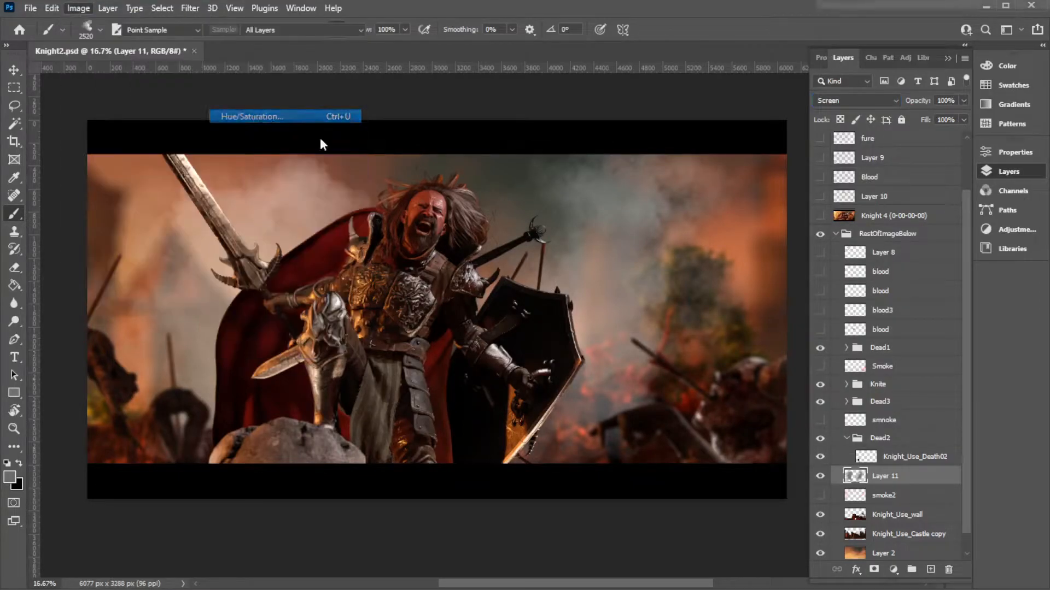
{"action": "left_click", "coordinate": [1049, 162]}
{"action": "left_click_drag", "start_coordinate": [986, 0], "coordinate": [791, 67]}
{"action": "left_click", "coordinate": [710, 233]}
{"action": "left_click", "coordinate": [710, 233]}
{"action": "left_click_drag", "start_coordinate": [692, 158], "coordinate": [701, 159]}
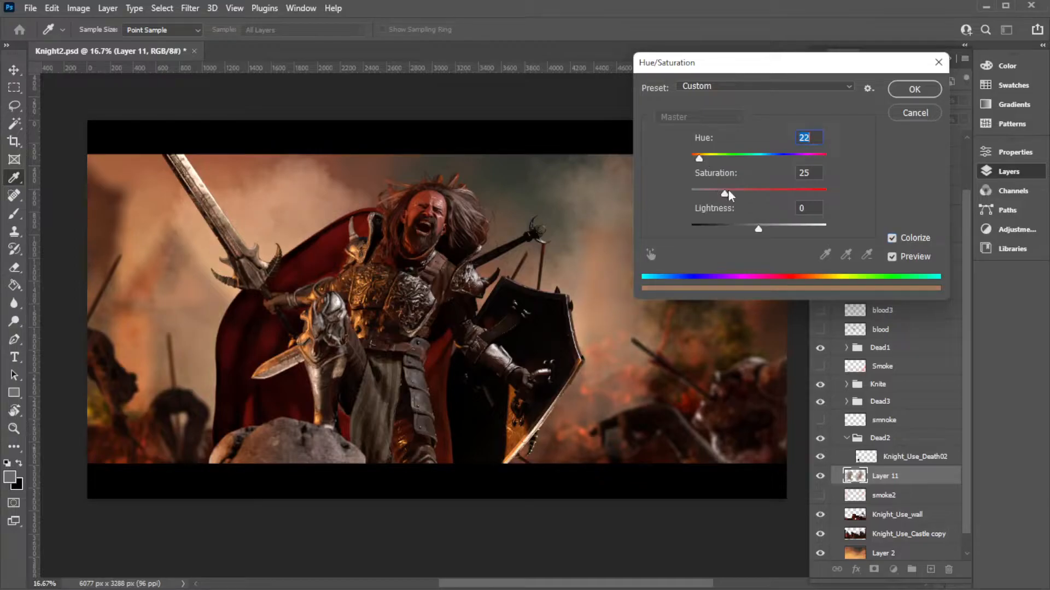
{"action": "left_click", "coordinate": [784, 195]}
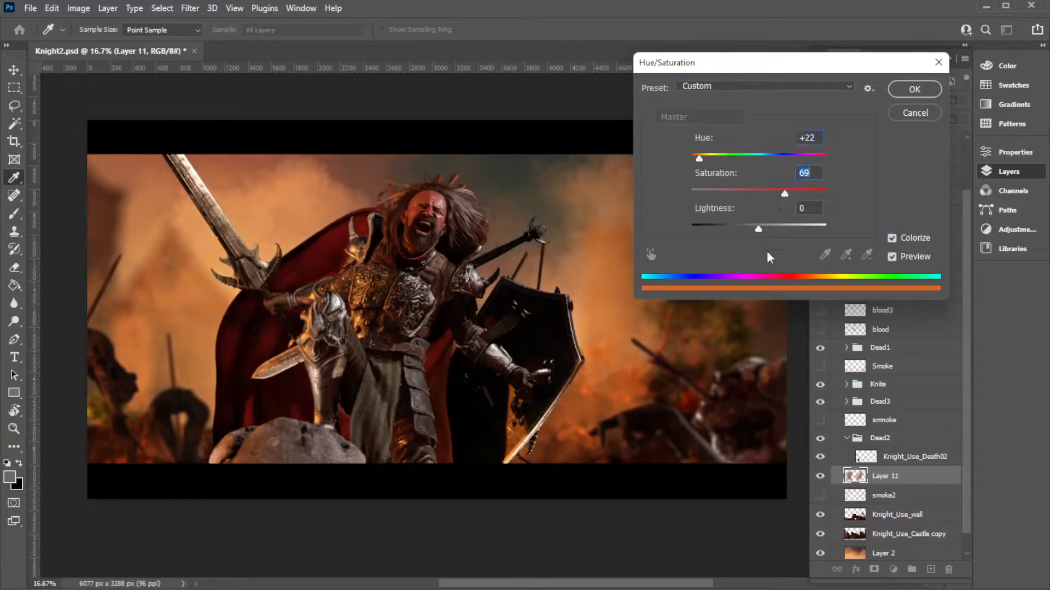
{"action": "mouse_move", "coordinate": [759, 228]}
{"action": "left_mouse_down"}
{"action": "mouse_move", "coordinate": [710, 230]}
{"action": "mouse_move", "coordinate": [766, 230]}
{"action": "mouse_move", "coordinate": [748, 230]}
{"action": "left_mouse_up"}
{"action": "left_click", "coordinate": [914, 89]}
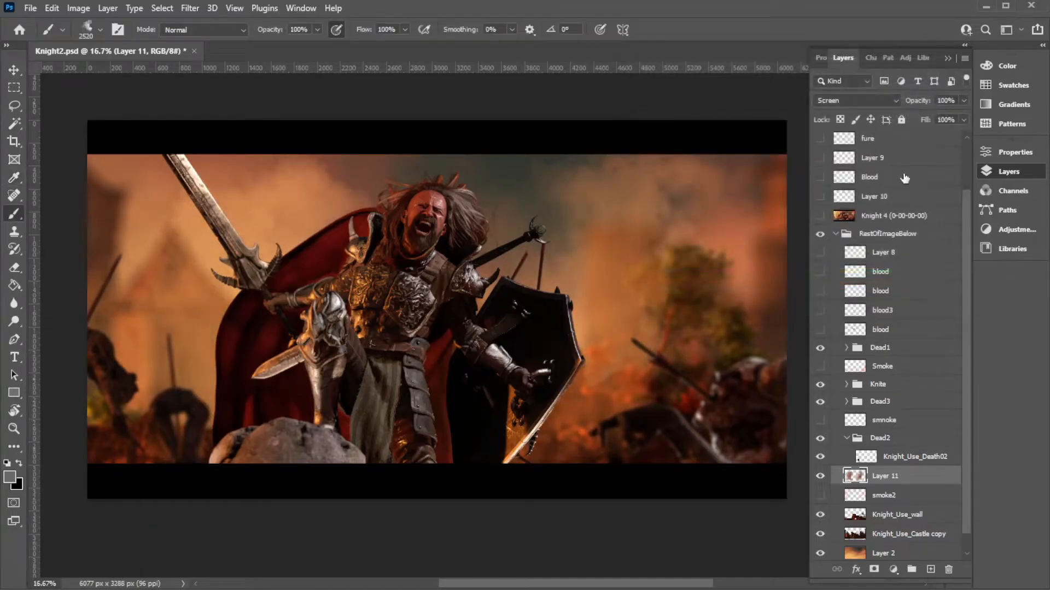
- Set the opacity of Layer 11 to 67% and hide the layer
{"action": "left_click", "coordinate": [963, 102]}
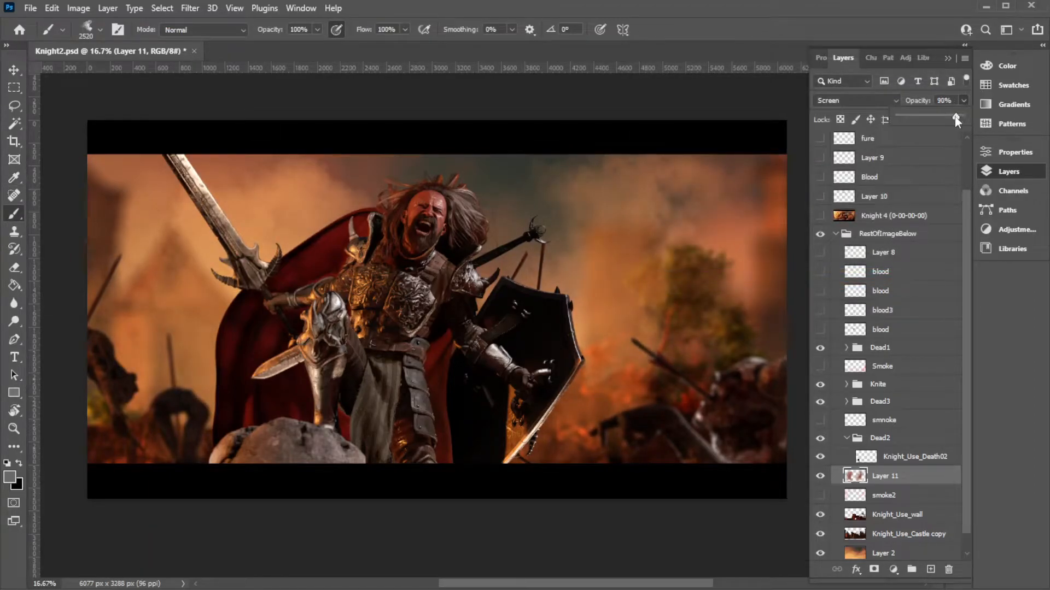
{"action": "left_click_drag", "start_coordinate": [901, 124], "coordinate": [941, 116]}
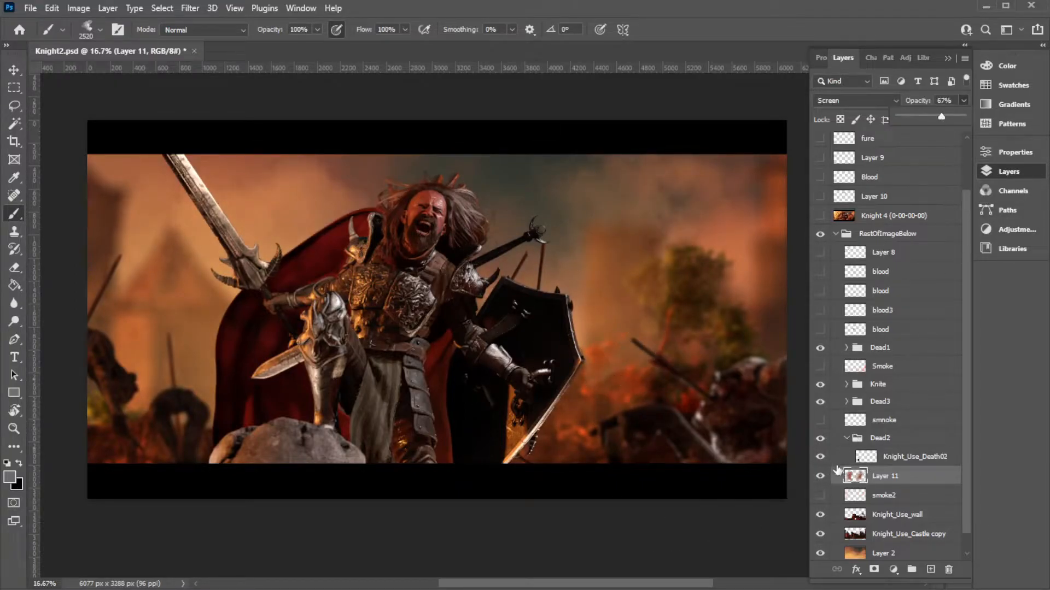
{"action": "left_click", "coordinate": [821, 478]}
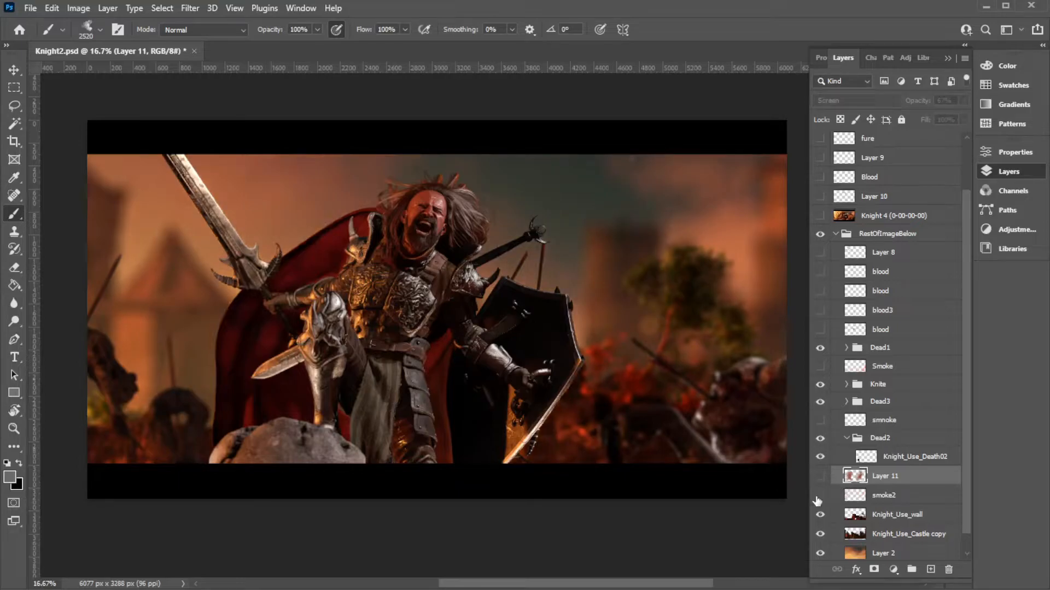
- Show the smoke2 layer and the smnoke layer
{"action": "left_click", "coordinate": [819, 496]}
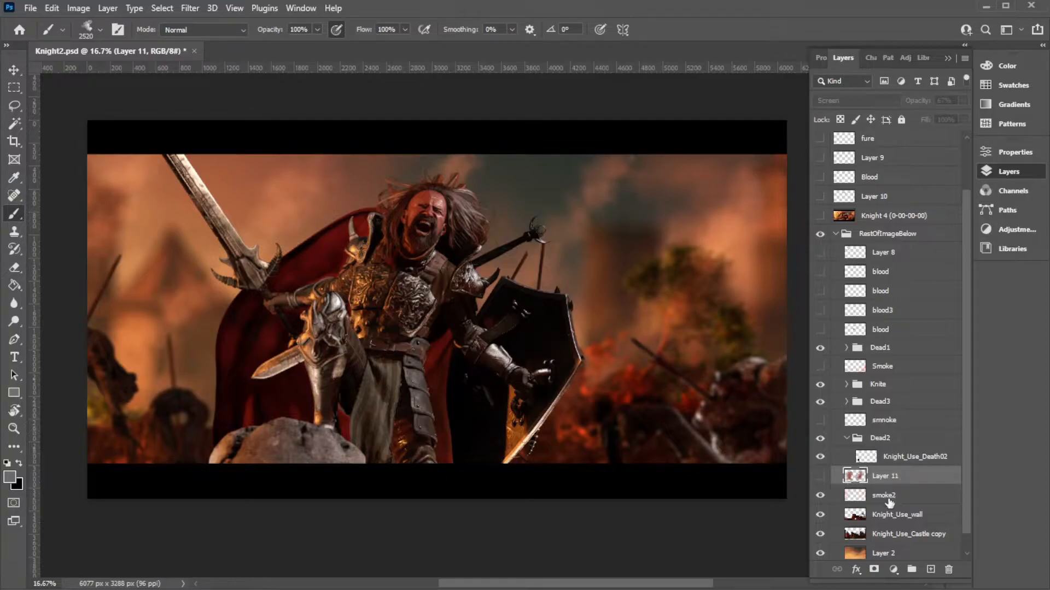
{"action": "left_click", "coordinate": [878, 429]}
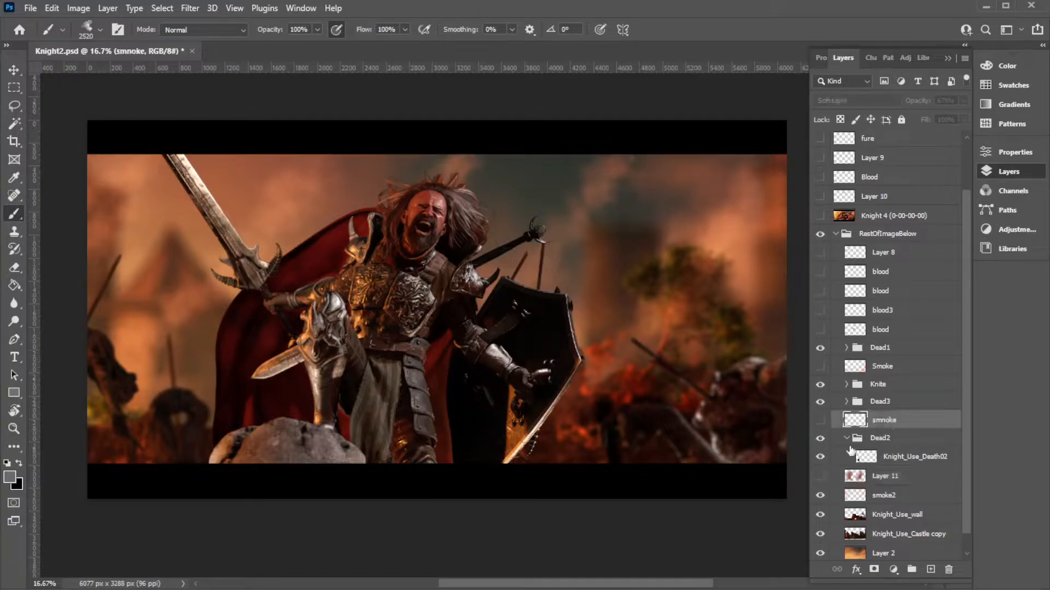
{"action": "left_click", "coordinate": [820, 421]}
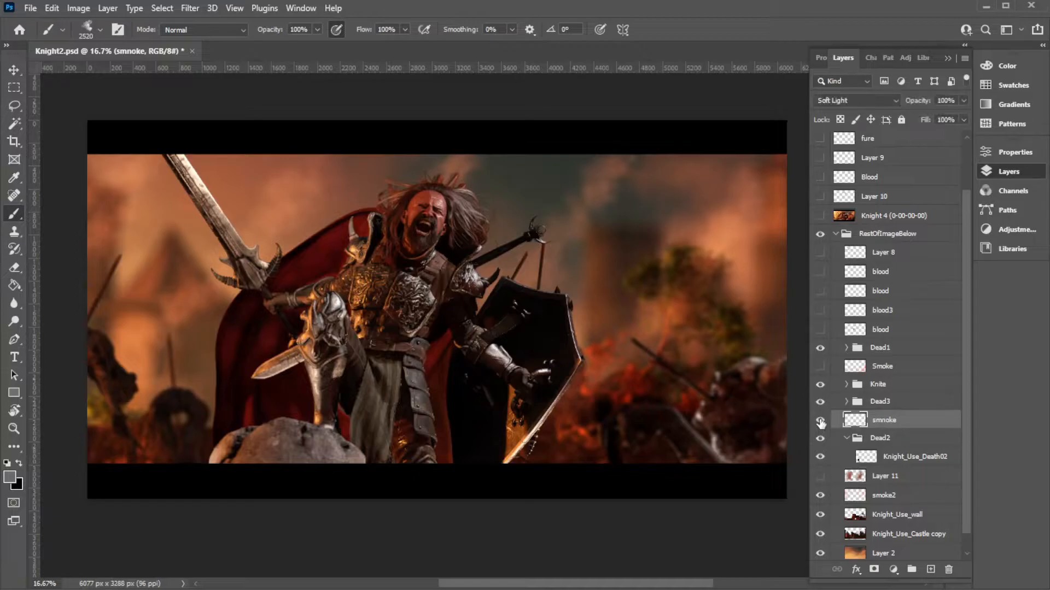
{"action": "left_click", "coordinate": [14, 69]}
{"action": "mouse_move", "coordinate": [454, 361]}
{"action": "left_mouse_down"}
{"action": "mouse_move", "coordinate": [557, 293]}
{"action": "mouse_move", "coordinate": [557, 323]}
{"action": "mouse_move", "coordinate": [372, 303]}
{"action": "mouse_move", "coordinate": [393, 263]}
{"action": "mouse_move", "coordinate": [367, 331]}
{"action": "left_mouse_up"}
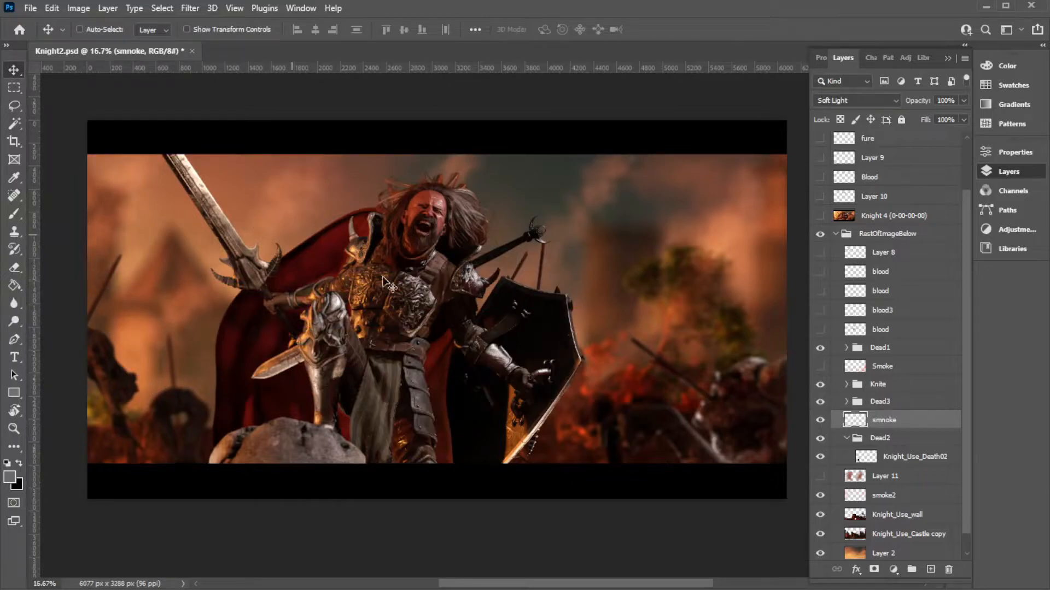
- Show the Smoke layer above the Knite group and toggle its visibility repeatedly for comparison, leaving it visible
{"action": "left_click", "coordinate": [886, 367]}
{"action": "left_click", "coordinate": [818, 367]}
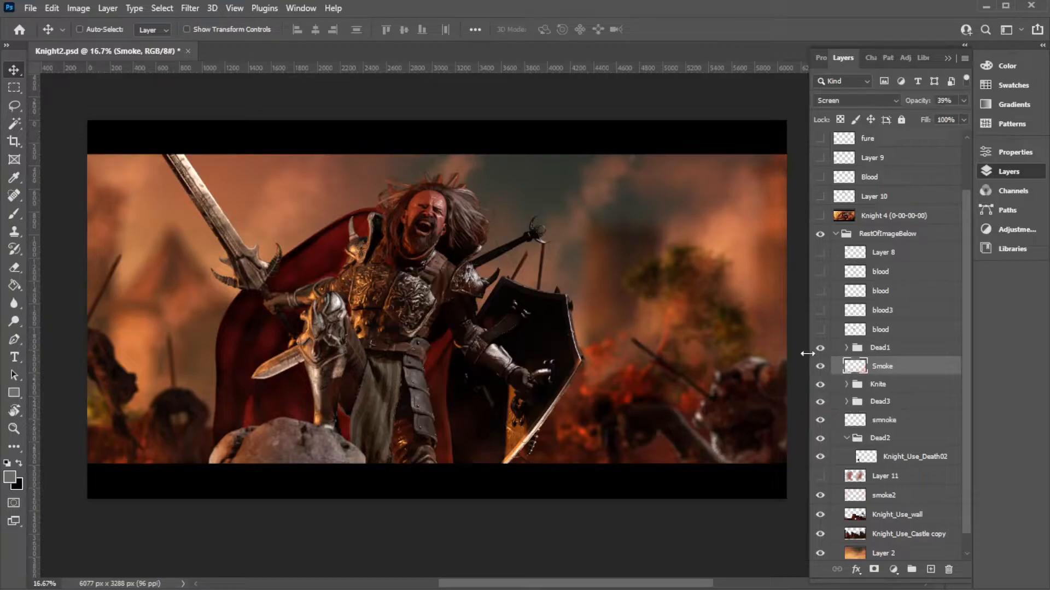
{"action": "left_click", "coordinate": [819, 368]}
{"action": "left_click", "coordinate": [820, 367]}
{"action": "left_click", "coordinate": [819, 367]}
{"action": "left_click", "coordinate": [819, 367]}
{"action": "left_click", "coordinate": [14, 213]}
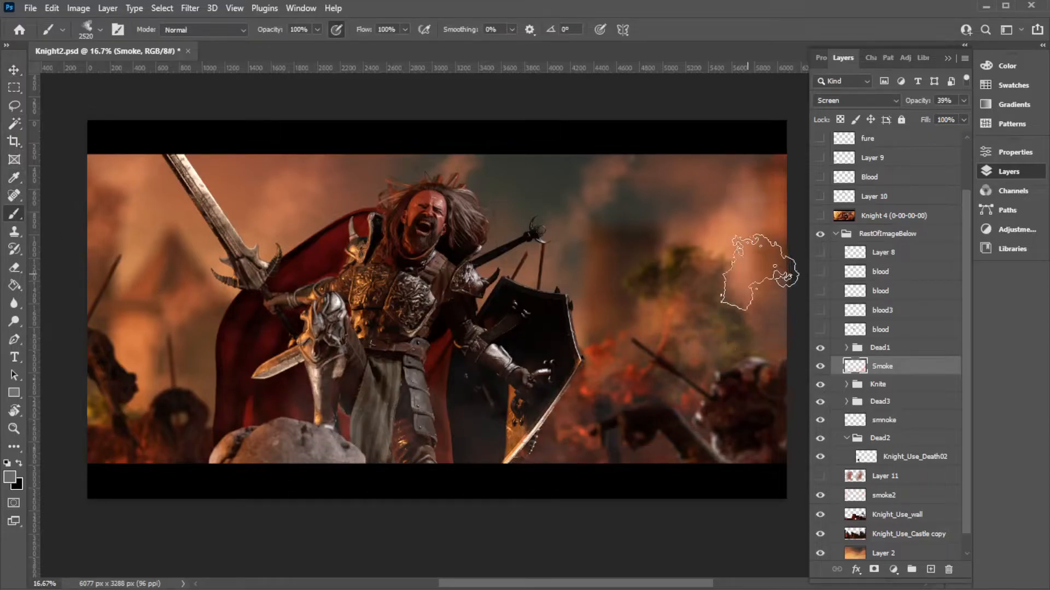
{"action": "left_click", "coordinate": [820, 367]}
{"action": "left_click", "coordinate": [820, 367]}
{"action": "left_click", "coordinate": [820, 367]}
{"action": "left_click", "coordinate": [820, 367]}
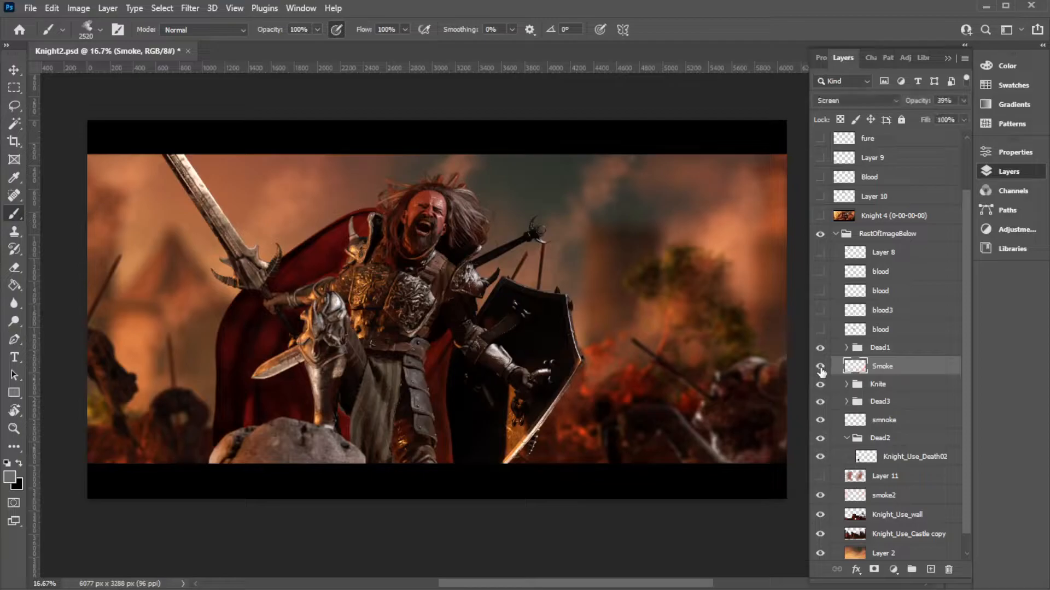
- Hide and show the Smoke layer twice more to compare the battlefield with and without it
{"action": "left_click", "coordinate": [820, 368]}
{"action": "left_click", "coordinate": [820, 367]}
{"action": "left_click", "coordinate": [820, 368]}
{"action": "left_click", "coordinate": [820, 367]}
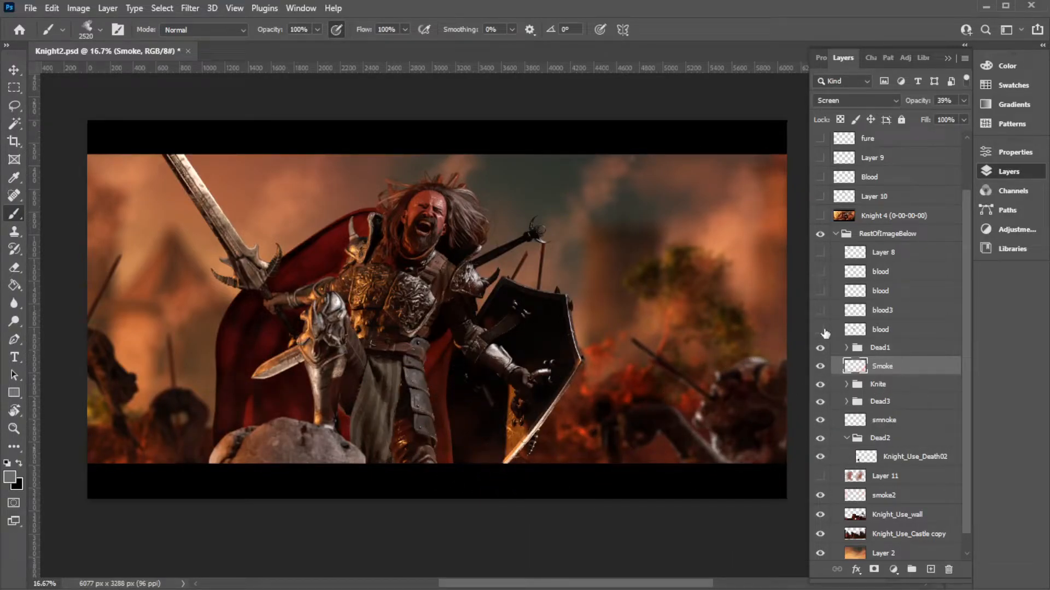
- Select the blood layer directly above the Dead1 group and browse the available brush sets, collapsing Rons Steam & Smoke
{"action": "left_click", "coordinate": [820, 330]}
{"action": "left_click", "coordinate": [895, 335]}
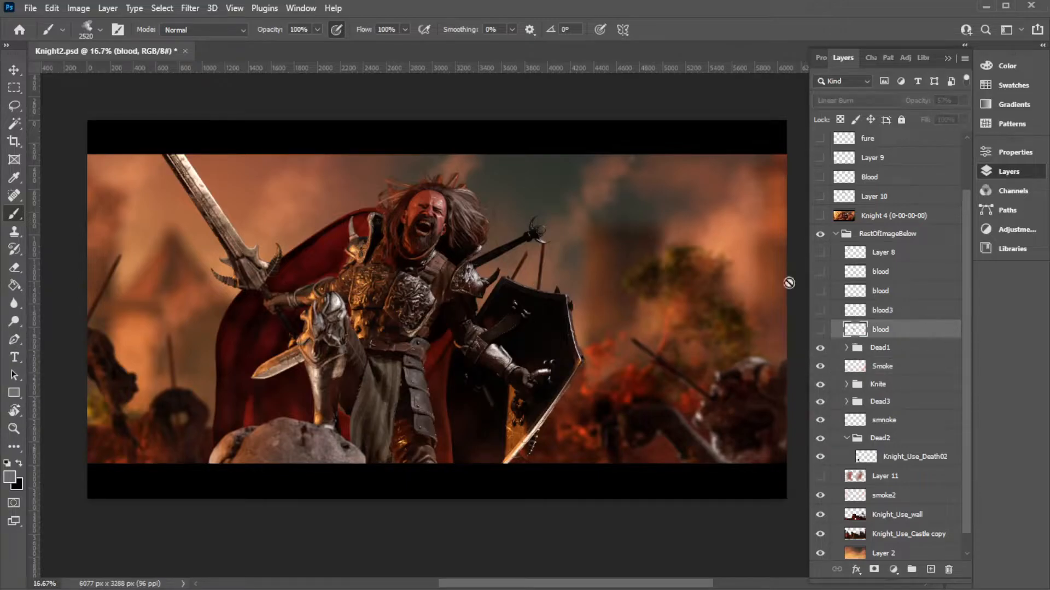
{"action": "right_click", "coordinate": [524, 253]}
{"action": "left_click", "coordinate": [16, 217]}
{"action": "right_click", "coordinate": [501, 307]}
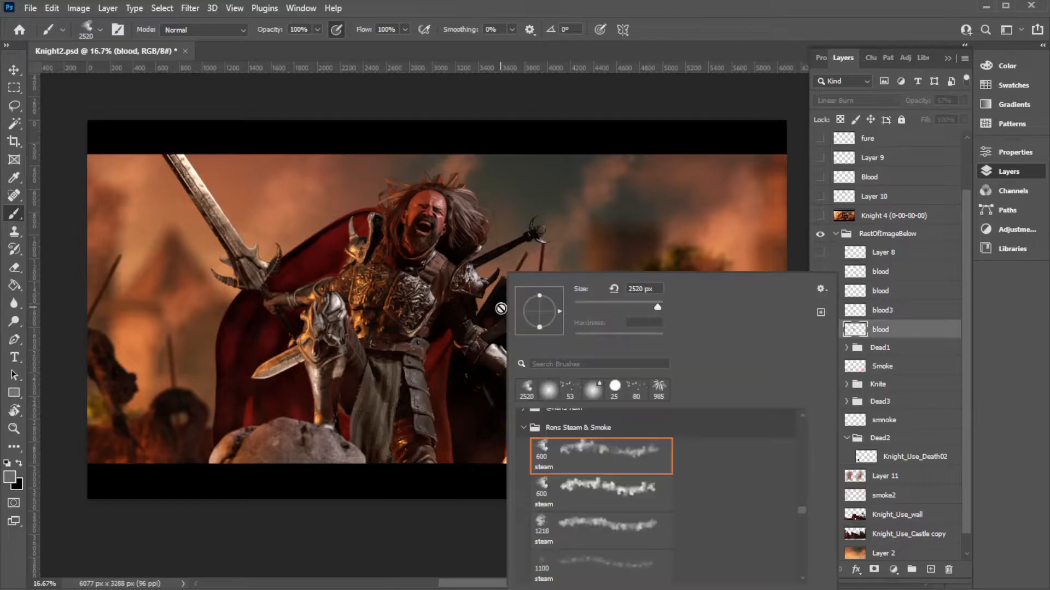
{"action": "scroll", "coordinate": [617, 496], "scroll_direction": "up", "scroll_amount": 1}
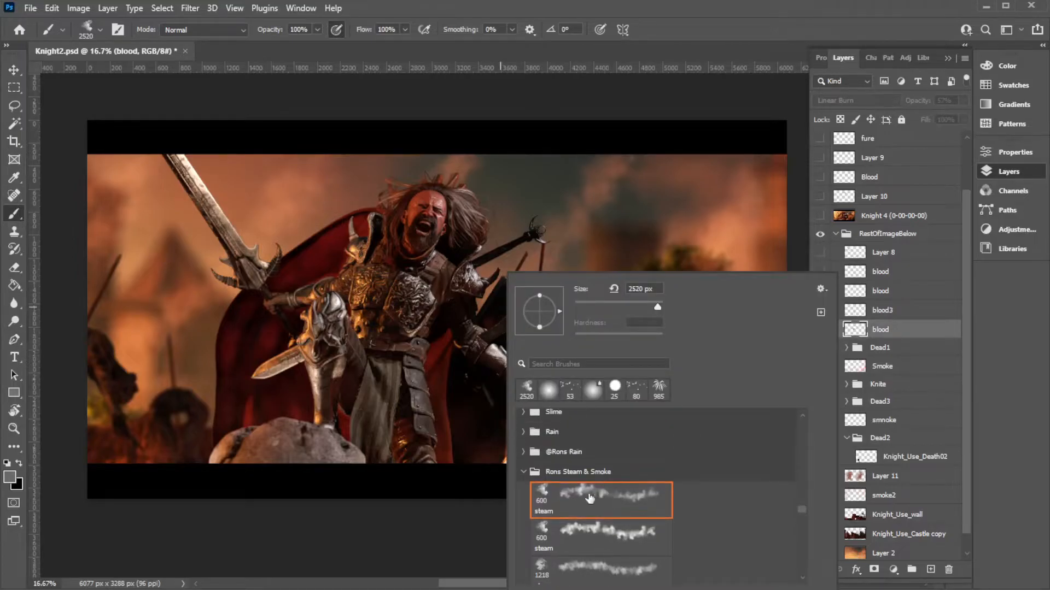
{"action": "left_click", "coordinate": [524, 473]}
{"action": "scroll", "coordinate": [611, 482], "scroll_direction": "down", "scroll_amount": 1}
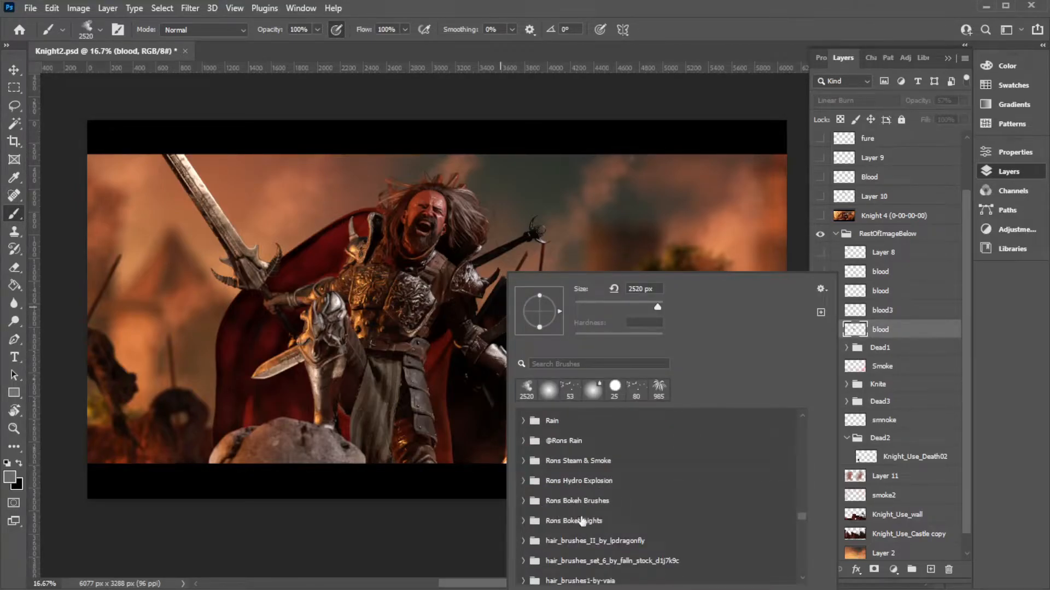
{"action": "scroll", "coordinate": [600, 547], "scroll_direction": "down", "scroll_amount": 2}
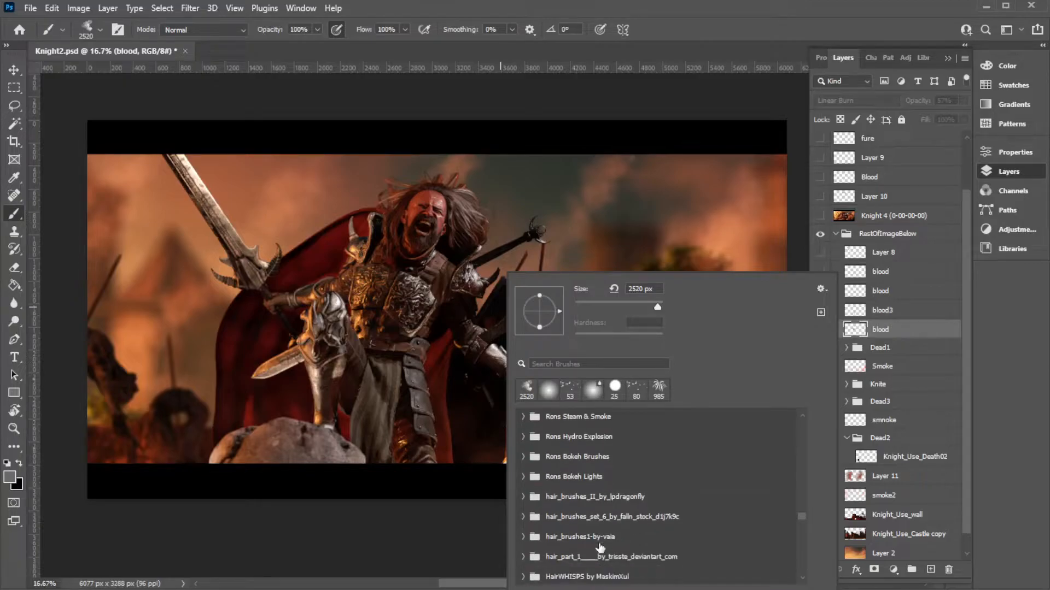
{"action": "scroll", "coordinate": [600, 544], "scroll_direction": "up", "scroll_amount": 2}
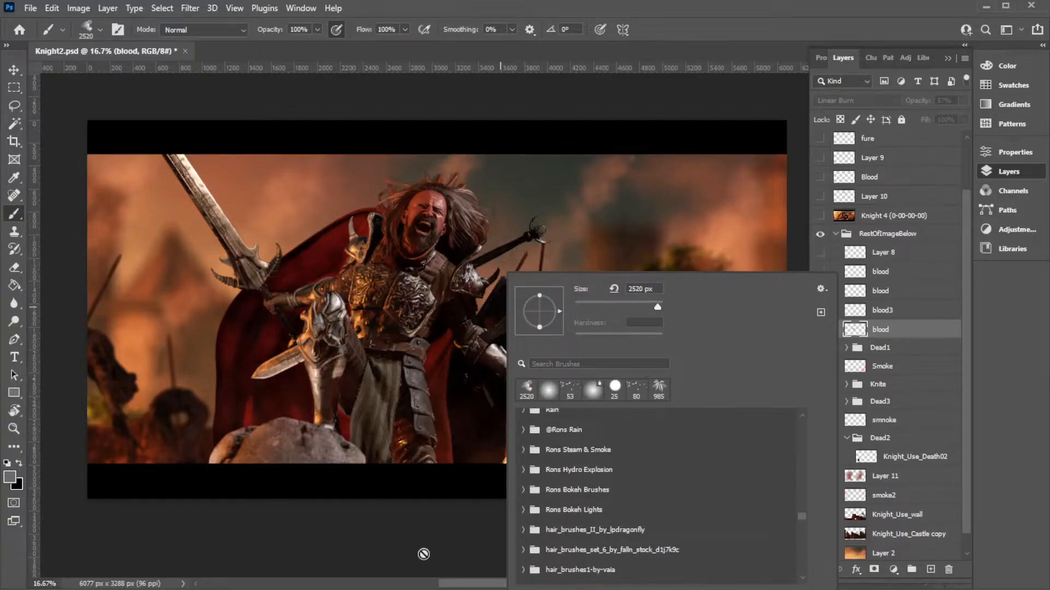
{"action": "left_click", "coordinate": [643, 236]}
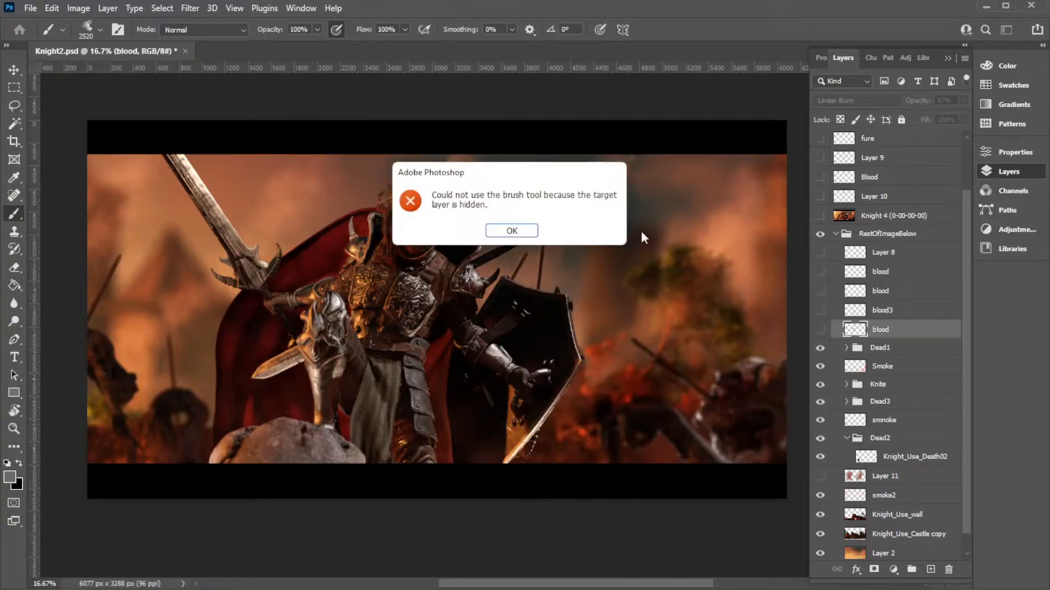
- Show the blood layer directly above the Dead1 group and preview other blend modes such as Hard Light, keeping Linear Burn
{"action": "left_click", "coordinate": [821, 330]}
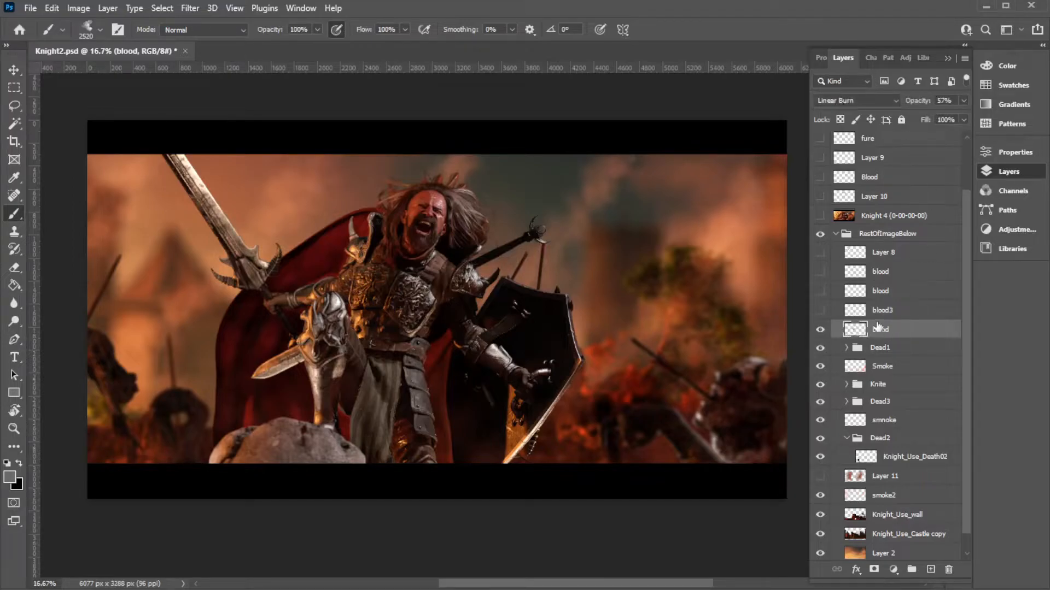
{"action": "left_click", "coordinate": [872, 102]}
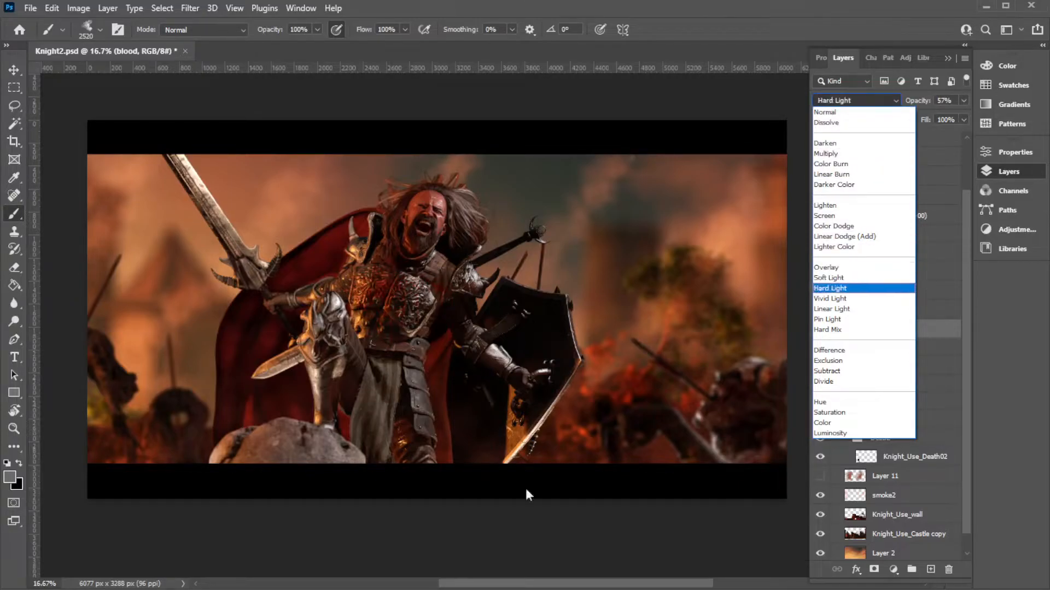
{"action": "left_click", "coordinate": [575, 568]}
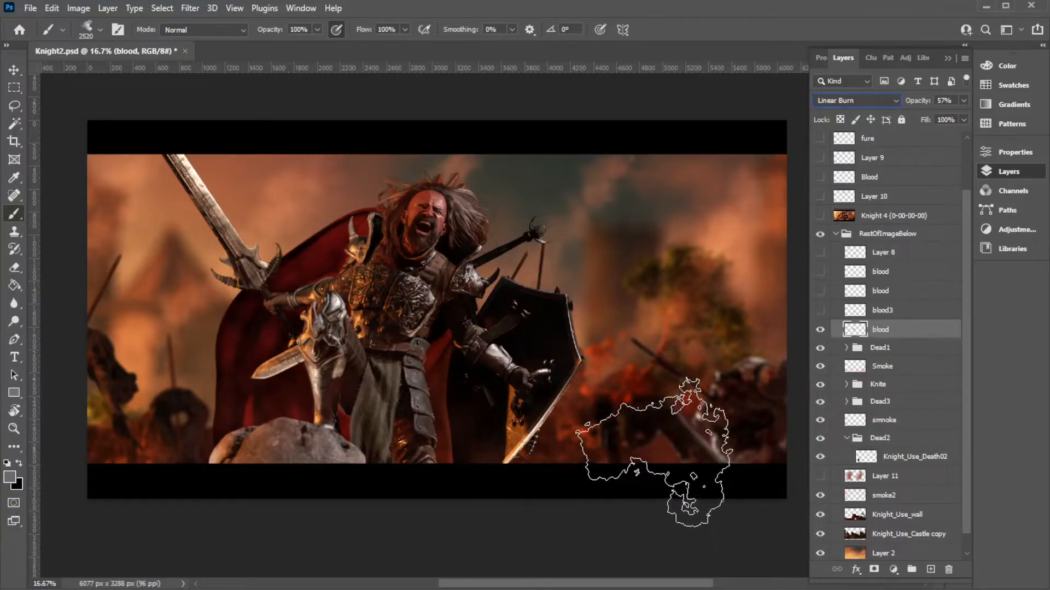
{"action": "key", "text": "ctrl+plus"}
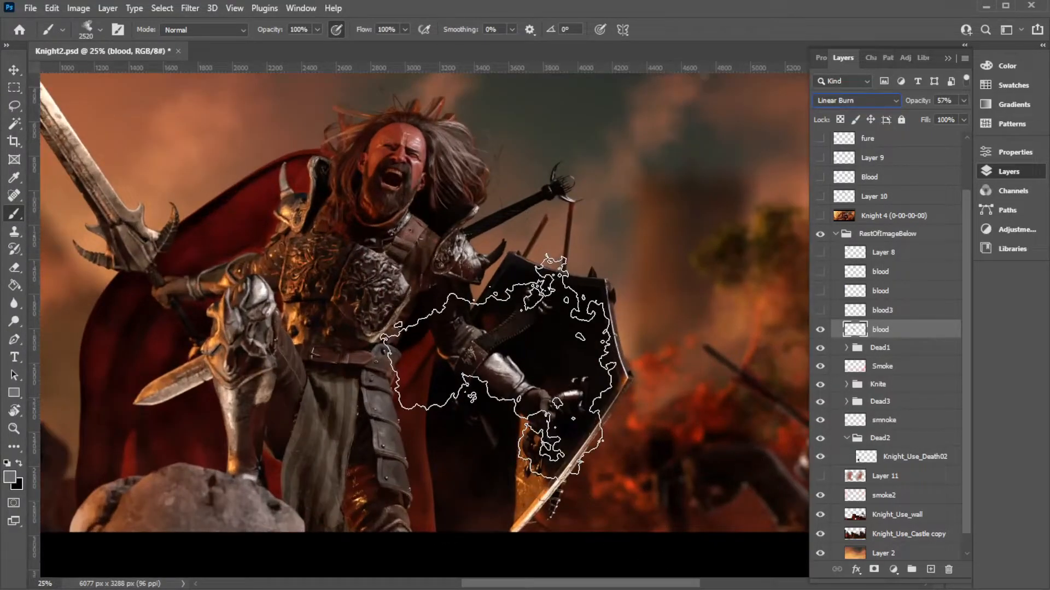
{"action": "key", "text": "ctrl+plus"}
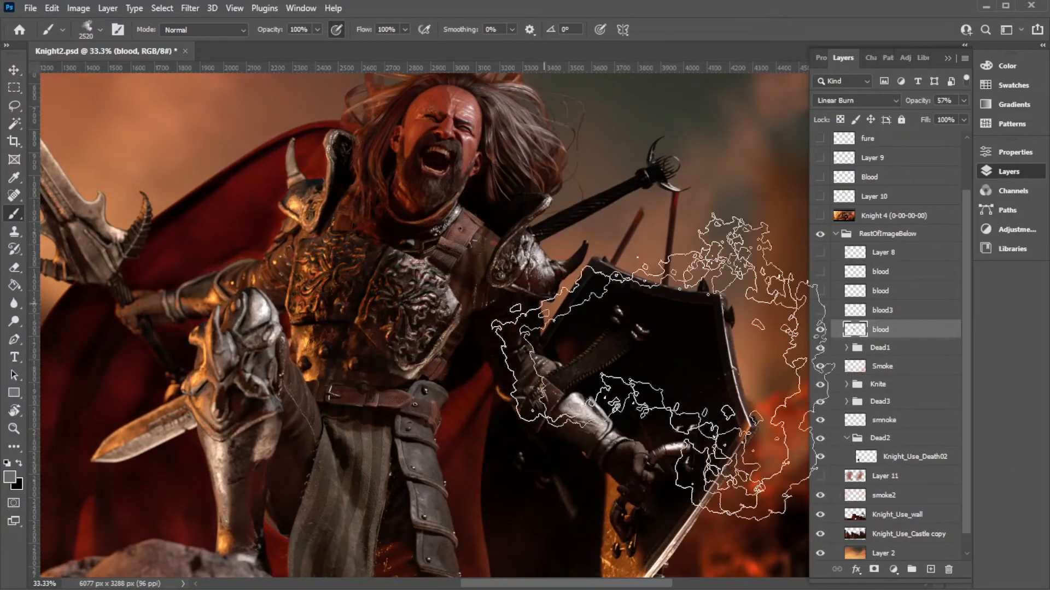
- Show and select the blood3 layer, and set the Eraser to a 45 px Soft Round brush
{"action": "left_click", "coordinate": [820, 310]}
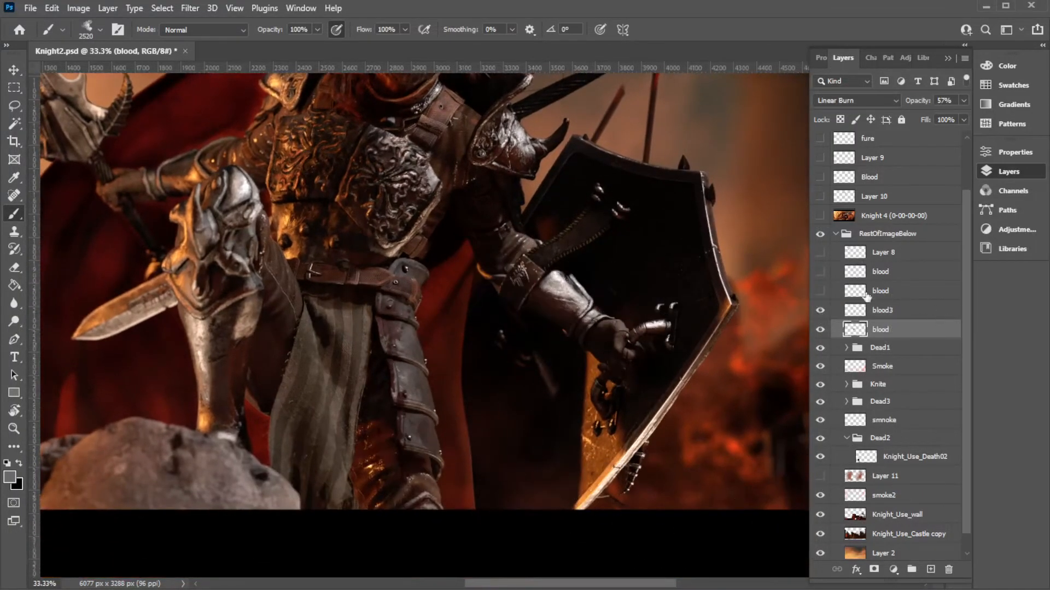
{"action": "left_click", "coordinate": [906, 311]}
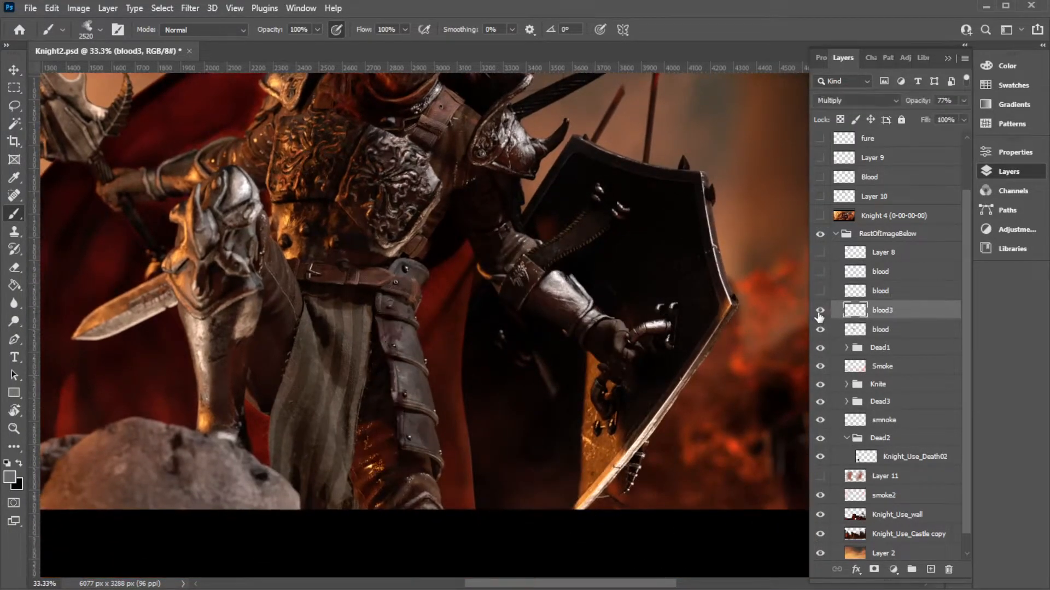
{"action": "key", "text": "e"}
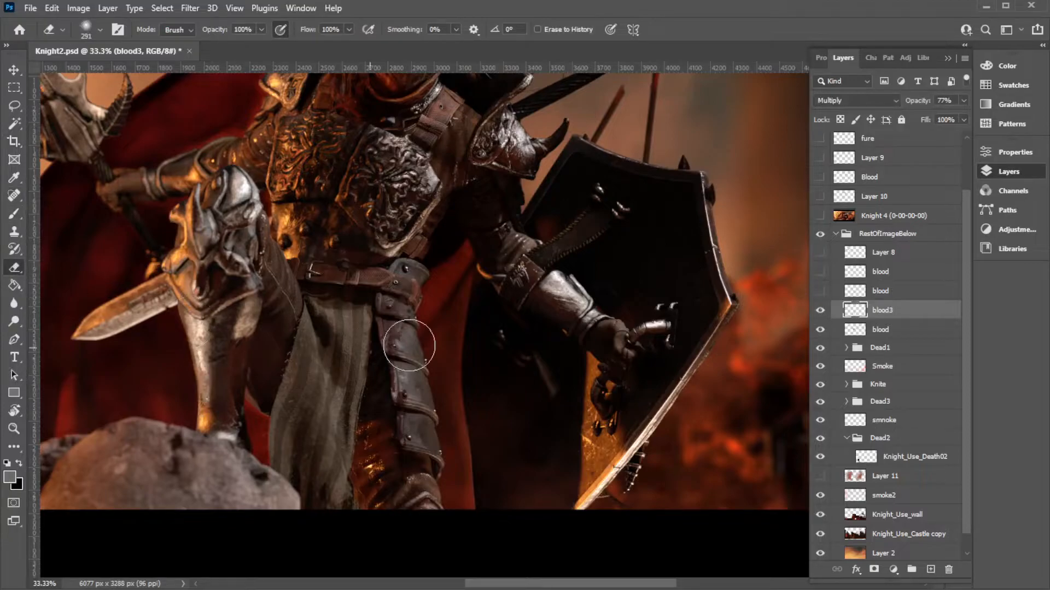
{"action": "right_click", "coordinate": [424, 327]}
{"action": "left_click", "coordinate": [522, 301]}
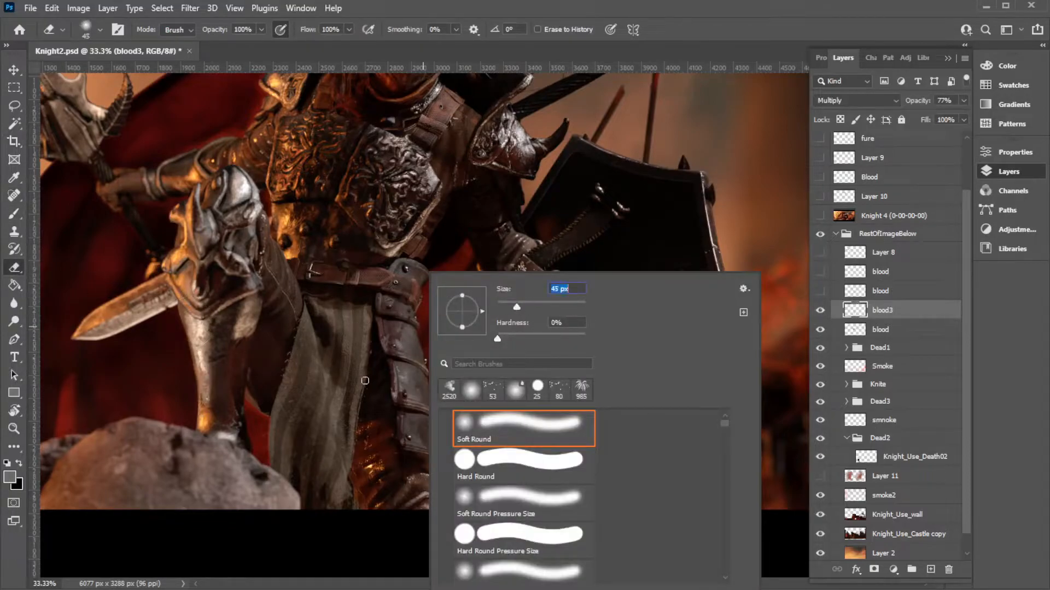
{"action": "left_click", "coordinate": [364, 385]}
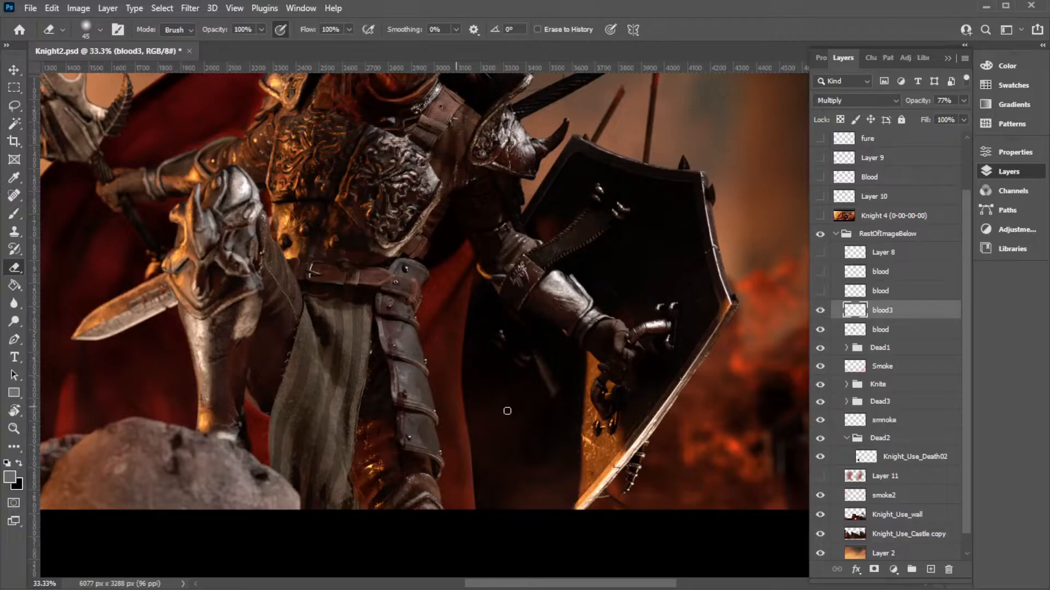
- Preview the blood3 layer in Normal mode, return it to Multiply, and toggle its visibility to compare the leg armor
{"action": "left_click", "coordinate": [854, 100]}
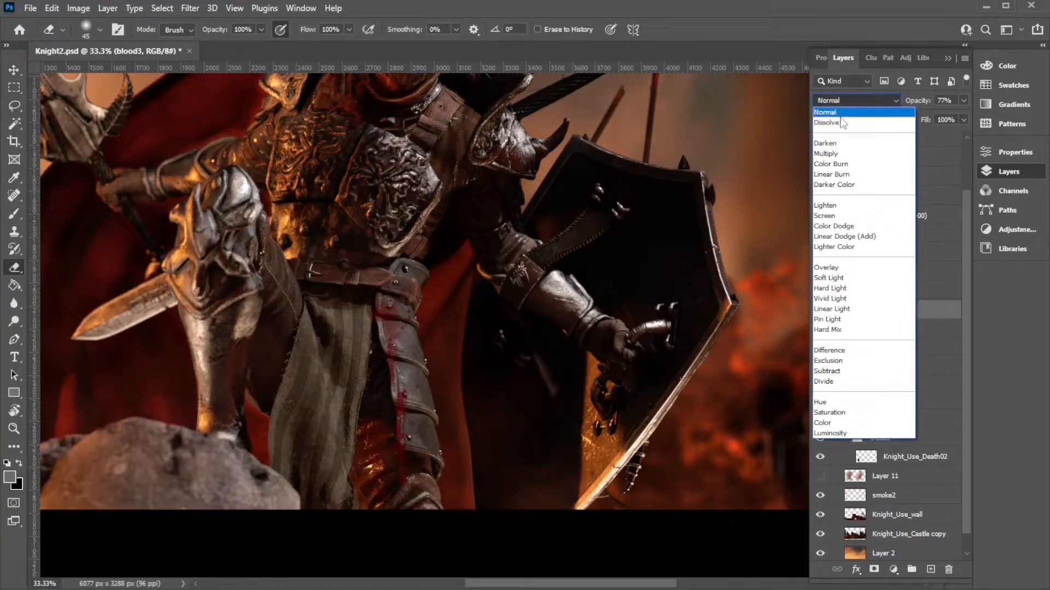
{"action": "left_click", "coordinate": [827, 154]}
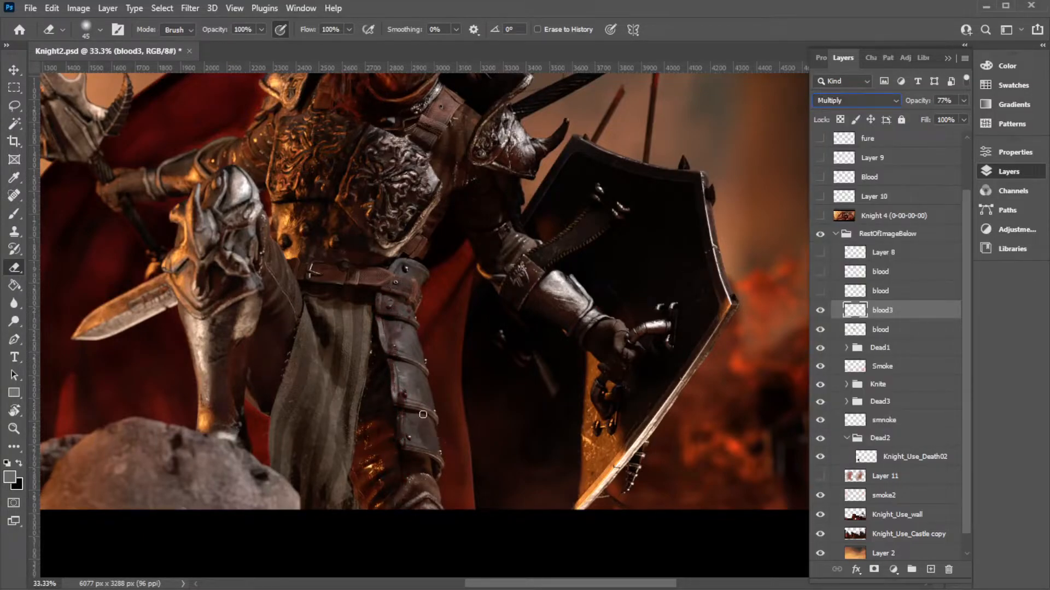
{"action": "key", "text": "ctrl+comma"}
{"action": "key", "text": "ctrl+comma"}
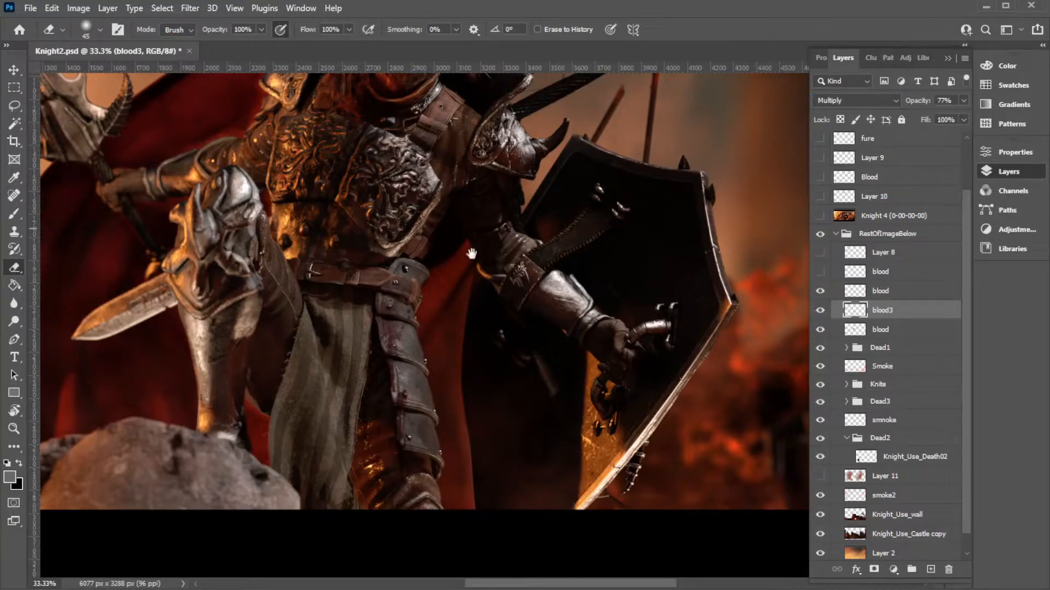
- Show the blood layer directly above blood3, toggle both layers for comparison, and select that blood layer
{"action": "left_click_drag", "start_coordinate": [471, 253], "coordinate": [484, 437]}
{"action": "left_click", "coordinate": [819, 310]}
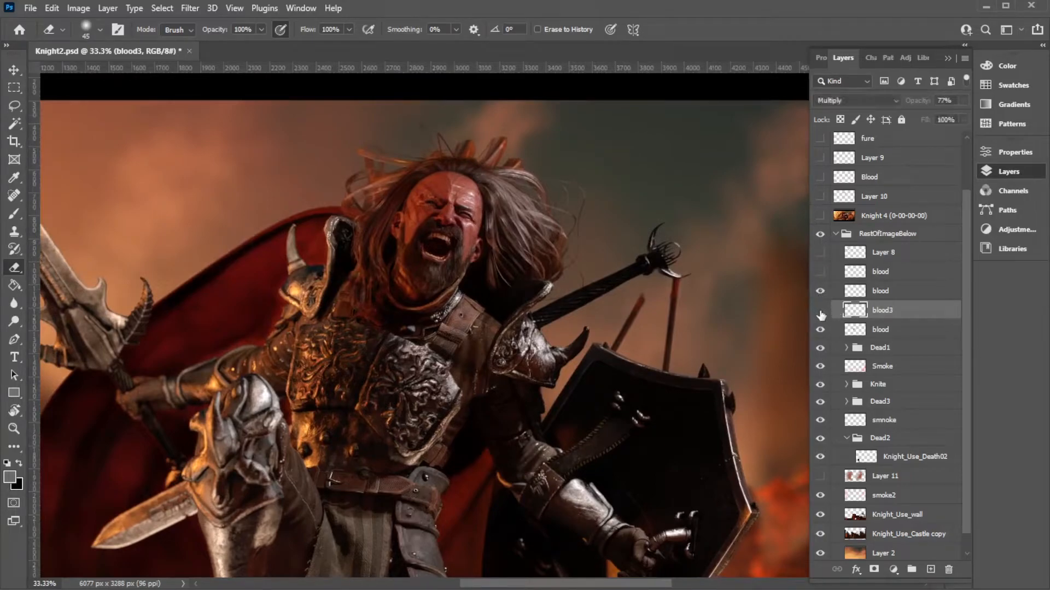
{"action": "left_click", "coordinate": [818, 291]}
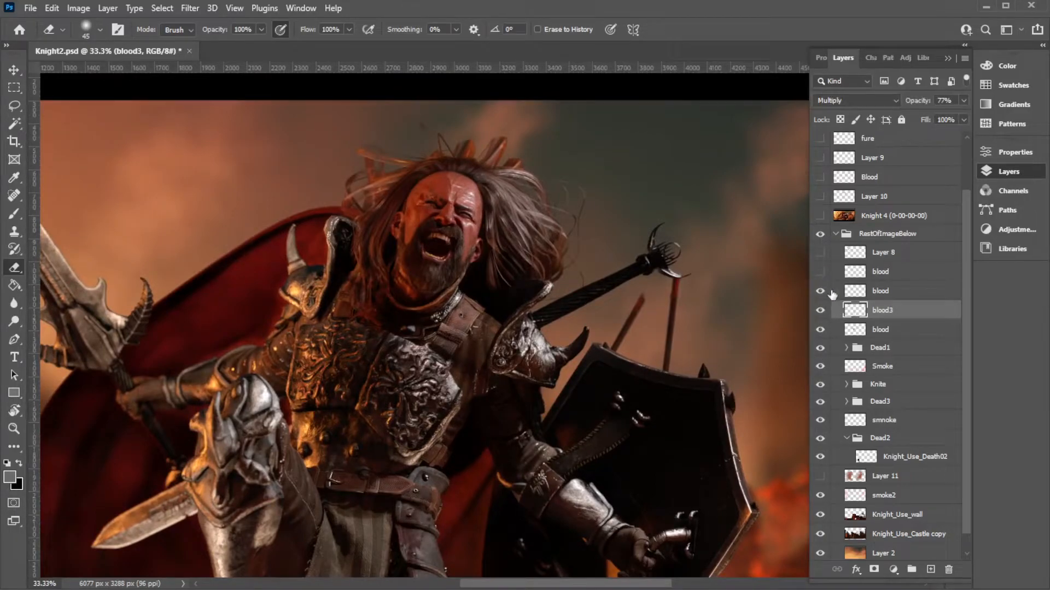
{"action": "left_click", "coordinate": [820, 293]}
{"action": "left_click", "coordinate": [888, 291]}
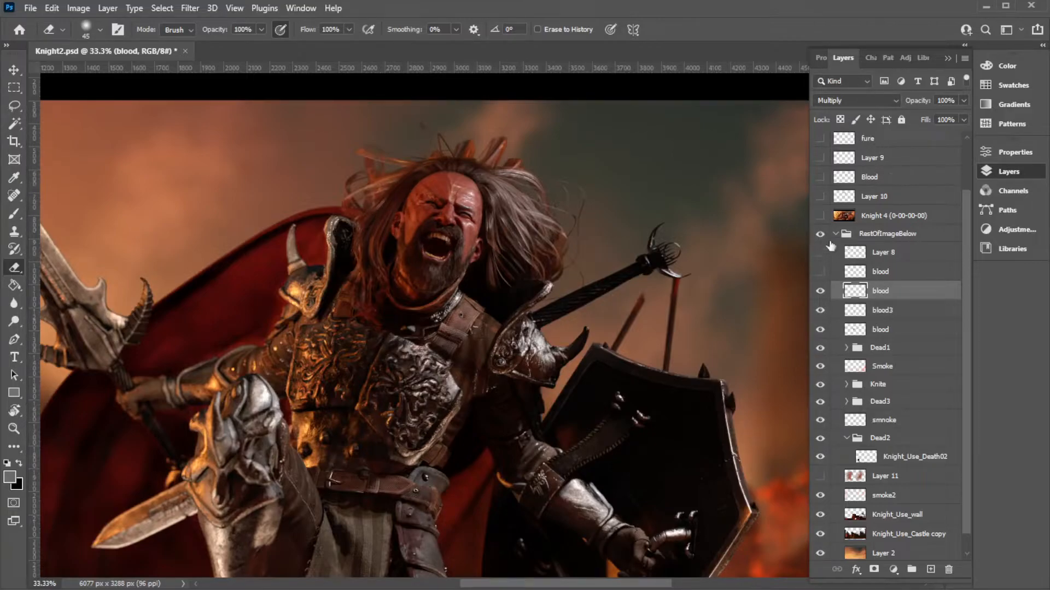
- Preview Normal blending and a different opacity on the selected blood layer, keeping Multiply at 100%
{"action": "left_click", "coordinate": [894, 103]}
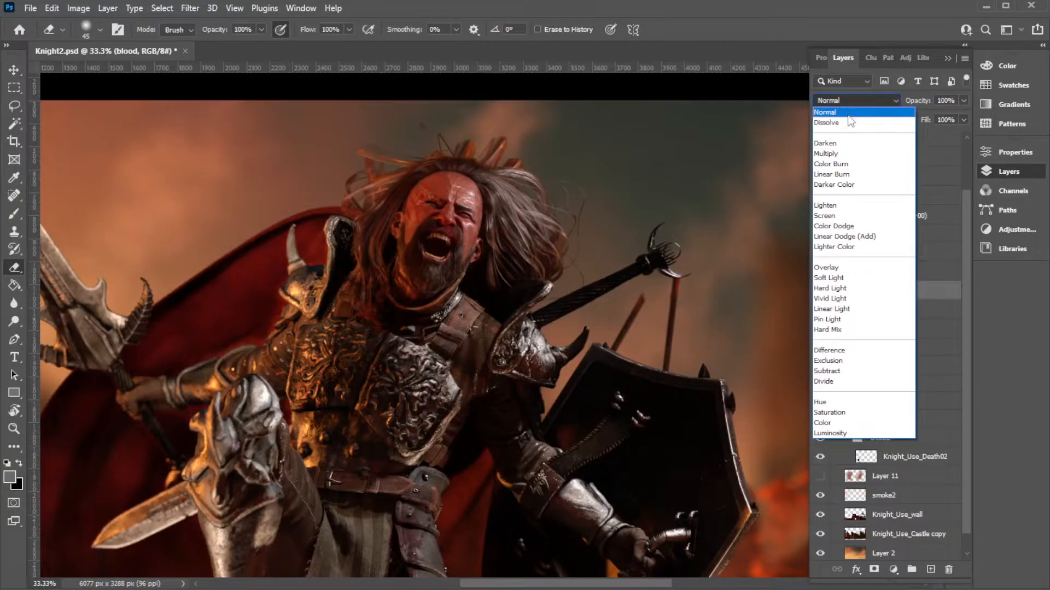
{"action": "left_click", "coordinate": [835, 155]}
{"action": "left_click", "coordinate": [963, 100]}
{"action": "left_click_drag", "start_coordinate": [958, 115], "coordinate": [944, 121]}
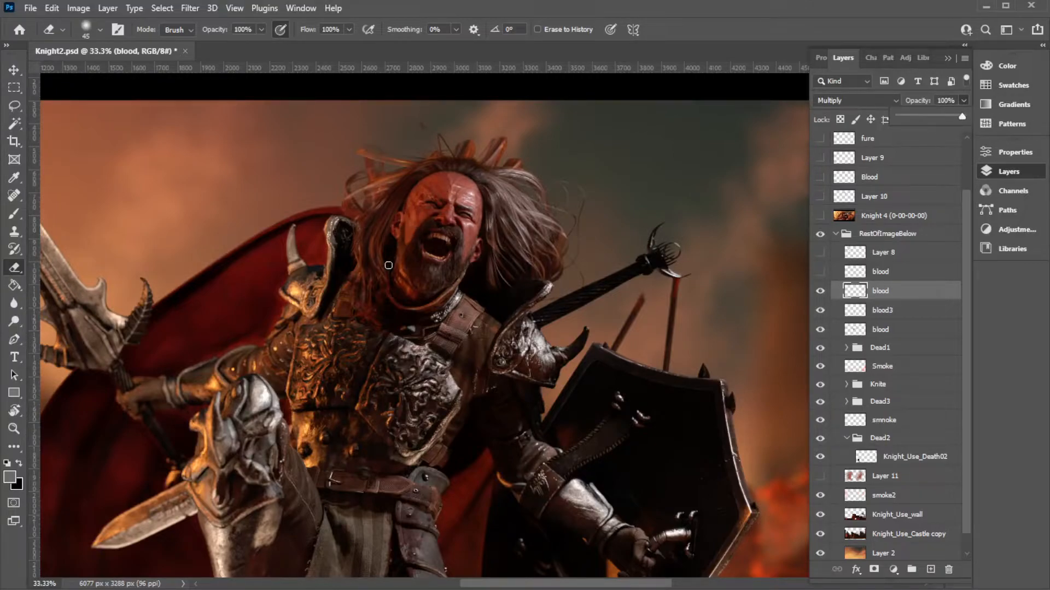
- Examine the blood on the knight's face, and show the blood layer directly below Layer 8, toggling it for comparison
{"action": "scroll", "coordinate": [419, 326], "scroll_direction": "up", "scroll_amount": 2}
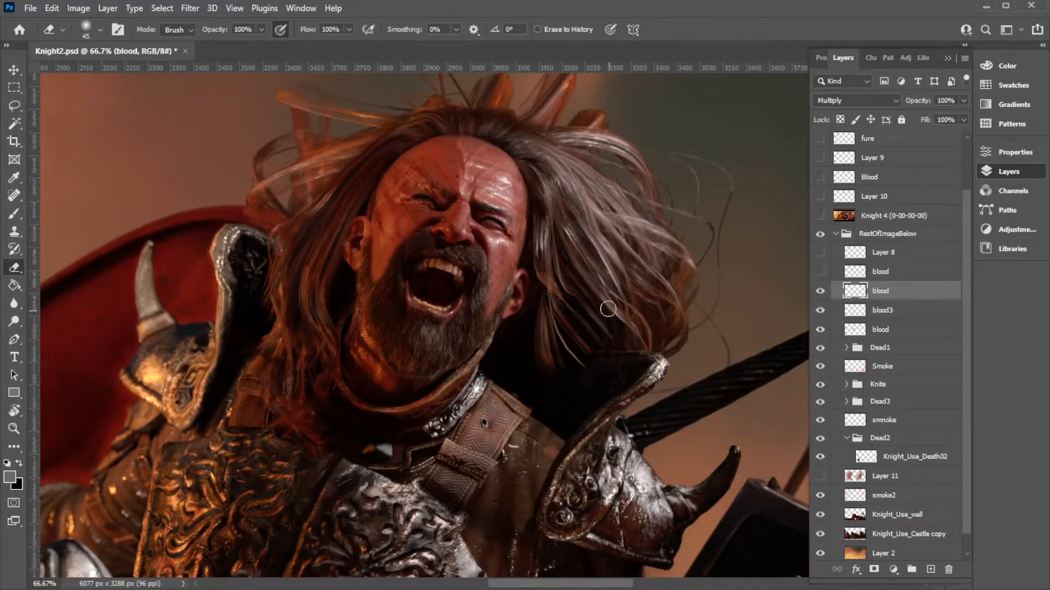
{"action": "left_click_drag", "start_coordinate": [570, 345], "coordinate": [475, 322]}
{"action": "left_click_drag", "start_coordinate": [669, 318], "coordinate": [701, 479]}
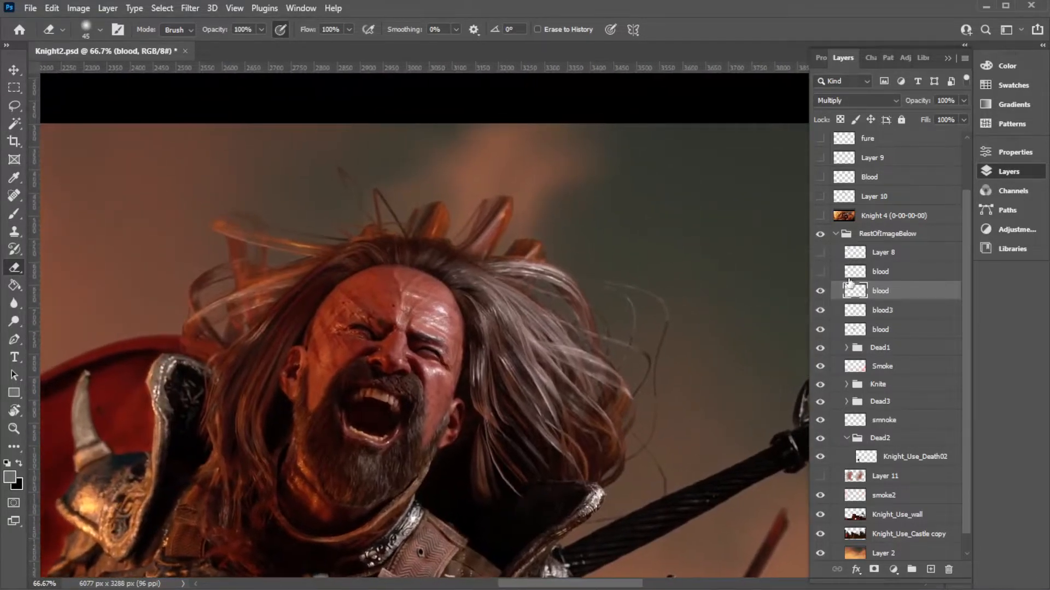
{"action": "key", "text": "ctrl+minus"}
{"action": "key", "text": "ctrl+minus"}
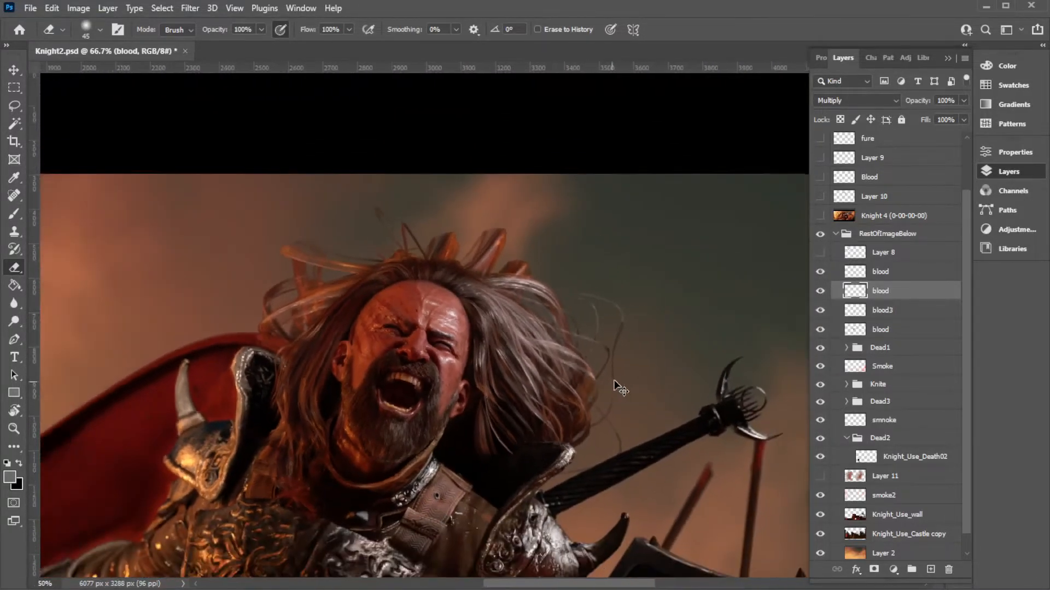
{"action": "mouse_move", "coordinate": [530, 412]}
{"action": "left_mouse_down"}
{"action": "mouse_move", "coordinate": [526, 296]}
{"action": "mouse_move", "coordinate": [569, 215]}
{"action": "left_mouse_up"}
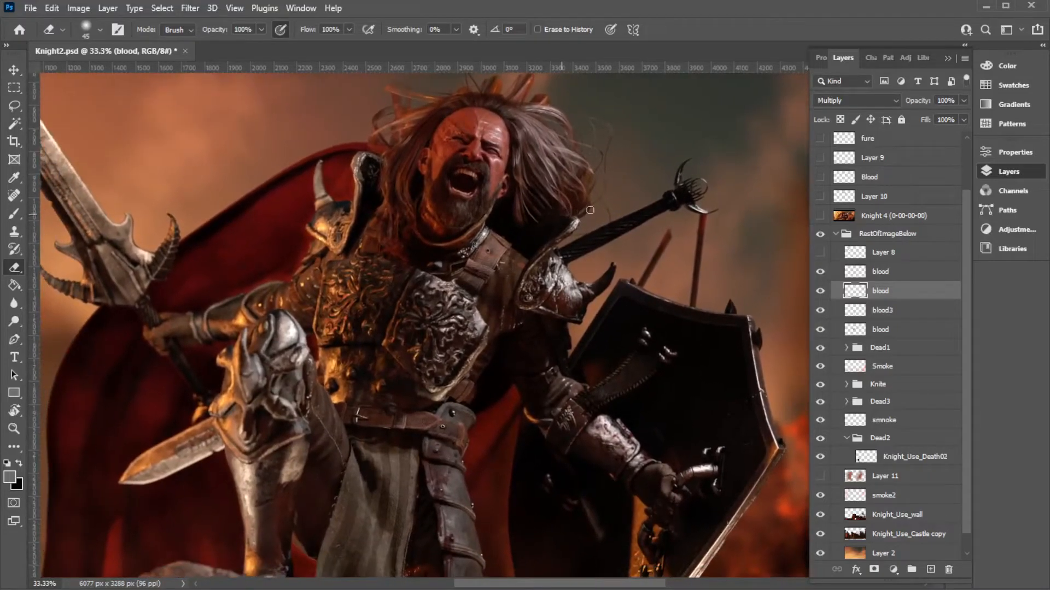
{"action": "left_click", "coordinate": [820, 273]}
{"action": "left_click", "coordinate": [823, 274]}
{"action": "left_click", "coordinate": [822, 274]}
- Preview Normal mode on the blood layer above blood3 and change its blend mode to Color Dodge
{"action": "left_click", "coordinate": [851, 101]}
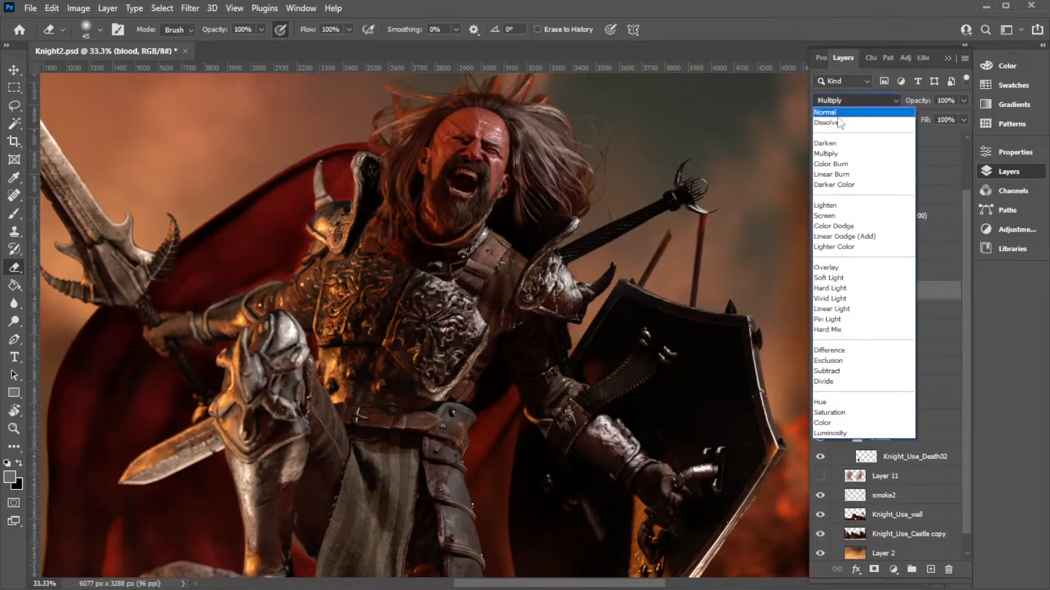
{"action": "left_click", "coordinate": [999, 331]}
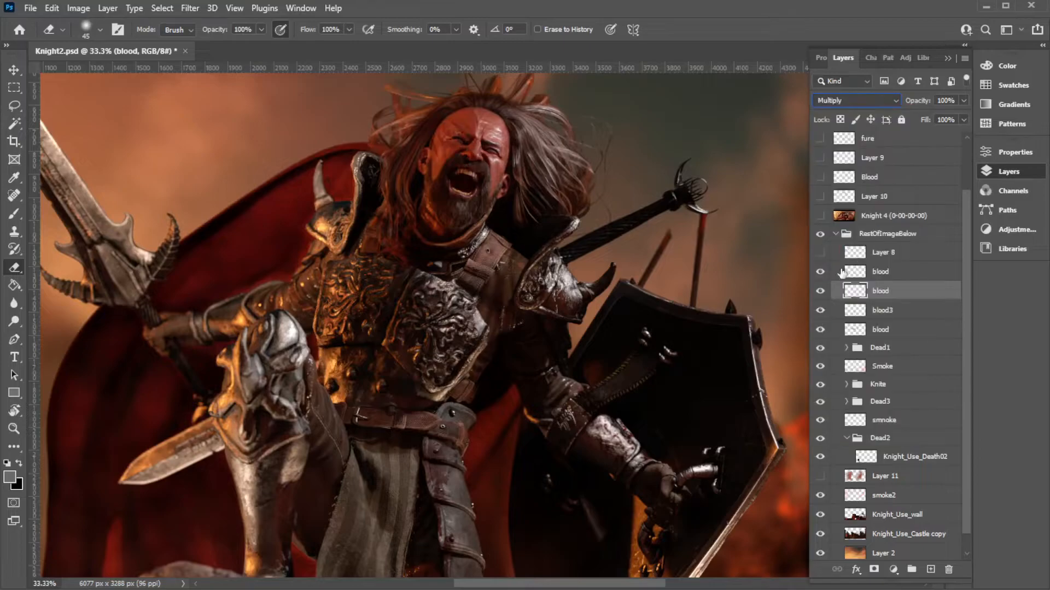
{"action": "key", "text": "ctrl+z"}
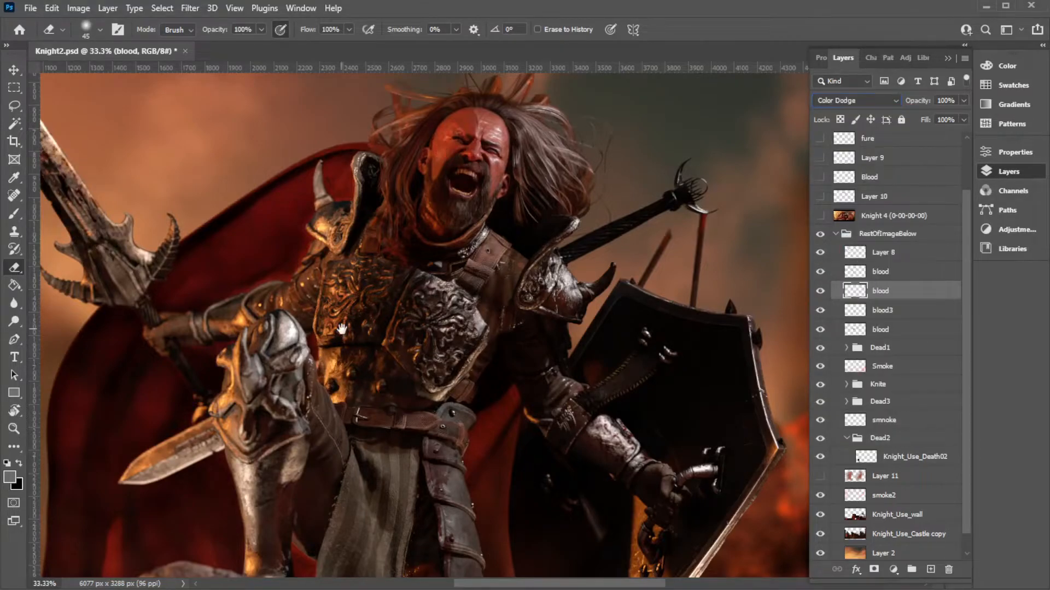
- Show Layer 8, toggle its visibility to compare the sword blade, and collapse the RestOfImageBelow group
{"action": "left_click_drag", "start_coordinate": [344, 331], "coordinate": [644, 469]}
{"action": "left_click", "coordinate": [820, 253]}
{"action": "left_click", "coordinate": [820, 253]}
{"action": "left_click", "coordinate": [820, 253]}
{"action": "left_click", "coordinate": [820, 253]}
{"action": "left_click_drag", "start_coordinate": [689, 413], "coordinate": [581, 440]}
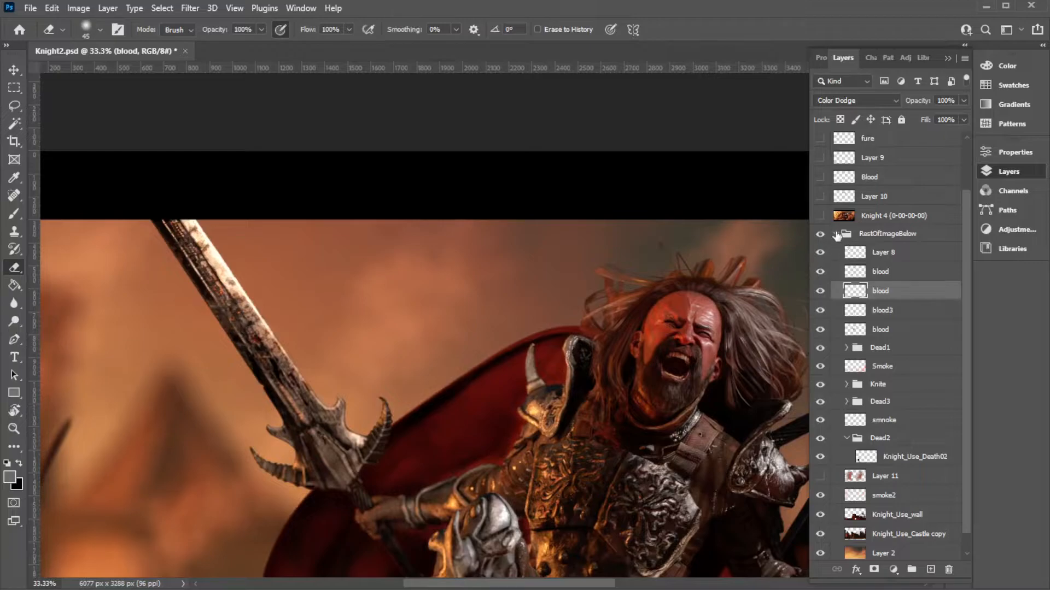
{"action": "left_click", "coordinate": [836, 234]}
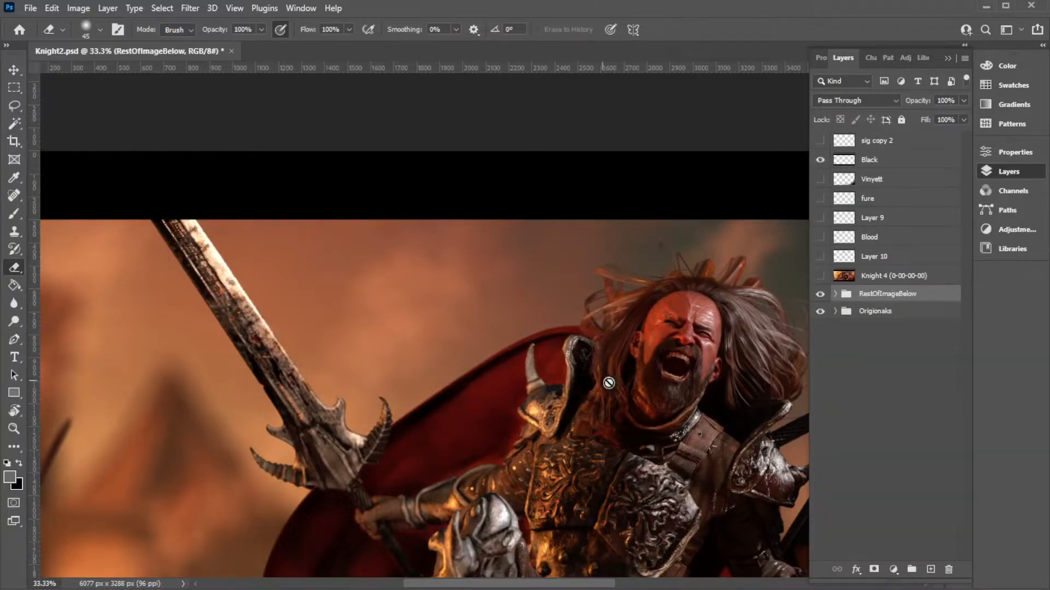
- Show the full image and toggle Layer 10's visibility to compare its effect on the scene, leaving it hidden
{"action": "key", "text": "ctrl+minus"}
{"action": "key", "text": "ctrl+minus"}
{"action": "left_click_drag", "start_coordinate": [611, 425], "coordinate": [465, 320]}
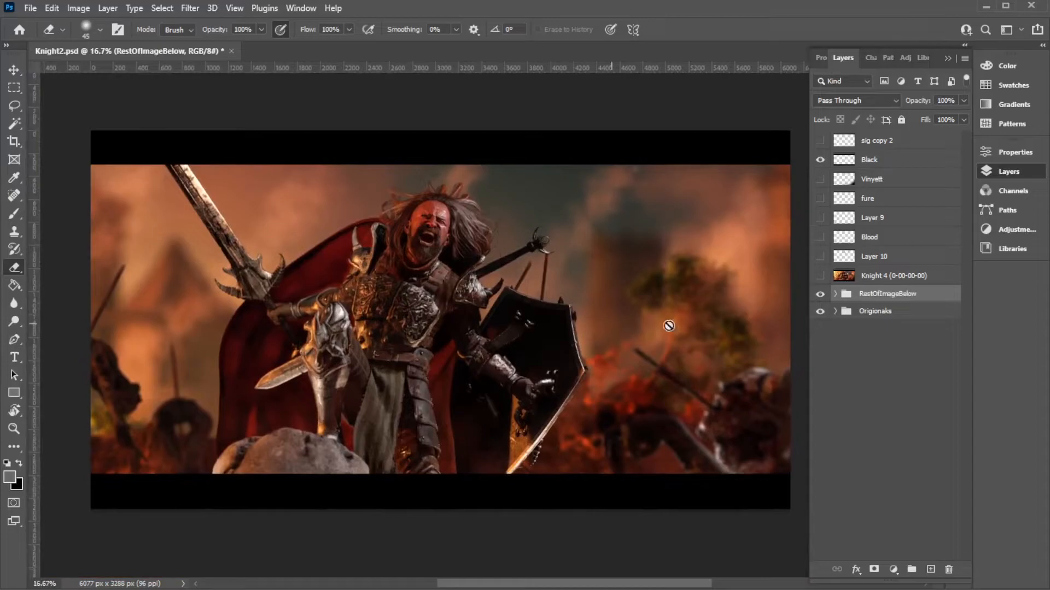
{"action": "left_click", "coordinate": [881, 259]}
{"action": "left_click", "coordinate": [819, 257]}
{"action": "left_click", "coordinate": [821, 257]}
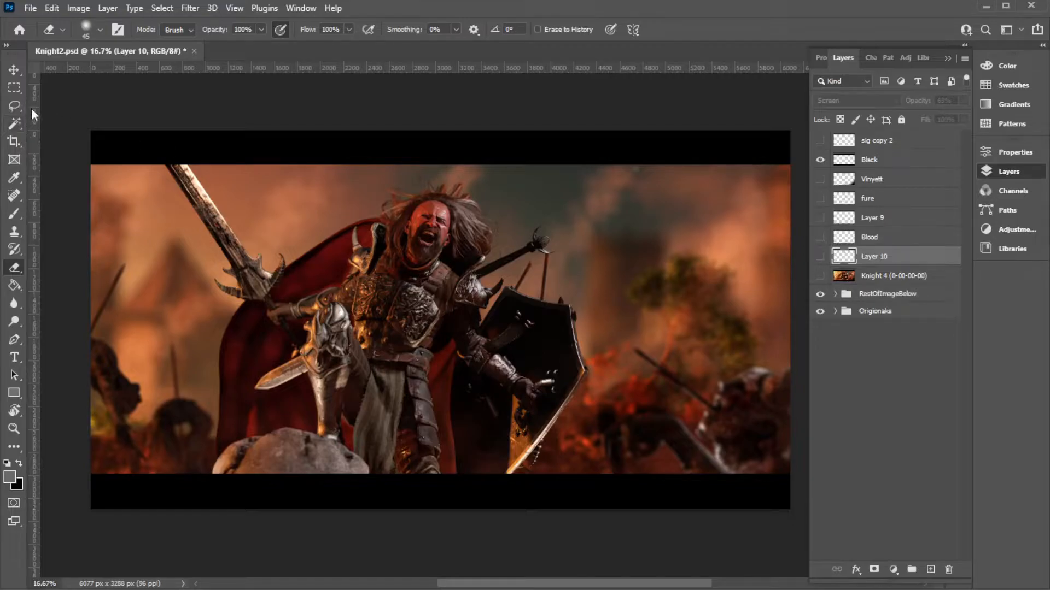
- Lasso the hair around the top of the knight's head and copy it from Layer 1 copy 7 to a new layer
{"action": "left_click", "coordinate": [14, 106]}
{"action": "mouse_move", "coordinate": [377, 174]}
{"action": "left_mouse_down"}
{"action": "mouse_move", "coordinate": [367, 214]}
{"action": "mouse_move", "coordinate": [450, 200]}
{"action": "mouse_move", "coordinate": [456, 239]}
{"action": "mouse_move", "coordinate": [495, 234]}
{"action": "mouse_move", "coordinate": [509, 200]}
{"action": "mouse_move", "coordinate": [459, 176]}
{"action": "mouse_move", "coordinate": [373, 174]}
{"action": "left_mouse_up"}
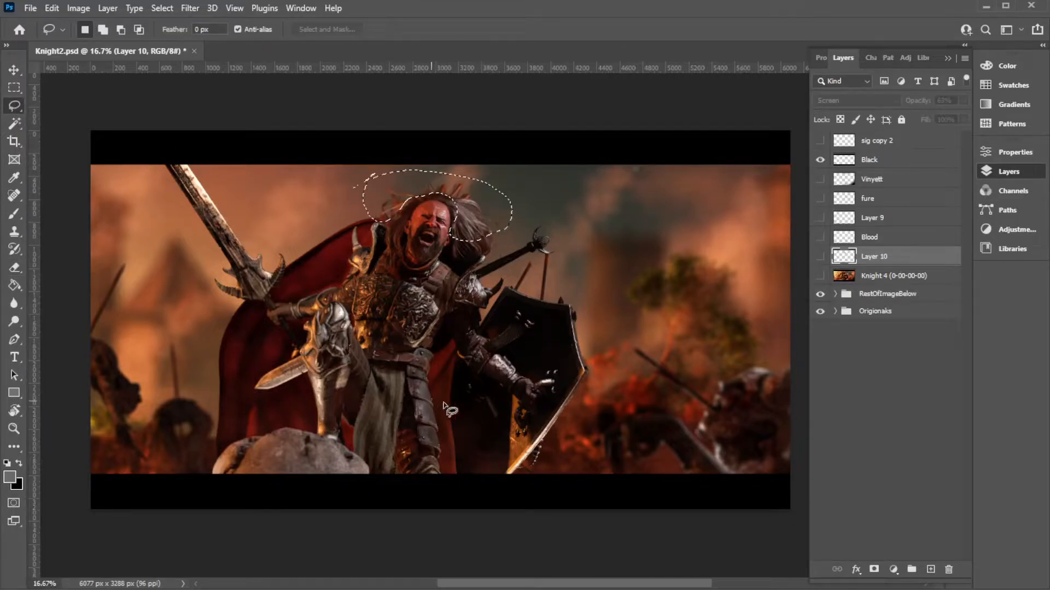
{"action": "left_click", "coordinate": [835, 294]}
{"action": "left_click_drag", "start_coordinate": [966, 379], "coordinate": [966, 449]}
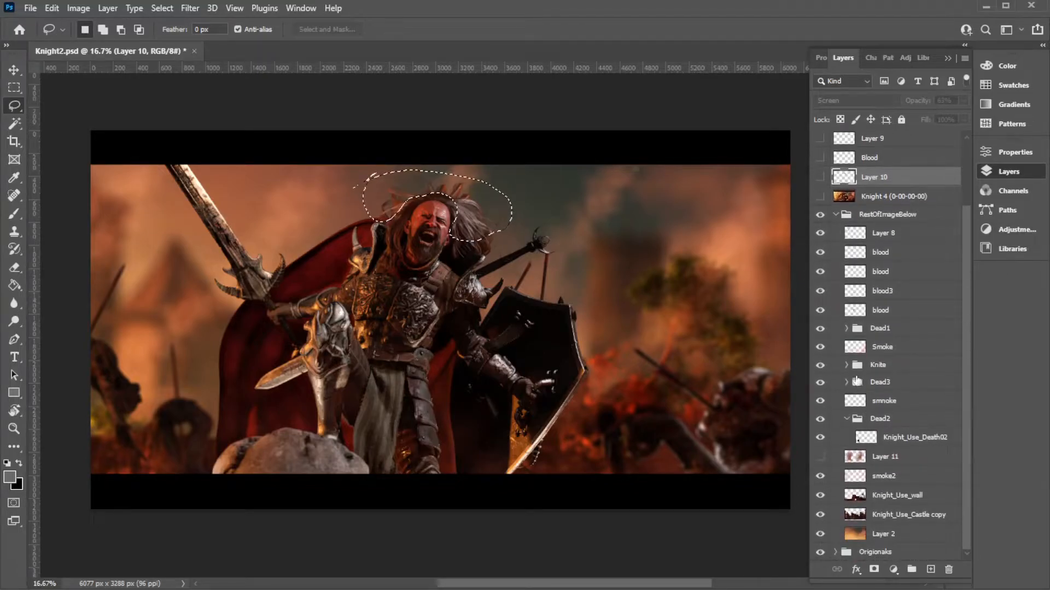
{"action": "left_click", "coordinate": [846, 364]}
{"action": "left_click", "coordinate": [902, 402]}
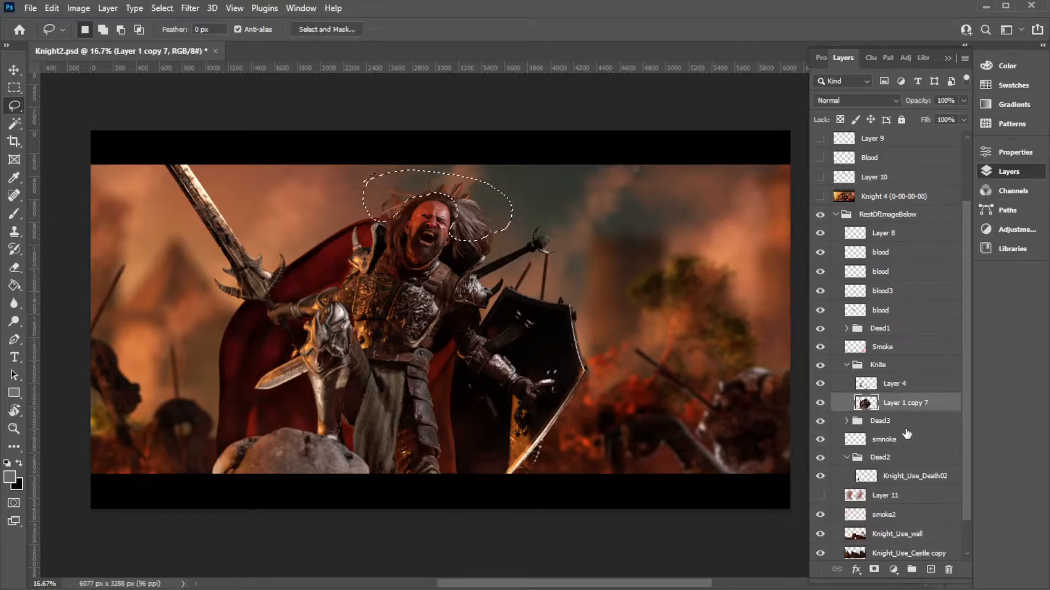
{"action": "key", "text": "ctrl+j"}
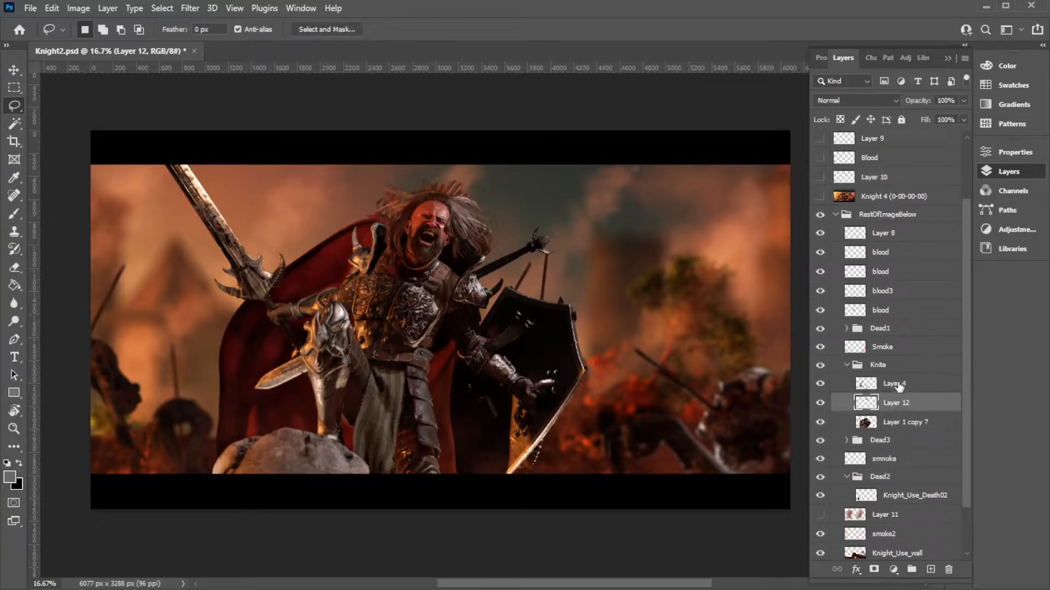
{"action": "left_click_drag", "start_coordinate": [905, 386], "coordinate": [896, 187]}
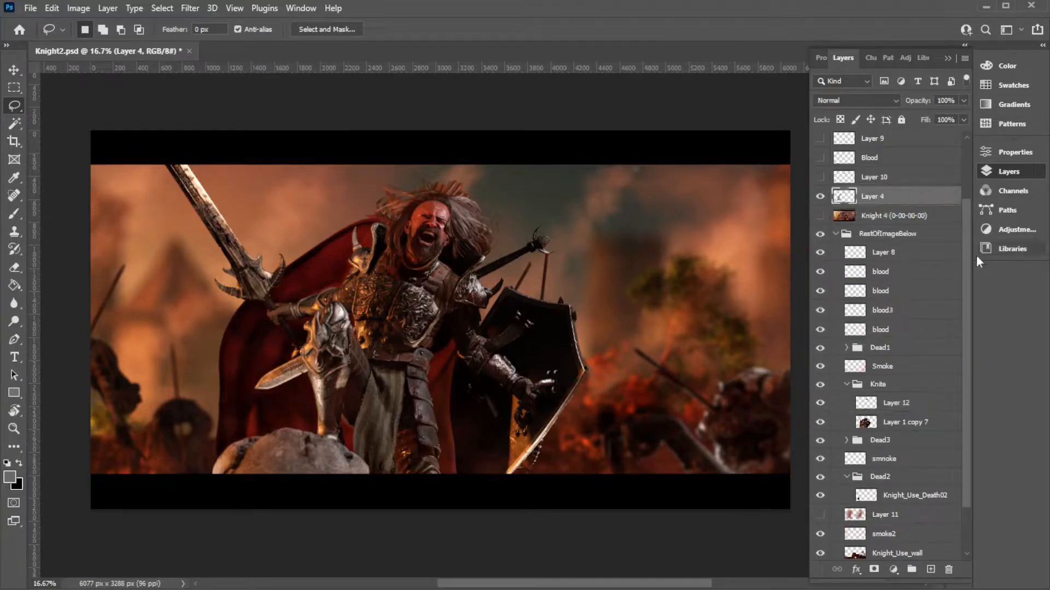
{"action": "scroll", "coordinate": [964, 220], "scroll_direction": "up", "scroll_amount": 3}
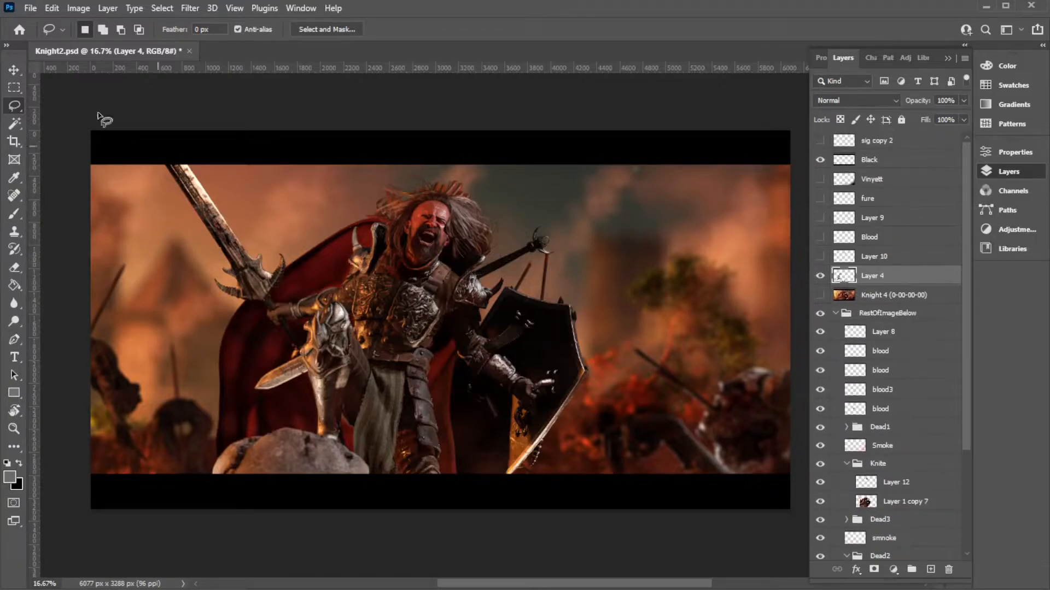
{"action": "left_click", "coordinate": [11, 71]}
{"action": "left_click_drag", "start_coordinate": [428, 203], "coordinate": [491, 204]}
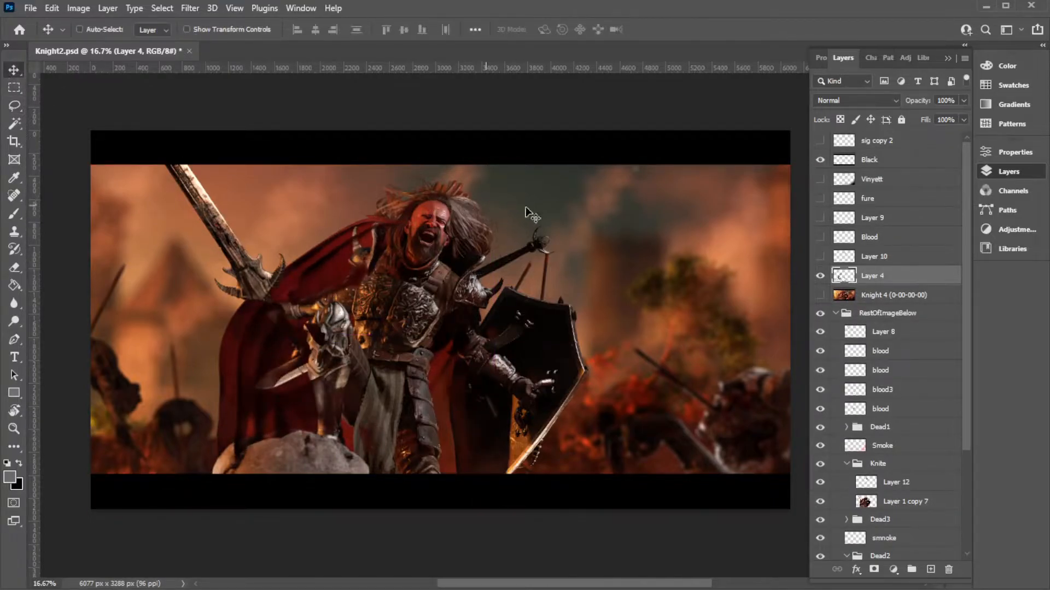
{"action": "key", "text": "ctrl+z"}
- Move Layer 12 out of the Knite group to directly above the Knight 4 layer and reposition its copied hair
{"action": "left_click_drag", "start_coordinate": [843, 268], "coordinate": [883, 261]}
{"action": "left_click_drag", "start_coordinate": [455, 208], "coordinate": [462, 217]}
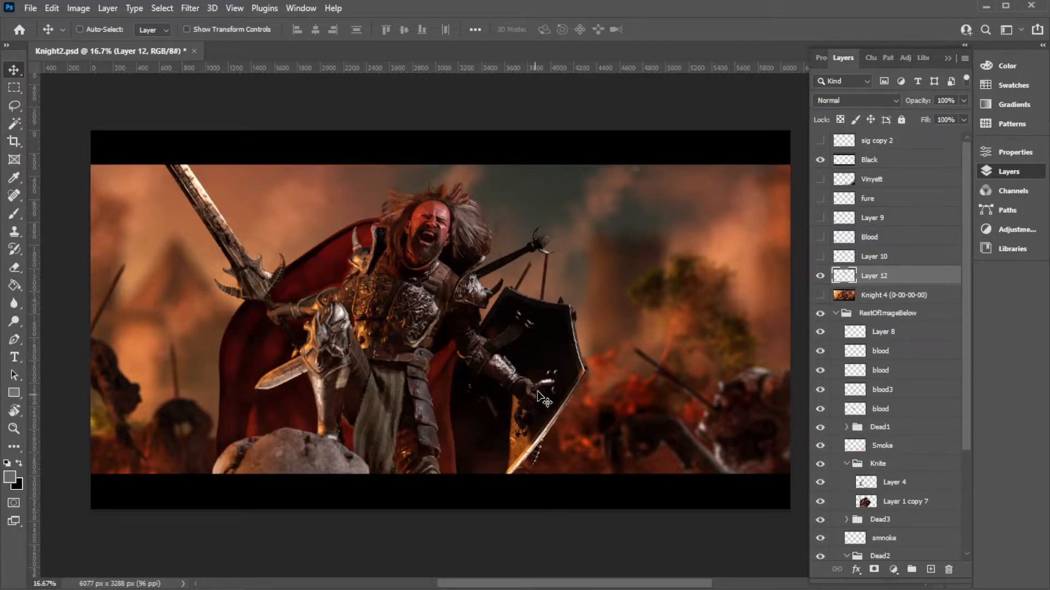
{"action": "key", "text": "ctrl+plus"}
{"action": "key", "text": "ctrl+plus"}
{"action": "left_click_drag", "start_coordinate": [344, 165], "coordinate": [441, 415]}
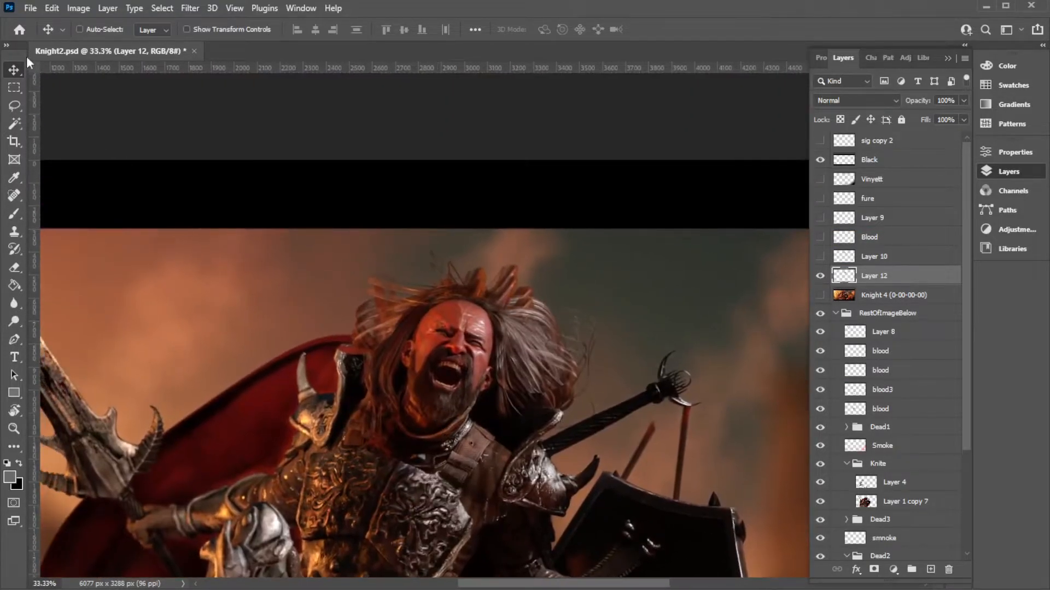
- Duplicate the Layer 12 hair six times to thicken it, and toggle the topmost copy's visibility for comparison
{"action": "key", "text": "ctrl+j"}
{"action": "key", "text": "ctrl+j"}
{"action": "key", "text": "ctrl+j"}
{"action": "key", "text": "ctrl+j"}
{"action": "key", "text": "ctrl+j"}
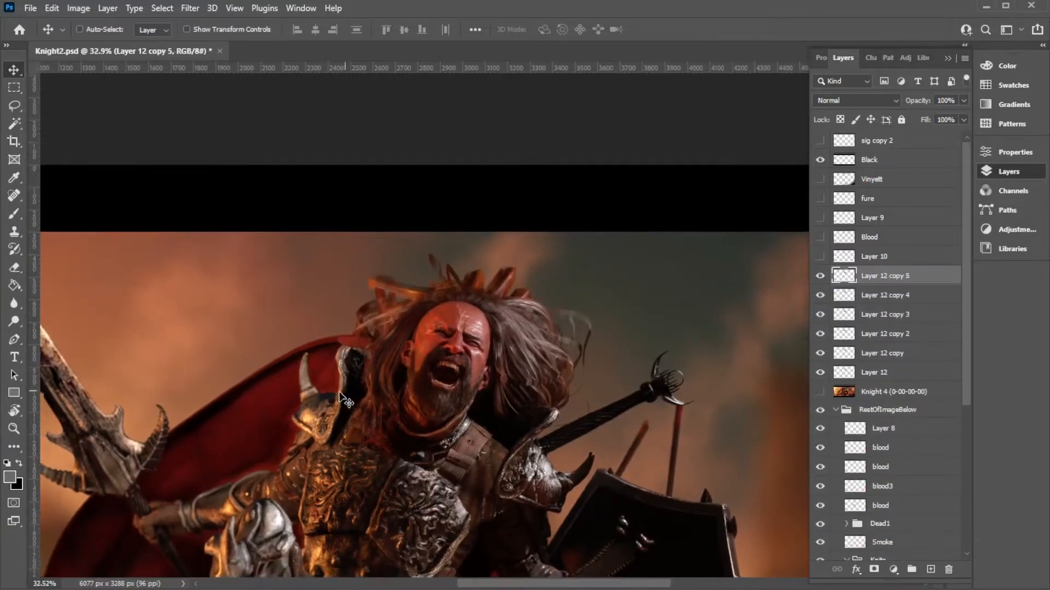
{"action": "key", "text": "ctrl+j"}
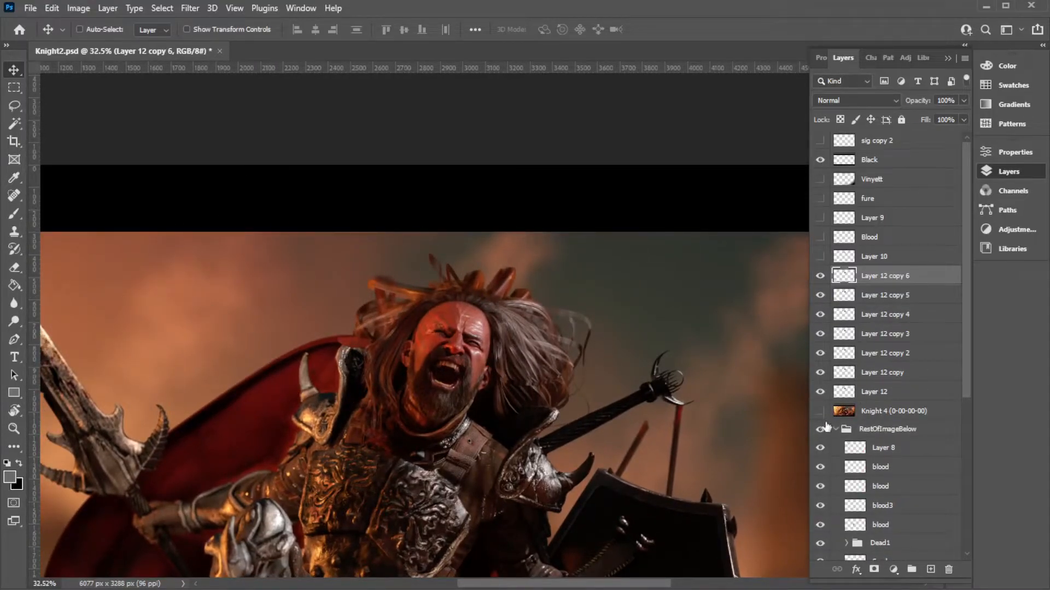
{"action": "left_click", "coordinate": [820, 278]}
{"action": "left_click", "coordinate": [819, 277]}
{"action": "left_click", "coordinate": [820, 278]}
{"action": "left_click", "coordinate": [820, 277]}
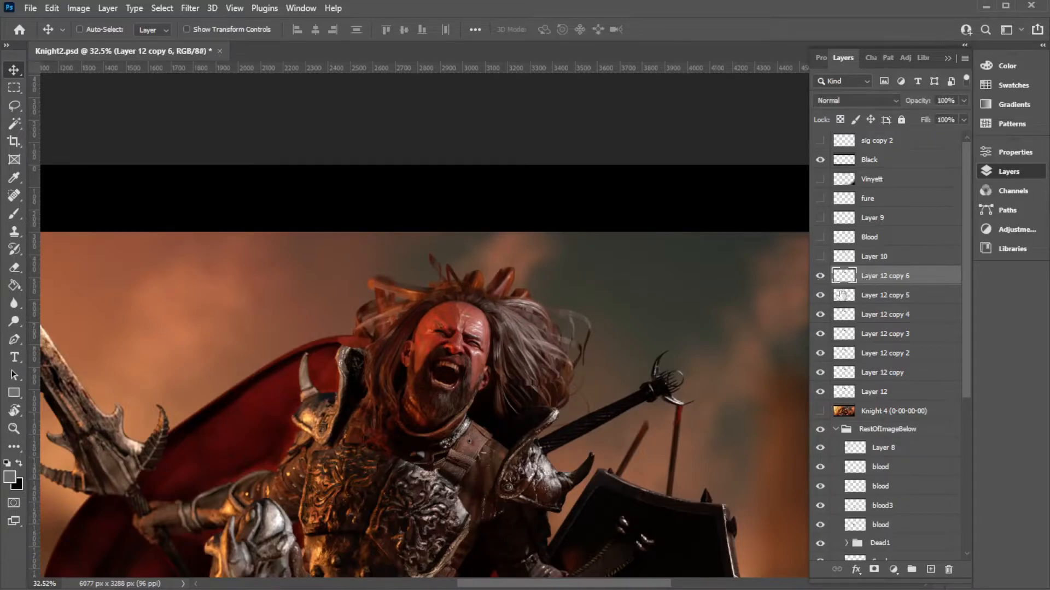
- Brighten Layer 12 copy 6 with Levels, setting the midtone input to 1.18 and the white input to 199
{"action": "left_click", "coordinate": [78, 7]}
{"action": "mouse_move", "coordinate": [94, 45]}
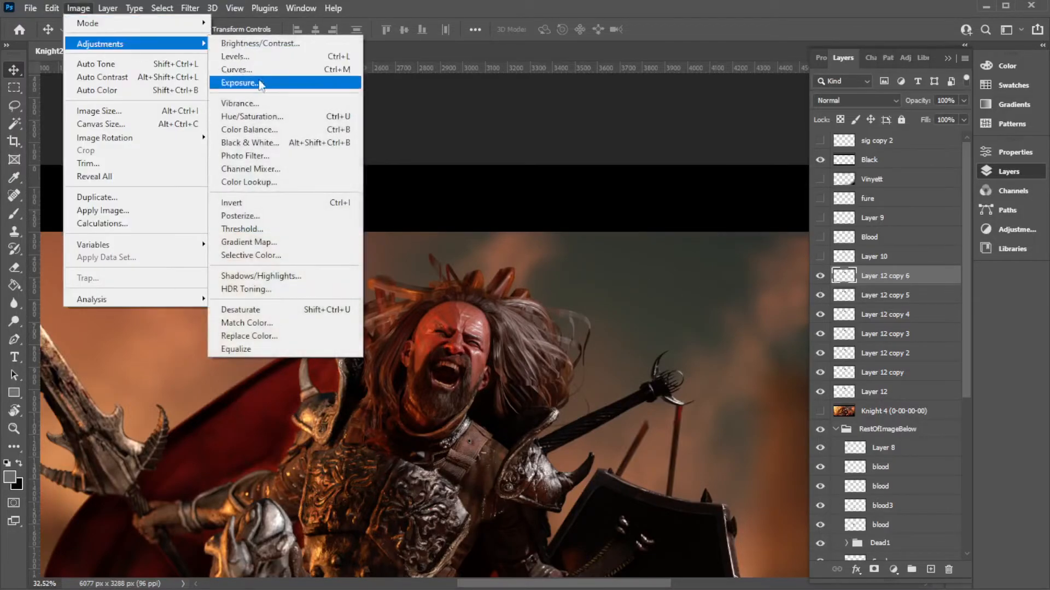
{"action": "left_click", "coordinate": [251, 57]}
{"action": "mouse_move", "coordinate": [706, 176]}
{"action": "left_mouse_down"}
{"action": "mouse_move", "coordinate": [719, 174]}
{"action": "mouse_move", "coordinate": [690, 176]}
{"action": "left_mouse_up"}
{"action": "left_click_drag", "start_coordinate": [793, 175], "coordinate": [753, 176]}
{"action": "mouse_move", "coordinate": [672, 174]}
{"action": "left_mouse_down"}
{"action": "mouse_move", "coordinate": [697, 172]}
{"action": "mouse_move", "coordinate": [679, 175]}
{"action": "left_mouse_up"}
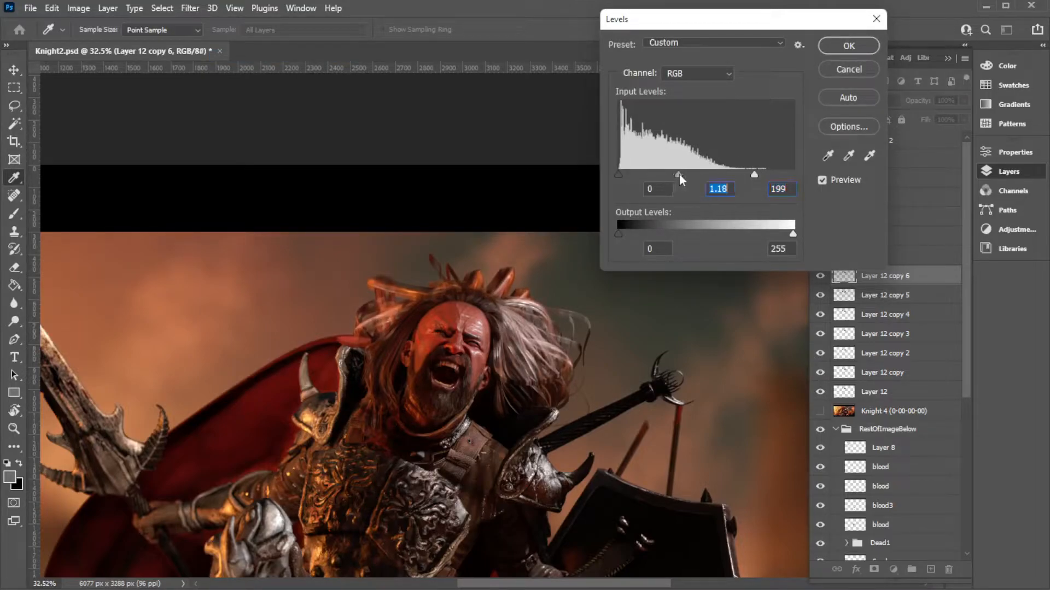
{"action": "left_click", "coordinate": [852, 47]}
- Erase parts of the brightened hair on Layer 12 copy 6 with an 89 px eraser brush
{"action": "left_click", "coordinate": [12, 269]}
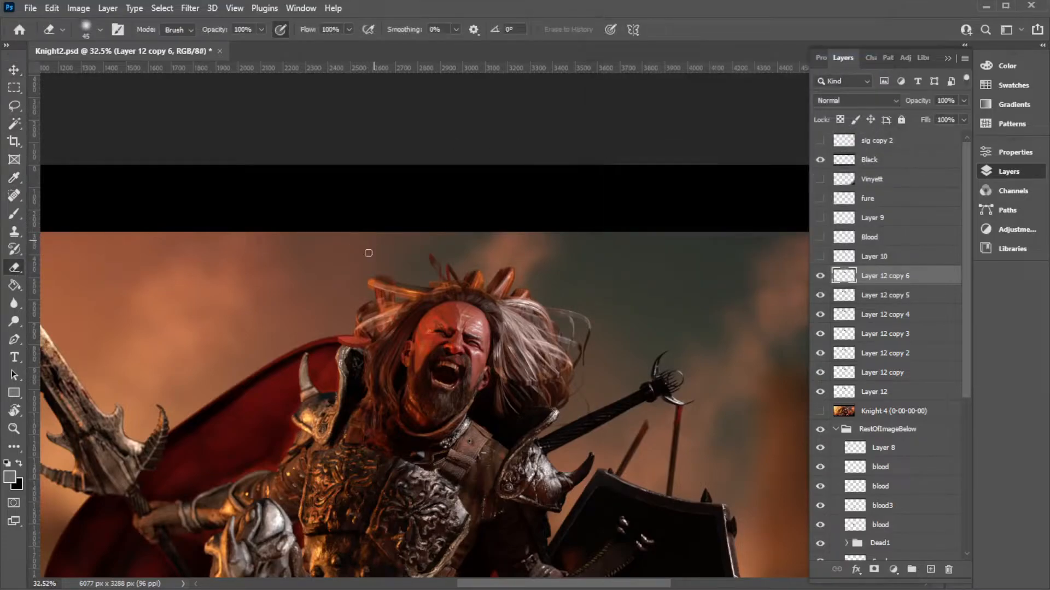
{"action": "right_click", "coordinate": [526, 285]}
{"action": "left_click", "coordinate": [391, 334]}
{"action": "mouse_move", "coordinate": [485, 304]}
{"action": "left_mouse_down"}
{"action": "mouse_move", "coordinate": [495, 305]}
{"action": "mouse_move", "coordinate": [512, 381]}
{"action": "mouse_move", "coordinate": [569, 367]}
{"action": "mouse_move", "coordinate": [553, 352]}
{"action": "mouse_move", "coordinate": [532, 353]}
{"action": "left_mouse_up"}
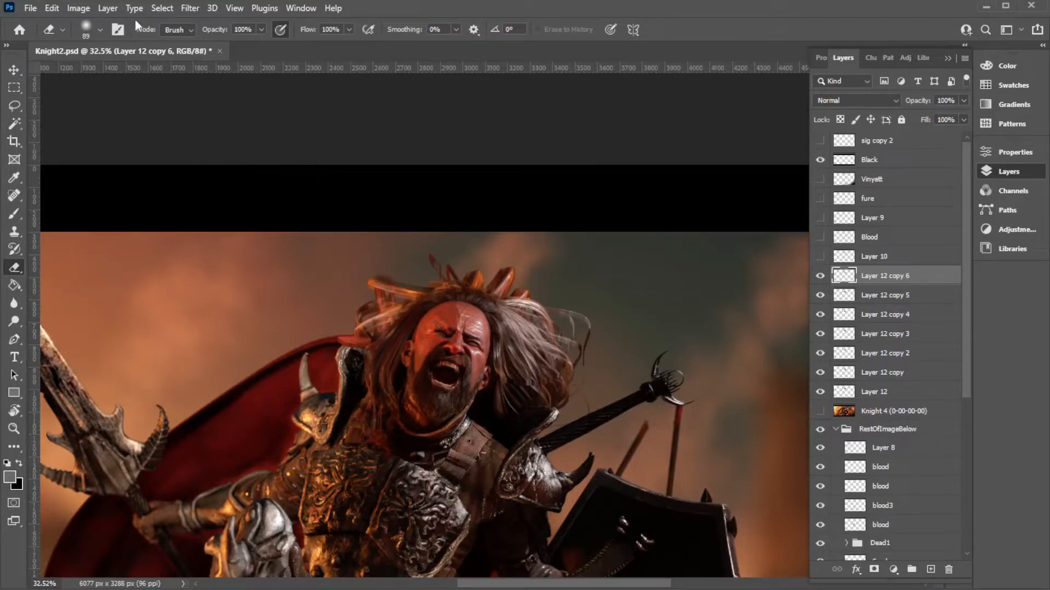
- Soften the hair on Layer 12 copy 6 with a slight Gaussian Blur
{"action": "left_click", "coordinate": [191, 8]}
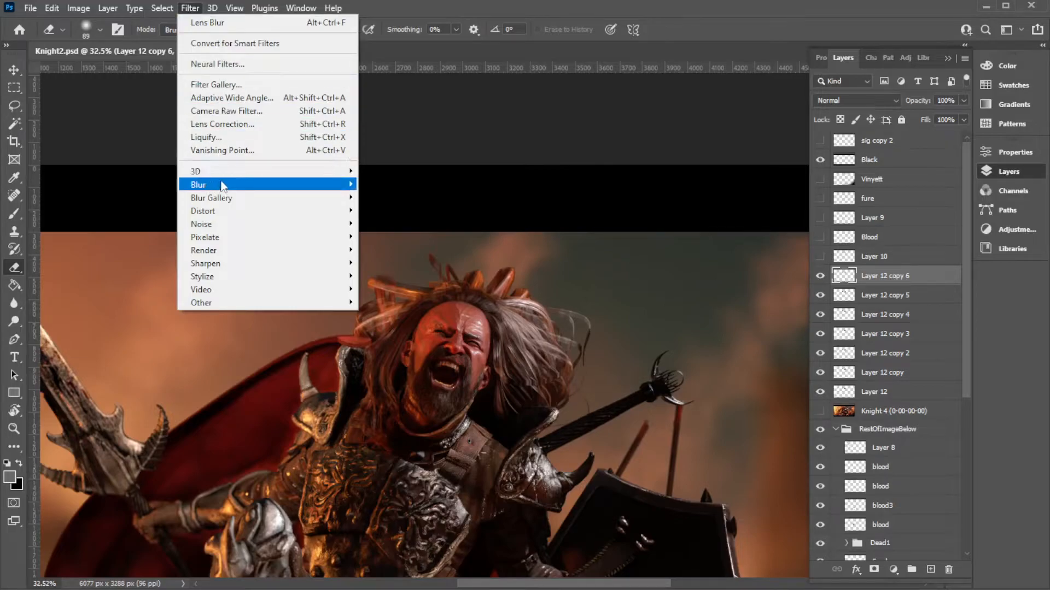
{"action": "mouse_move", "coordinate": [224, 186]}
{"action": "left_click", "coordinate": [394, 236]}
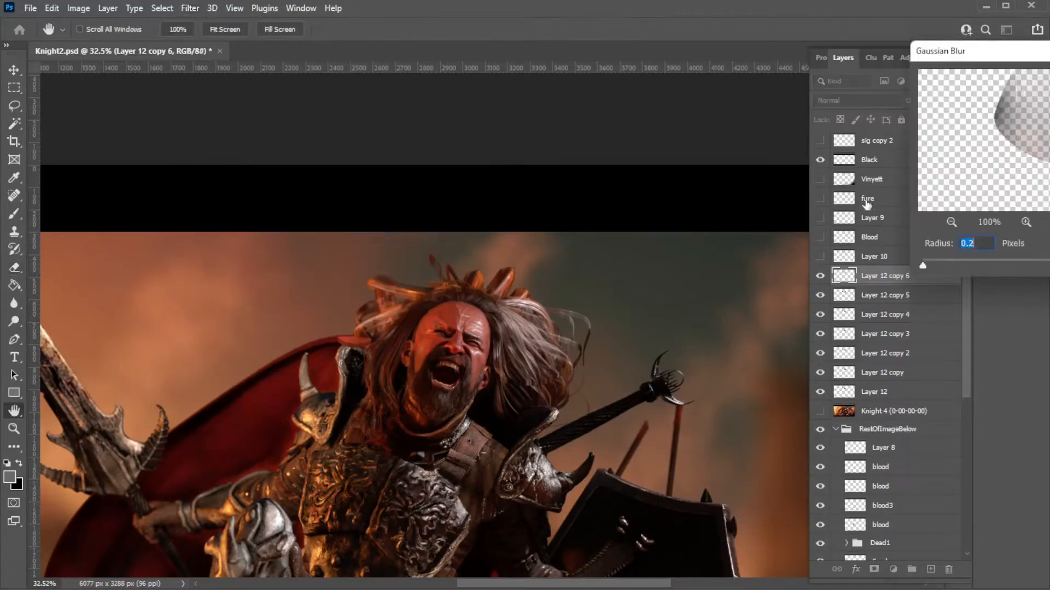
{"action": "left_click_drag", "start_coordinate": [943, 263], "coordinate": [952, 264]}
{"action": "key", "text": "Return"}
- Erase the blurred hair around the knight's face on Layer 12 copy 6, compare with and without it, and hide the layer
{"action": "key", "text": "e"}
{"action": "mouse_move", "coordinate": [498, 318]}
{"action": "left_mouse_down"}
{"action": "mouse_move", "coordinate": [533, 344]}
{"action": "mouse_move", "coordinate": [510, 308]}
{"action": "mouse_move", "coordinate": [523, 312]}
{"action": "mouse_move", "coordinate": [528, 345]}
{"action": "left_mouse_up"}
{"action": "mouse_move", "coordinate": [436, 293]}
{"action": "left_mouse_down"}
{"action": "mouse_move", "coordinate": [457, 293]}
{"action": "mouse_move", "coordinate": [405, 296]}
{"action": "mouse_move", "coordinate": [410, 363]}
{"action": "left_mouse_up"}
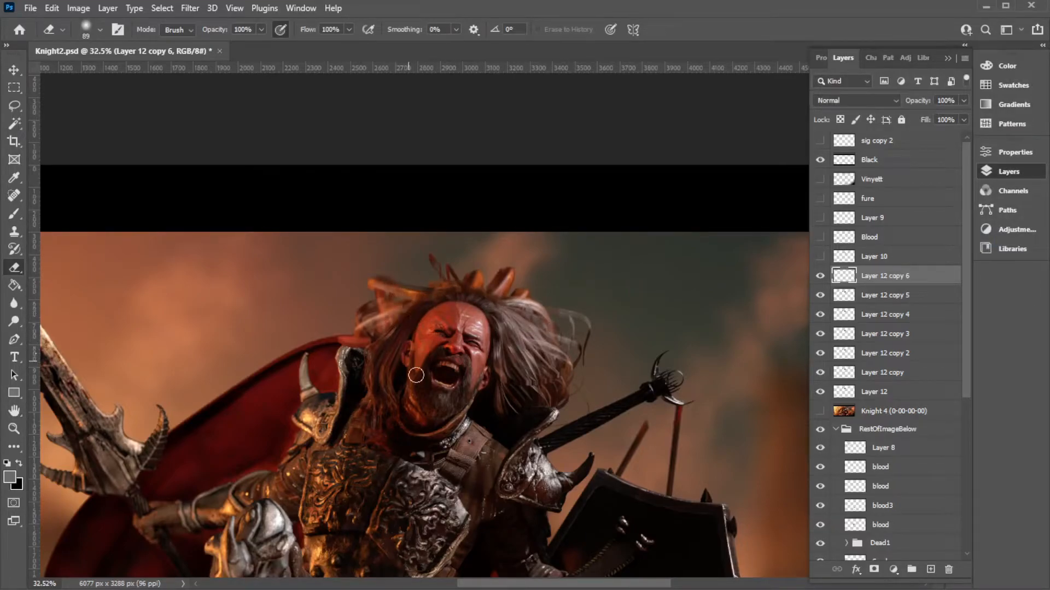
{"action": "mouse_move", "coordinate": [498, 311]}
{"action": "left_mouse_down"}
{"action": "mouse_move", "coordinate": [507, 382]}
{"action": "mouse_move", "coordinate": [520, 395]}
{"action": "mouse_move", "coordinate": [489, 298]}
{"action": "mouse_move", "coordinate": [533, 358]}
{"action": "left_mouse_up"}
{"action": "left_click", "coordinate": [821, 276]}
{"action": "left_click", "coordinate": [821, 276]}
{"action": "left_click", "coordinate": [821, 277]}
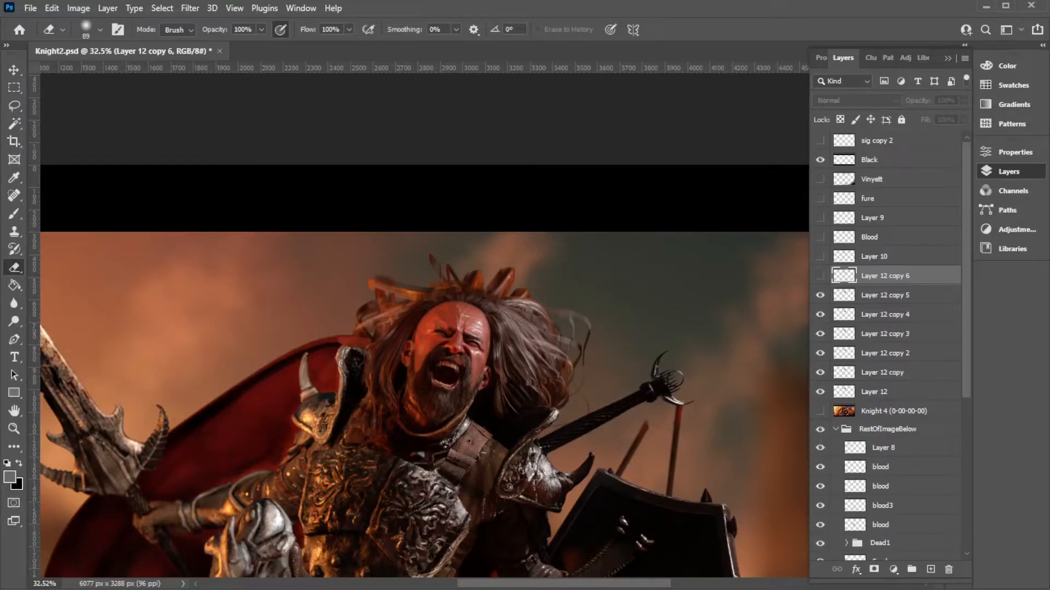
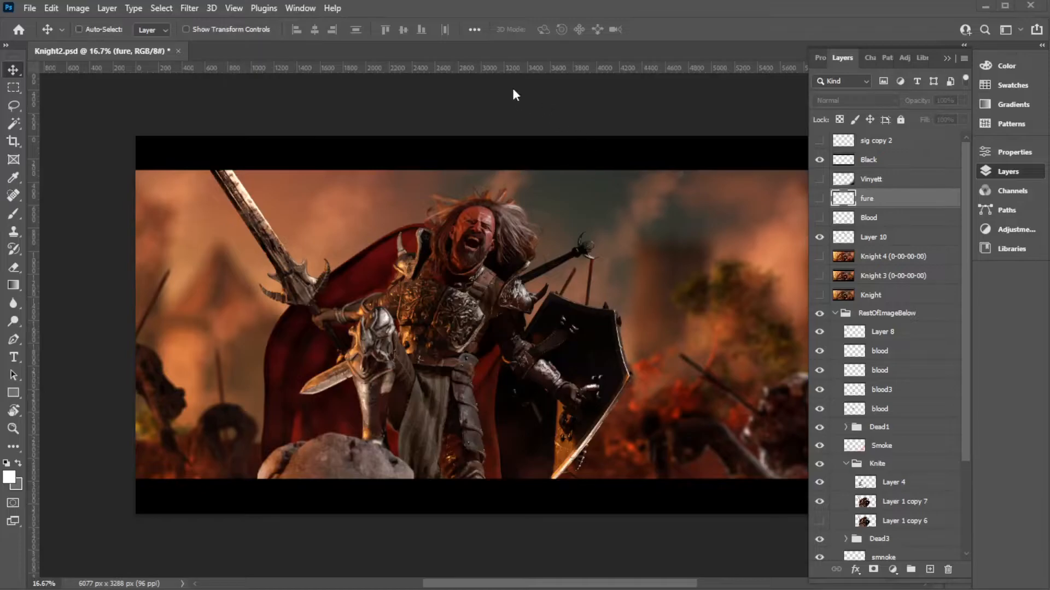
- Center the full image and toggle Layer 10's visibility to compare its effect, leaving it shown
{"action": "left_click_drag", "start_coordinate": [581, 104], "coordinate": [536, 110]}
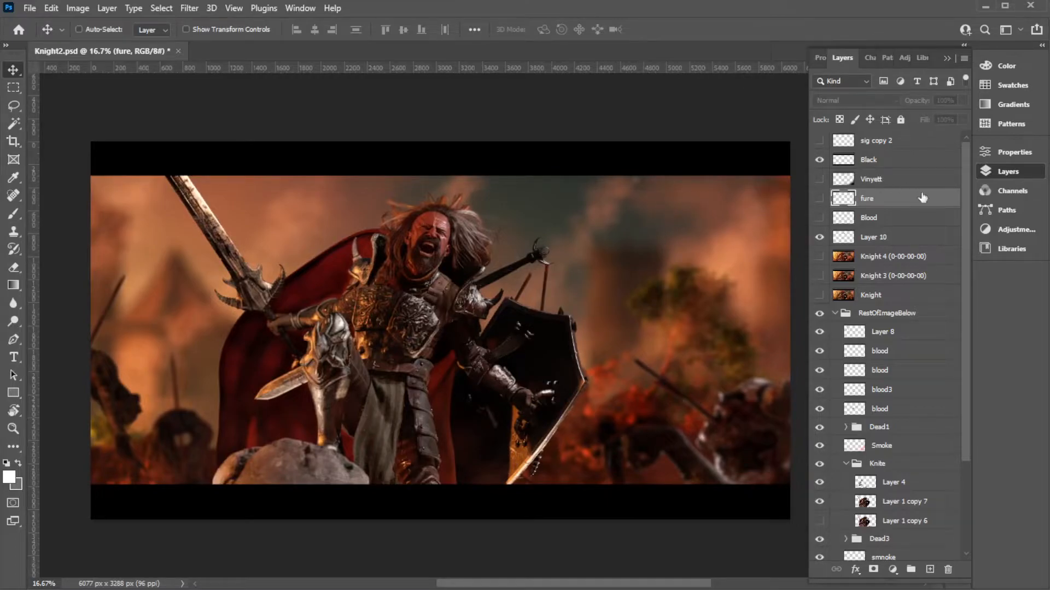
{"action": "left_click", "coordinate": [819, 238]}
{"action": "left_click", "coordinate": [819, 237]}
{"action": "left_click", "coordinate": [819, 237]}
{"action": "left_click", "coordinate": [819, 237]}
- Select the Blood layer above Layer 10 and toggle its visibility to compare the blood specks, leaving it hidden
{"action": "left_click", "coordinate": [865, 218]}
{"action": "left_click", "coordinate": [820, 218]}
{"action": "left_click", "coordinate": [820, 218]}
{"action": "left_click", "coordinate": [819, 218]}
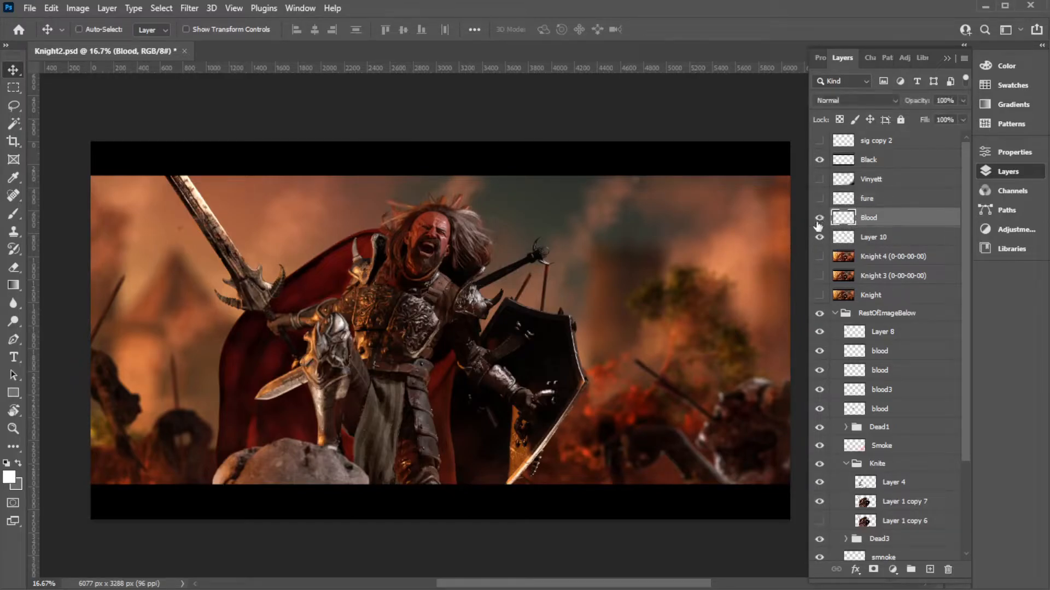
{"action": "left_click", "coordinate": [820, 219]}
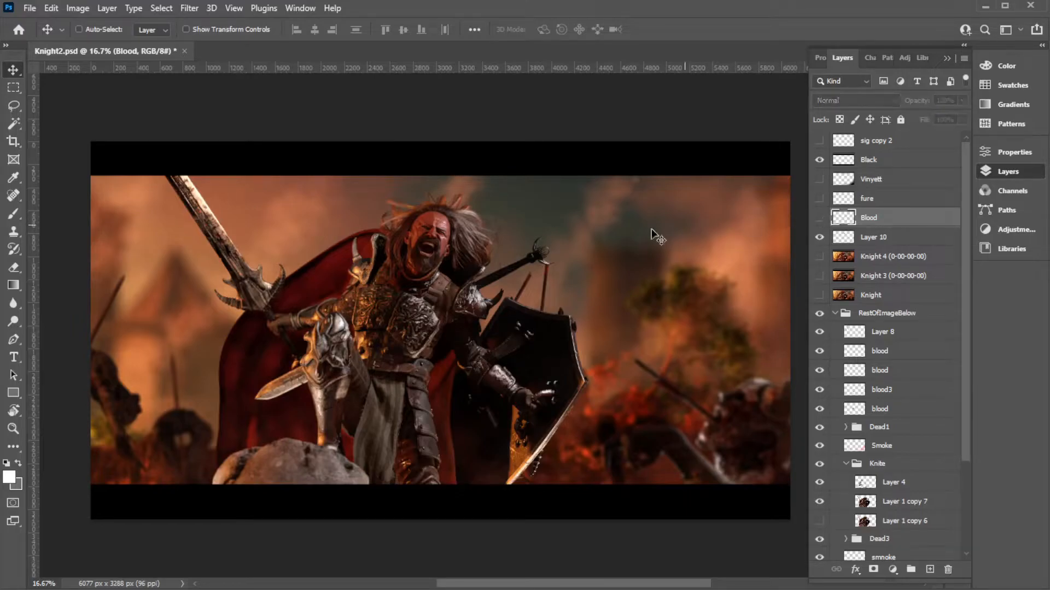
{"action": "left_click", "coordinate": [819, 219]}
{"action": "left_click", "coordinate": [819, 219]}
- Create a new layer named dust directly above the Blood layer
{"action": "left_click", "coordinate": [963, 58]}
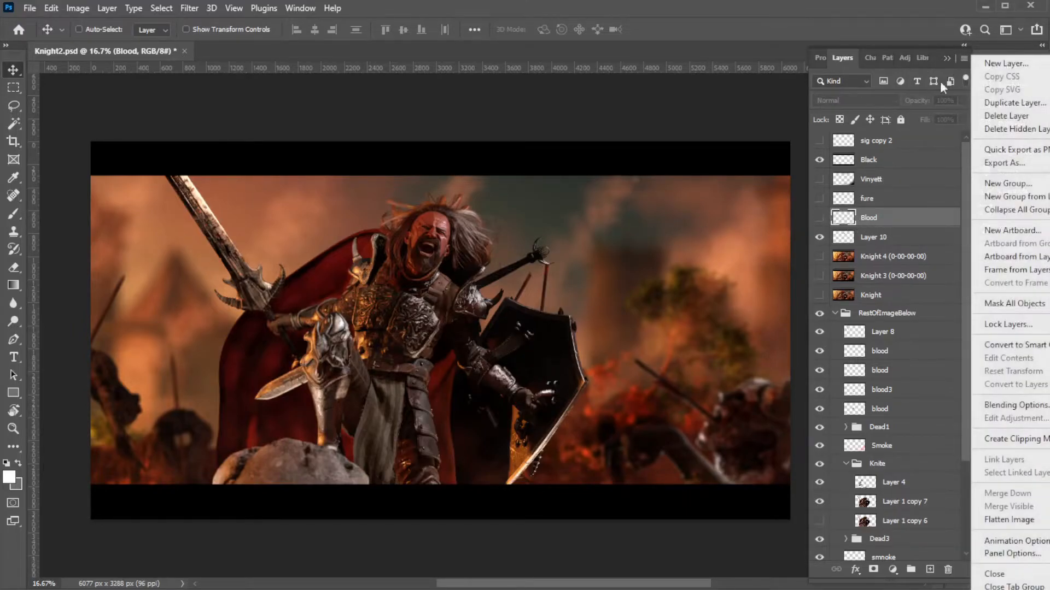
{"action": "left_click", "coordinate": [996, 61]}
{"action": "type", "text": "d"}
{"action": "key", "text": "Return"}
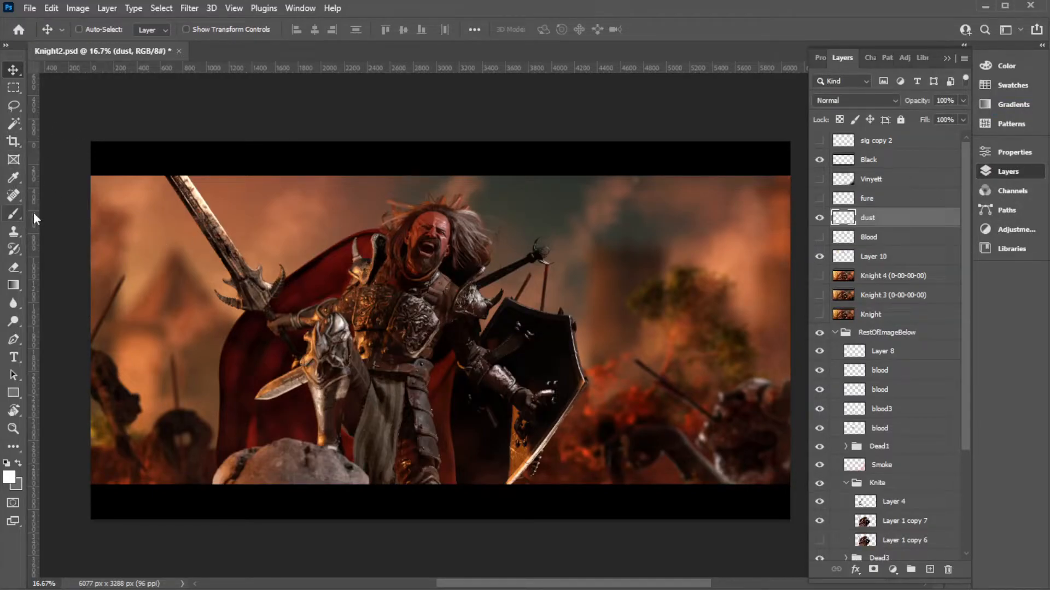
- Sample a reddish-brown foreground color from the image and activate the Brush tool
{"action": "left_click", "coordinate": [55, 237]}
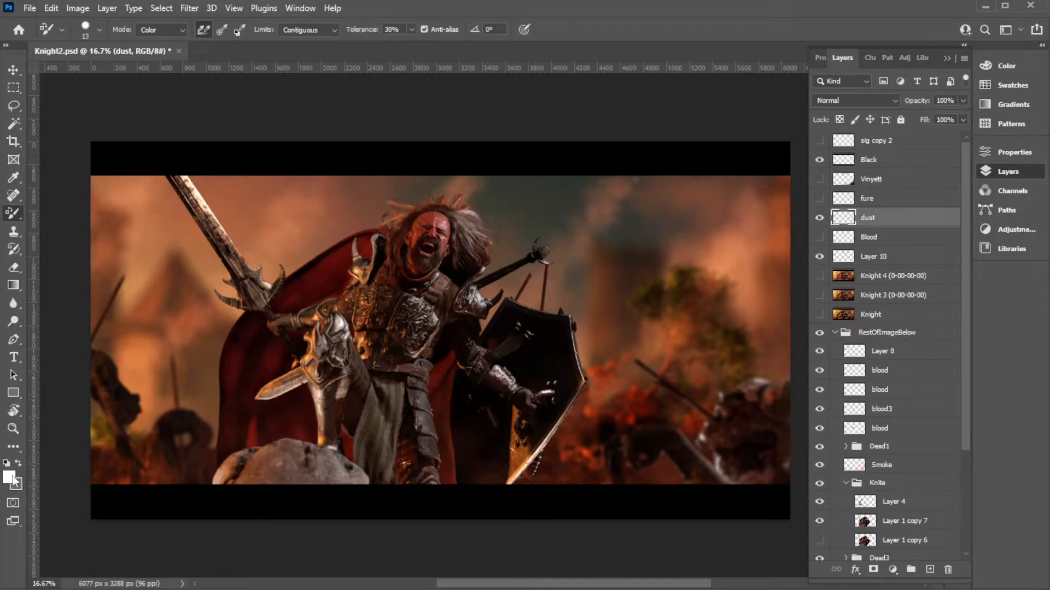
{"action": "key", "text": "i"}
{"action": "key", "text": "b"}
{"action": "left_click", "coordinate": [185, 257], "text": "alt"}
{"action": "right_click", "coordinate": [16, 219]}
{"action": "left_click", "coordinate": [55, 211]}
- Paint scattered dust specks across the sky on the dust layer with a 45 px Soft Round brush at 0% hardness
{"action": "right_click", "coordinate": [269, 218]}
{"action": "left_click_drag", "start_coordinate": [353, 249], "coordinate": [362, 252]}
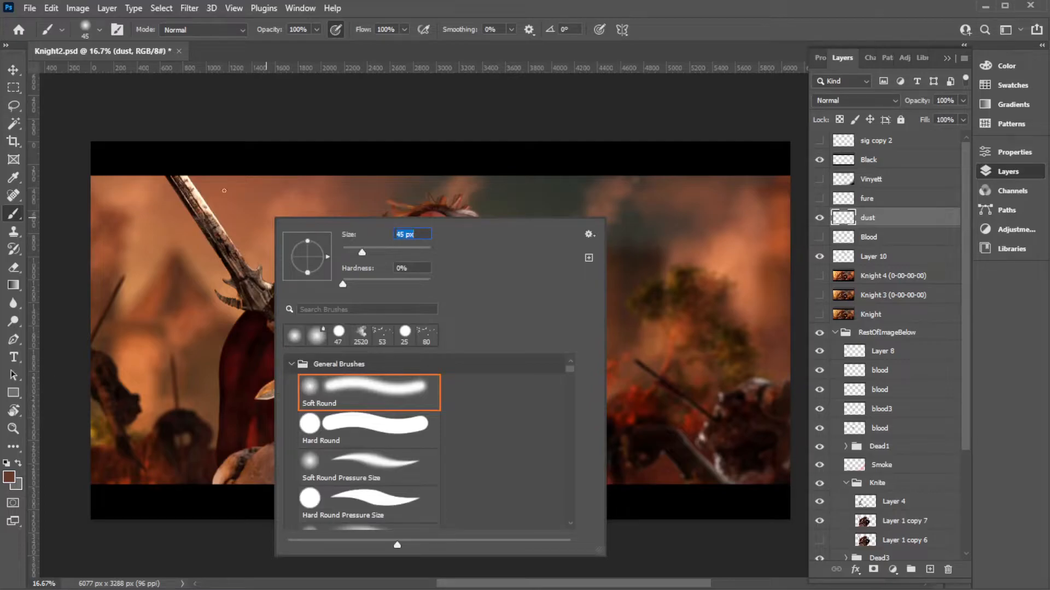
{"action": "left_click", "coordinate": [214, 193]}
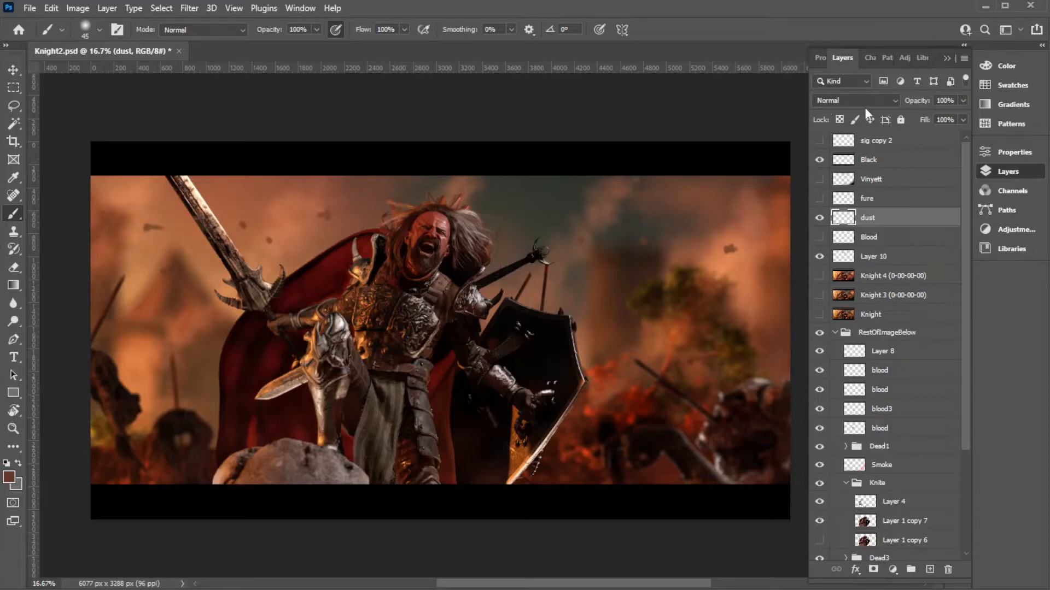
- Preview several blend modes on the dust layer, including Multiply and Screen, and set it to Darker Color
{"action": "left_click", "coordinate": [885, 100]}
{"action": "left_click", "coordinate": [842, 153]}
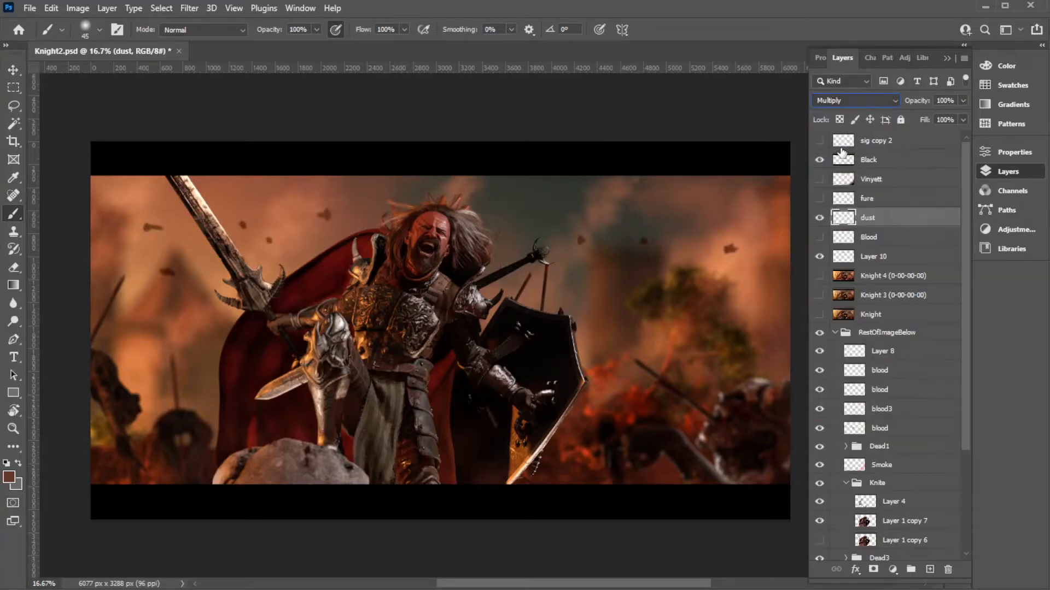
{"action": "key", "text": "Down"}
{"action": "key", "text": "Down"}
{"action": "key", "text": "Down"}
{"action": "key", "text": "Down"}
{"action": "key", "text": "Down"}
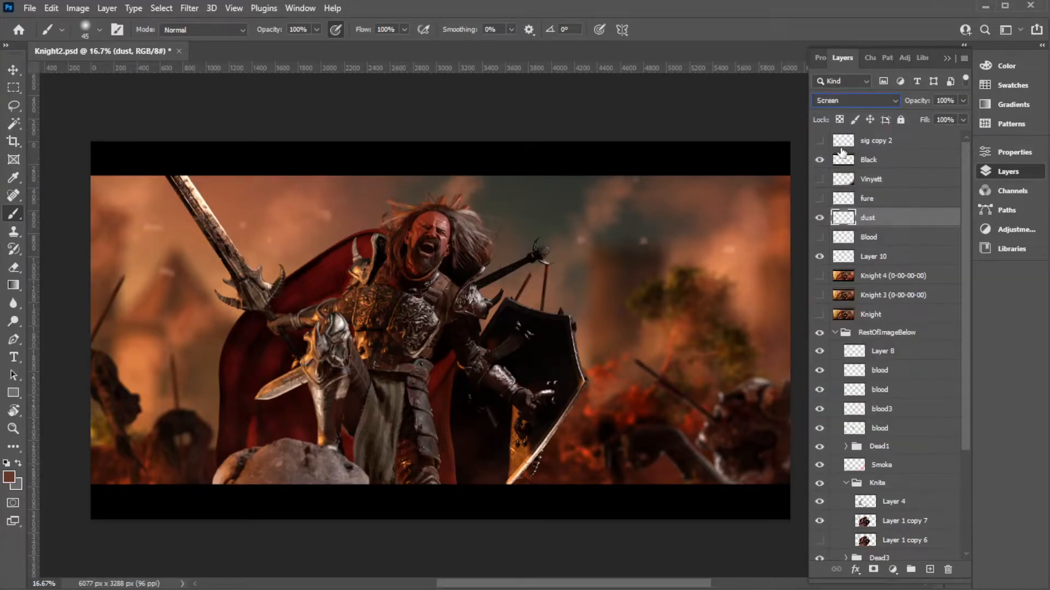
{"action": "key", "text": "Down"}
{"action": "key", "text": "Down"}
{"action": "key", "text": "Down"}
{"action": "key", "text": "Up"}
{"action": "key", "text": "Up"}
{"action": "key", "text": "Up"}
{"action": "key", "text": "Up"}
{"action": "key", "text": "Up"}
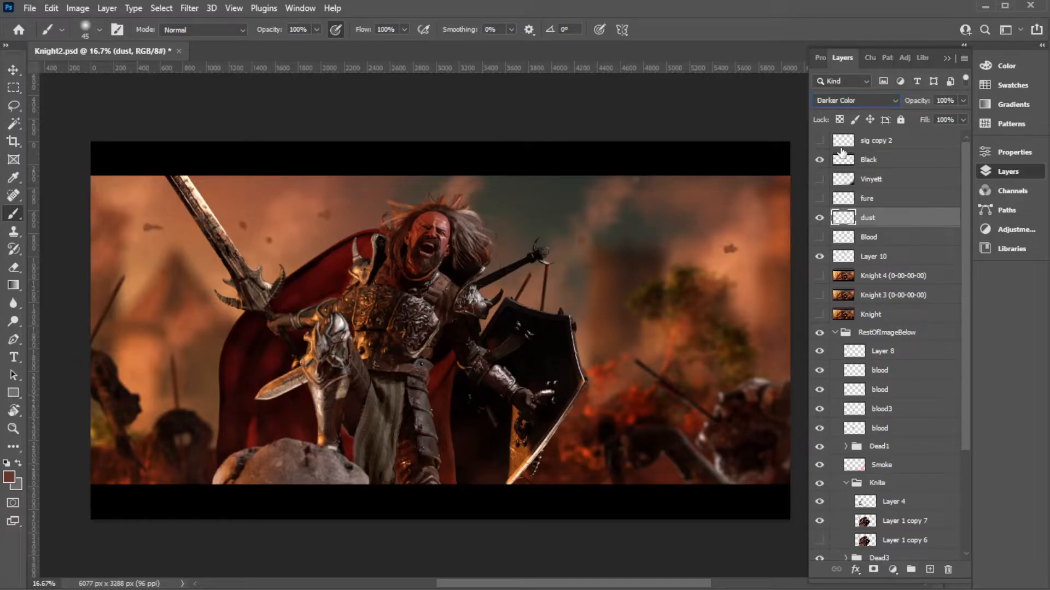
- Soften the dust specks by applying a low-radius Gaussian Blur to the dust layer
{"action": "left_click", "coordinate": [190, 7]}
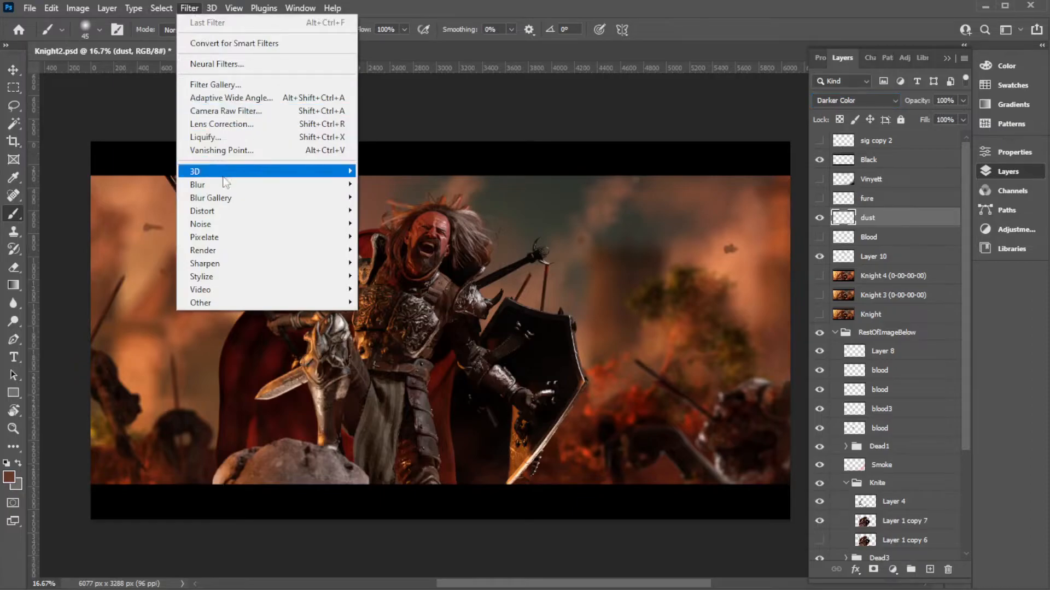
{"action": "mouse_move", "coordinate": [234, 186]}
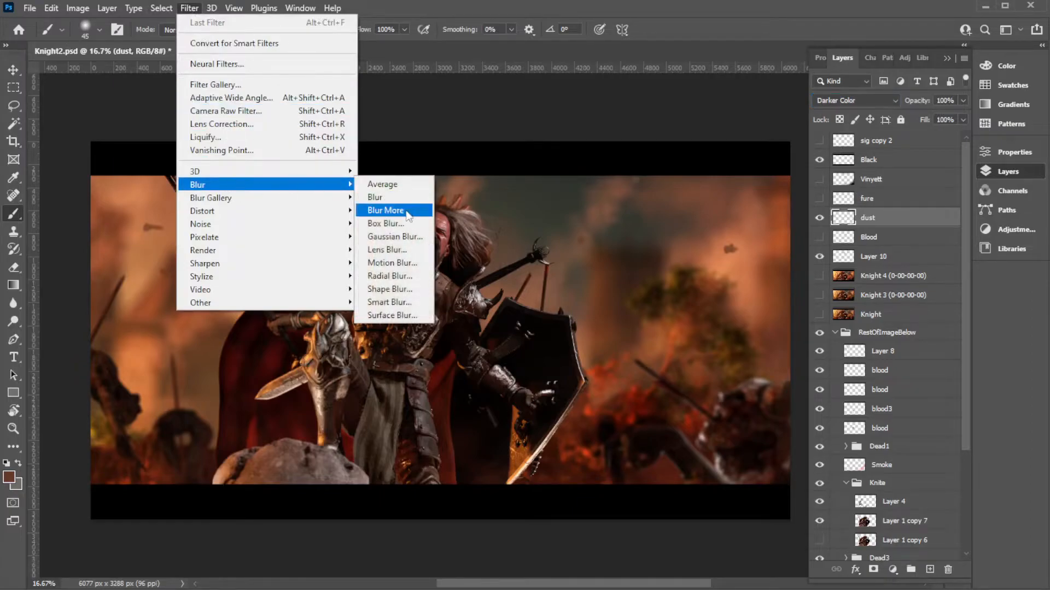
{"action": "left_click", "coordinate": [393, 236]}
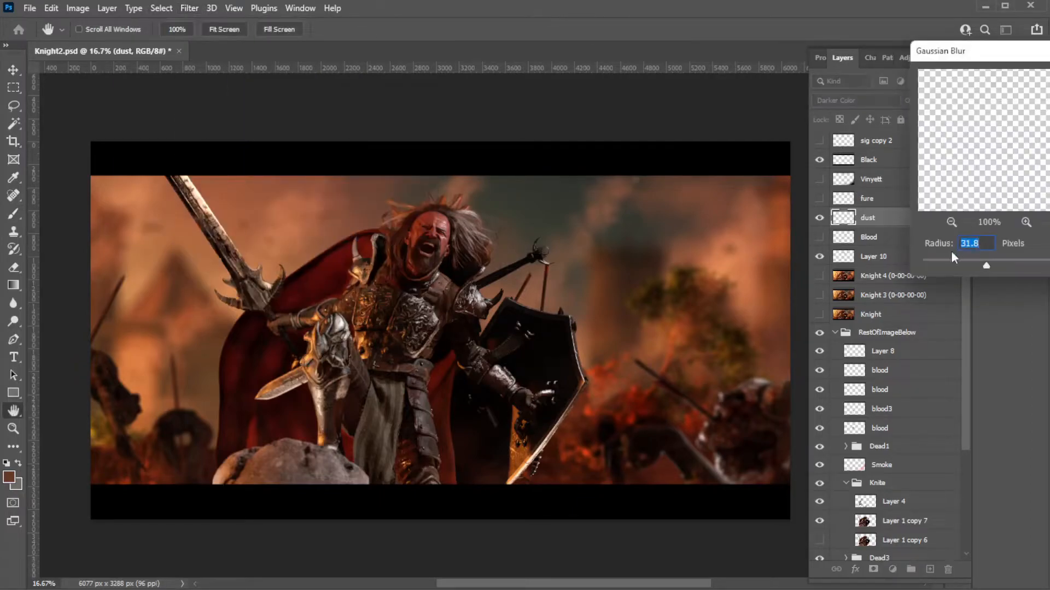
{"action": "left_click", "coordinate": [957, 265]}
{"action": "key", "text": "Return"}
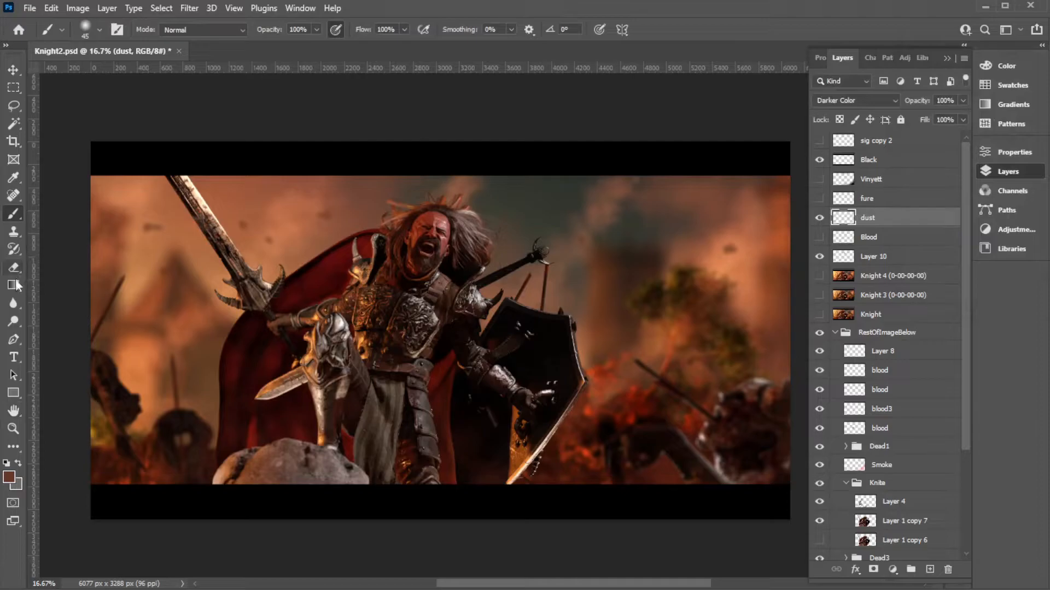
- Erase the dust speck in the sky beside the sword with a 108 px soft Eraser and show the Blood layer
{"action": "left_click", "coordinate": [14, 268]}
{"action": "right_click", "coordinate": [290, 208]}
{"action": "left_click_drag", "start_coordinate": [410, 246], "coordinate": [414, 247]}
{"action": "left_click", "coordinate": [159, 232]}
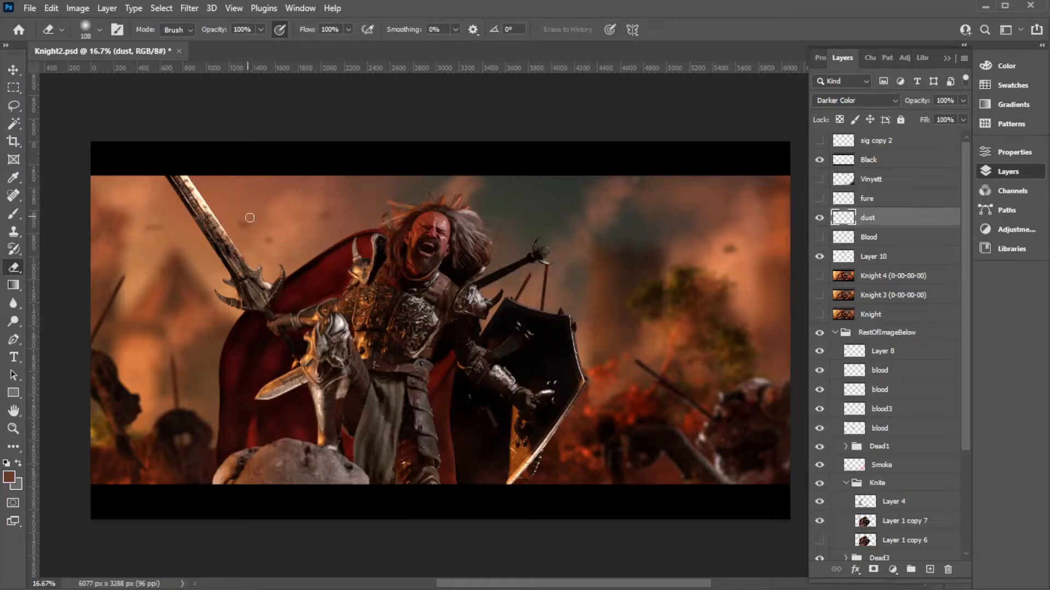
{"action": "left_click", "coordinate": [819, 237]}
- Colorize the dust layer with Hue/Saturation, using hue 20, a raised saturation and a darker lightness
{"action": "left_click", "coordinate": [77, 8]}
{"action": "mouse_move", "coordinate": [105, 43]}
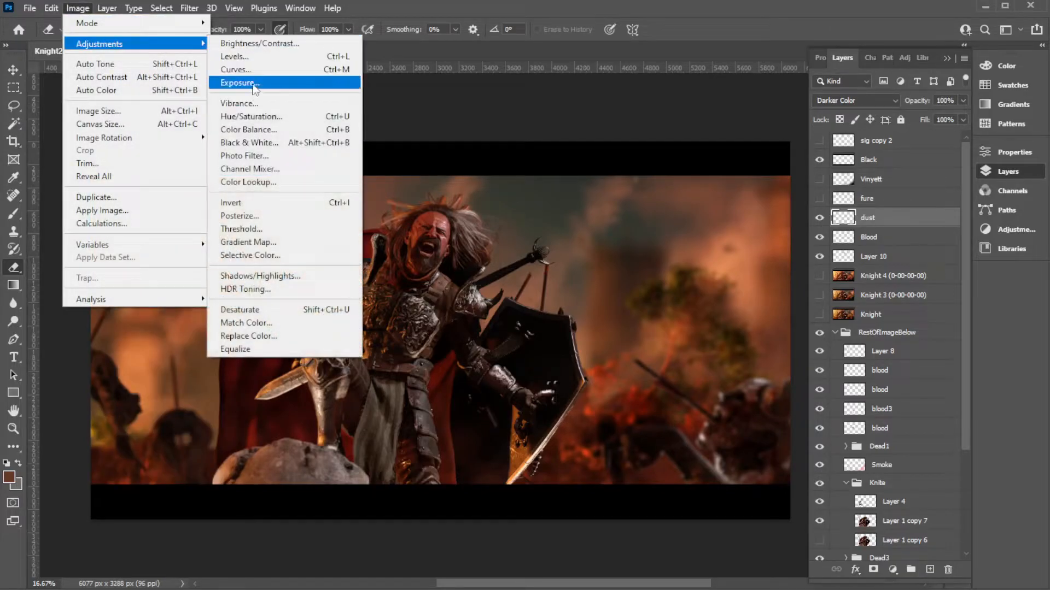
{"action": "left_click", "coordinate": [252, 116]}
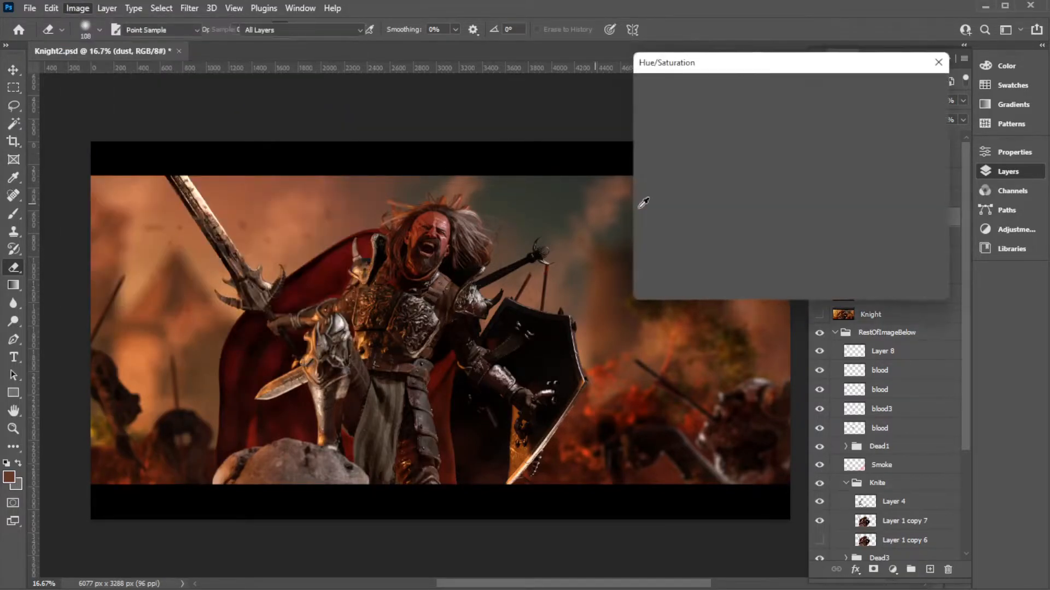
{"action": "left_click", "coordinate": [892, 239]}
{"action": "mouse_move", "coordinate": [721, 192]}
{"action": "left_mouse_down"}
{"action": "mouse_move", "coordinate": [771, 189]}
{"action": "mouse_move", "coordinate": [730, 195]}
{"action": "left_mouse_up"}
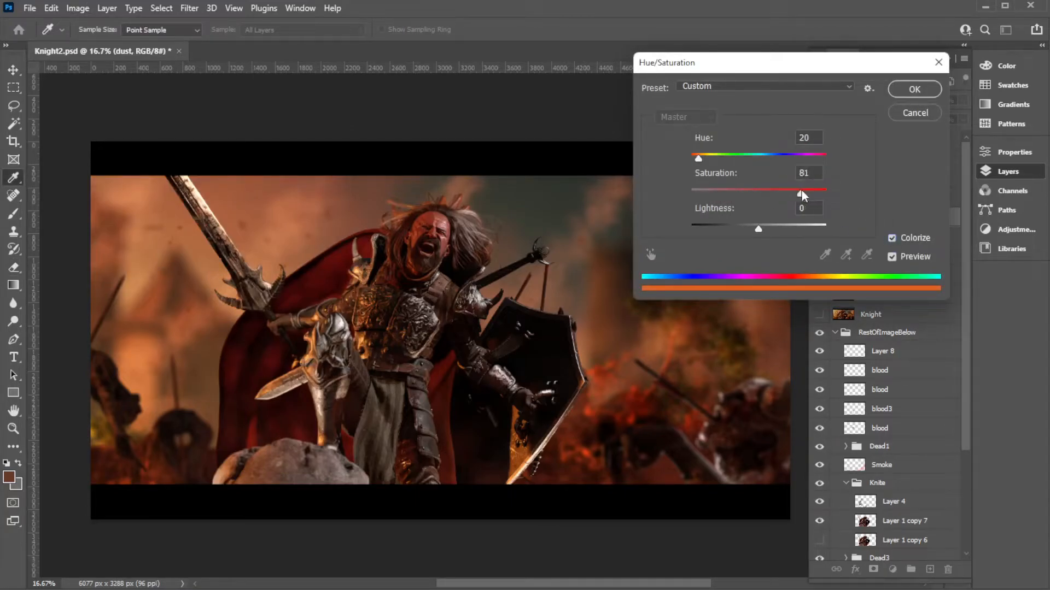
{"action": "left_click_drag", "start_coordinate": [762, 226], "coordinate": [742, 228]}
{"action": "left_click", "coordinate": [914, 89]}
{"action": "key", "text": "e"}
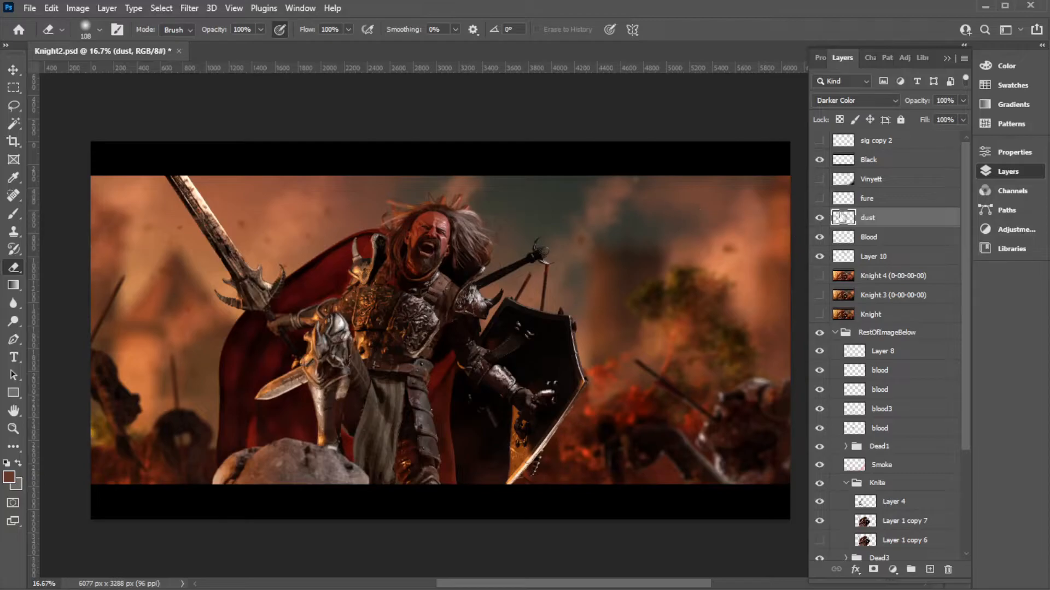
- Compare the image with and without the dust specks and delete the dust layer
{"action": "left_click", "coordinate": [820, 218]}
{"action": "left_click", "coordinate": [820, 219]}
{"action": "left_click", "coordinate": [819, 218]}
{"action": "left_click", "coordinate": [822, 236]}
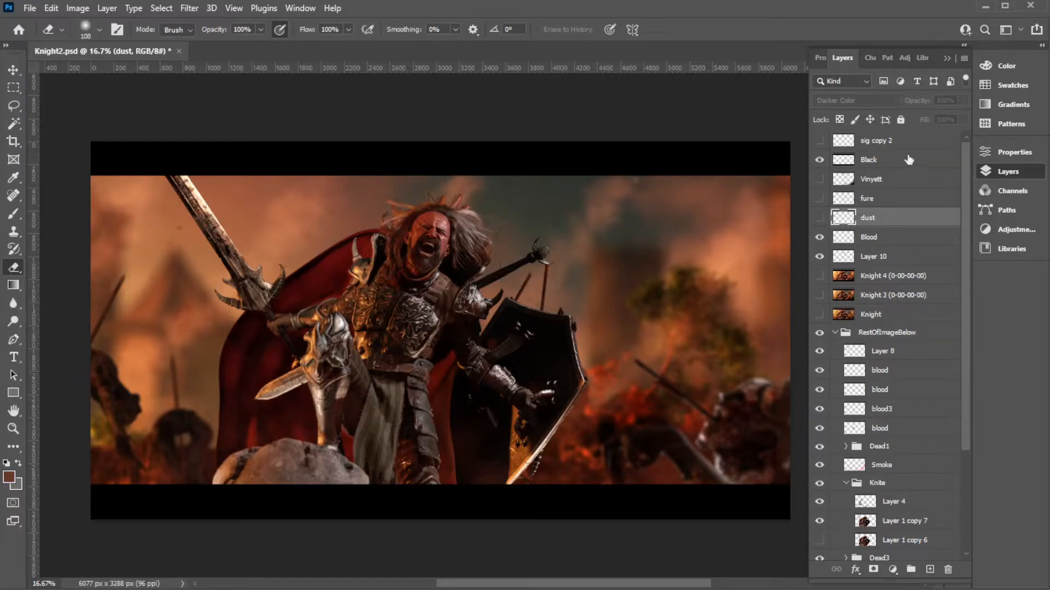
{"action": "left_click_drag", "start_coordinate": [884, 222], "coordinate": [947, 569]}
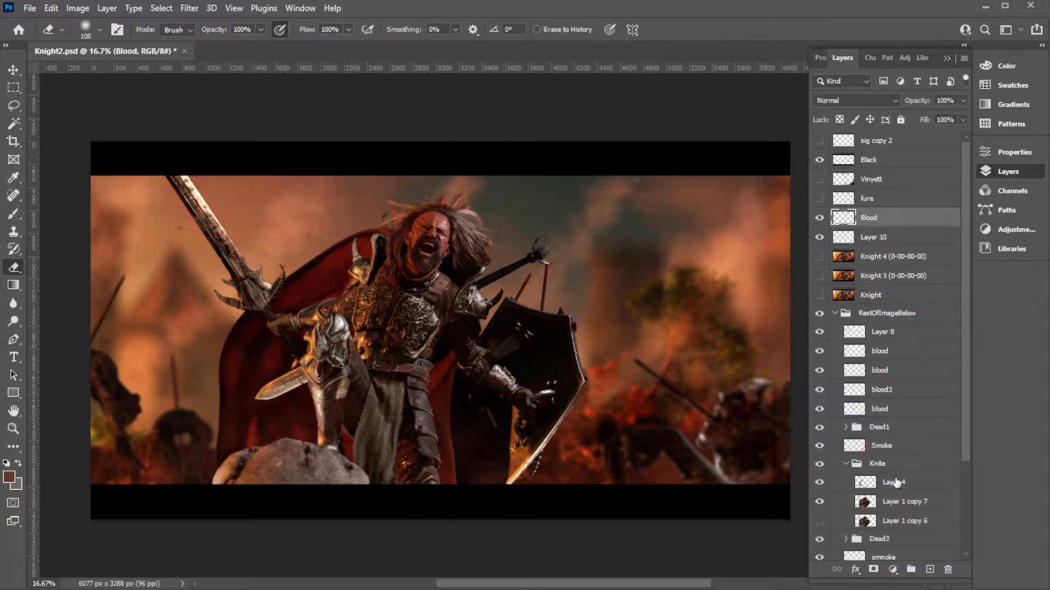
- Examine what the fure and Vinyett layers each contribute by toggling their visibility
{"action": "left_click", "coordinate": [819, 199]}
{"action": "left_click", "coordinate": [819, 201]}
{"action": "left_click", "coordinate": [820, 200]}
{"action": "left_click", "coordinate": [820, 200]}
{"action": "left_click", "coordinate": [819, 200]}
{"action": "left_click", "coordinate": [819, 180]}
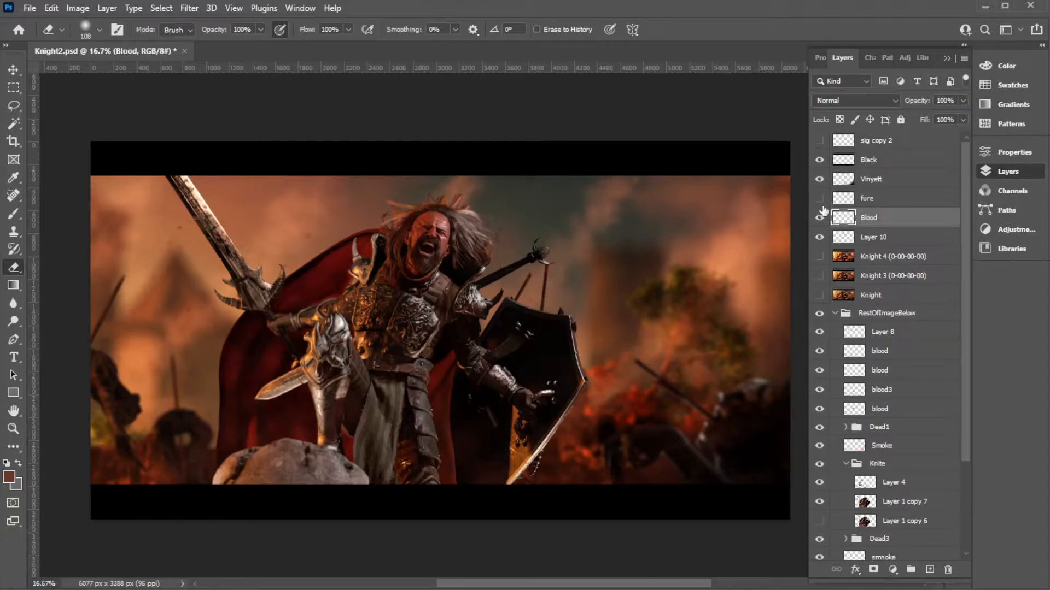
{"action": "left_click", "coordinate": [820, 180]}
{"action": "left_click", "coordinate": [820, 179]}
{"action": "left_click", "coordinate": [821, 182]}
- Create a new layer named vinyett directly above the Blood layer
{"action": "left_click", "coordinate": [964, 58]}
{"action": "left_click", "coordinate": [989, 66]}
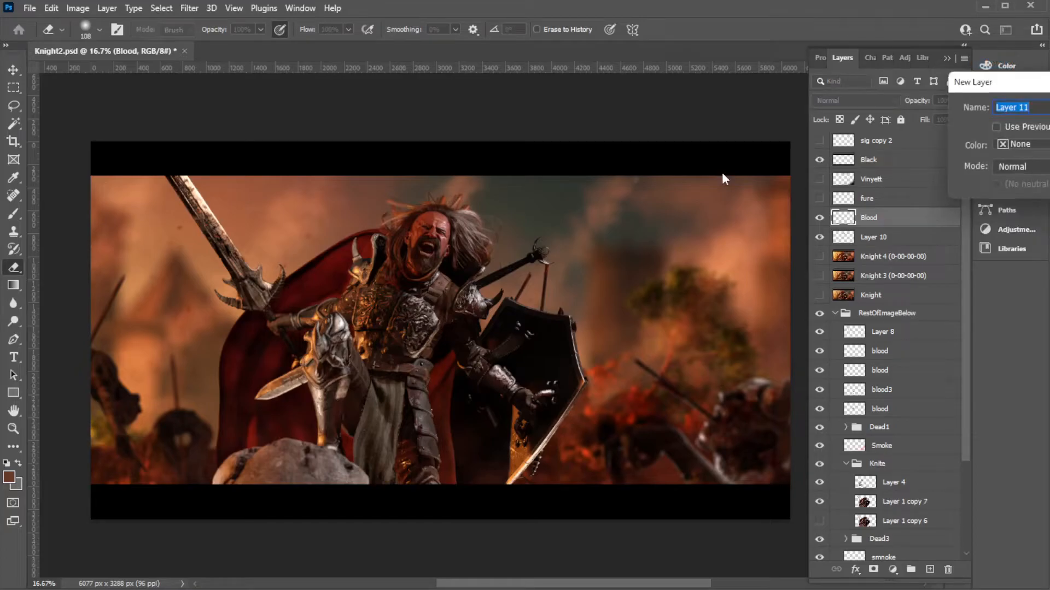
{"action": "type", "text": "vinyett"}
{"action": "key", "text": "Return"}
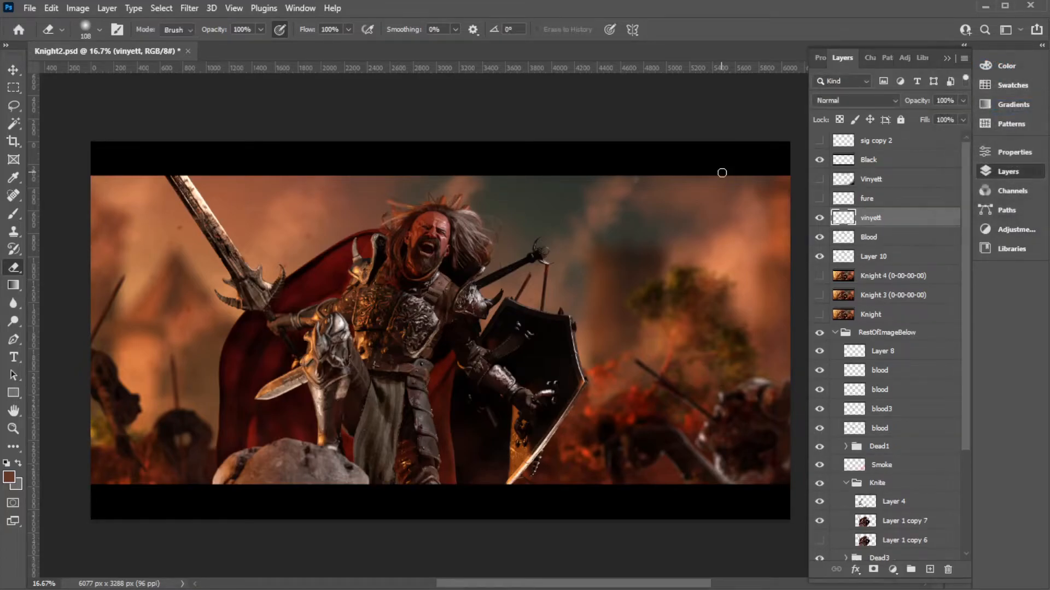
- Paint a black vignette around the image edges on the vinyett layer with an 1811 px Soft Round brush
{"action": "left_click", "coordinate": [19, 218]}
{"action": "key", "text": "i"}
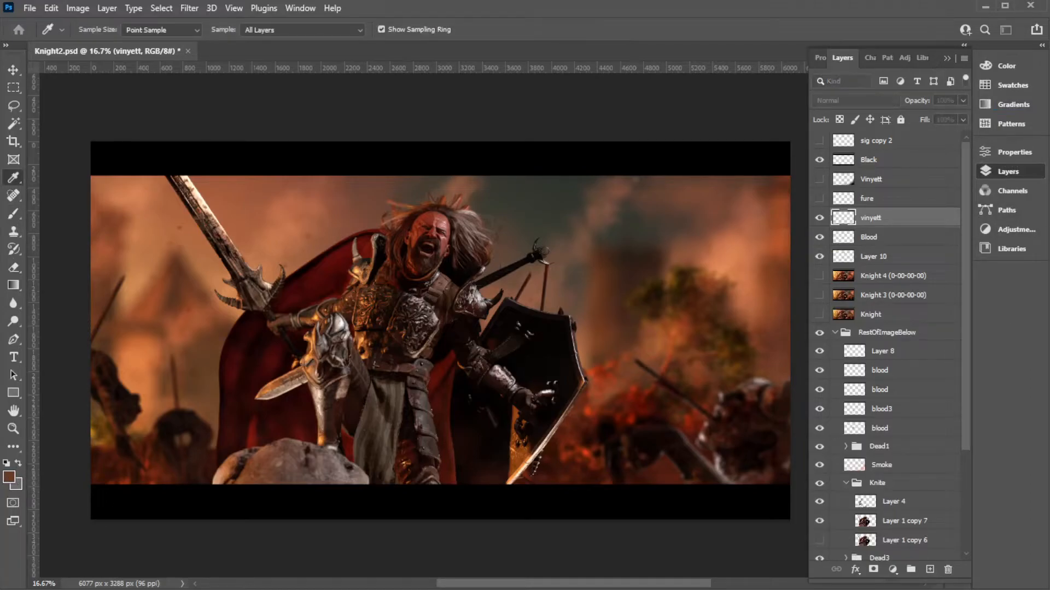
{"action": "key", "text": "Return"}
{"action": "right_click", "coordinate": [418, 238]}
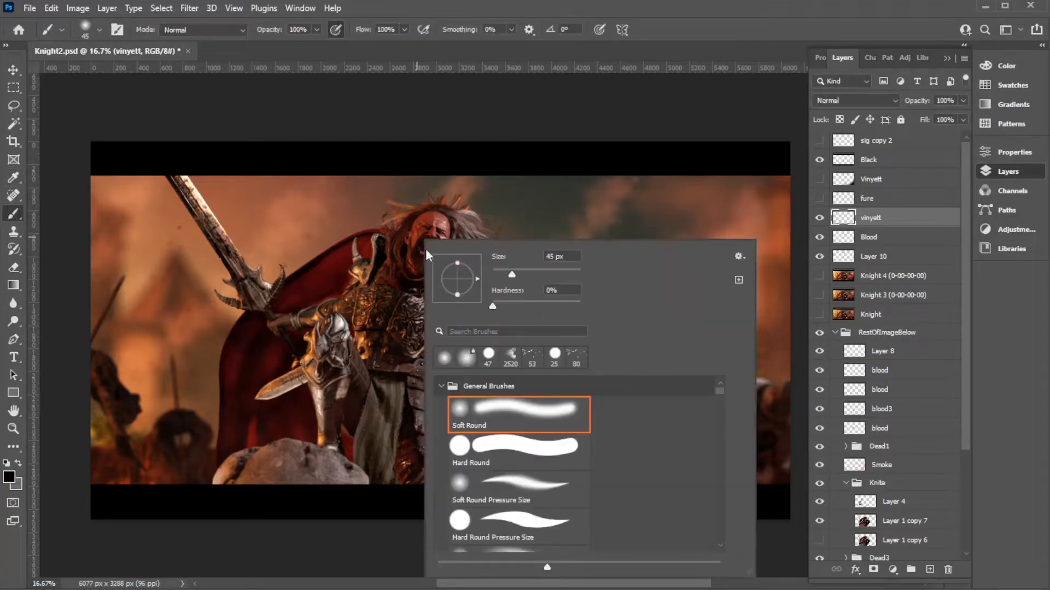
{"action": "left_click", "coordinate": [568, 272]}
{"action": "left_click", "coordinate": [567, 273]}
{"action": "left_click_drag", "start_coordinate": [578, 274], "coordinate": [573, 274]}
{"action": "mouse_move", "coordinate": [614, 105]}
{"action": "left_mouse_down"}
{"action": "mouse_move", "coordinate": [661, 133]}
{"action": "mouse_move", "coordinate": [779, 244]}
{"action": "mouse_move", "coordinate": [790, 375]}
{"action": "mouse_move", "coordinate": [677, 504]}
{"action": "mouse_move", "coordinate": [450, 527]}
{"action": "mouse_move", "coordinate": [166, 526]}
{"action": "mouse_move", "coordinate": [595, 499]}
{"action": "mouse_move", "coordinate": [661, 202]}
{"action": "mouse_move", "coordinate": [470, 130]}
{"action": "mouse_move", "coordinate": [322, 140]}
{"action": "left_mouse_up"}
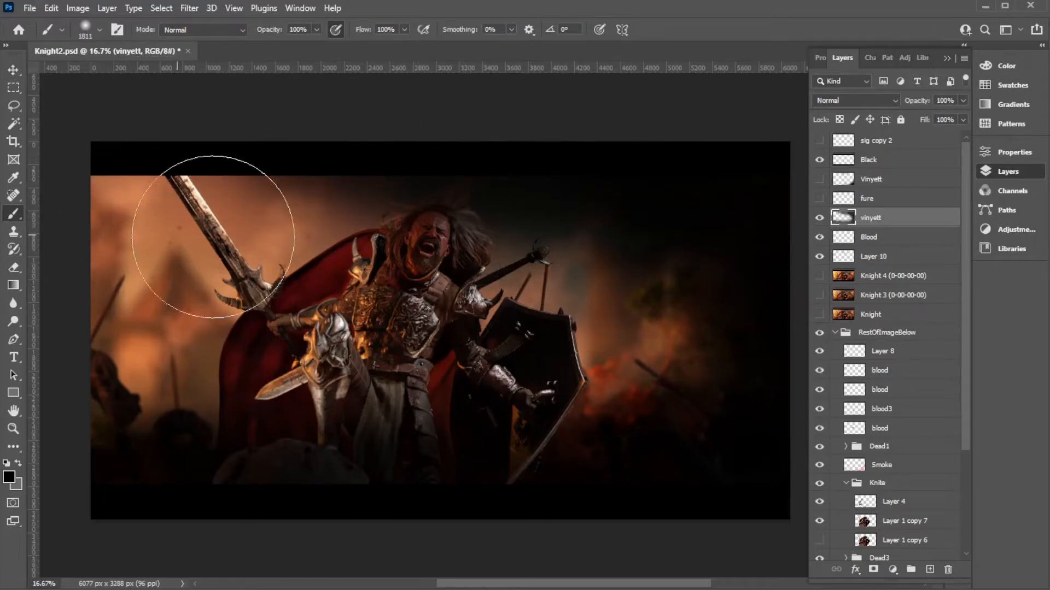
- Erase the vignette over the knight, rock and inner background with a soft Eraser at 495 px and 511 px
{"action": "left_click", "coordinate": [14, 267]}
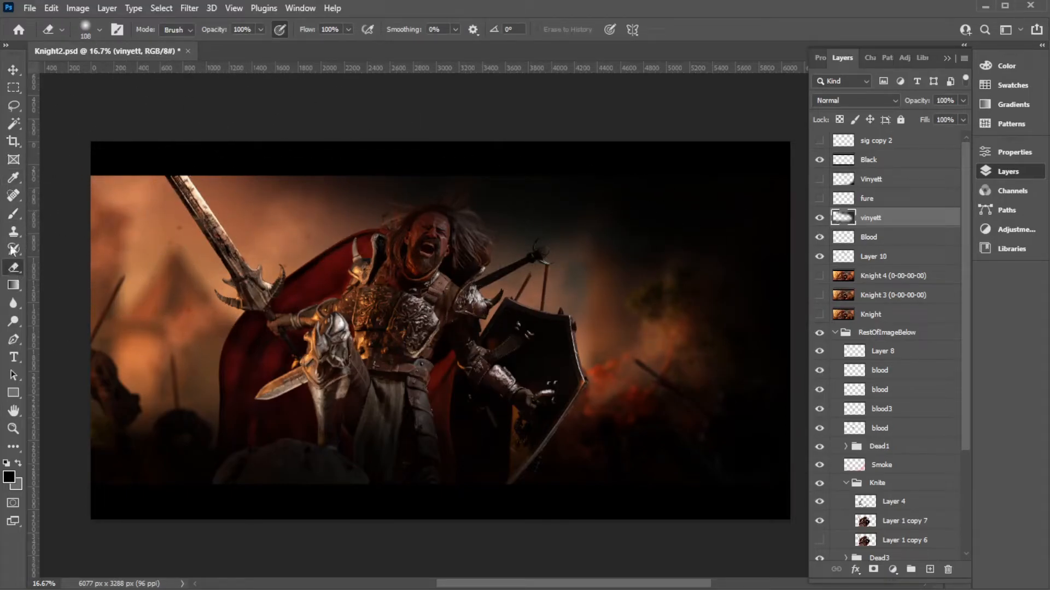
{"action": "right_click", "coordinate": [345, 194]}
{"action": "mouse_move", "coordinate": [483, 234]}
{"action": "left_mouse_down"}
{"action": "mouse_move", "coordinate": [515, 230]}
{"action": "mouse_move", "coordinate": [494, 226]}
{"action": "left_mouse_up"}
{"action": "mouse_move", "coordinate": [225, 230]}
{"action": "left_mouse_down"}
{"action": "mouse_move", "coordinate": [462, 286]}
{"action": "mouse_move", "coordinate": [410, 225]}
{"action": "mouse_move", "coordinate": [330, 233]}
{"action": "mouse_move", "coordinate": [578, 292]}
{"action": "mouse_move", "coordinate": [557, 240]}
{"action": "mouse_move", "coordinate": [412, 225]}
{"action": "mouse_move", "coordinate": [630, 303]}
{"action": "mouse_move", "coordinate": [680, 262]}
{"action": "mouse_move", "coordinate": [502, 199]}
{"action": "mouse_move", "coordinate": [702, 341]}
{"action": "mouse_move", "coordinate": [678, 269]}
{"action": "mouse_move", "coordinate": [603, 271]}
{"action": "mouse_move", "coordinate": [435, 224]}
{"action": "left_mouse_up"}
{"action": "right_click", "coordinate": [586, 256]}
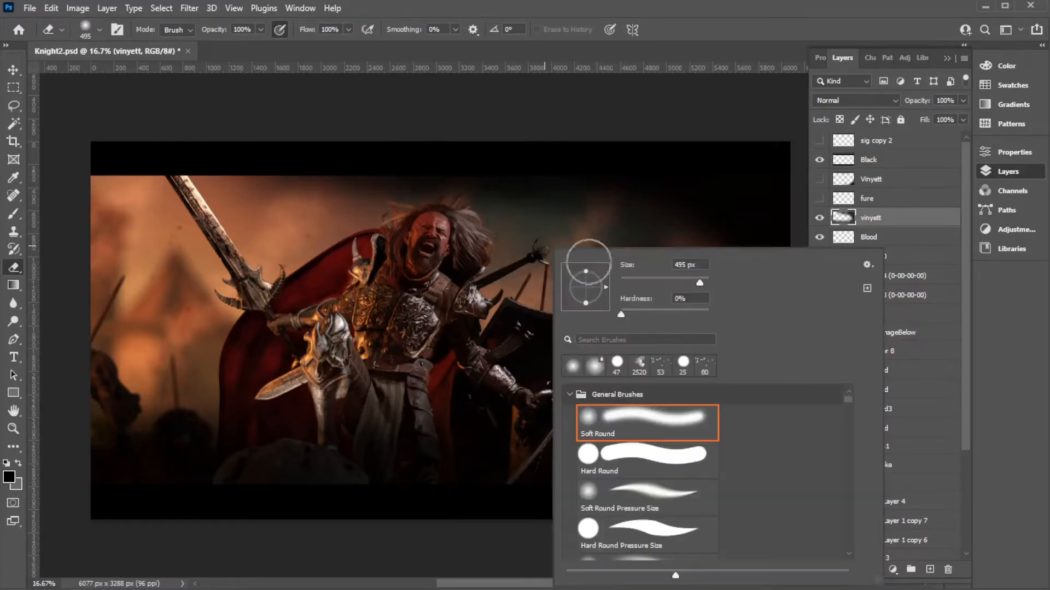
{"action": "left_click_drag", "start_coordinate": [700, 280], "coordinate": [702, 281]}
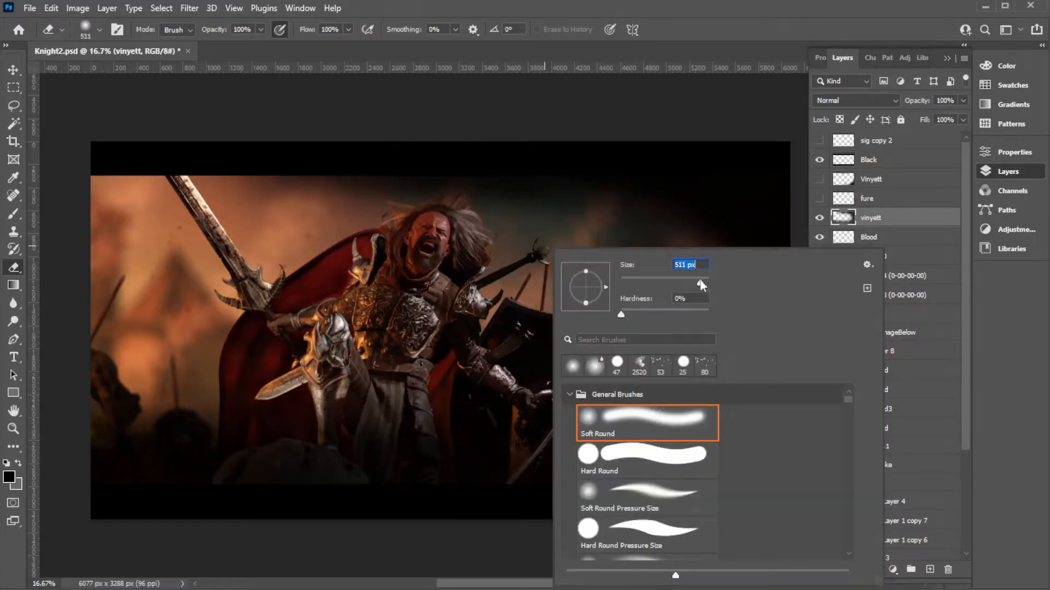
{"action": "left_click", "coordinate": [635, 95]}
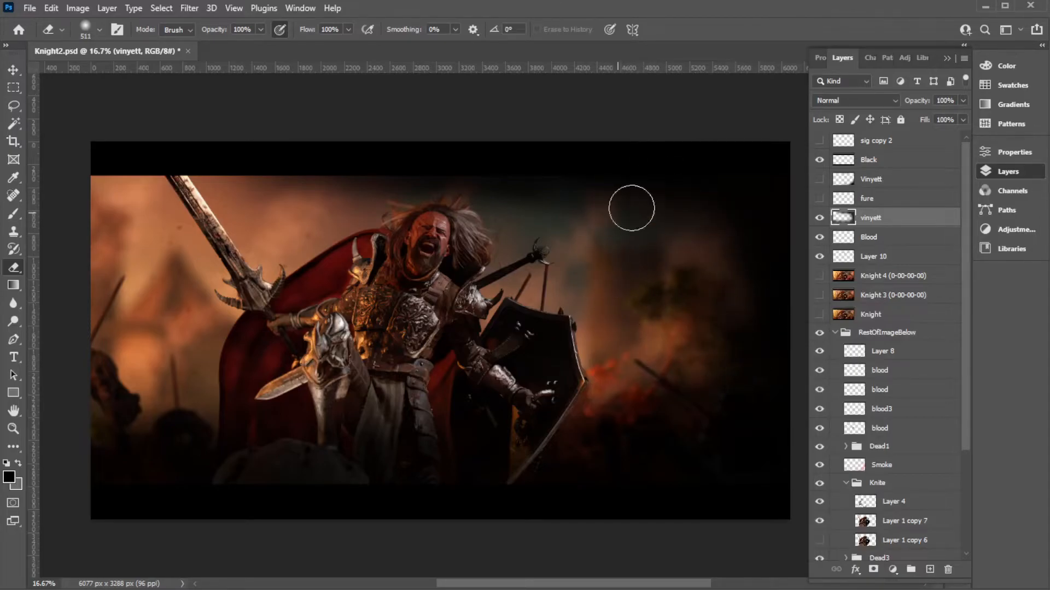
{"action": "mouse_move", "coordinate": [579, 440]}
{"action": "left_mouse_down"}
{"action": "mouse_move", "coordinate": [628, 380]}
{"action": "mouse_move", "coordinate": [694, 449]}
{"action": "mouse_move", "coordinate": [719, 348]}
{"action": "mouse_move", "coordinate": [499, 423]}
{"action": "mouse_move", "coordinate": [587, 455]}
{"action": "mouse_move", "coordinate": [673, 389]}
{"action": "mouse_move", "coordinate": [359, 426]}
{"action": "mouse_move", "coordinate": [274, 416]}
{"action": "mouse_move", "coordinate": [530, 454]}
{"action": "mouse_move", "coordinate": [163, 423]}
{"action": "mouse_move", "coordinate": [527, 417]}
{"action": "left_mouse_up"}
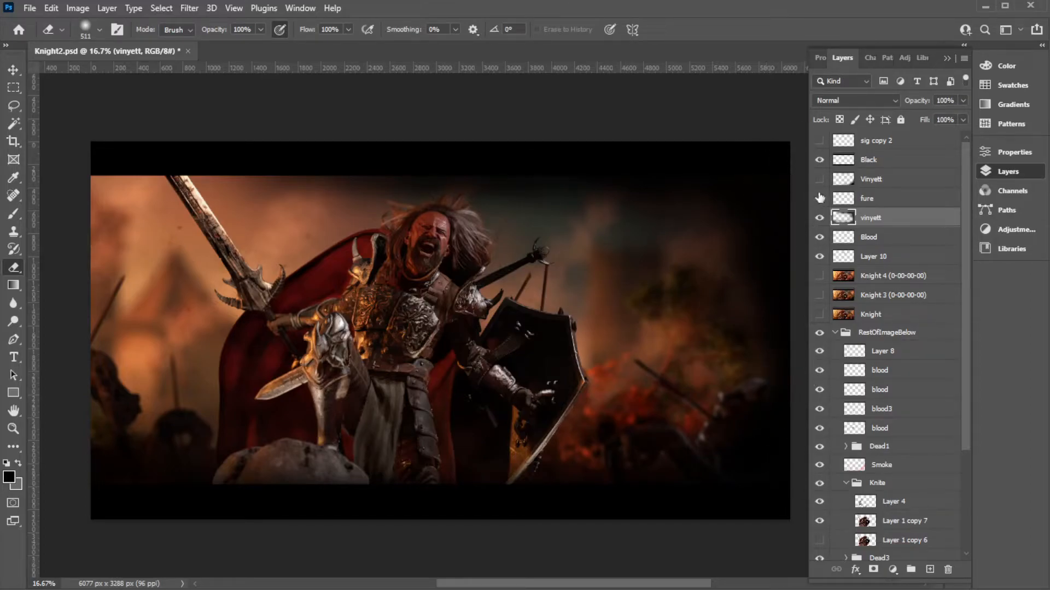
- Compare the new vinyett layer with the original Vinyett layer, leaving the new one hidden and the original shown
{"action": "left_click", "coordinate": [819, 218]}
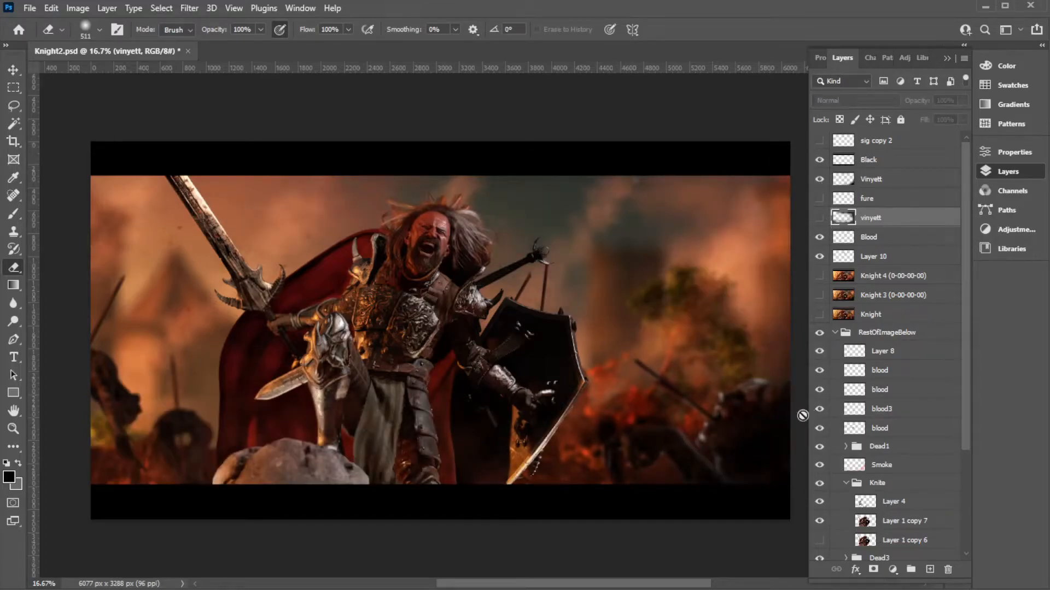
{"action": "left_click", "coordinate": [819, 218]}
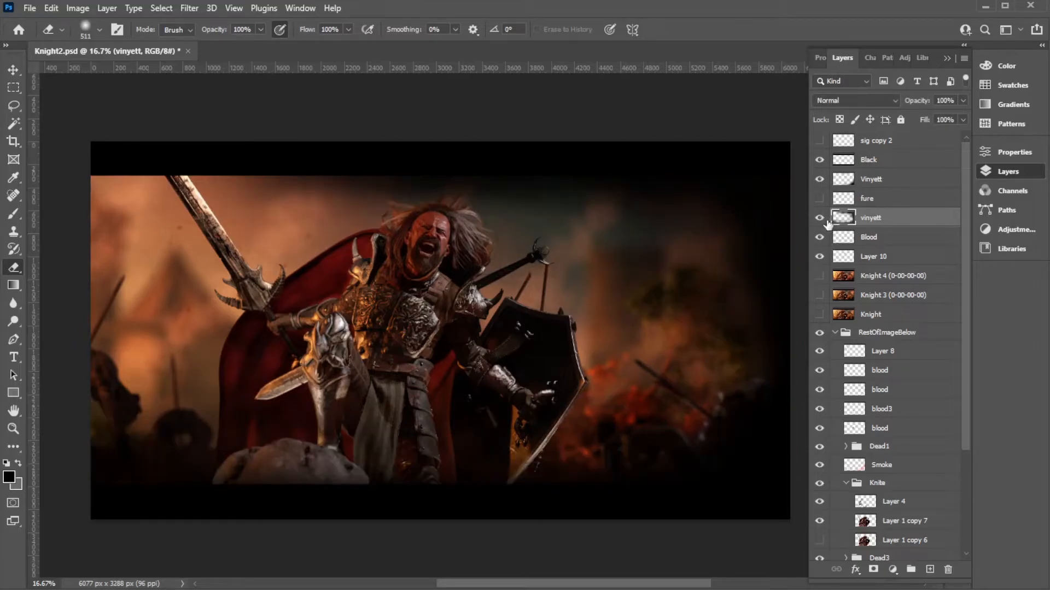
{"action": "left_click", "coordinate": [819, 218]}
{"action": "left_click", "coordinate": [819, 178]}
{"action": "left_click", "coordinate": [819, 179]}
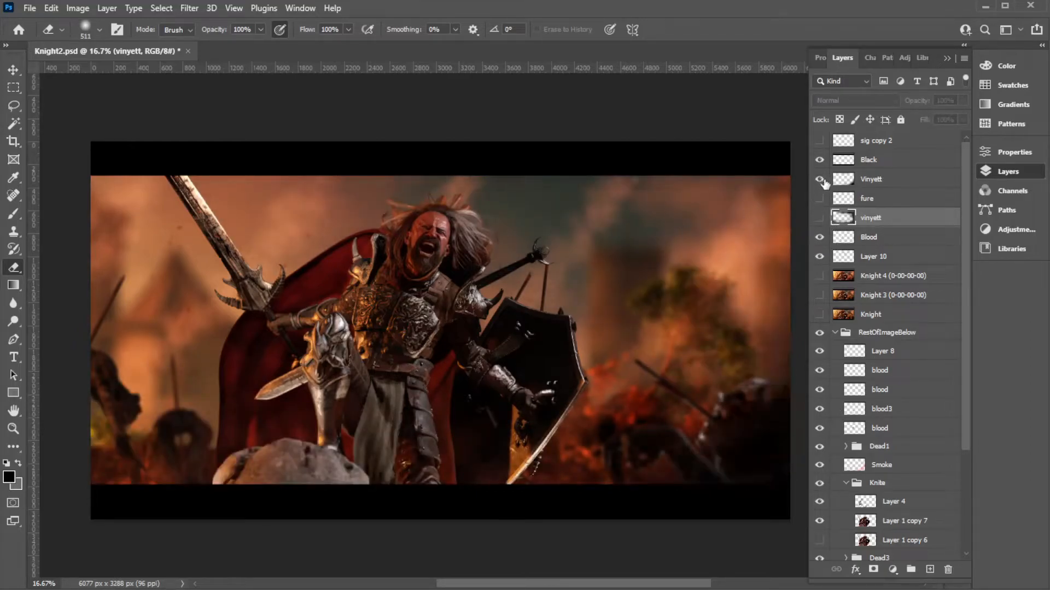
{"action": "left_click", "coordinate": [819, 179]}
{"action": "left_click", "coordinate": [819, 179]}
- Show the sig copy 2 layer and examine the signature in the lower-right corner of the image's black bar
{"action": "left_click", "coordinate": [888, 141]}
{"action": "left_click", "coordinate": [13, 70]}
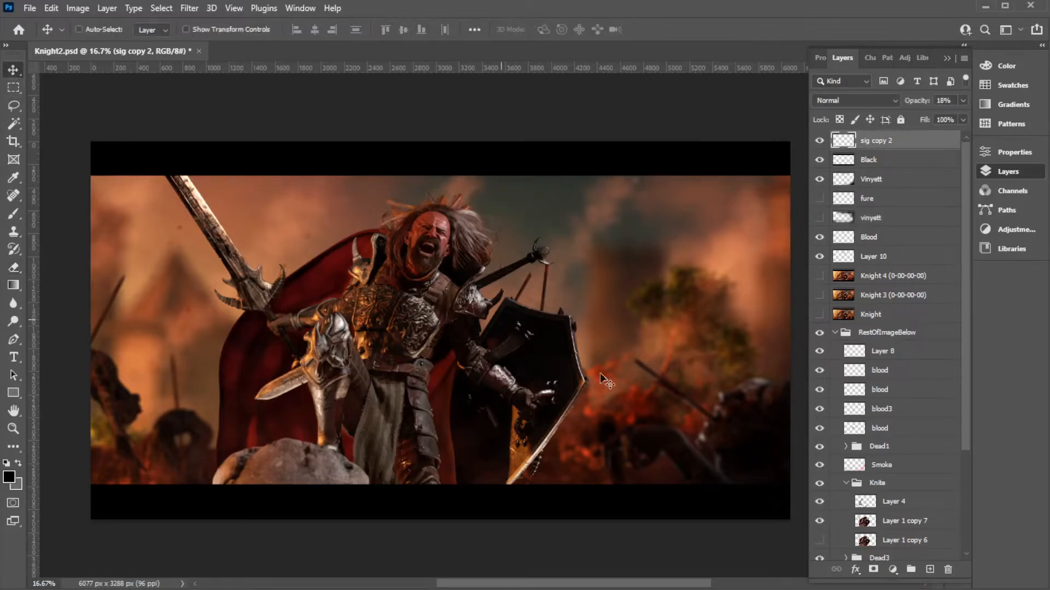
{"action": "mouse_move", "coordinate": [768, 501]}
{"action": "left_mouse_down"}
{"action": "mouse_move", "coordinate": [686, 462]}
{"action": "mouse_move", "coordinate": [679, 444]}
{"action": "left_mouse_up"}
{"action": "key", "text": "ctrl+plus"}
{"action": "key", "text": "ctrl+plus"}
{"action": "key", "text": "ctrl+plus"}
{"action": "left_click_drag", "start_coordinate": [733, 491], "coordinate": [328, 295]}
{"action": "left_click_drag", "start_coordinate": [732, 494], "coordinate": [259, 275]}
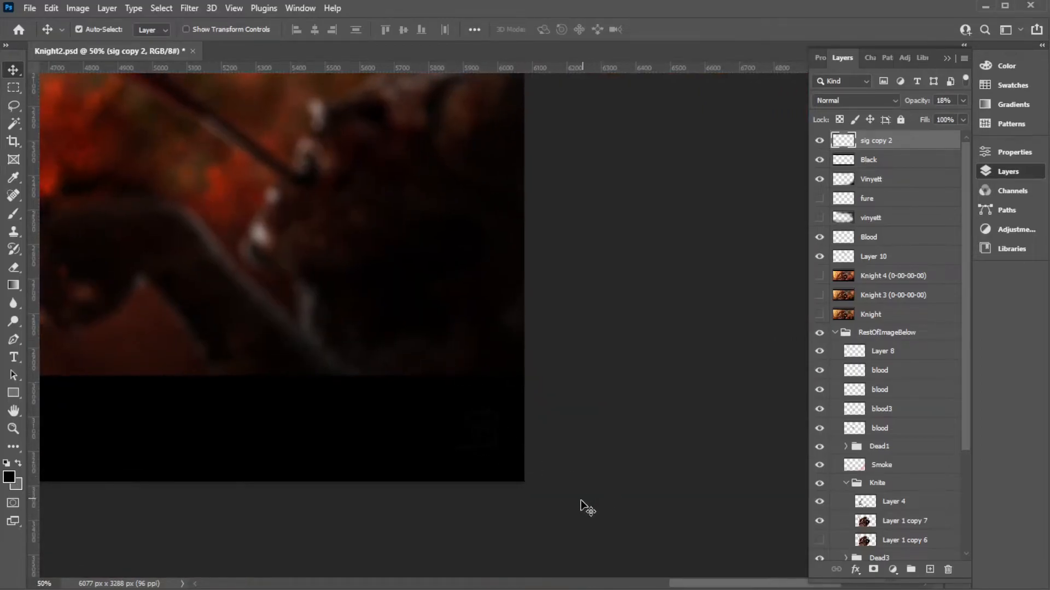
{"action": "key", "text": "ctrl+plus"}
{"action": "key", "text": "ctrl+minus"}
{"action": "key", "text": "ctrl+minus"}
{"action": "key", "text": "ctrl+minus"}
{"action": "key", "text": "ctrl+minus"}
{"action": "key", "text": "ctrl+minus"}
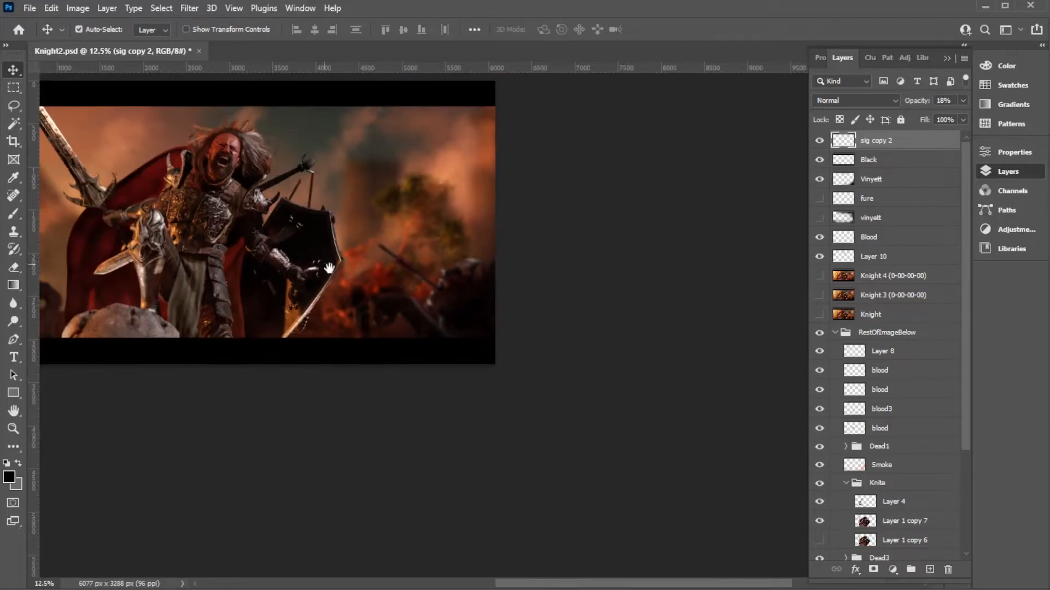
{"action": "left_click_drag", "start_coordinate": [325, 265], "coordinate": [522, 384]}
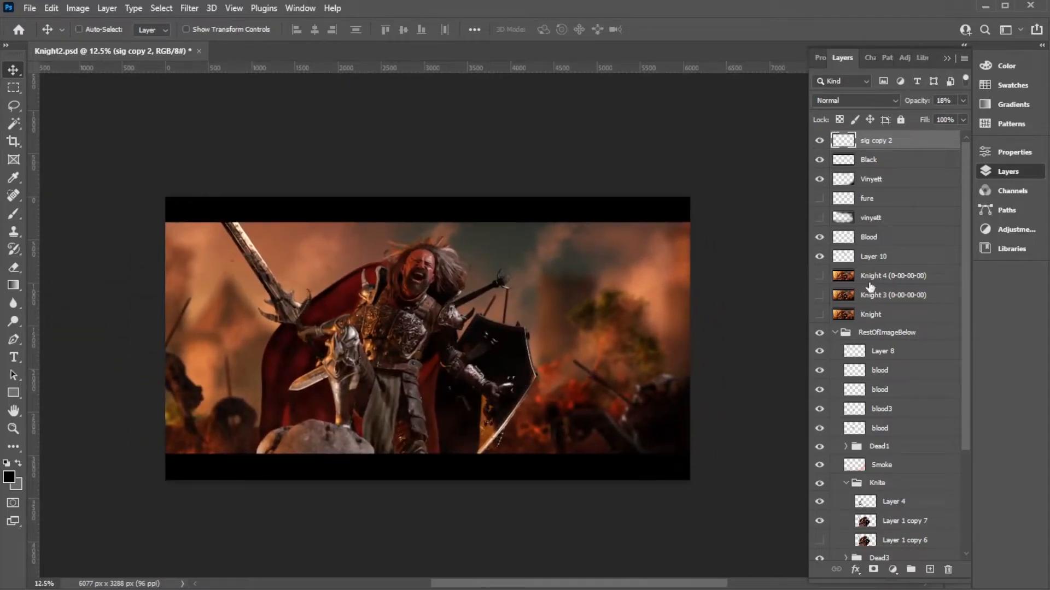
- Compare the image with and without the Knight 4 (0-00-00-00) layer and create a new default-named layer directly above it
{"action": "left_click", "coordinate": [820, 276]}
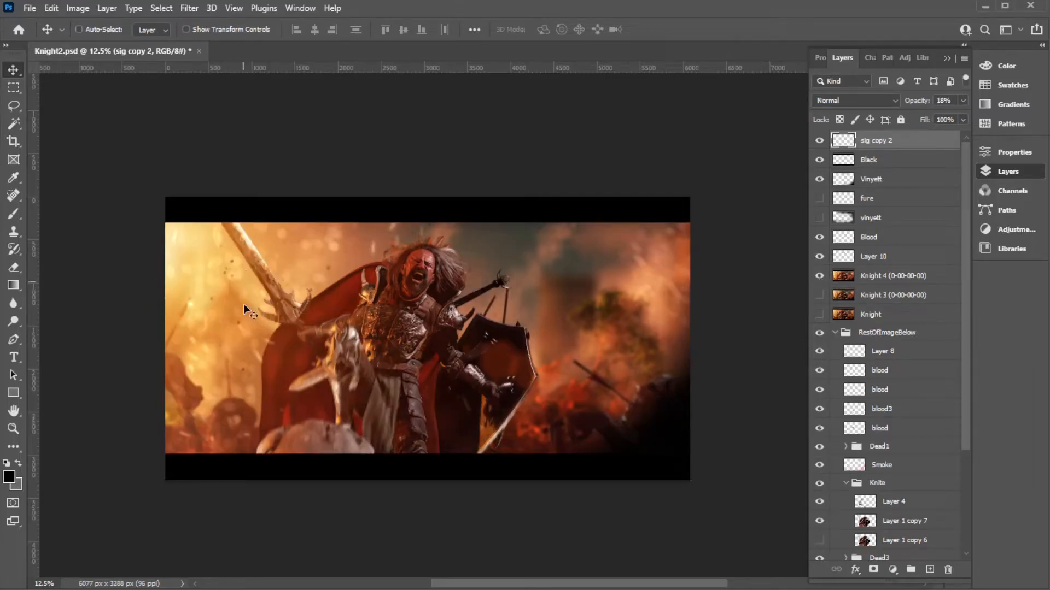
{"action": "left_click", "coordinate": [820, 276]}
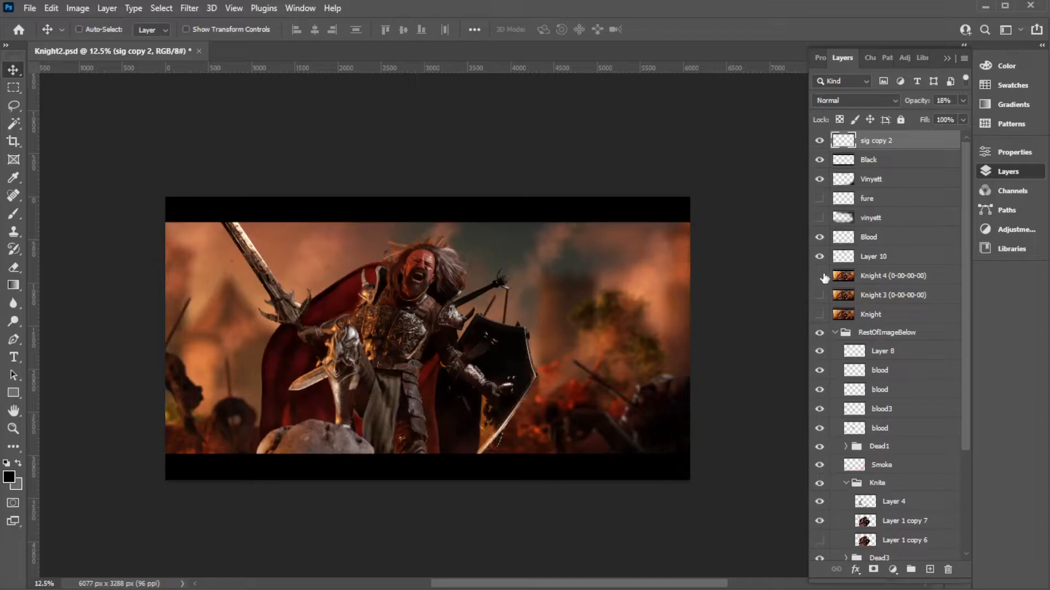
{"action": "left_click", "coordinate": [820, 276]}
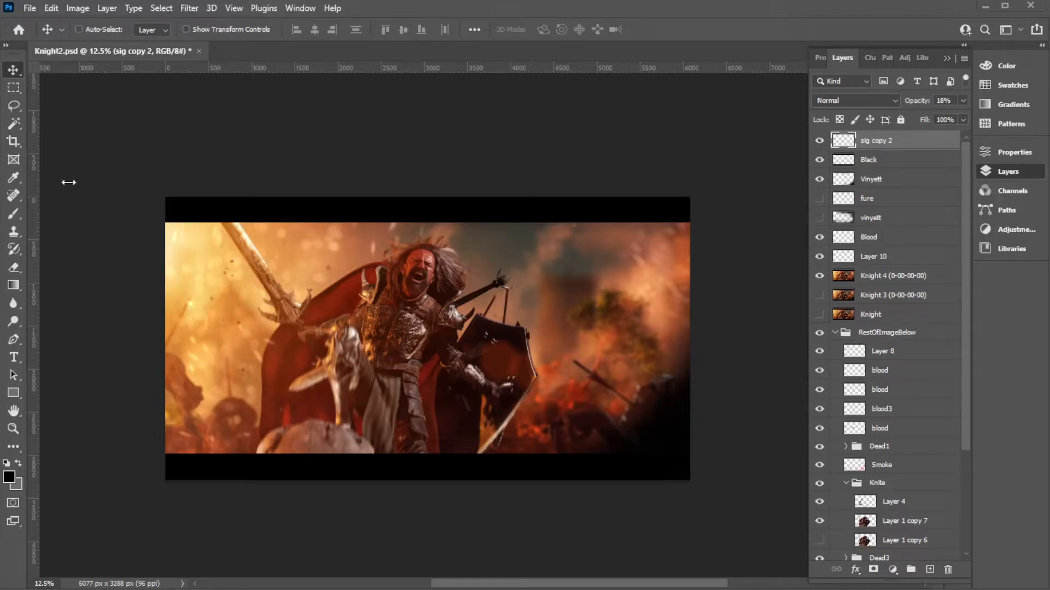
{"action": "left_click", "coordinate": [819, 276]}
{"action": "left_click", "coordinate": [891, 278]}
{"action": "left_click", "coordinate": [965, 59]}
{"action": "left_click", "coordinate": [1000, 69]}
{"action": "key", "text": "Return"}
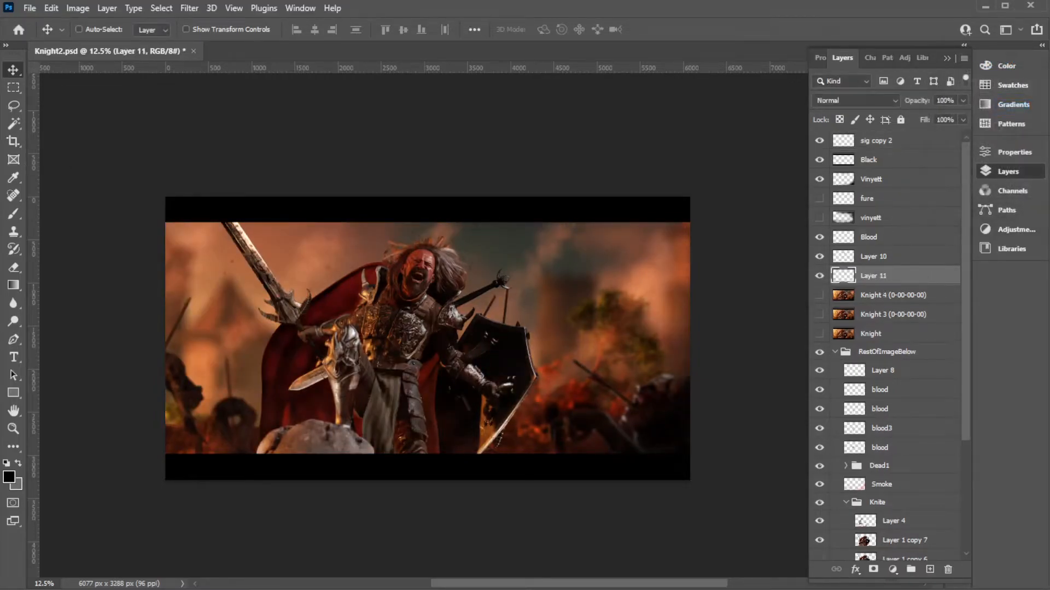
- Set up a Soft Round brush at 29 px with 0% hardness and foreground colour ffffff
{"action": "left_click", "coordinate": [14, 214]}
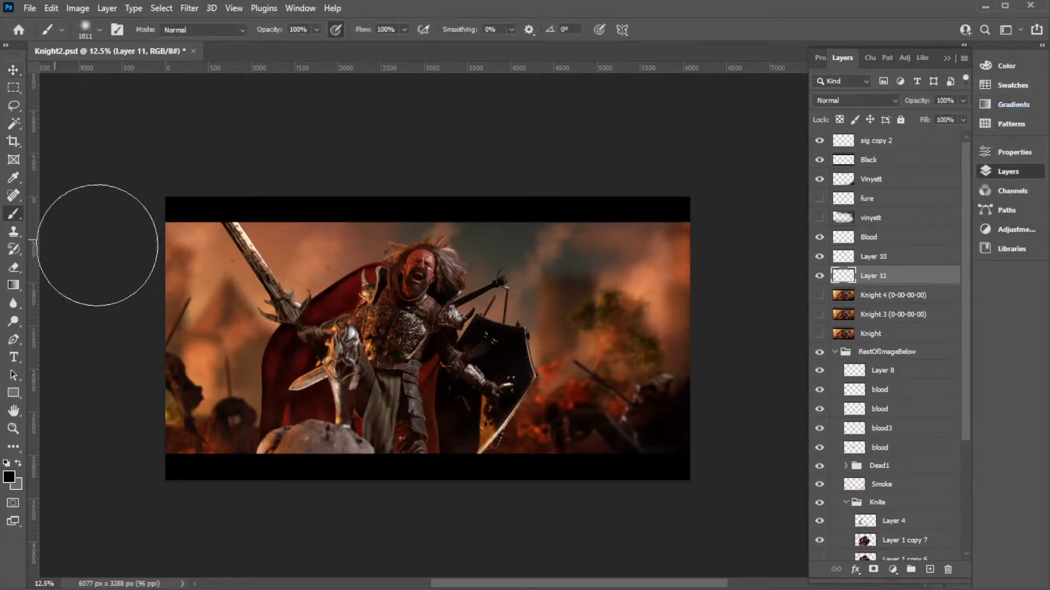
{"action": "left_click", "coordinate": [10, 477]}
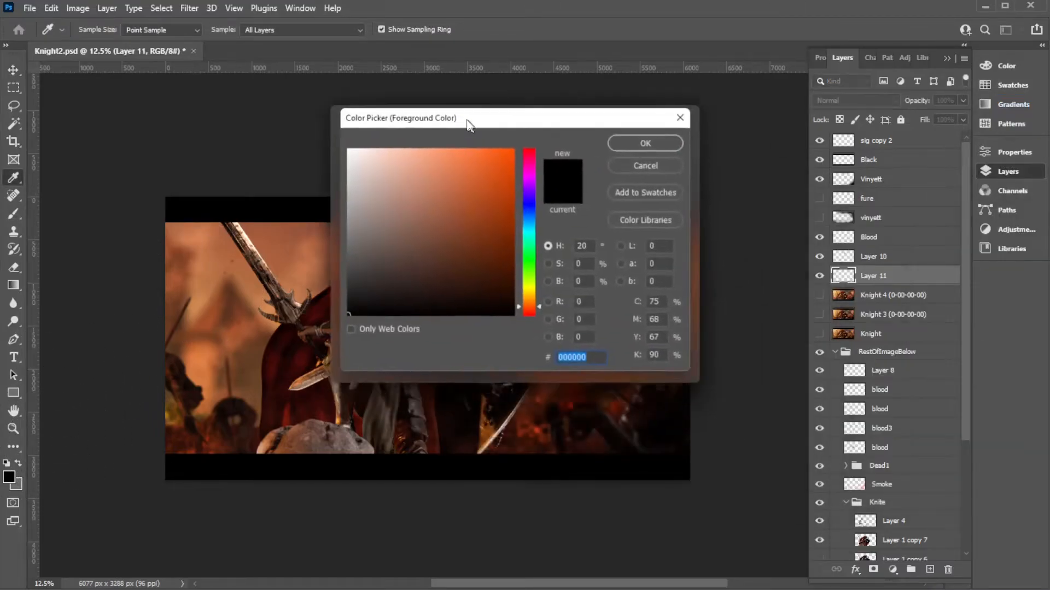
{"action": "type", "text": "ffffff"}
{"action": "left_click", "coordinate": [669, 149]}
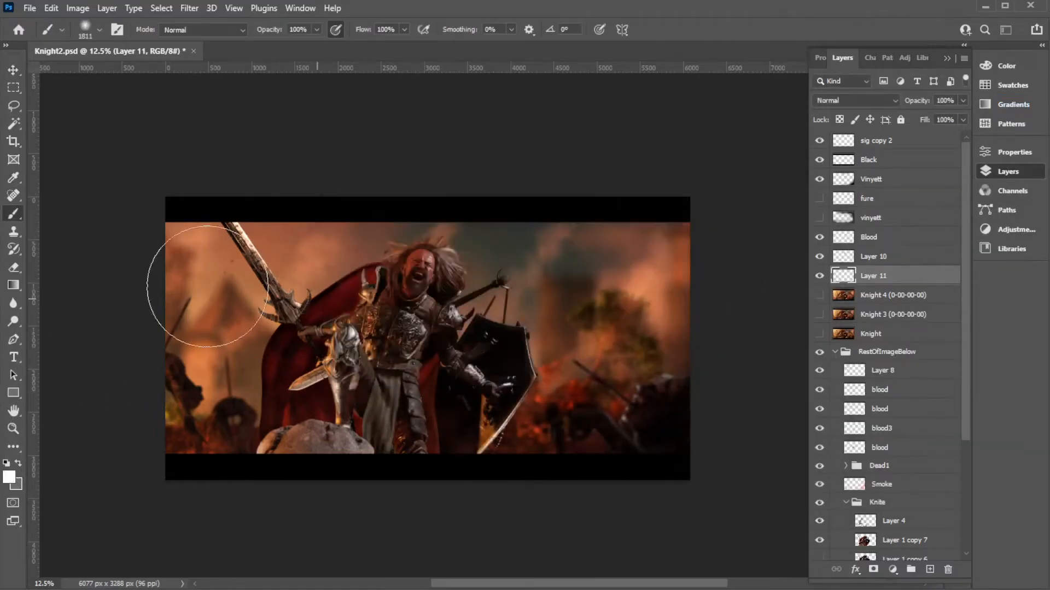
{"action": "right_click", "coordinate": [421, 306]}
{"action": "left_click", "coordinate": [459, 302]}
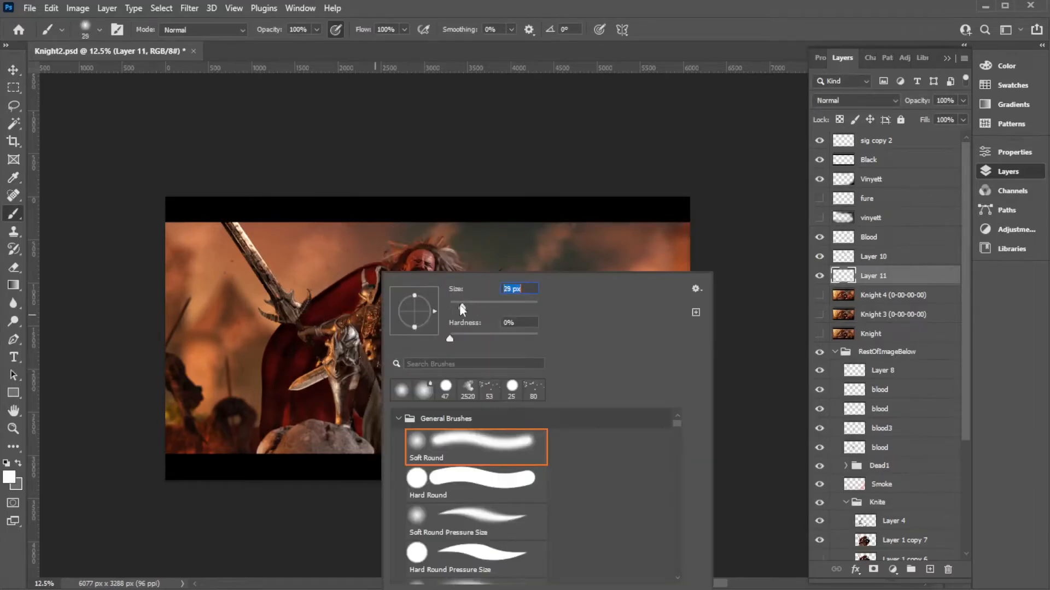
{"action": "key", "text": "Return"}
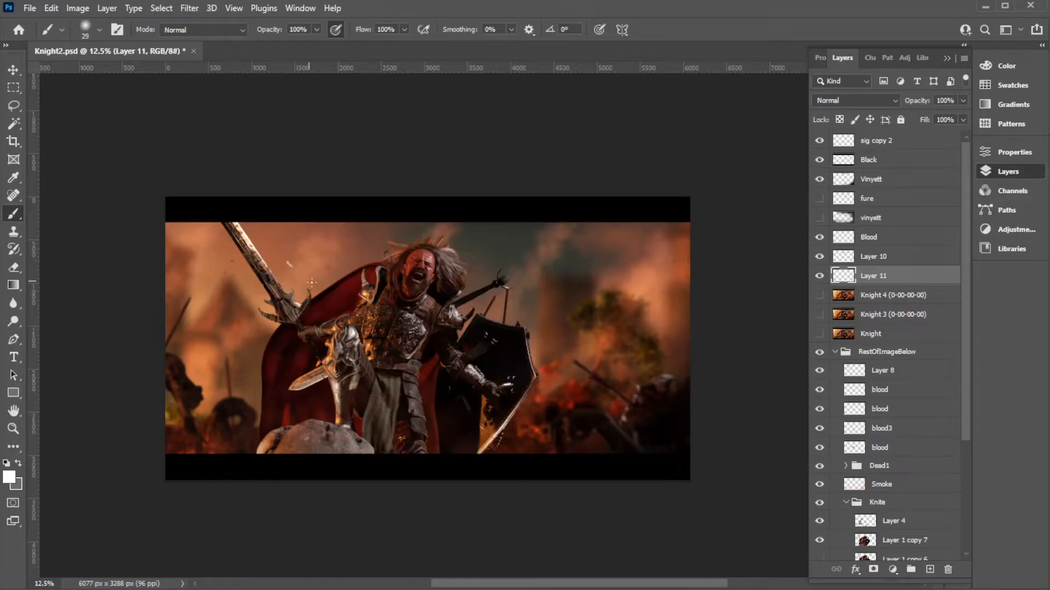
- Paint short white spark streaks on Layer 11 around the sword hilt, the knight's arm and his chest armour
{"action": "key", "text": "ctrl+plus"}
{"action": "key", "text": "ctrl+plus"}
{"action": "left_click_drag", "start_coordinate": [210, 252], "coordinate": [439, 194]}
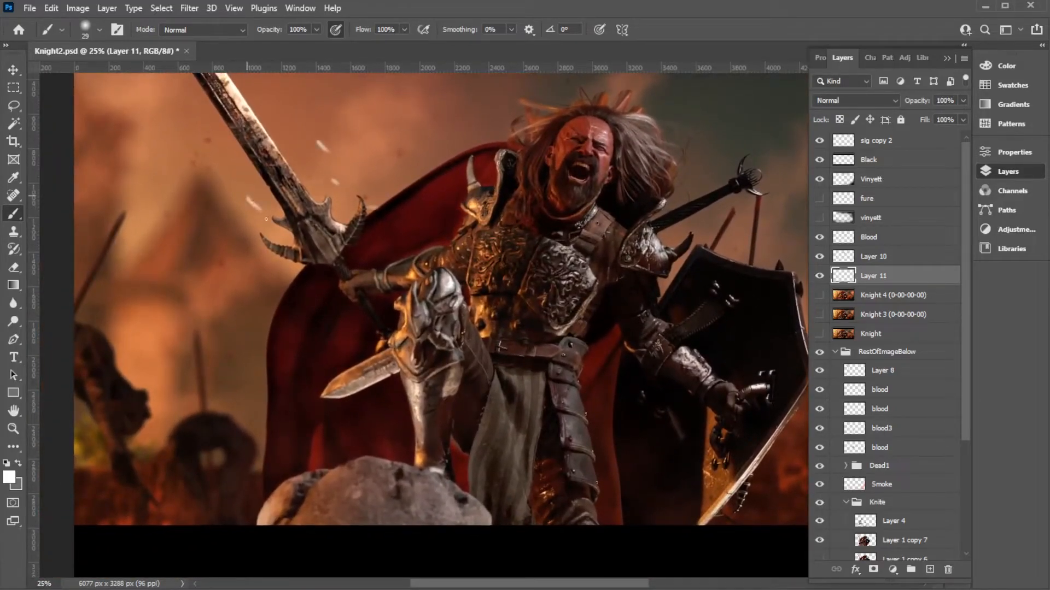
{"action": "left_click_drag", "start_coordinate": [387, 251], "coordinate": [421, 259]}
{"action": "left_click_drag", "start_coordinate": [371, 316], "coordinate": [419, 321]}
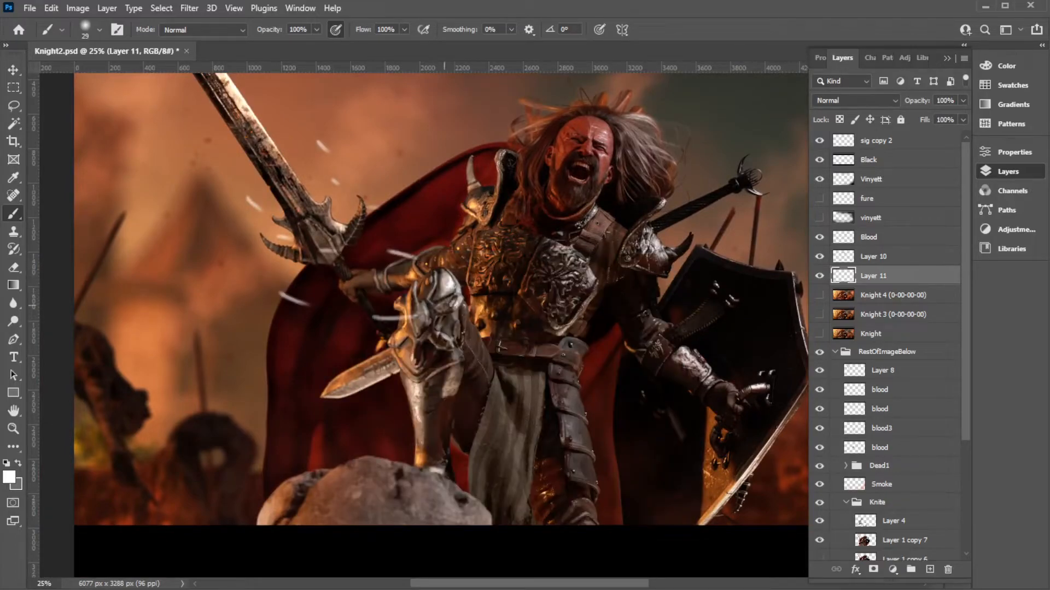
{"action": "left_click_drag", "start_coordinate": [458, 219], "coordinate": [503, 228]}
{"action": "left_click_drag", "start_coordinate": [489, 299], "coordinate": [396, 329]}
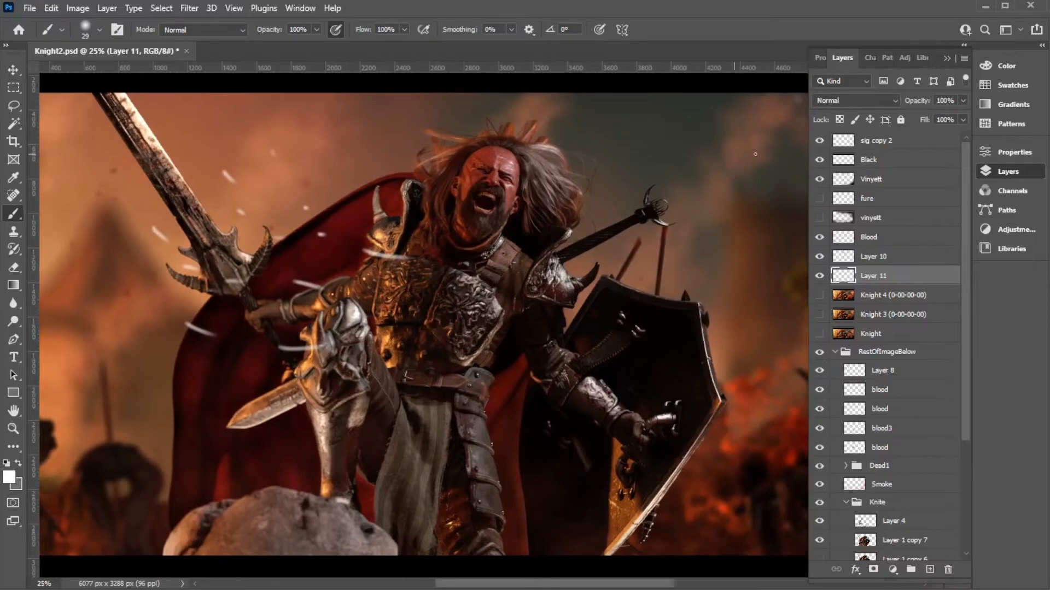
- Set Layer 11 to Screen blending and colorize its streaks with Hue 50, Saturation 98 and Lightness -19
{"action": "left_click", "coordinate": [861, 103]}
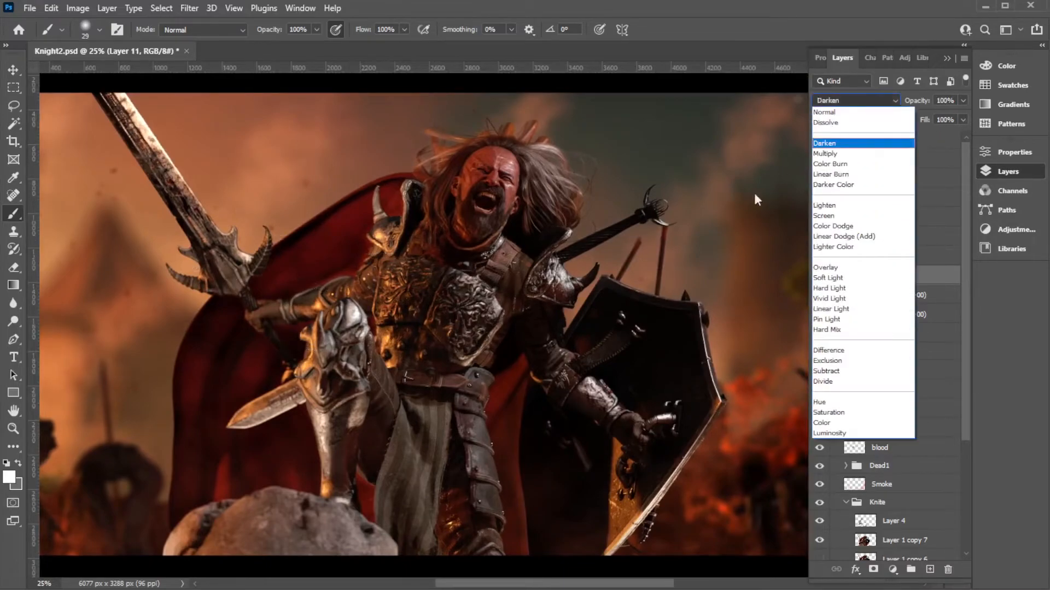
{"action": "left_click", "coordinate": [829, 224]}
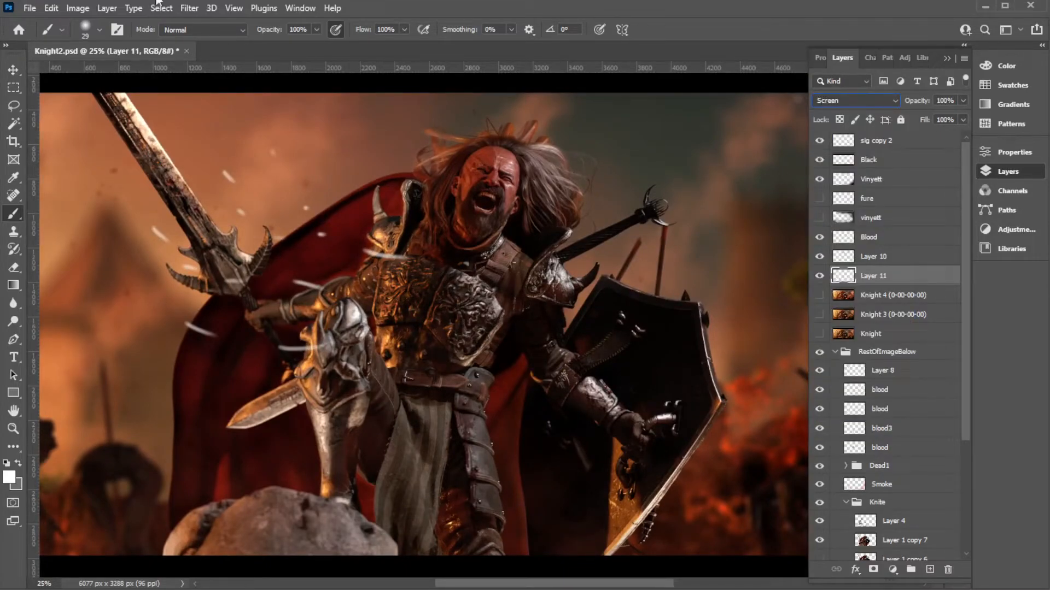
{"action": "left_click", "coordinate": [78, 8]}
{"action": "mouse_move", "coordinate": [112, 44]}
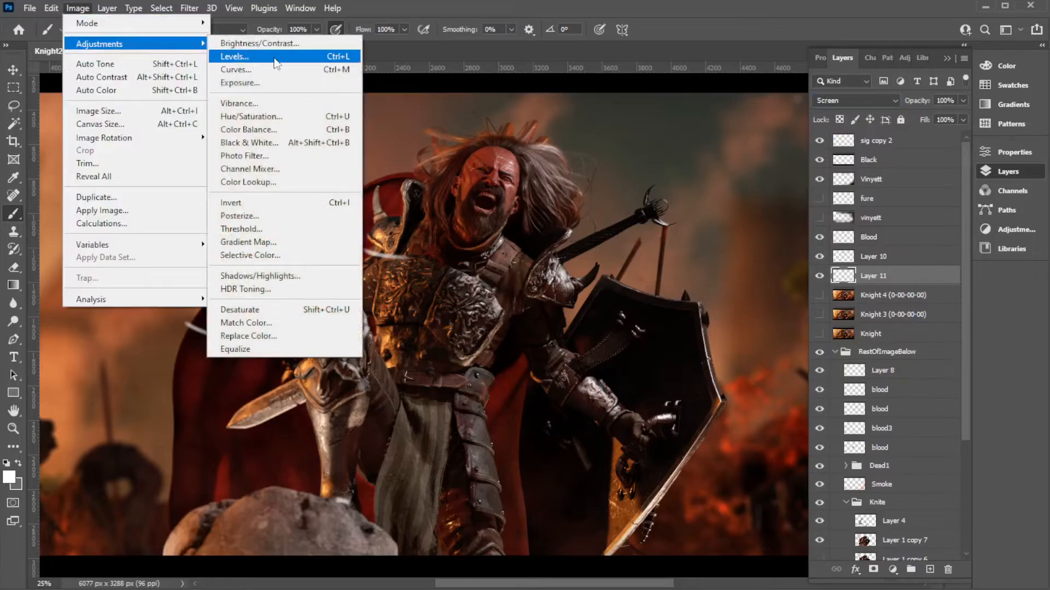
{"action": "left_click", "coordinate": [252, 117]}
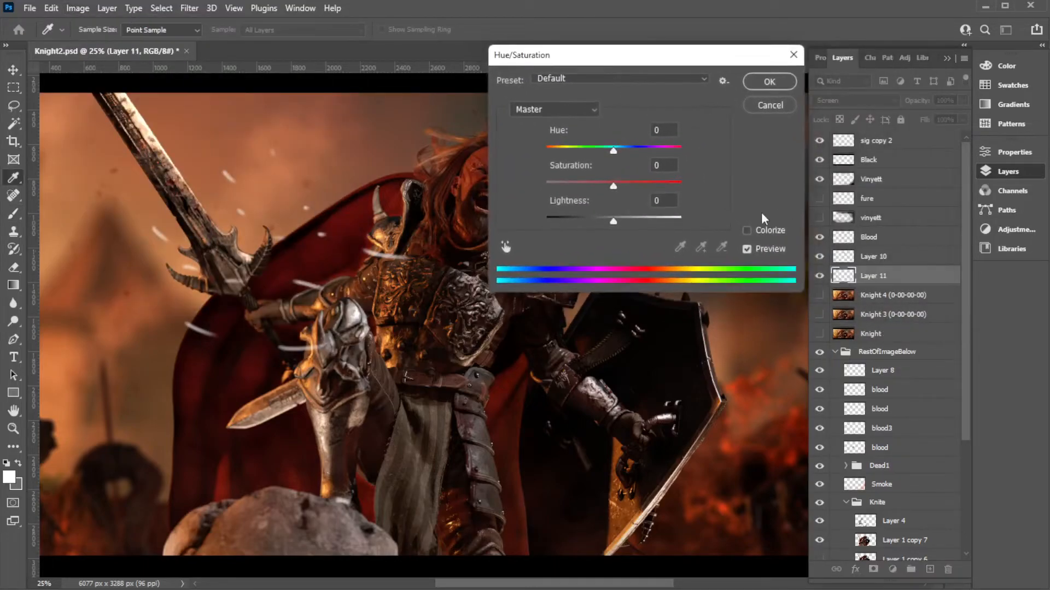
{"action": "left_click", "coordinate": [747, 230]}
{"action": "left_click_drag", "start_coordinate": [581, 186], "coordinate": [679, 187]}
{"action": "left_click_drag", "start_coordinate": [613, 221], "coordinate": [599, 221]}
{"action": "left_click_drag", "start_coordinate": [551, 150], "coordinate": [564, 150]}
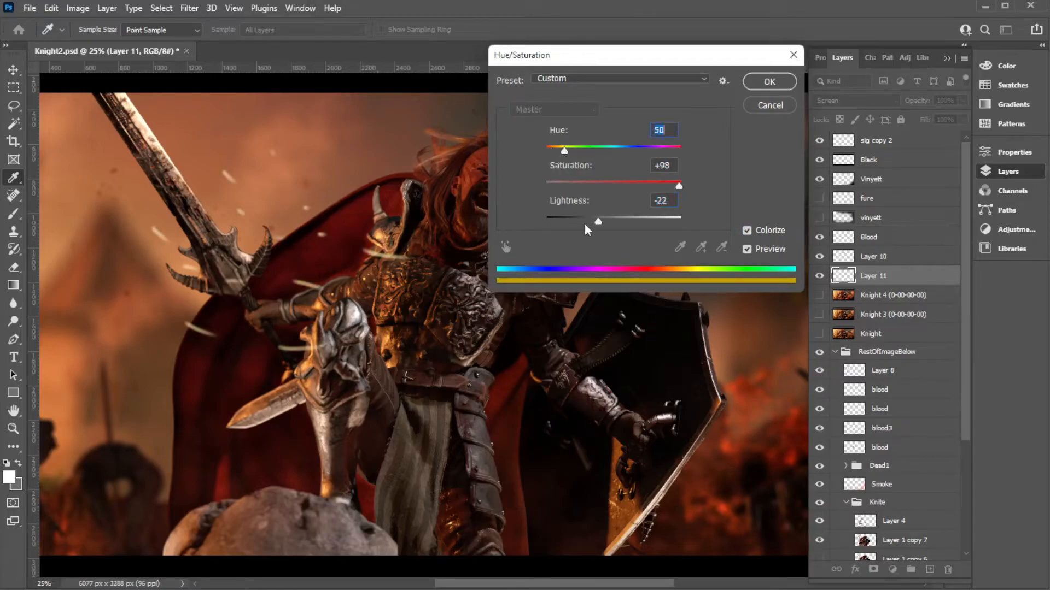
{"action": "mouse_move", "coordinate": [598, 222]}
{"action": "left_mouse_down"}
{"action": "mouse_move", "coordinate": [612, 224]}
{"action": "mouse_move", "coordinate": [601, 224]}
{"action": "left_mouse_up"}
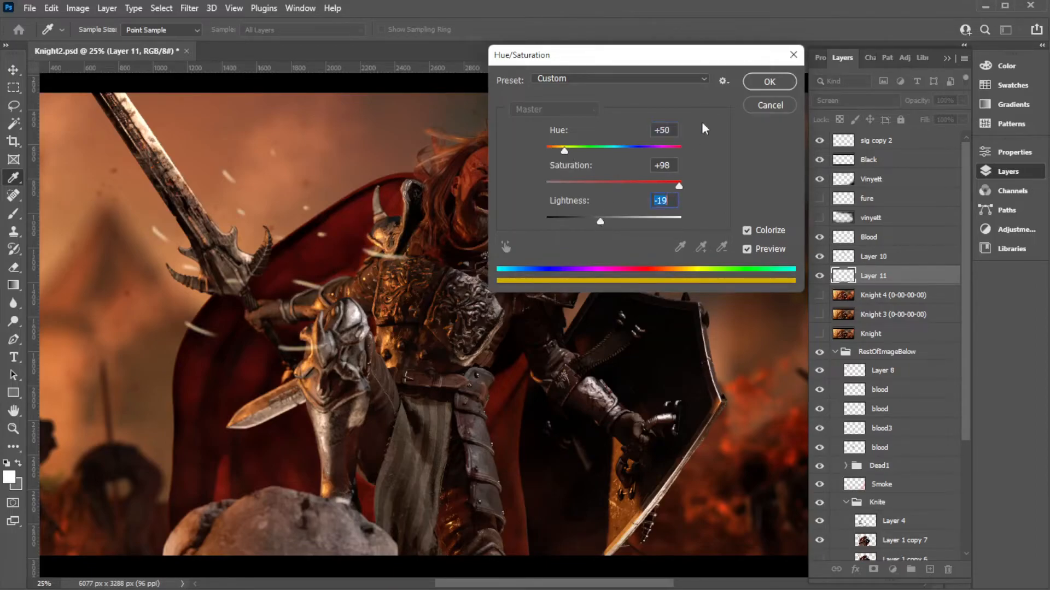
{"action": "left_click", "coordinate": [763, 82]}
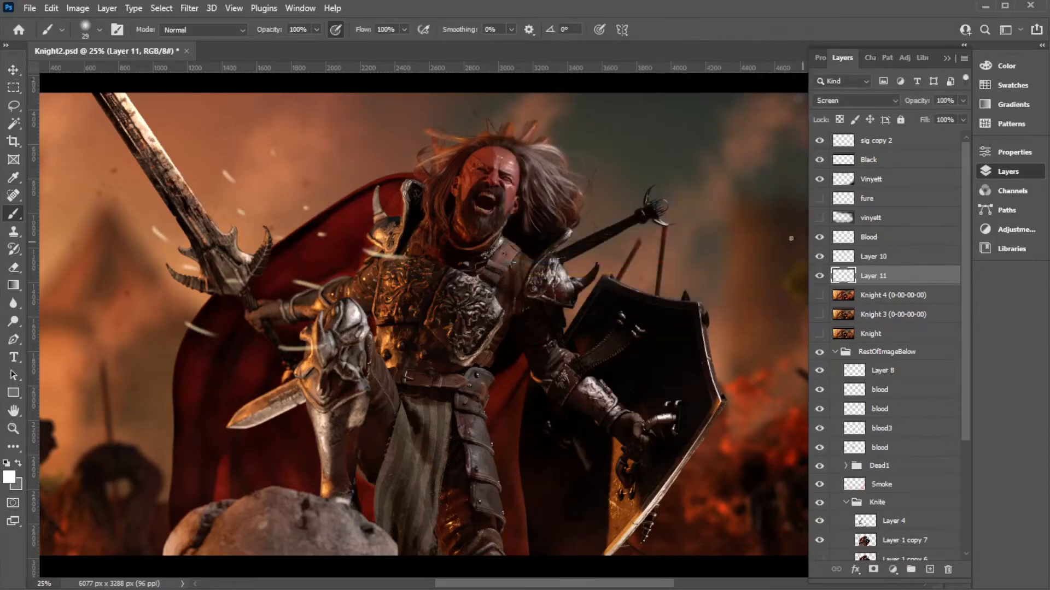
- Add an orange Outer Glow to Layer 11 with Screen blending, 100% opacity and a size of 35 px
{"action": "double_click", "coordinate": [842, 279]}
{"action": "left_click_drag", "start_coordinate": [653, 73], "coordinate": [574, 71]}
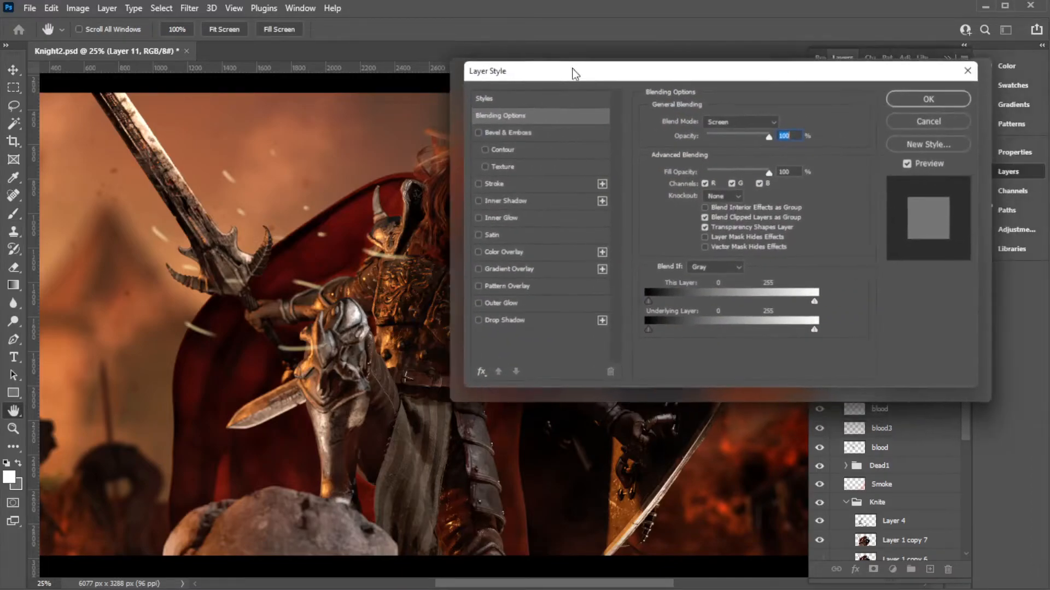
{"action": "left_click", "coordinate": [465, 312]}
{"action": "left_click", "coordinate": [488, 311]}
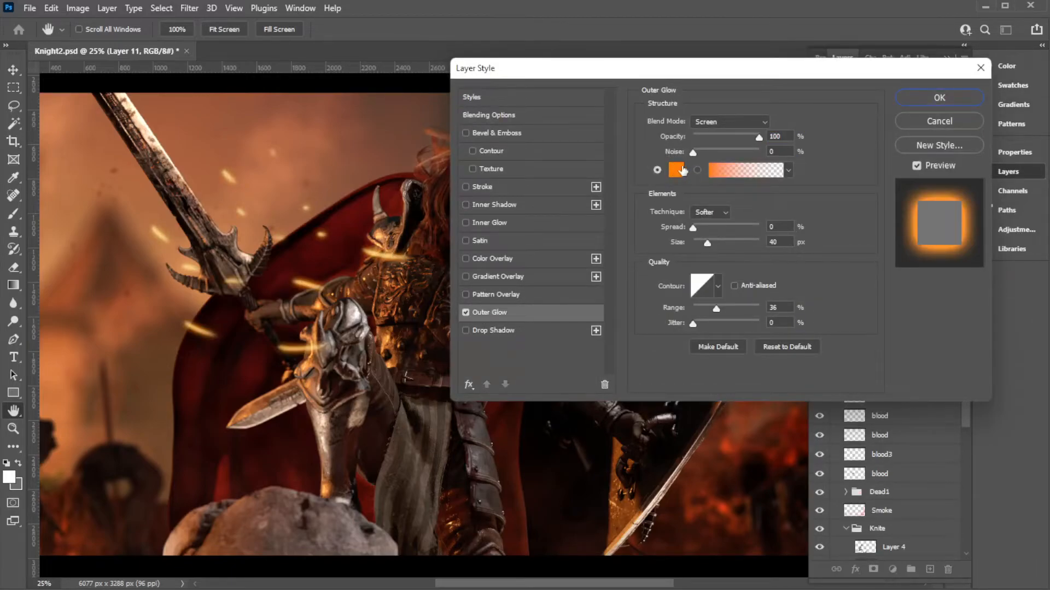
{"action": "mouse_move", "coordinate": [710, 241]}
{"action": "left_mouse_down"}
{"action": "mouse_move", "coordinate": [694, 242]}
{"action": "mouse_move", "coordinate": [706, 241]}
{"action": "left_mouse_up"}
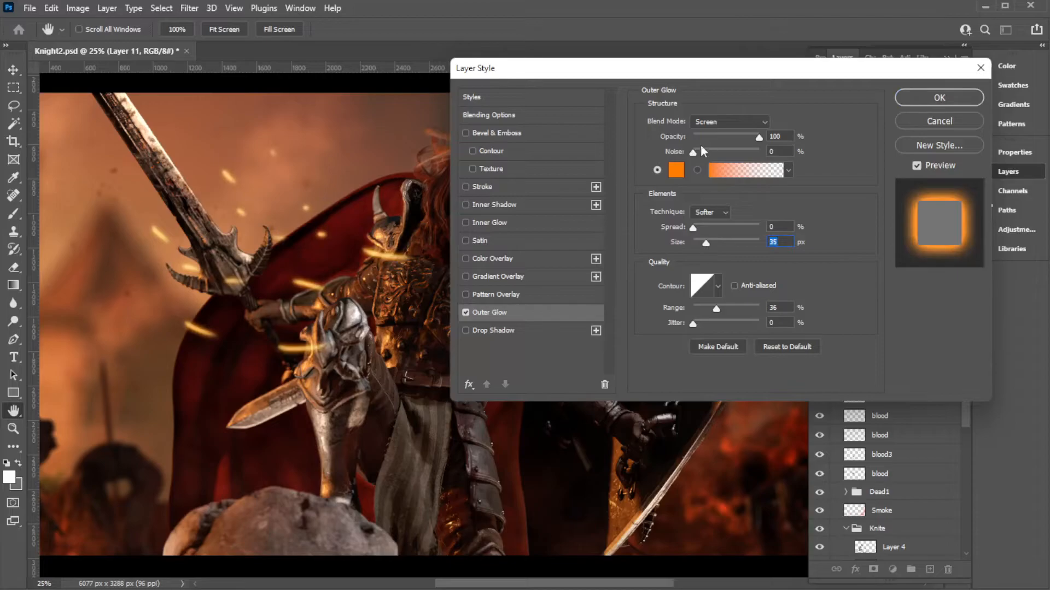
{"action": "left_click_drag", "start_coordinate": [760, 139], "coordinate": [790, 143]}
{"action": "left_click", "coordinate": [939, 99]}
{"action": "key", "text": "b"}
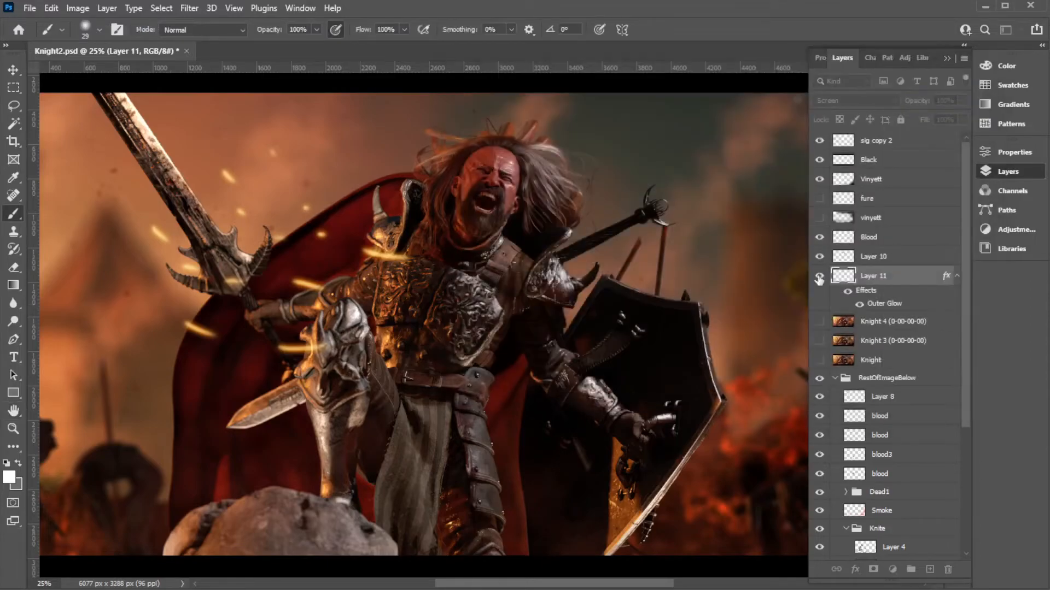
- Apply a Motion Blur to the sparks on Layer 11, adjusting the angle and shortening the distance below 85 pixels
{"action": "left_click", "coordinate": [190, 8]}
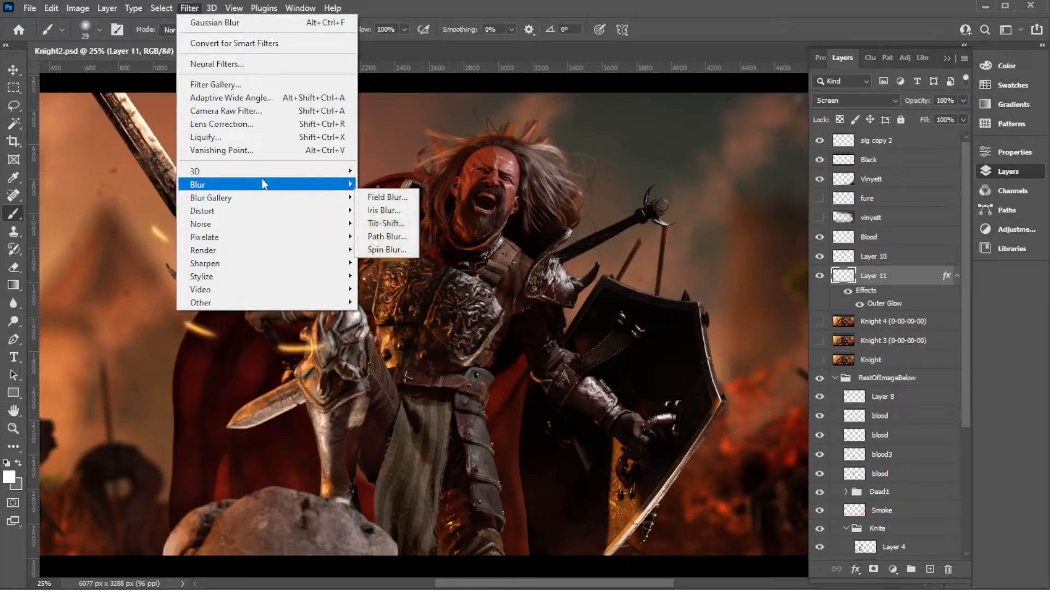
{"action": "mouse_move", "coordinate": [281, 186]}
{"action": "left_click", "coordinate": [396, 263]}
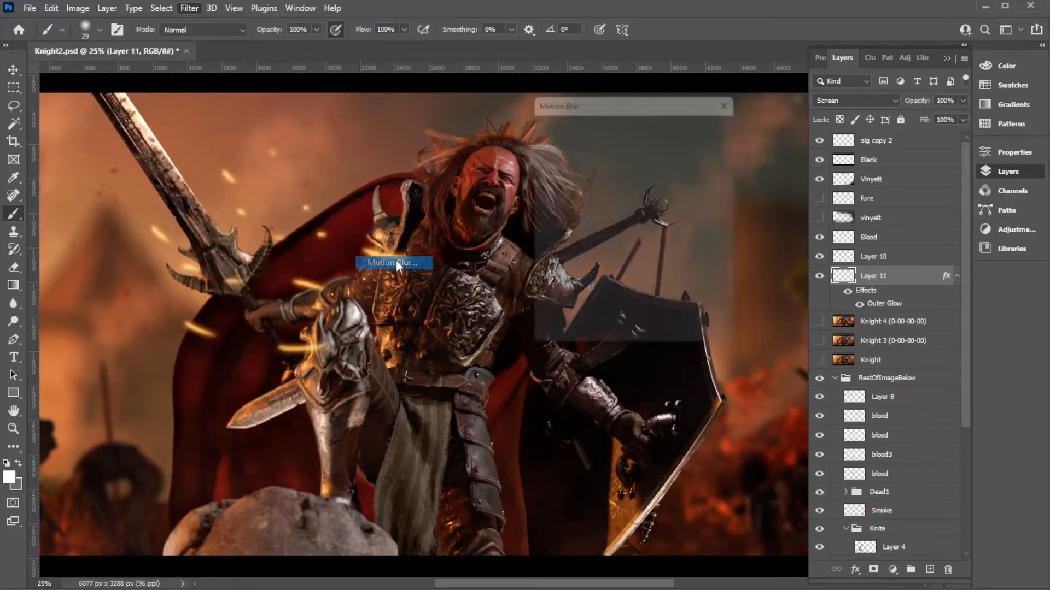
{"action": "left_click_drag", "start_coordinate": [660, 297], "coordinate": [660, 300]}
{"action": "left_click_drag", "start_coordinate": [571, 347], "coordinate": [579, 346]}
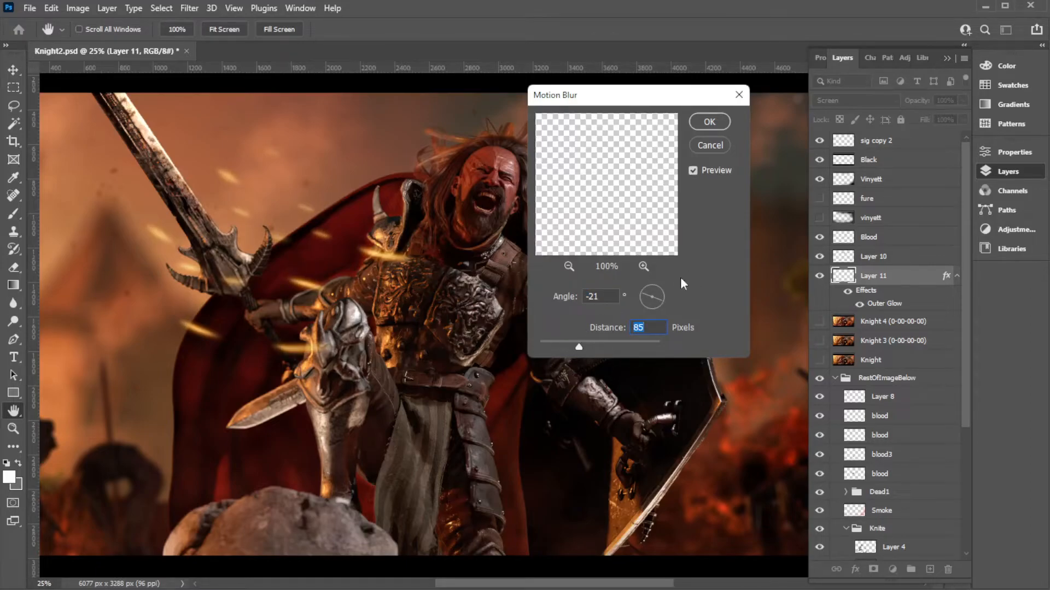
{"action": "left_click_drag", "start_coordinate": [669, 290], "coordinate": [669, 289]}
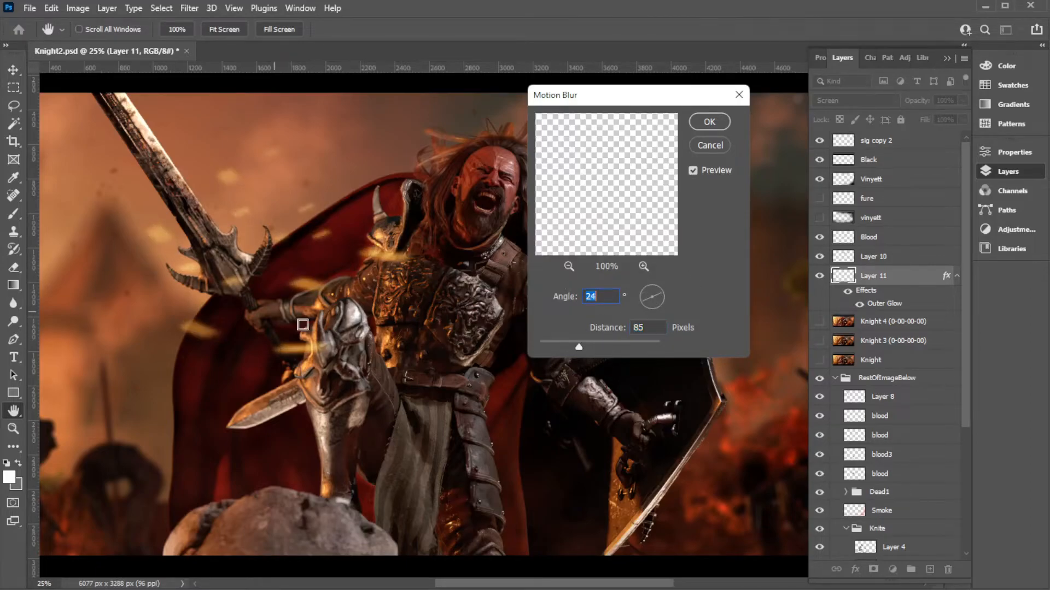
{"action": "left_click", "coordinate": [660, 297]}
{"action": "left_click_drag", "start_coordinate": [660, 296], "coordinate": [664, 294]}
{"action": "left_click_drag", "start_coordinate": [578, 346], "coordinate": [567, 352]}
{"action": "left_click", "coordinate": [711, 121]}
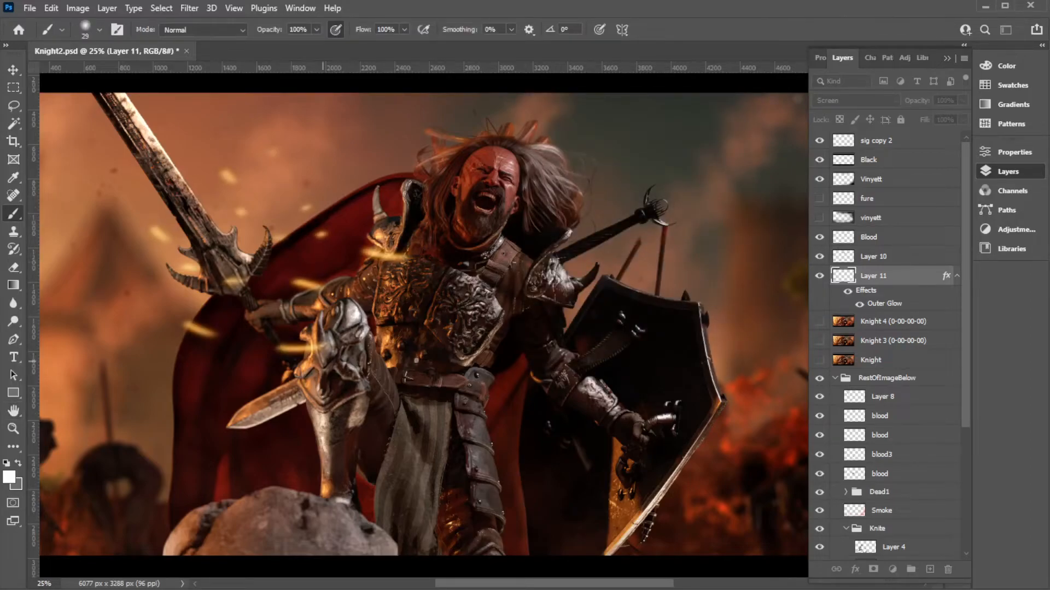
- Move the sparks lower over the knight's arm and armour, and try softening individual streaks with a 99 px Eraser
{"action": "left_click", "coordinate": [14, 69]}
{"action": "mouse_move", "coordinate": [237, 188]}
{"action": "left_mouse_down"}
{"action": "mouse_move", "coordinate": [263, 273]}
{"action": "mouse_move", "coordinate": [244, 395]}
{"action": "mouse_move", "coordinate": [320, 282]}
{"action": "left_mouse_up"}
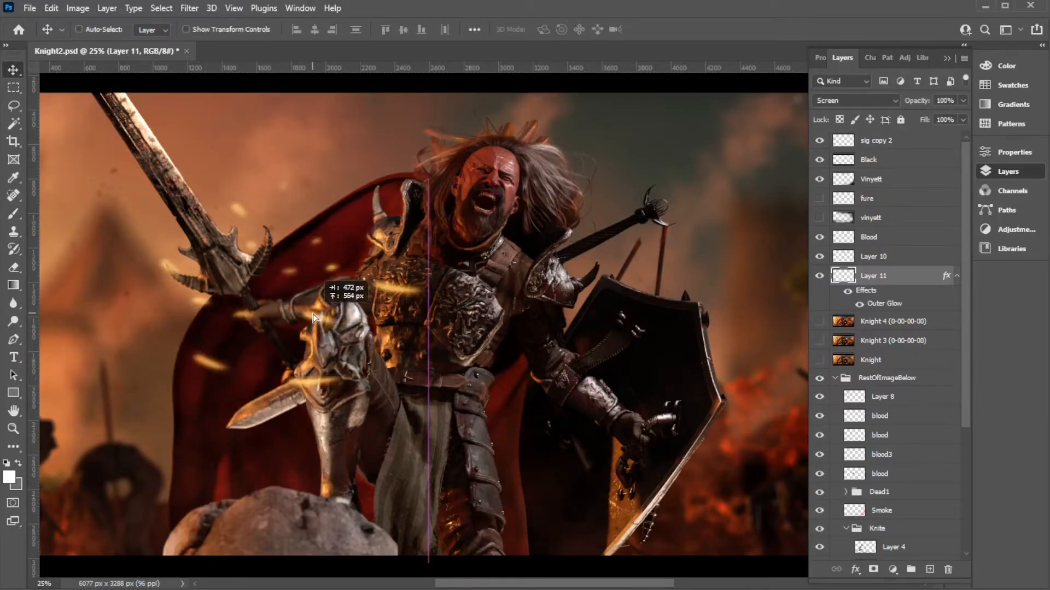
{"action": "left_click", "coordinate": [14, 268]}
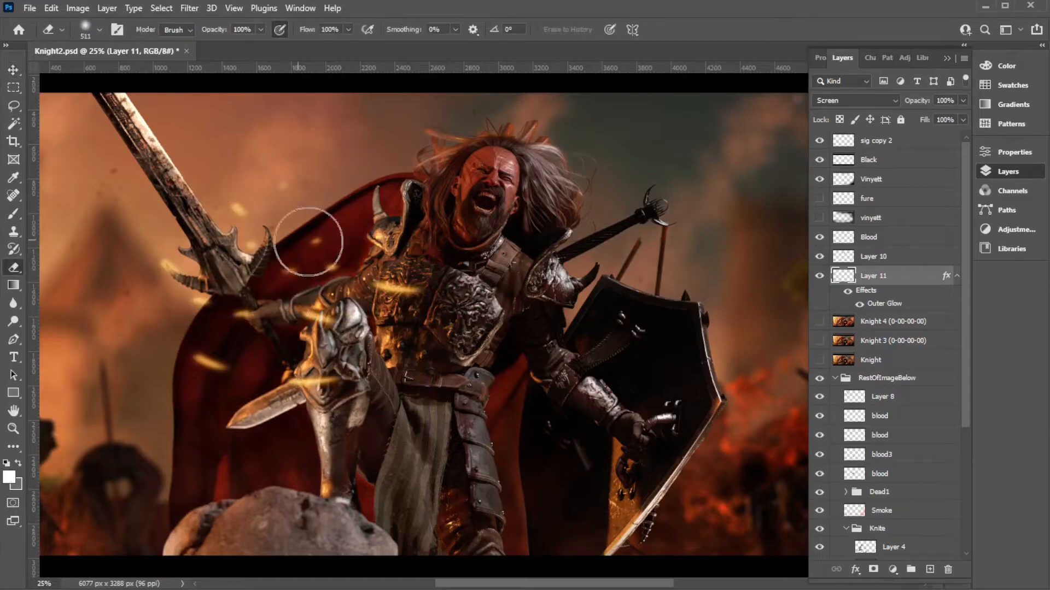
{"action": "right_click", "coordinate": [403, 263]}
{"action": "left_click", "coordinate": [512, 296]}
{"action": "left_click_drag", "start_coordinate": [380, 287], "coordinate": [410, 298]}
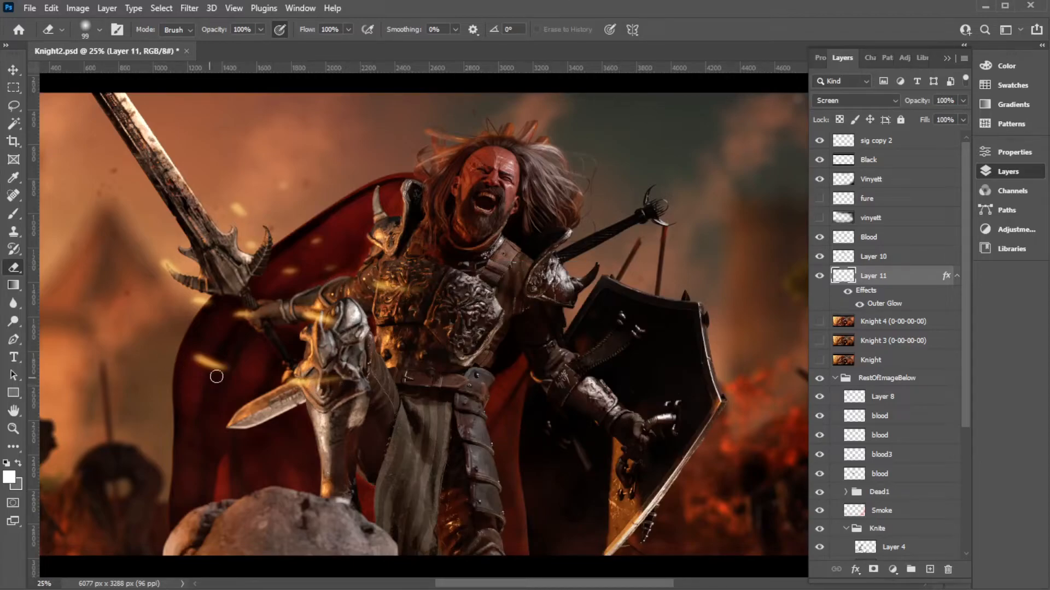
{"action": "left_click_drag", "start_coordinate": [223, 369], "coordinate": [209, 371]}
{"action": "key", "text": "ctrl+z"}
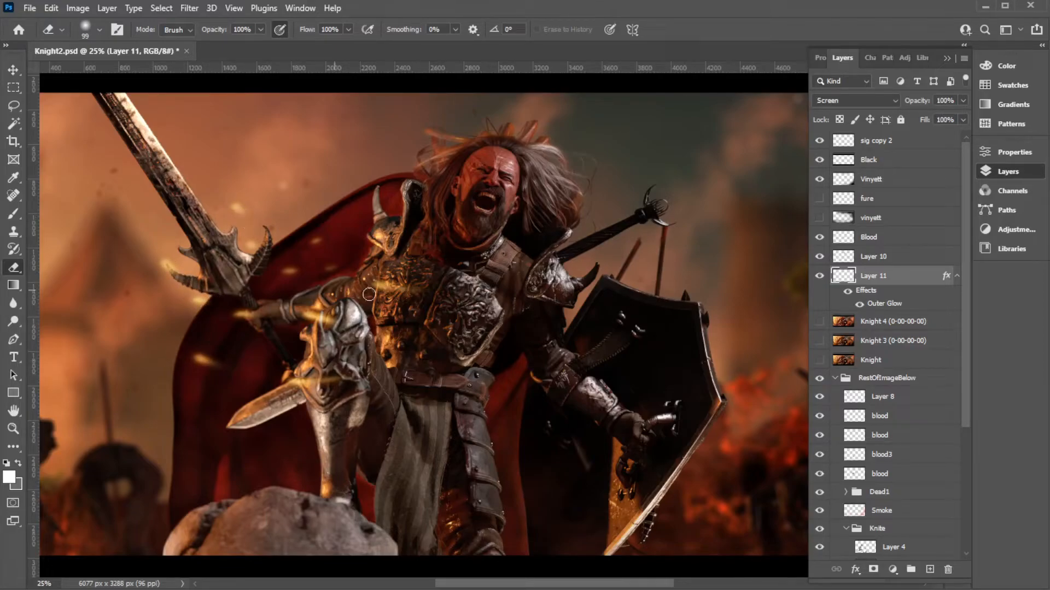
- Try shifting the sparks farther down the image, and delete Layer 11
{"action": "key", "text": "v"}
{"action": "left_click_drag", "start_coordinate": [331, 328], "coordinate": [224, 440]}
{"action": "left_click_drag", "start_coordinate": [902, 278], "coordinate": [949, 570]}
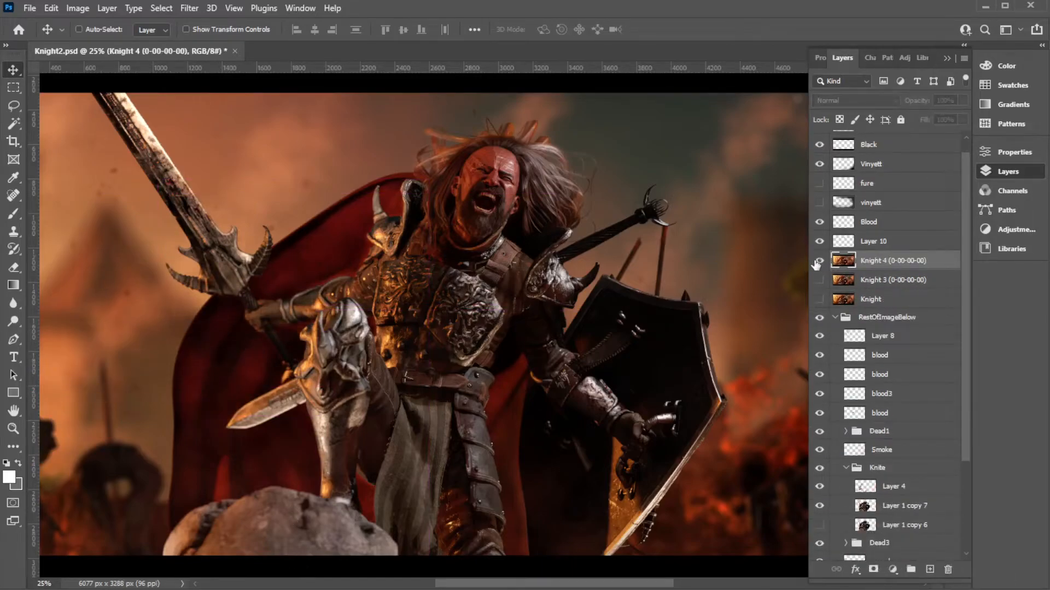
- Toggle the Knight 4 (0-00-00-00) layer to examine the warm glow over the knight and background, leaving it hidden
{"action": "left_click", "coordinate": [819, 261]}
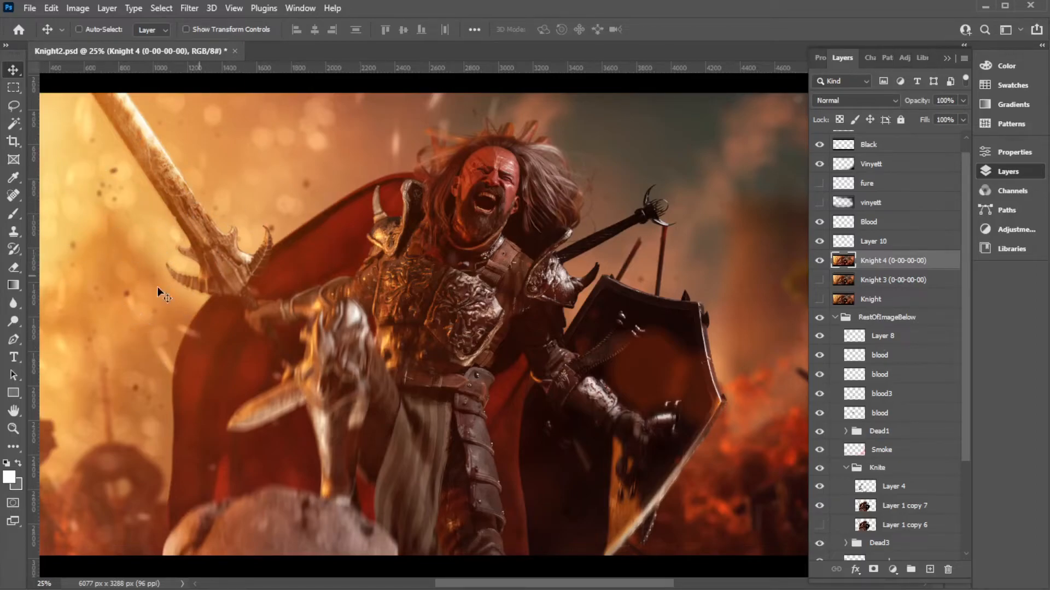
{"action": "left_click_drag", "start_coordinate": [635, 363], "coordinate": [329, 344]}
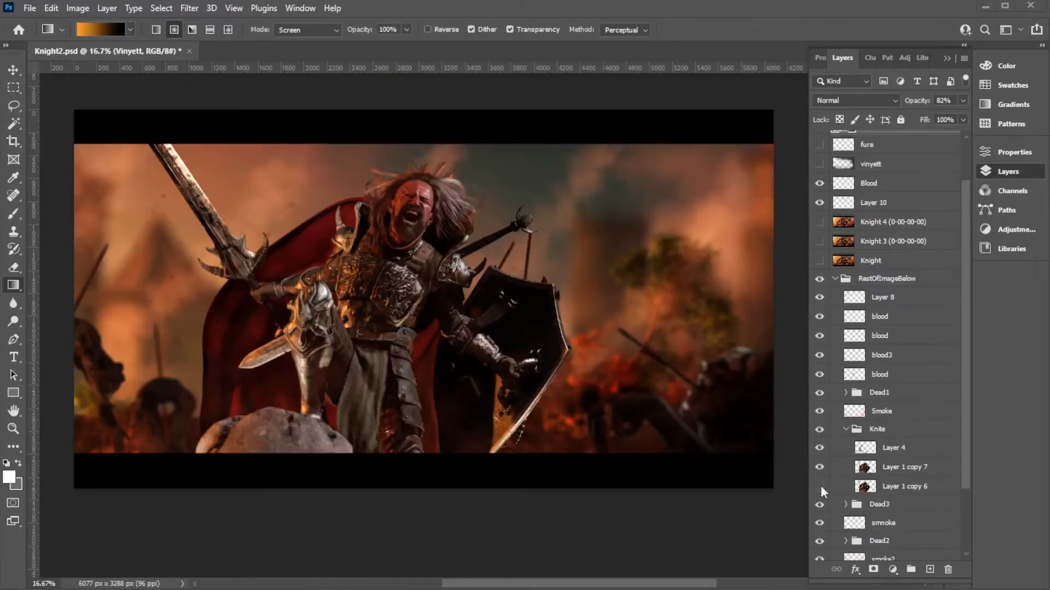
{"action": "left_click", "coordinate": [819, 222]}
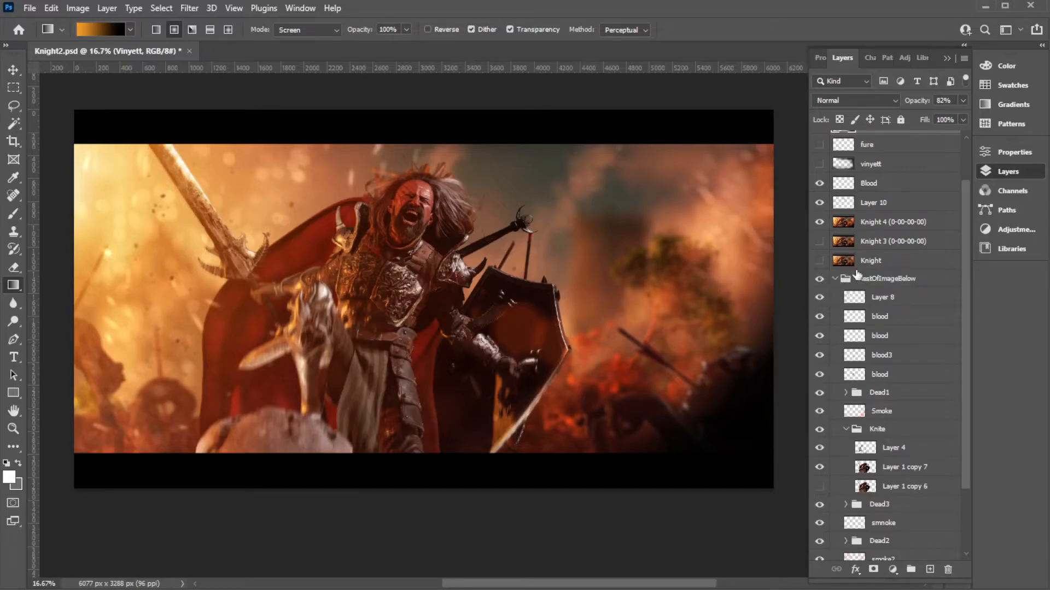
{"action": "left_click", "coordinate": [819, 222]}
- Duplicate the Layer 1 copy 7 knight layer in the Knite group and toggle both copies for comparison, leaving both shown
{"action": "left_click_drag", "start_coordinate": [886, 470], "coordinate": [930, 569]}
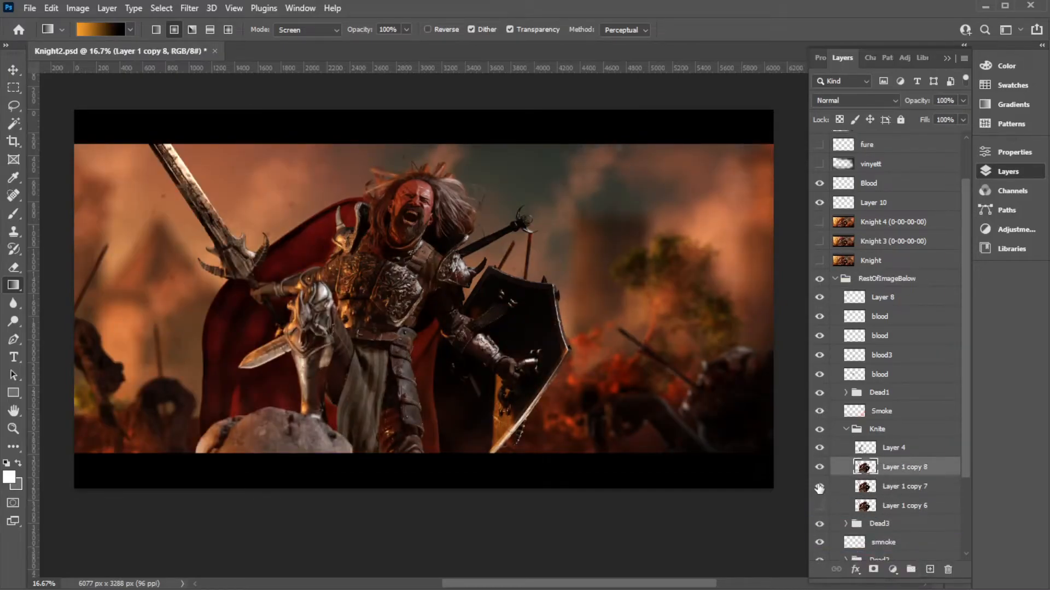
{"action": "left_click_drag", "start_coordinate": [821, 485], "coordinate": [820, 468]}
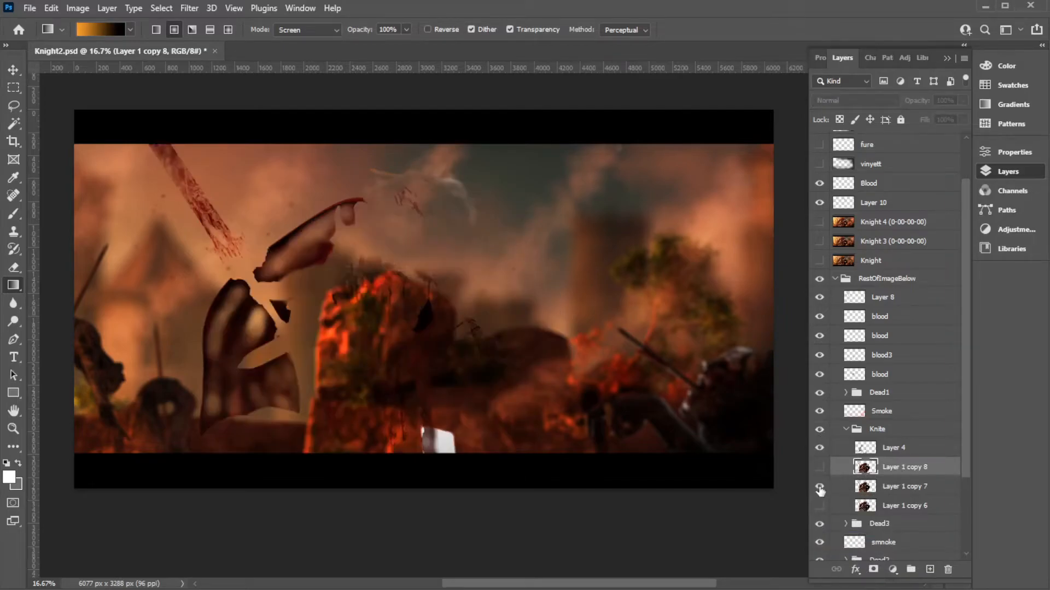
{"action": "left_click", "coordinate": [819, 487]}
{"action": "left_click", "coordinate": [819, 468]}
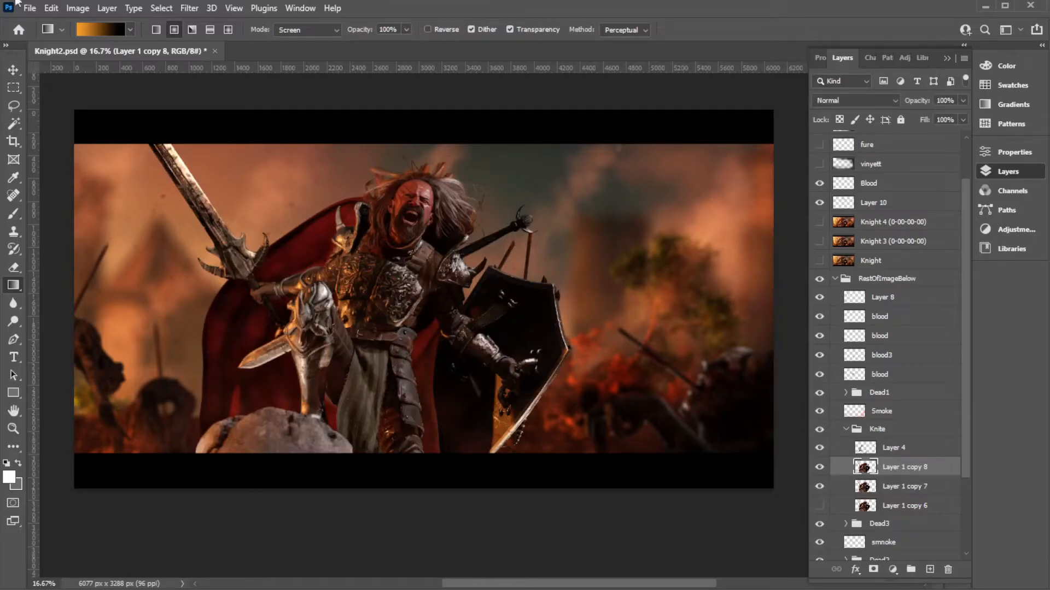
- Apply a Motion Blur at an 84° angle to the Layer 1 copy 8 knight layer
{"action": "left_click", "coordinate": [189, 8]}
{"action": "mouse_move", "coordinate": [251, 186]}
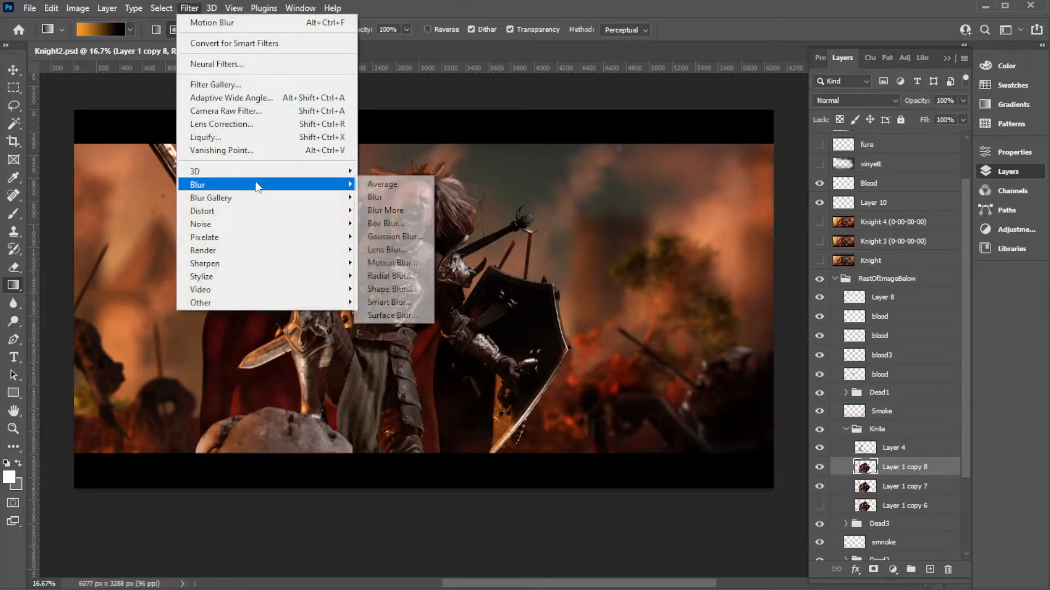
{"action": "left_click", "coordinate": [385, 263]}
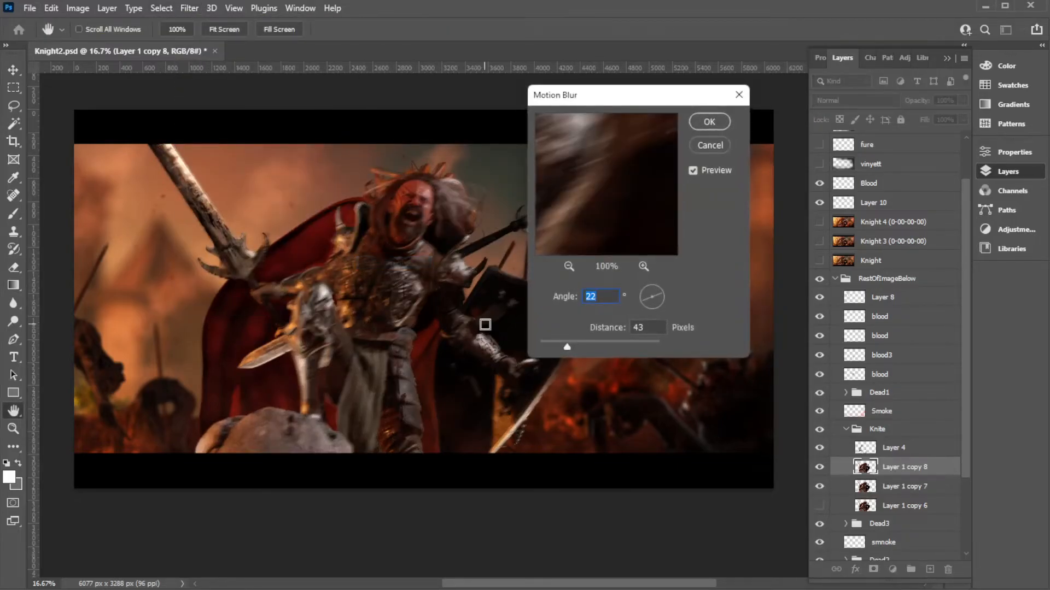
{"action": "left_click_drag", "start_coordinate": [658, 287], "coordinate": [654, 282]}
{"action": "left_click", "coordinate": [657, 293]}
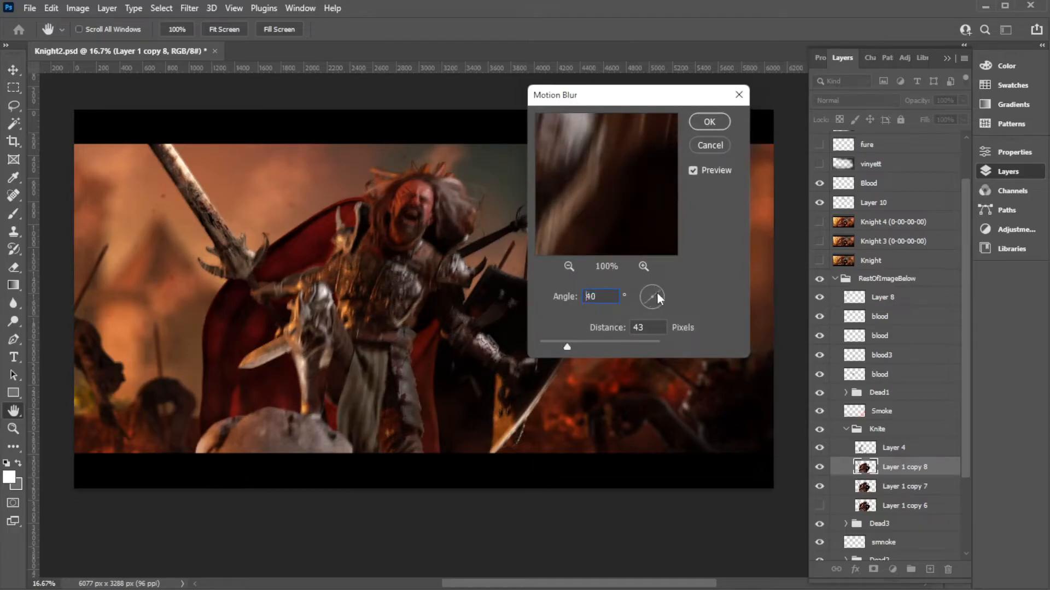
{"action": "left_click", "coordinate": [652, 295]}
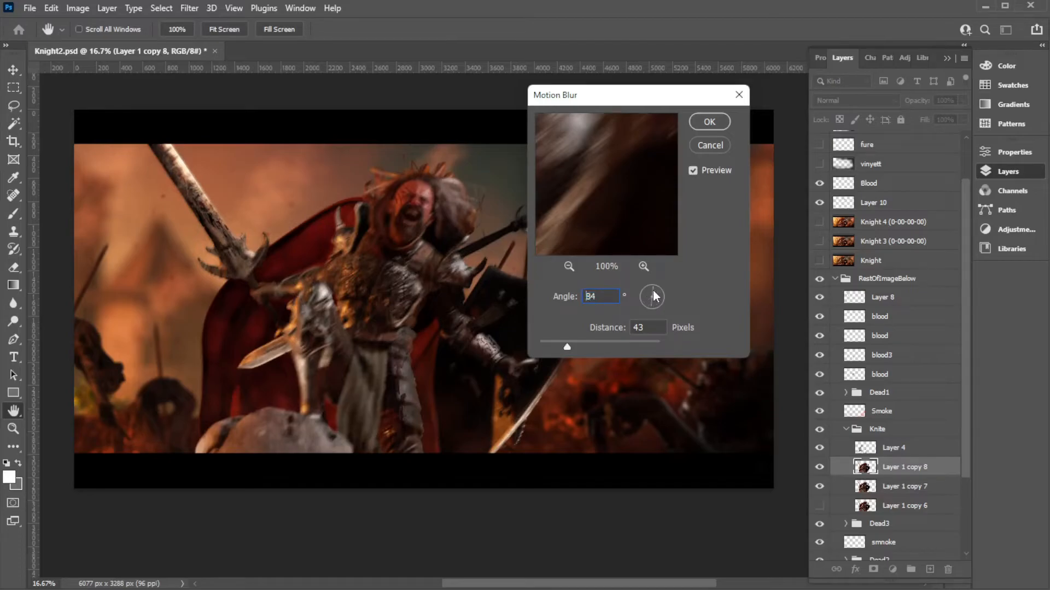
{"action": "left_click_drag", "start_coordinate": [568, 347], "coordinate": [568, 348]}
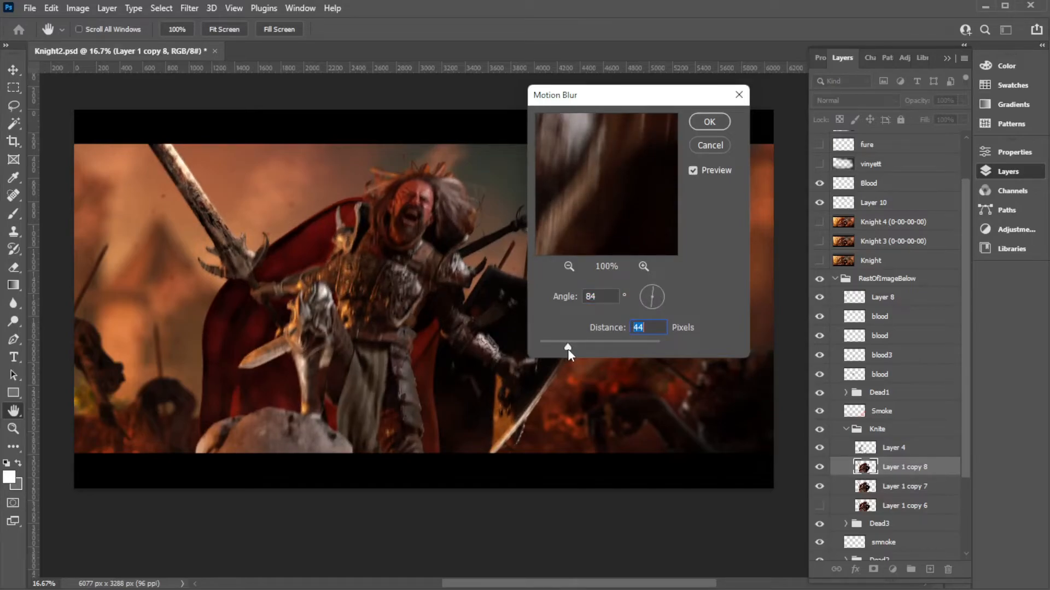
{"action": "key", "text": "Down"}
{"action": "key", "text": "Down"}
{"action": "key", "text": "Down"}
{"action": "left_click", "coordinate": [708, 127]}
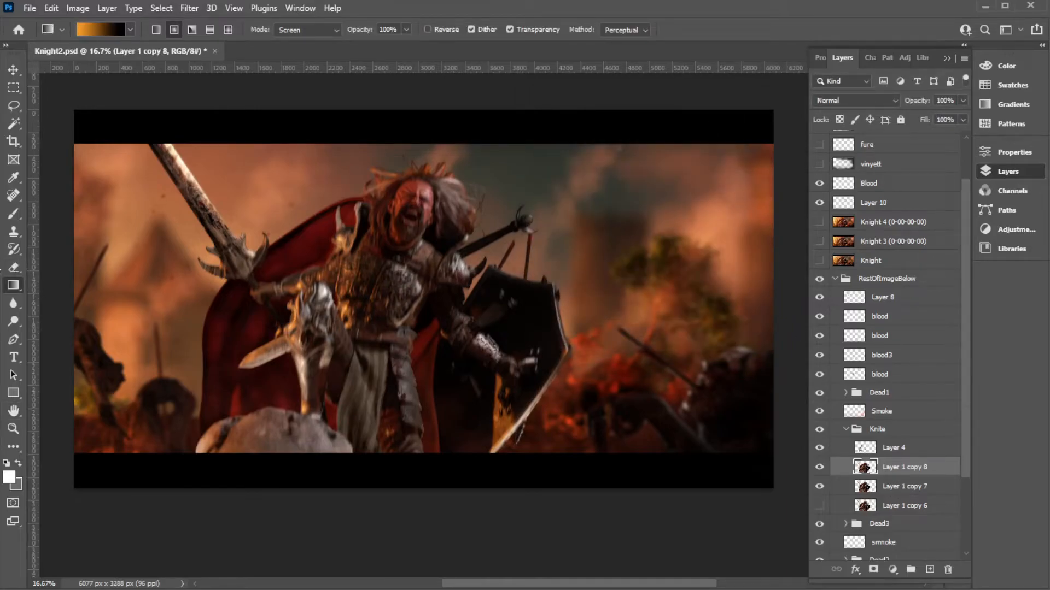
- Erase the blur over the knight's face, hair, breastplate and shield arm with a 385 px soft round Eraser
{"action": "left_click", "coordinate": [24, 267]}
{"action": "right_click", "coordinate": [575, 273]}
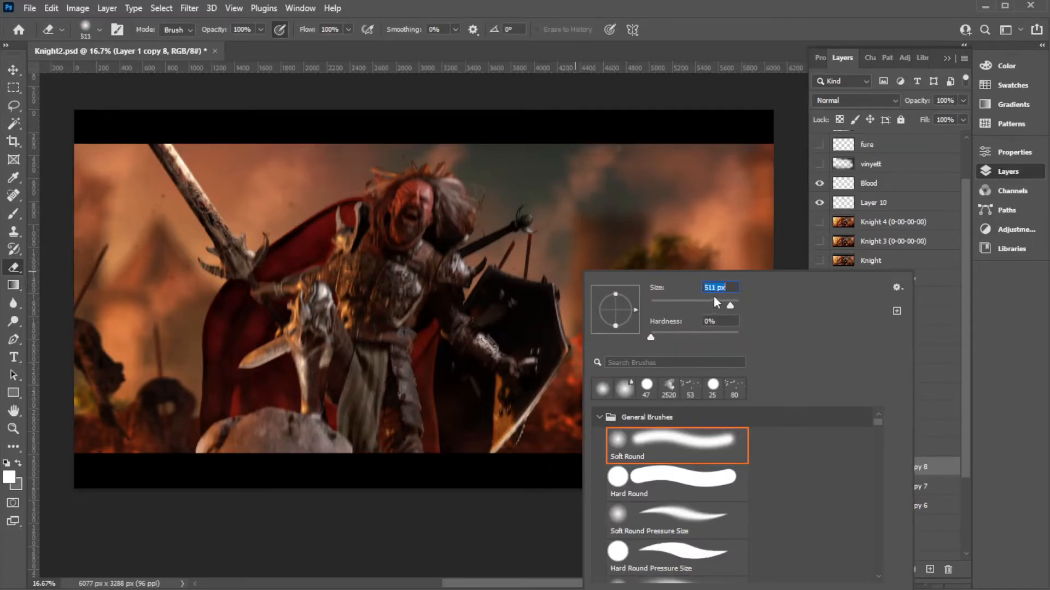
{"action": "left_click", "coordinate": [375, 324]}
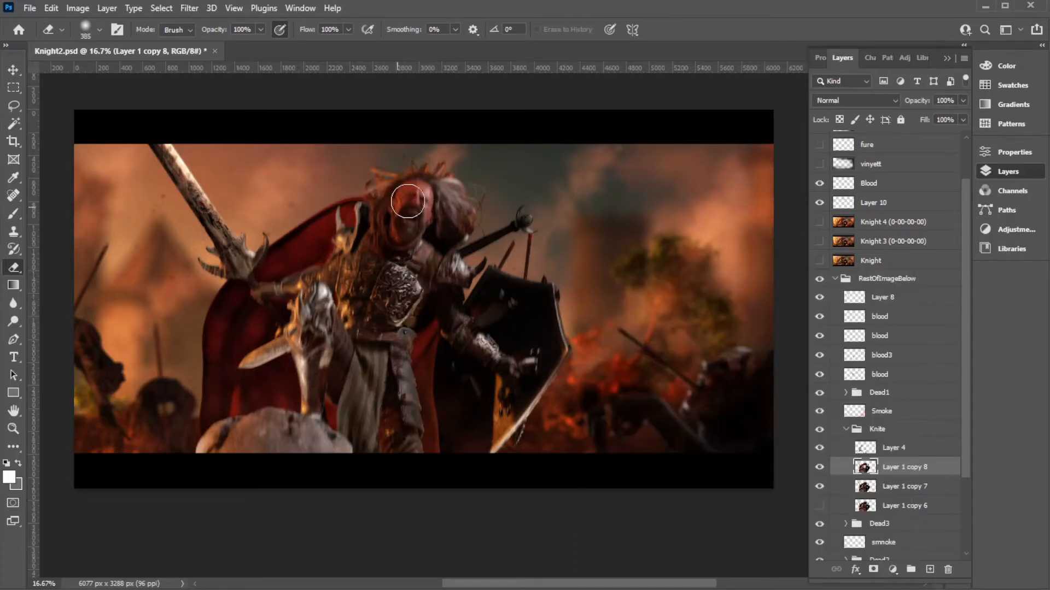
{"action": "key", "text": "ctrl+plus"}
{"action": "left_click_drag", "start_coordinate": [377, 170], "coordinate": [383, 136]}
{"action": "left_click_drag", "start_coordinate": [398, 255], "coordinate": [419, 291]}
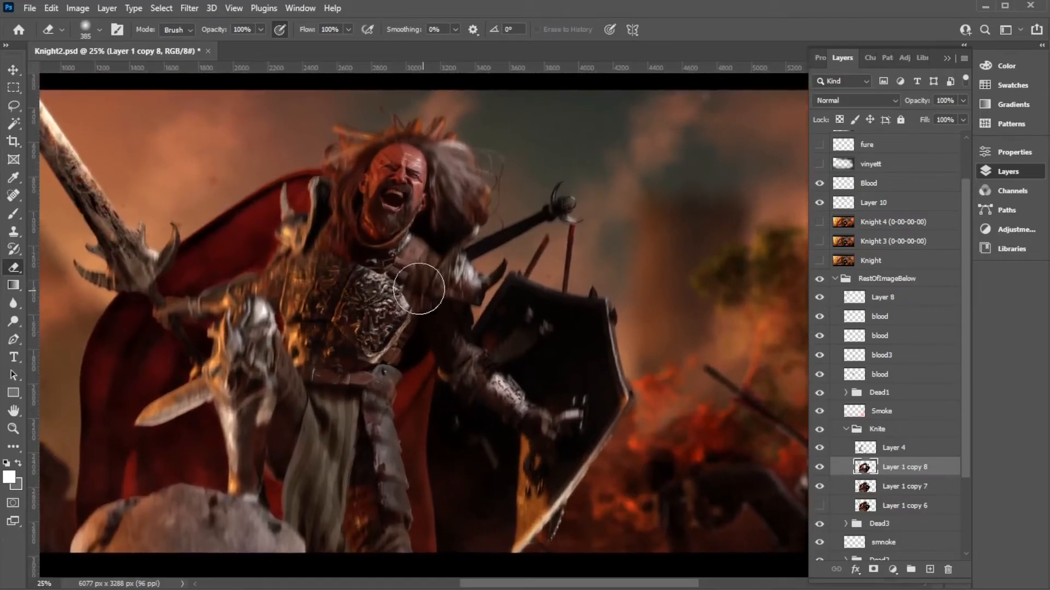
{"action": "mouse_move", "coordinate": [429, 187]}
{"action": "left_mouse_down"}
{"action": "mouse_move", "coordinate": [469, 239]}
{"action": "mouse_move", "coordinate": [452, 187]}
{"action": "mouse_move", "coordinate": [453, 209]}
{"action": "mouse_move", "coordinate": [403, 195]}
{"action": "mouse_move", "coordinate": [383, 235]}
{"action": "left_mouse_up"}
{"action": "mouse_move", "coordinate": [439, 287]}
{"action": "left_mouse_down"}
{"action": "mouse_move", "coordinate": [417, 317]}
{"action": "mouse_move", "coordinate": [452, 354]}
{"action": "mouse_move", "coordinate": [477, 352]}
{"action": "mouse_move", "coordinate": [503, 417]}
{"action": "left_mouse_up"}
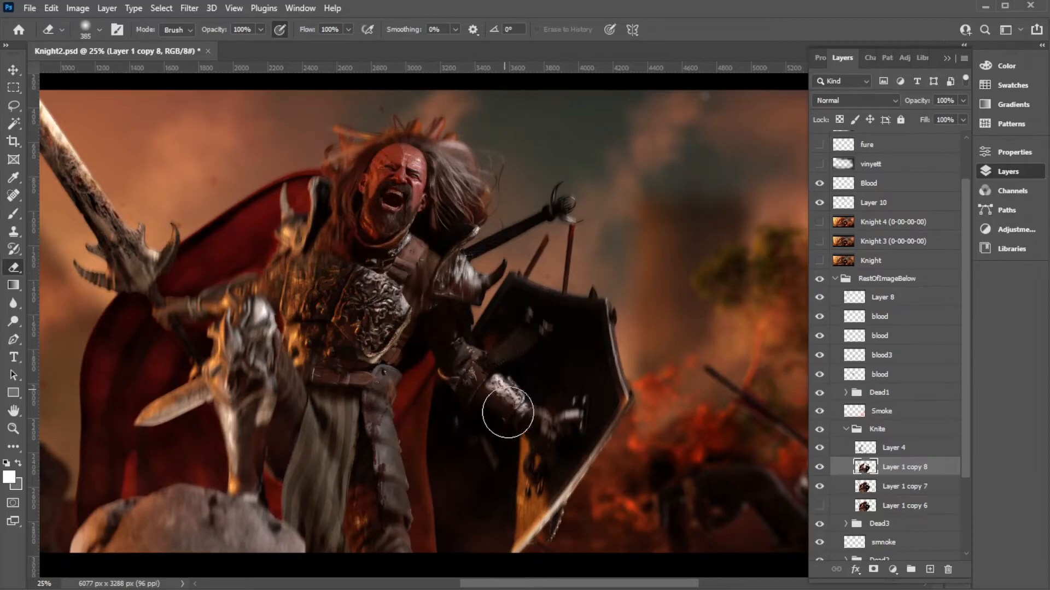
- Erase the blur over the knight's legs and the raised sword, keeping the near arm and hanging sword blurred
{"action": "mouse_move", "coordinate": [423, 420]}
{"action": "left_mouse_down"}
{"action": "mouse_move", "coordinate": [352, 415]}
{"action": "mouse_move", "coordinate": [344, 404]}
{"action": "mouse_move", "coordinate": [334, 414]}
{"action": "mouse_move", "coordinate": [337, 476]}
{"action": "mouse_move", "coordinate": [309, 481]}
{"action": "mouse_move", "coordinate": [291, 537]}
{"action": "mouse_move", "coordinate": [372, 486]}
{"action": "mouse_move", "coordinate": [361, 478]}
{"action": "mouse_move", "coordinate": [396, 534]}
{"action": "left_mouse_up"}
{"action": "left_click_drag", "start_coordinate": [384, 415], "coordinate": [462, 276]}
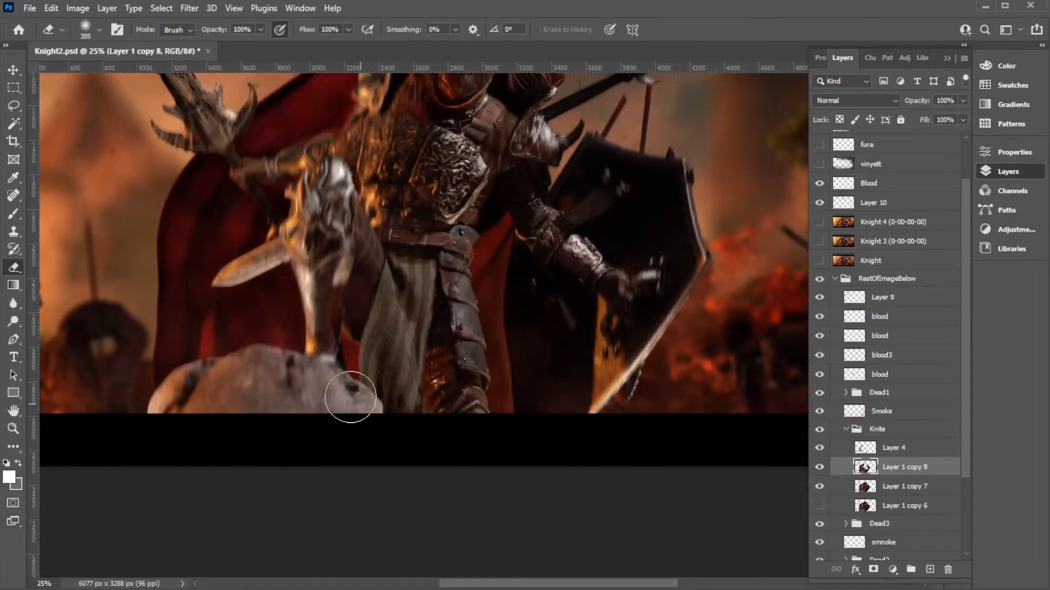
{"action": "left_click_drag", "start_coordinate": [382, 363], "coordinate": [460, 439]}
{"action": "left_click_drag", "start_coordinate": [330, 209], "coordinate": [411, 311]}
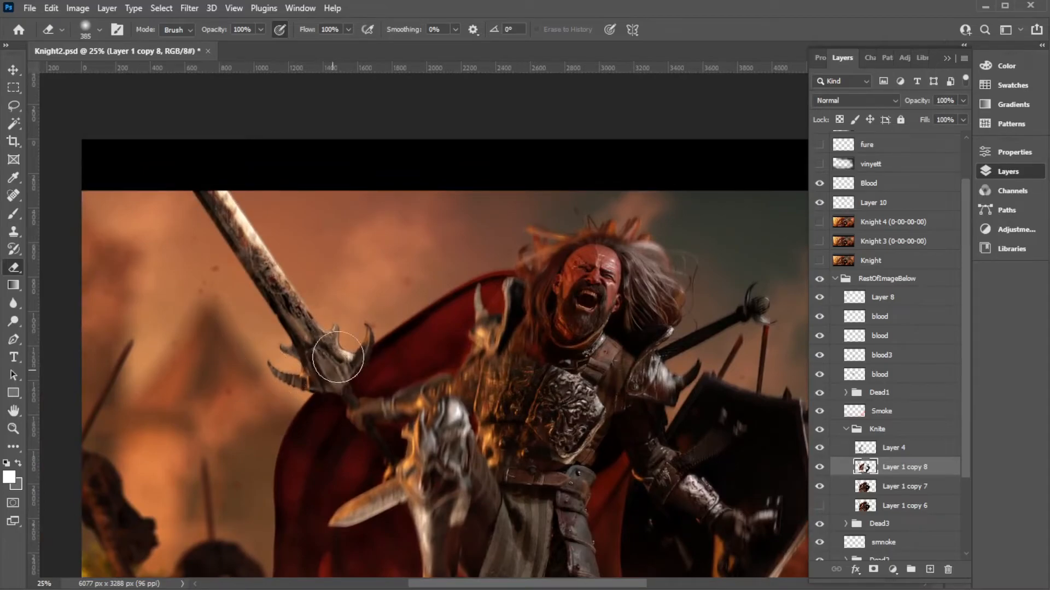
{"action": "left_click_drag", "start_coordinate": [351, 339], "coordinate": [236, 291]}
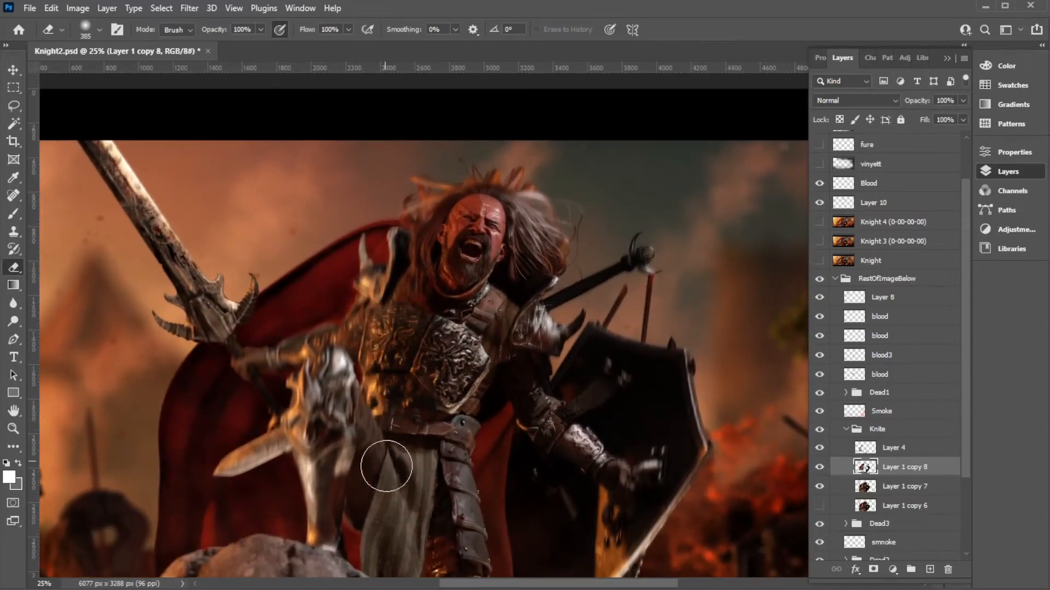
{"action": "left_click_drag", "start_coordinate": [504, 443], "coordinate": [468, 391]}
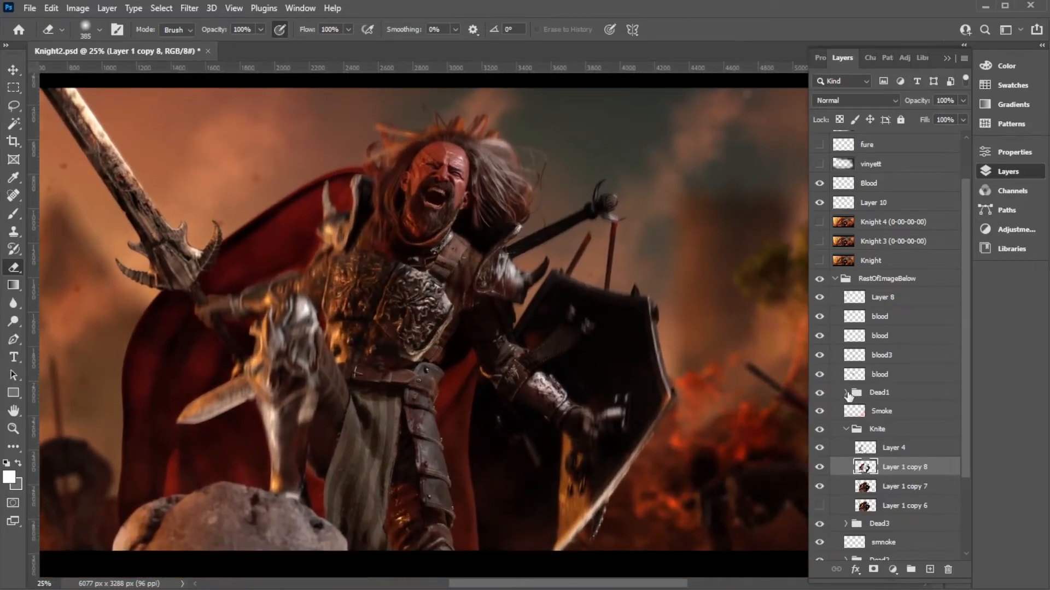
- Toggle the Layer 1 copy 8 layer repeatedly to compare the knight with and without the selective motion blur
{"action": "left_click", "coordinate": [820, 468]}
{"action": "left_click", "coordinate": [820, 468]}
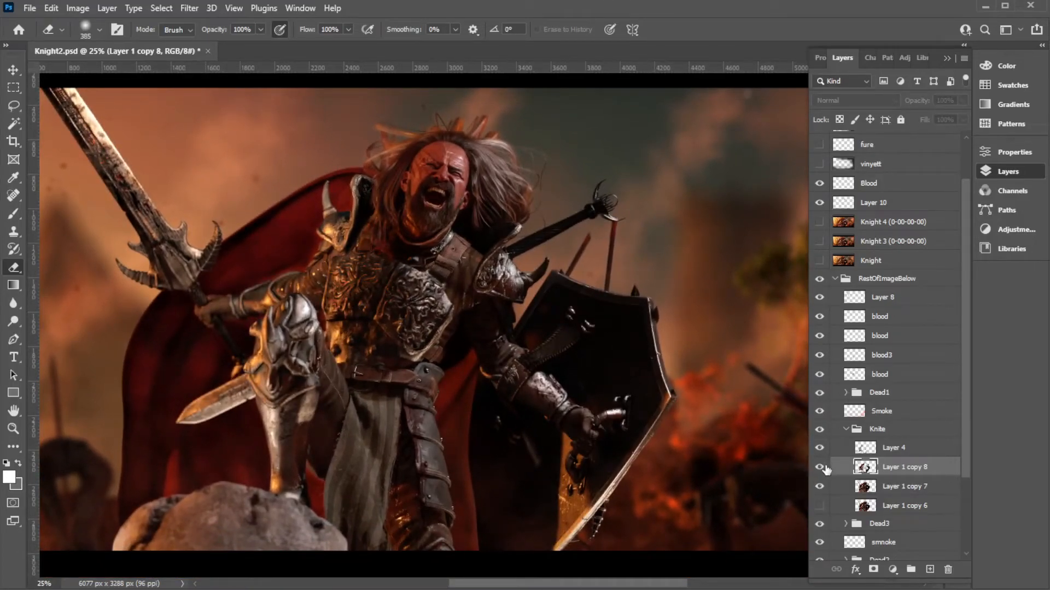
{"action": "left_click", "coordinate": [821, 469]}
{"action": "left_click", "coordinate": [820, 468]}
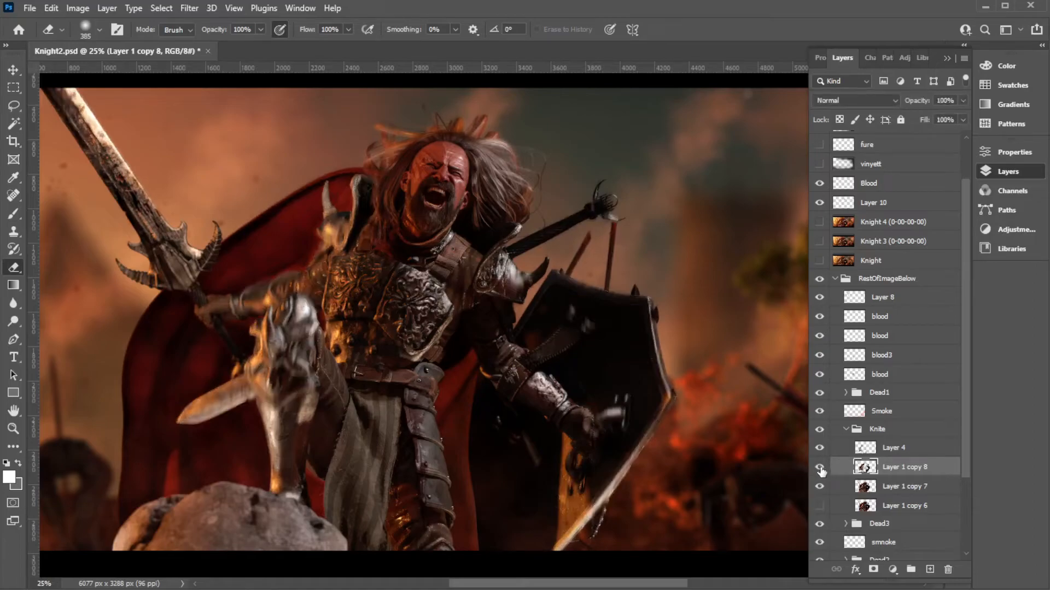
{"action": "left_click", "coordinate": [821, 468]}
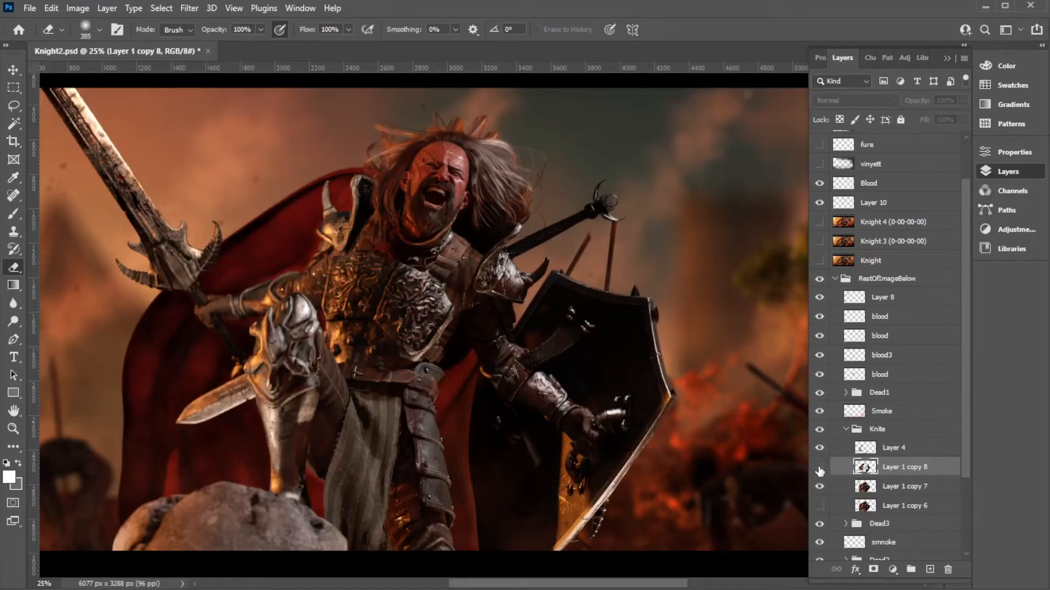
{"action": "left_click", "coordinate": [819, 468]}
{"action": "left_click_drag", "start_coordinate": [461, 328], "coordinate": [429, 316]}
{"action": "left_click", "coordinate": [820, 468]}
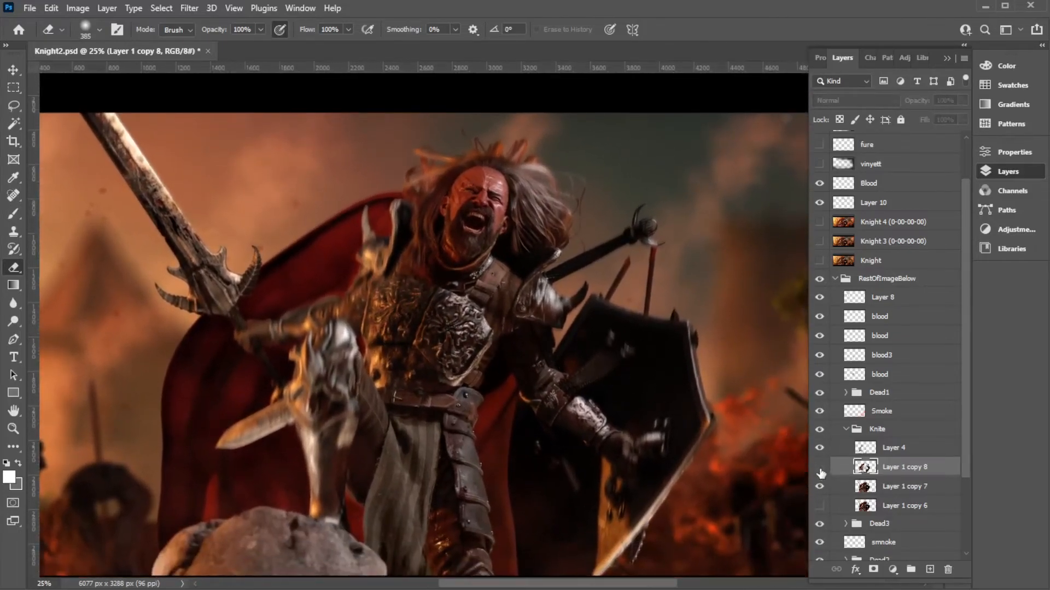
{"action": "left_click", "coordinate": [820, 468]}
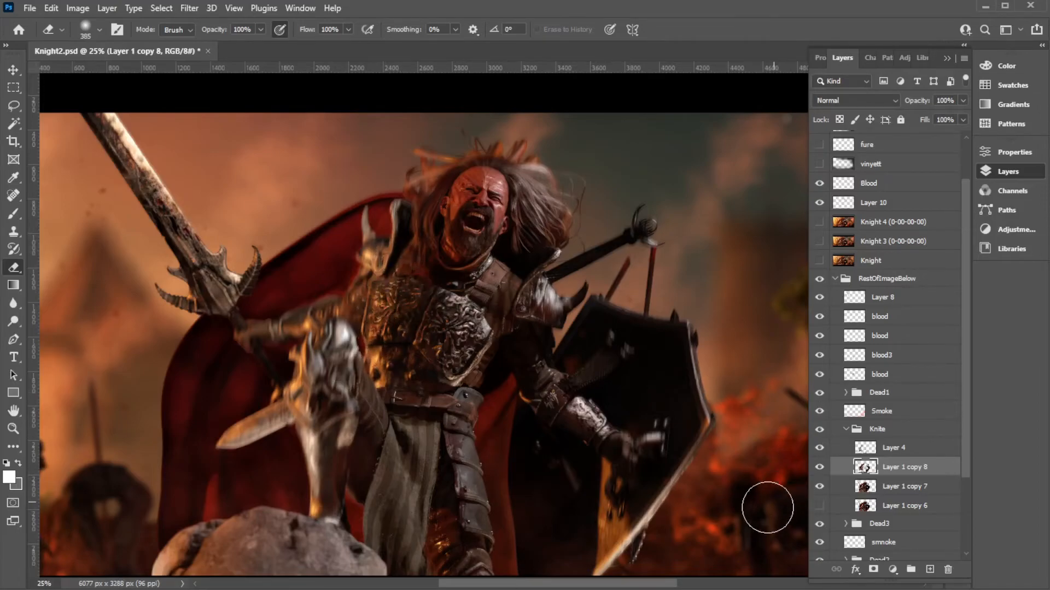
{"action": "left_click", "coordinate": [820, 469]}
{"action": "left_click", "coordinate": [820, 468]}
{"action": "left_click", "coordinate": [820, 469]}
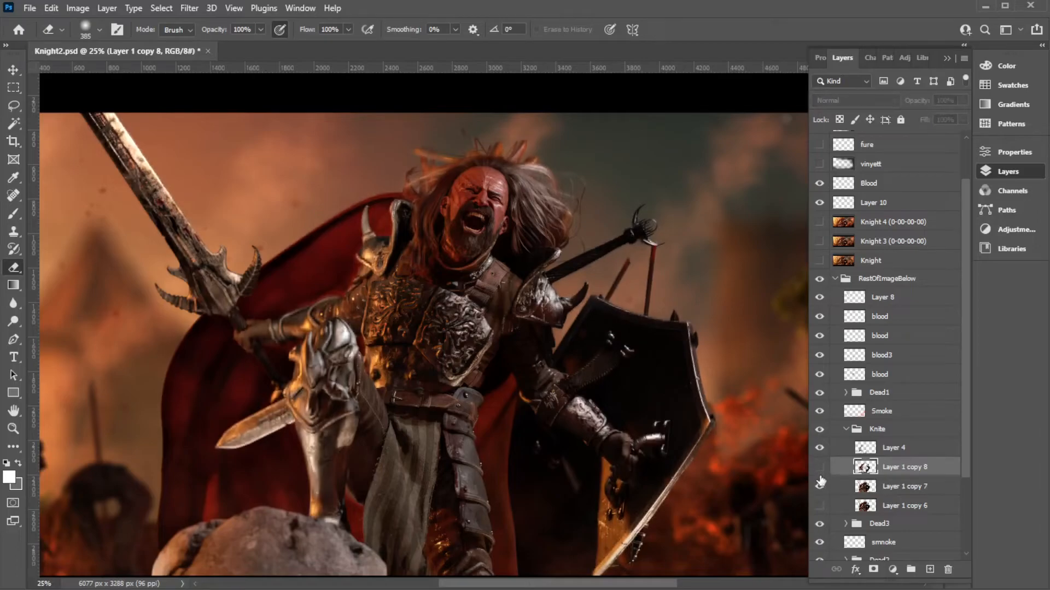
{"action": "left_click", "coordinate": [820, 469]}
{"action": "left_click", "coordinate": [819, 469]}
{"action": "left_click", "coordinate": [820, 469]}
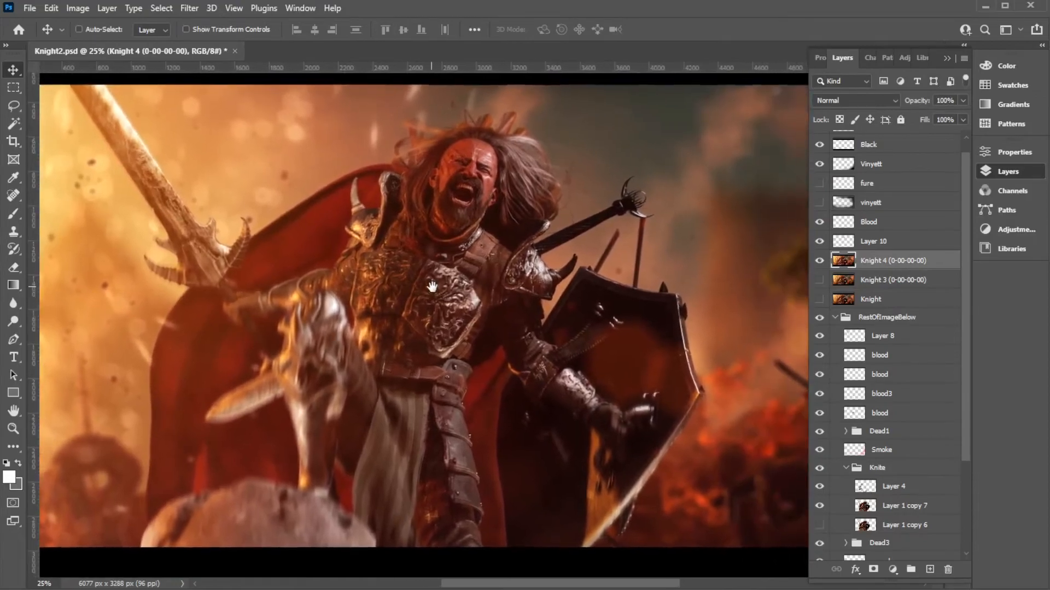
- Create a new layer named "grade" directly above the Vinyett layer
{"action": "scroll", "coordinate": [509, 360], "scroll_direction": "down", "scroll_amount": 1}
{"action": "left_click_drag", "start_coordinate": [499, 350], "coordinate": [439, 329]}
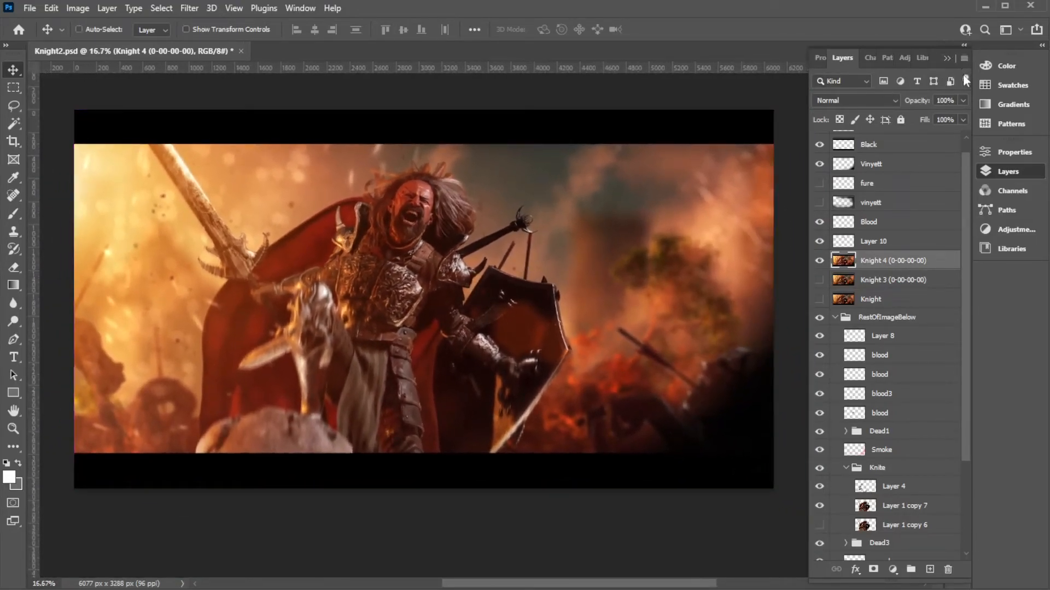
{"action": "left_click", "coordinate": [897, 152]}
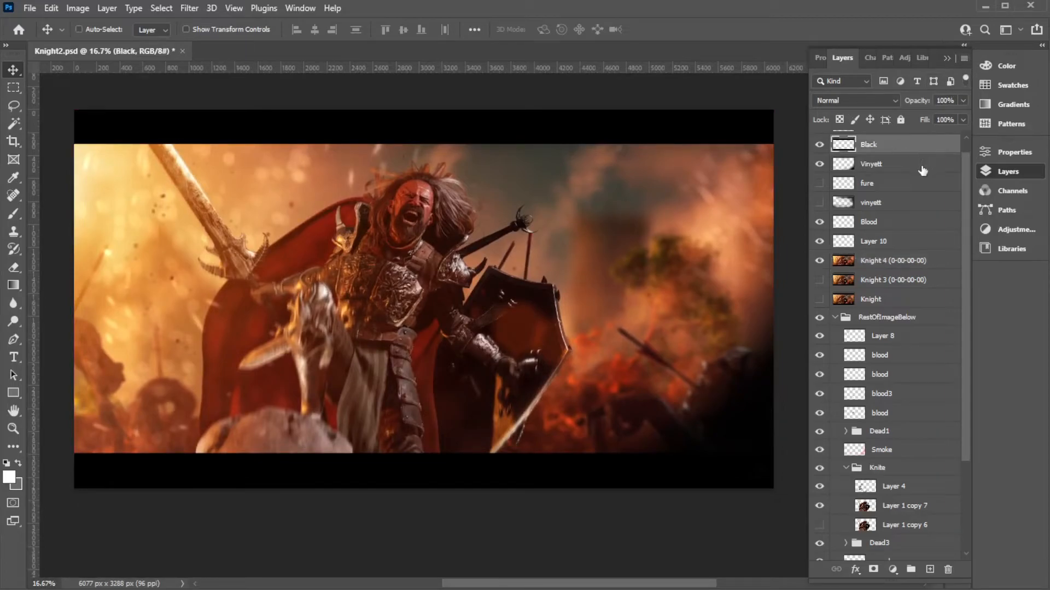
{"action": "left_click", "coordinate": [902, 165]}
{"action": "left_click", "coordinate": [965, 58]}
{"action": "left_click", "coordinate": [984, 66]}
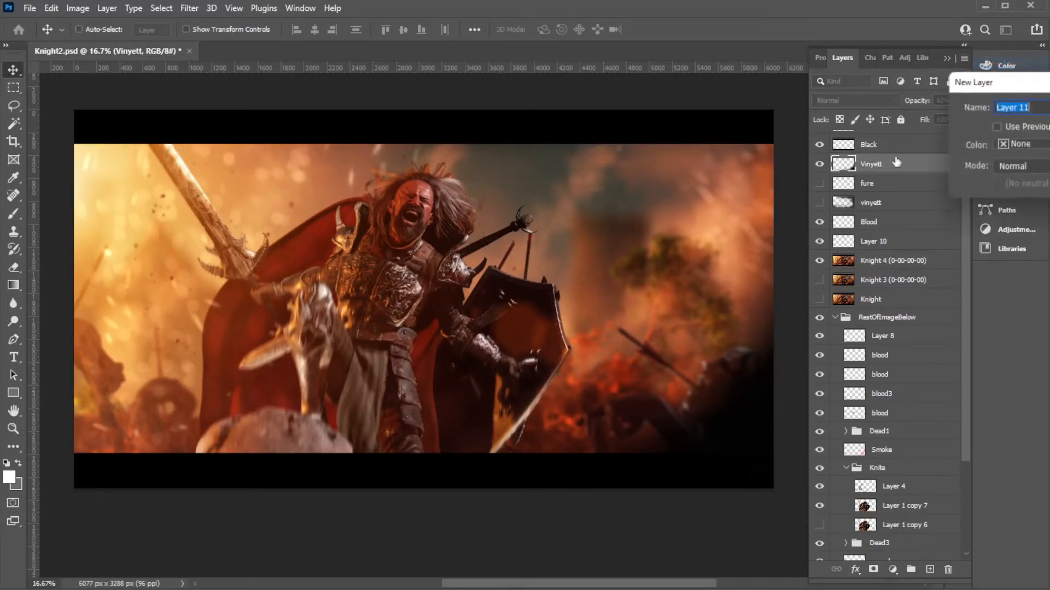
{"action": "type", "text": "grade"}
{"action": "key", "text": "Return"}
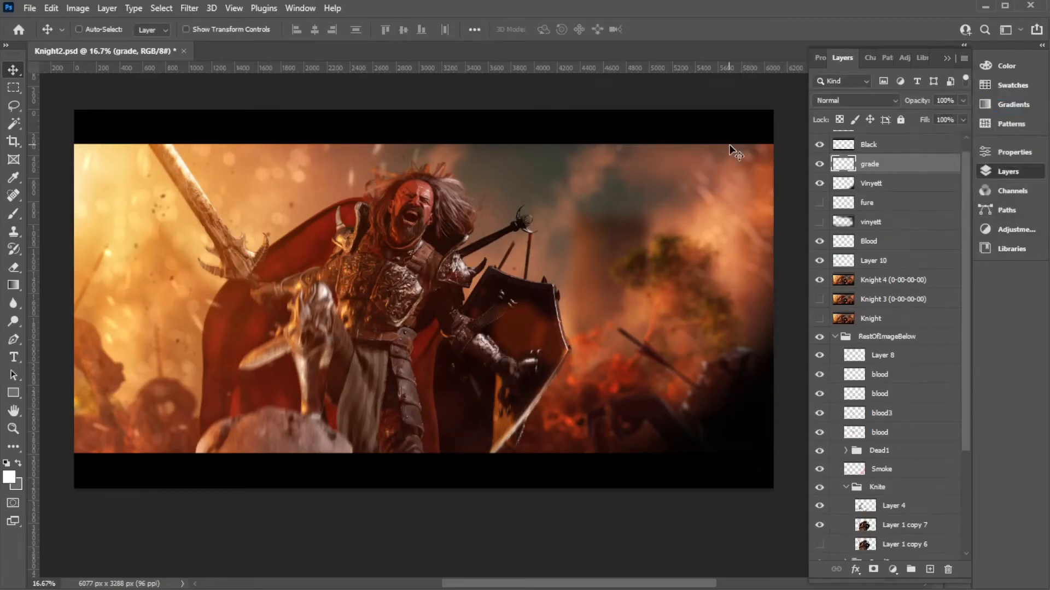
- Fill the grade layer with a radial orange-to-black gradient from the image's upper-left area out past the knight
{"action": "left_click", "coordinate": [13, 285]}
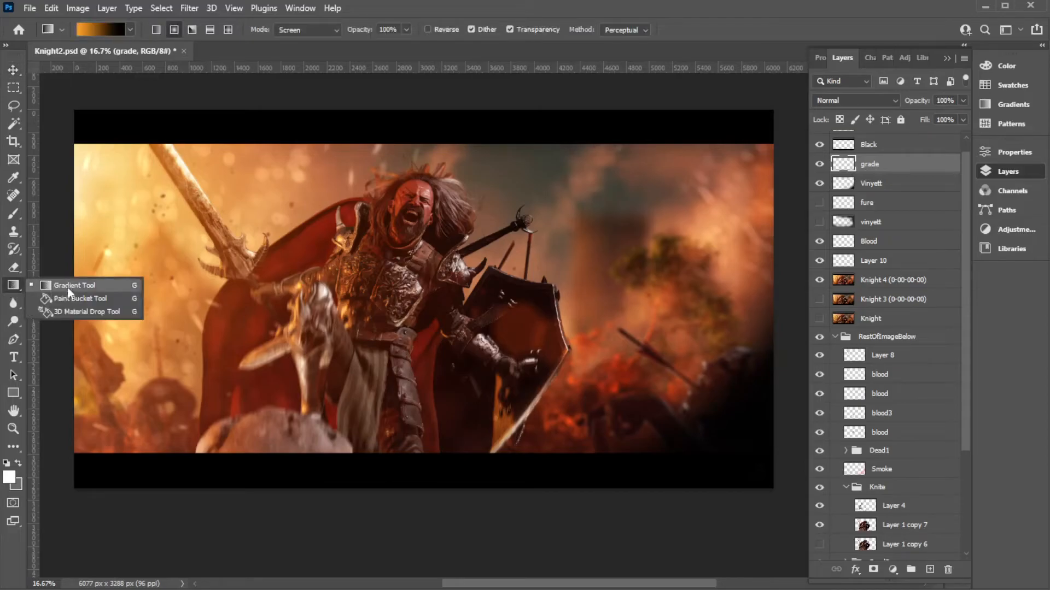
{"action": "left_click", "coordinate": [66, 289]}
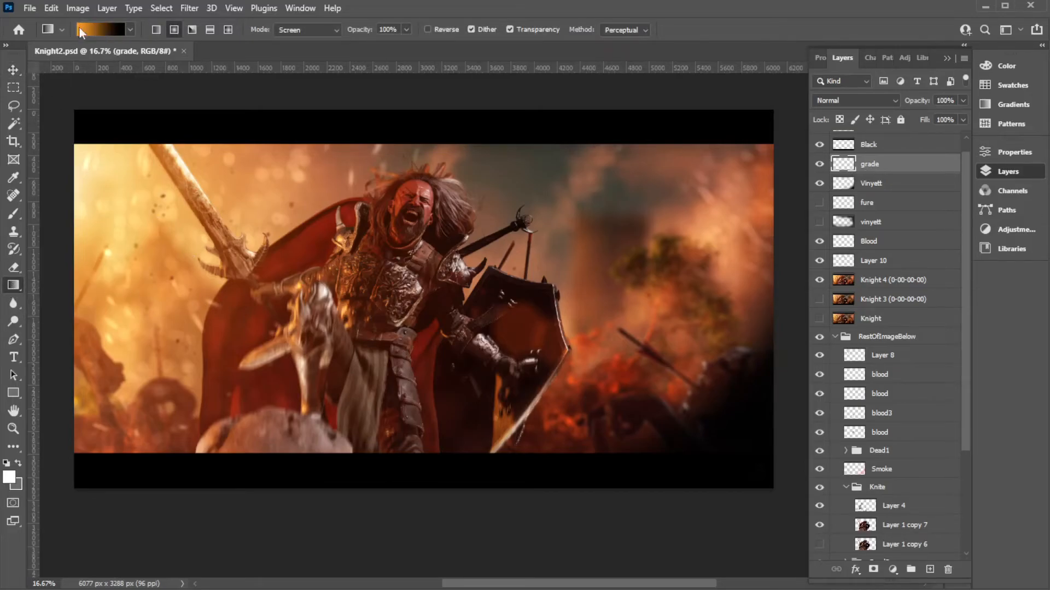
{"action": "left_click_drag", "start_coordinate": [124, 193], "coordinate": [400, 266]}
{"action": "key", "text": "ctrl+z"}
{"action": "left_click_drag", "start_coordinate": [119, 196], "coordinate": [489, 298]}
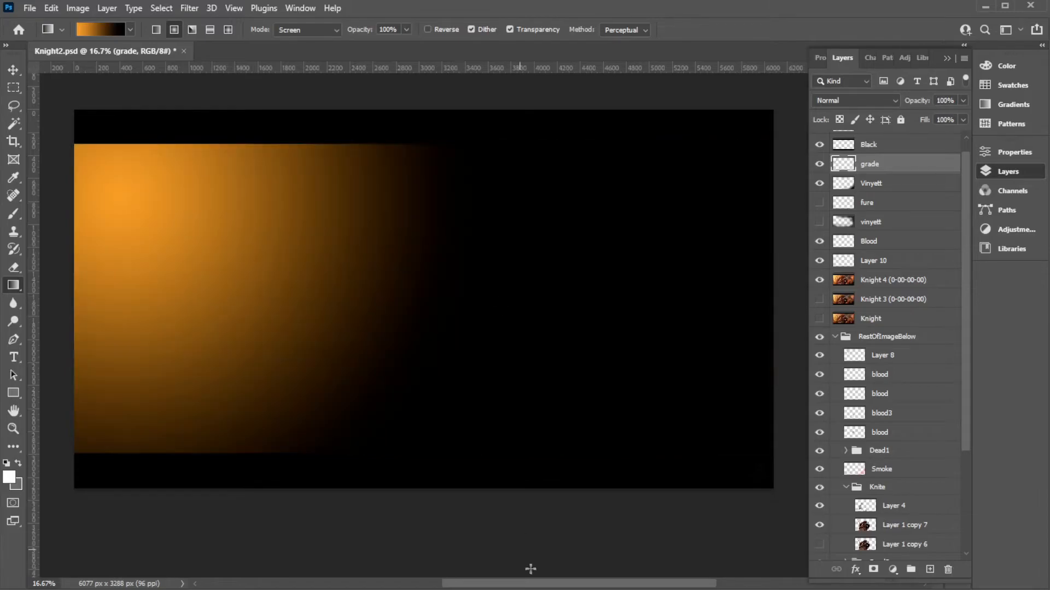
- Try successive blend modes on the grade layer, including Lighten, and set it to Screen
{"action": "left_click", "coordinate": [894, 104]}
{"action": "left_click", "coordinate": [845, 146]}
{"action": "key", "text": "Down"}
{"action": "key", "text": "Down"}
{"action": "key", "text": "Down"}
{"action": "key", "text": "Down"}
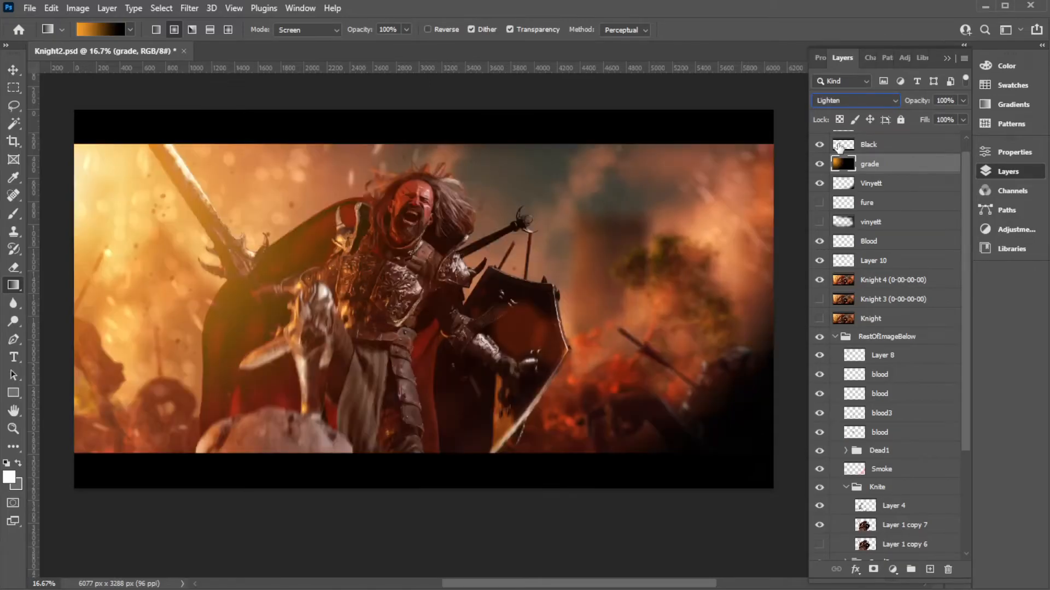
{"action": "key", "text": "Down"}
{"action": "key", "text": "Up"}
{"action": "key", "text": "Down"}
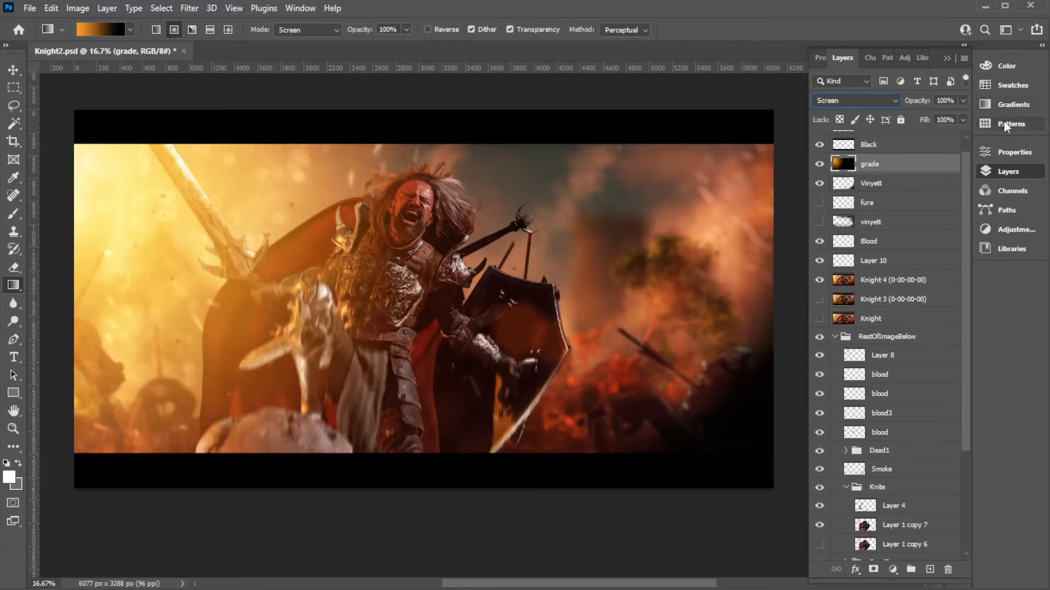
- Set the grade layer's opacity to 72%, toggling its visibility to compare the image with and without the glow
{"action": "left_click", "coordinate": [963, 101]}
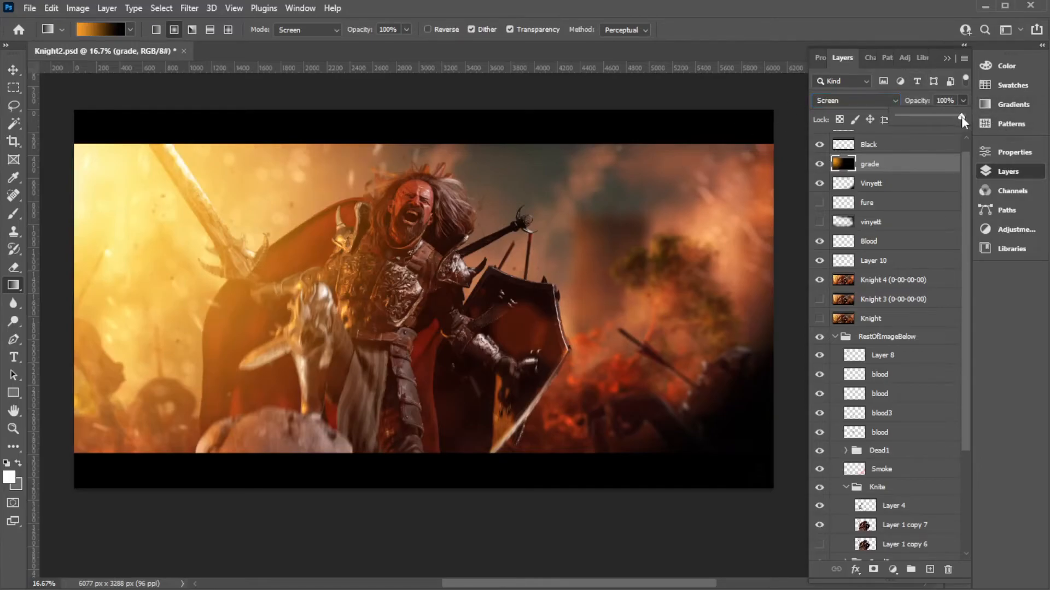
{"action": "left_click_drag", "start_coordinate": [961, 116], "coordinate": [937, 115]}
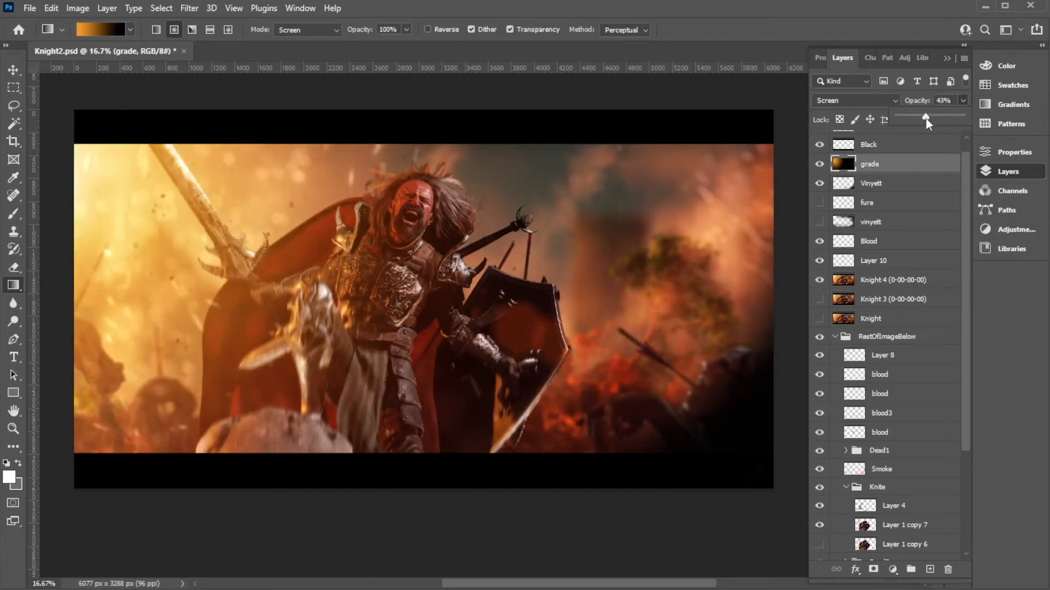
{"action": "left_click", "coordinate": [820, 164]}
{"action": "left_click", "coordinate": [821, 165]}
{"action": "left_click", "coordinate": [820, 166]}
{"action": "left_click", "coordinate": [820, 165]}
{"action": "left_click", "coordinate": [820, 166]}
{"action": "left_click", "coordinate": [820, 165]}
{"action": "left_click", "coordinate": [820, 165]}
{"action": "left_click", "coordinate": [963, 100]}
{"action": "left_click_drag", "start_coordinate": [947, 120], "coordinate": [944, 120]}
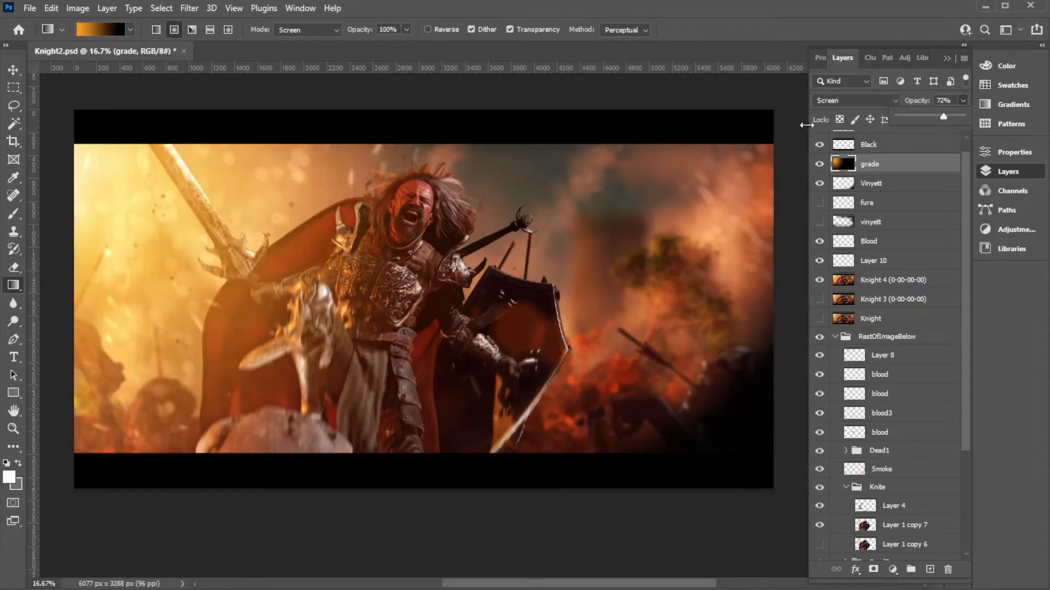
- Add two more radial orange gradients to the grade layer, one from the upper-left area and one starting over the knight
{"action": "left_click_drag", "start_coordinate": [110, 192], "coordinate": [552, 325]}
{"action": "left_click_drag", "start_coordinate": [303, 239], "coordinate": [541, 325]}
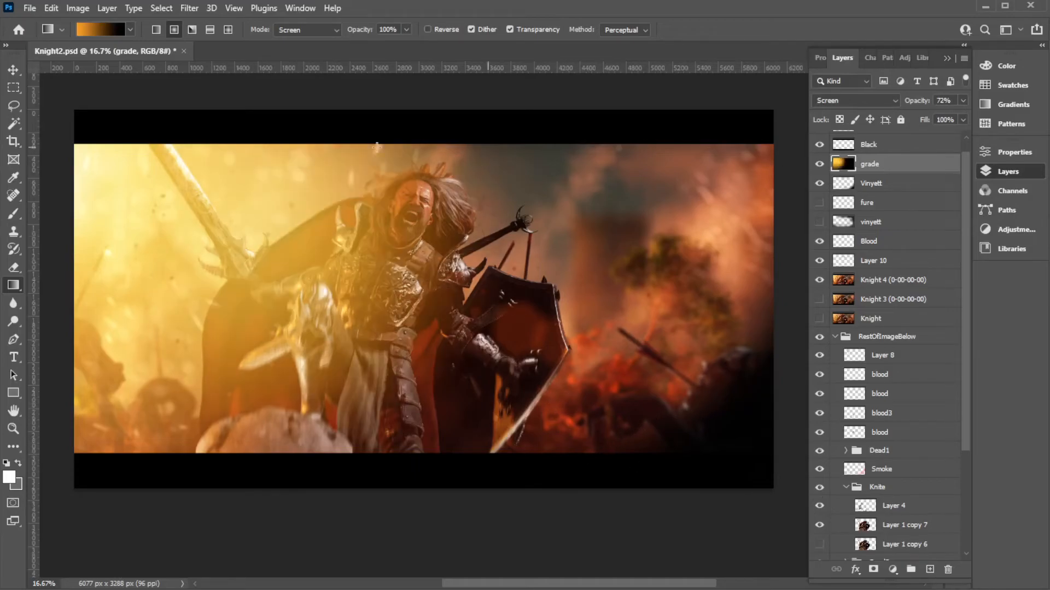
- Apply Hue/Saturation to the grade layer with hue -18, saturation +6 and lightness -21
{"action": "left_click", "coordinate": [78, 8]}
{"action": "mouse_move", "coordinate": [112, 43]}
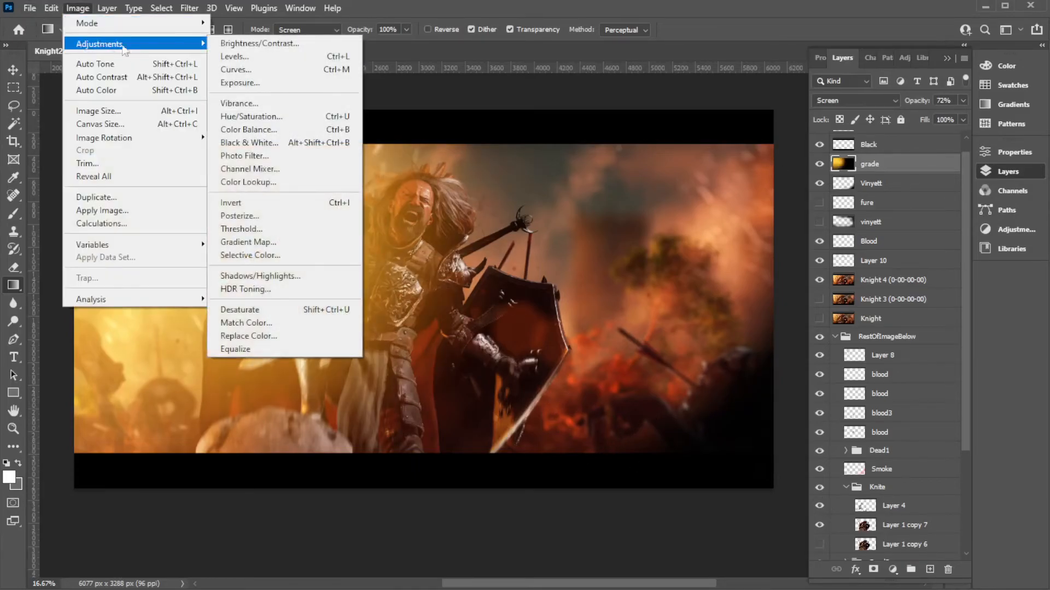
{"action": "left_click", "coordinate": [260, 116]}
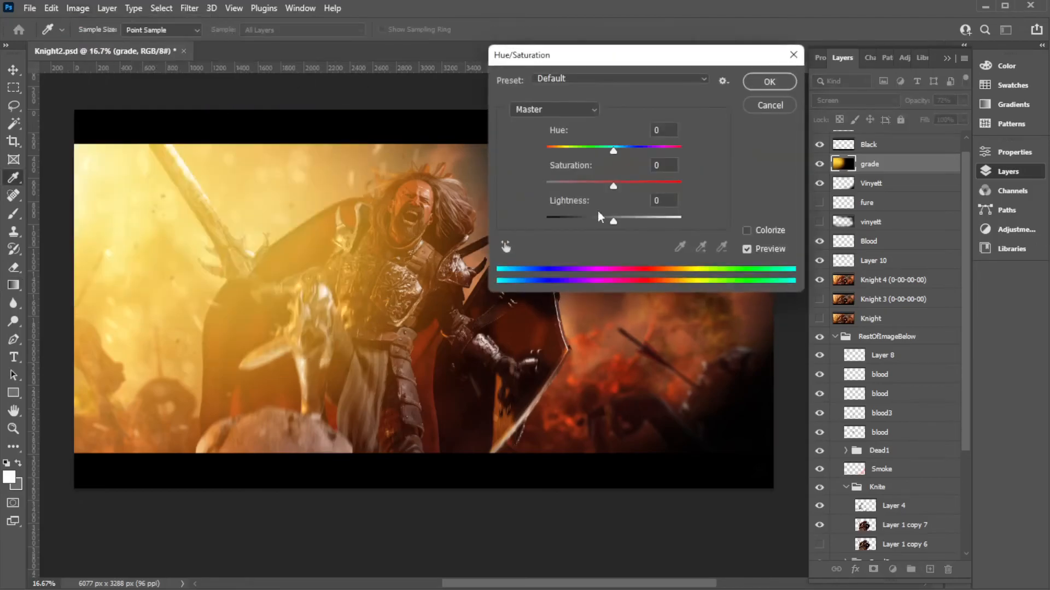
{"action": "left_click_drag", "start_coordinate": [618, 152], "coordinate": [601, 151]}
{"action": "mouse_move", "coordinate": [613, 185]}
{"action": "left_mouse_down"}
{"action": "mouse_move", "coordinate": [641, 187]}
{"action": "mouse_move", "coordinate": [617, 187]}
{"action": "left_mouse_up"}
{"action": "mouse_move", "coordinate": [615, 225]}
{"action": "left_mouse_down"}
{"action": "mouse_move", "coordinate": [587, 224]}
{"action": "mouse_move", "coordinate": [612, 224]}
{"action": "mouse_move", "coordinate": [599, 223]}
{"action": "left_mouse_up"}
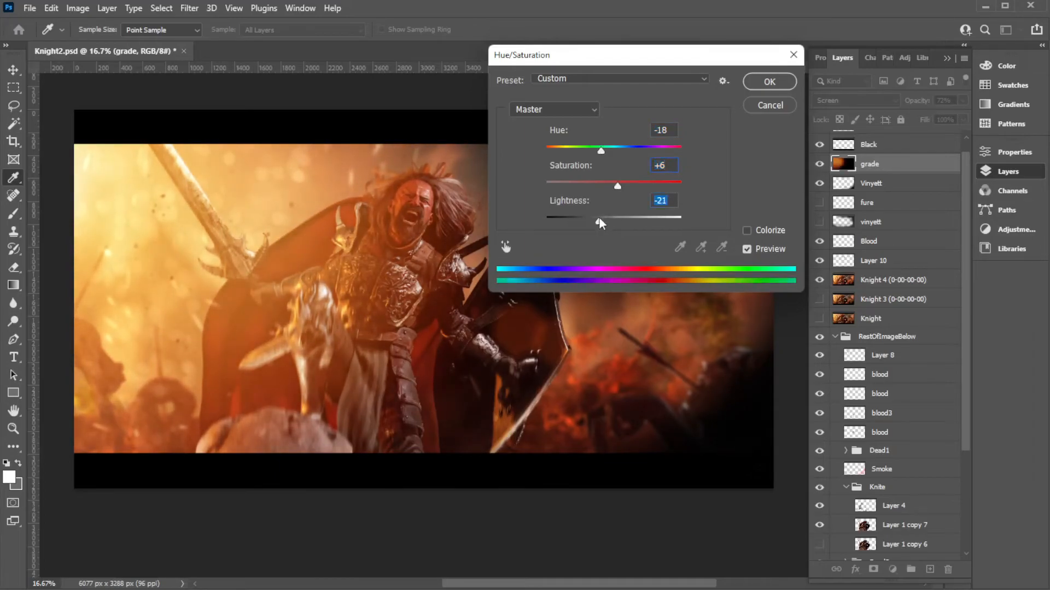
{"action": "left_click", "coordinate": [767, 86]}
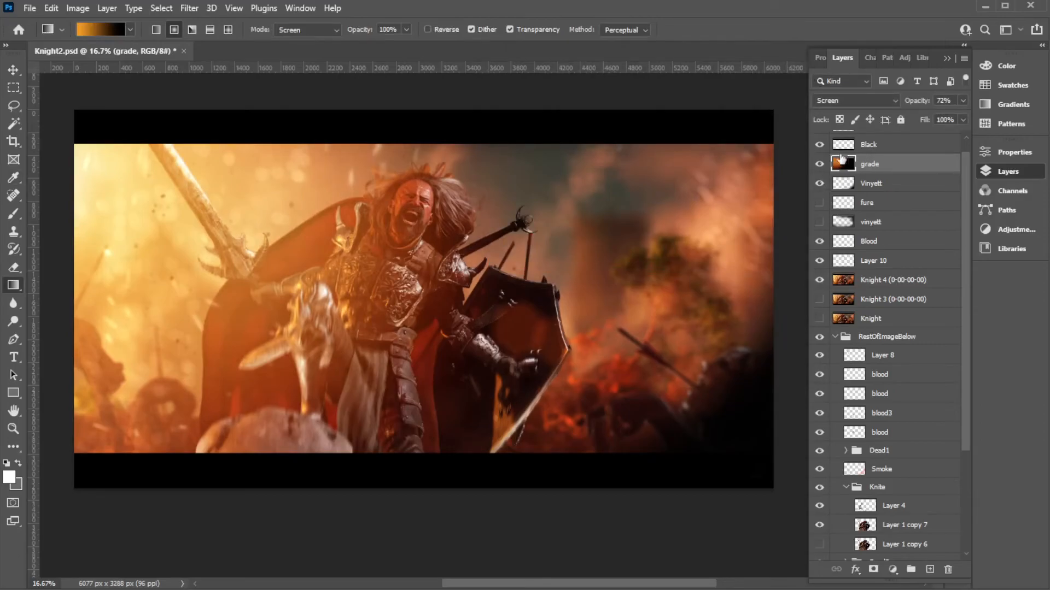
- Set the grade layer's opacity to 37%, toggling its visibility to compare the image with and without the glow
{"action": "left_click", "coordinate": [819, 165]}
{"action": "left_click", "coordinate": [819, 165]}
{"action": "left_click", "coordinate": [967, 100]}
{"action": "left_click", "coordinate": [922, 117]}
{"action": "left_click", "coordinate": [819, 164]}
{"action": "left_click", "coordinate": [819, 166]}
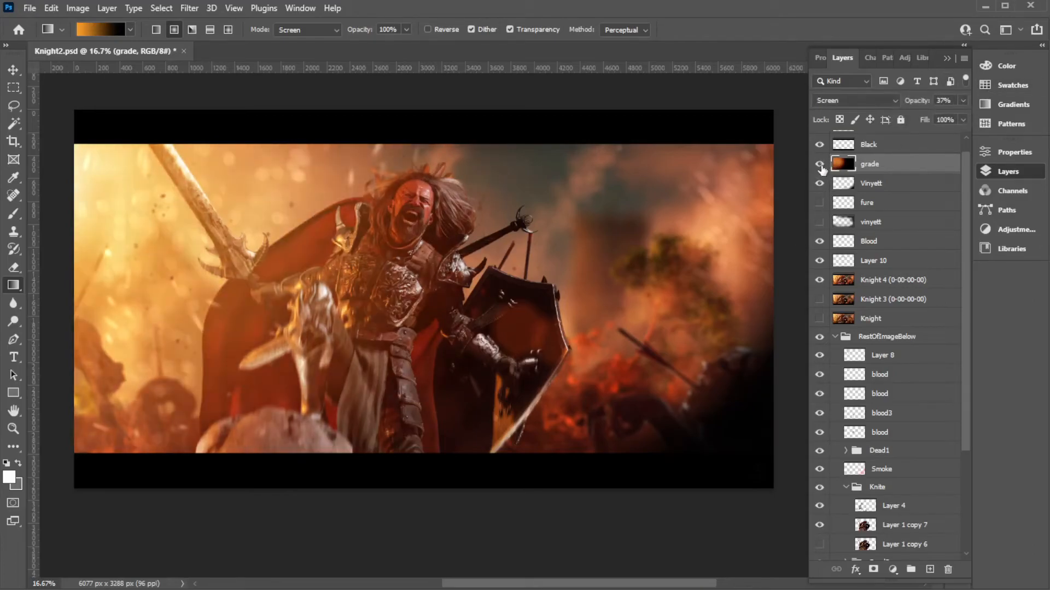
{"action": "left_click", "coordinate": [819, 166]}
{"action": "left_click", "coordinate": [819, 165]}
{"action": "left_click", "coordinate": [819, 164]}
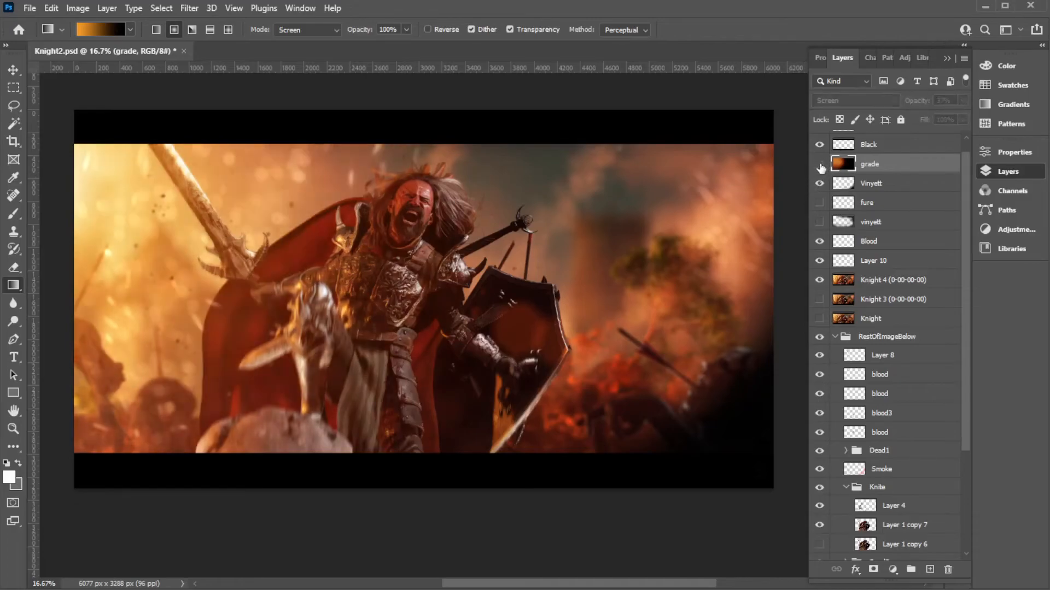
{"action": "left_click", "coordinate": [819, 166]}
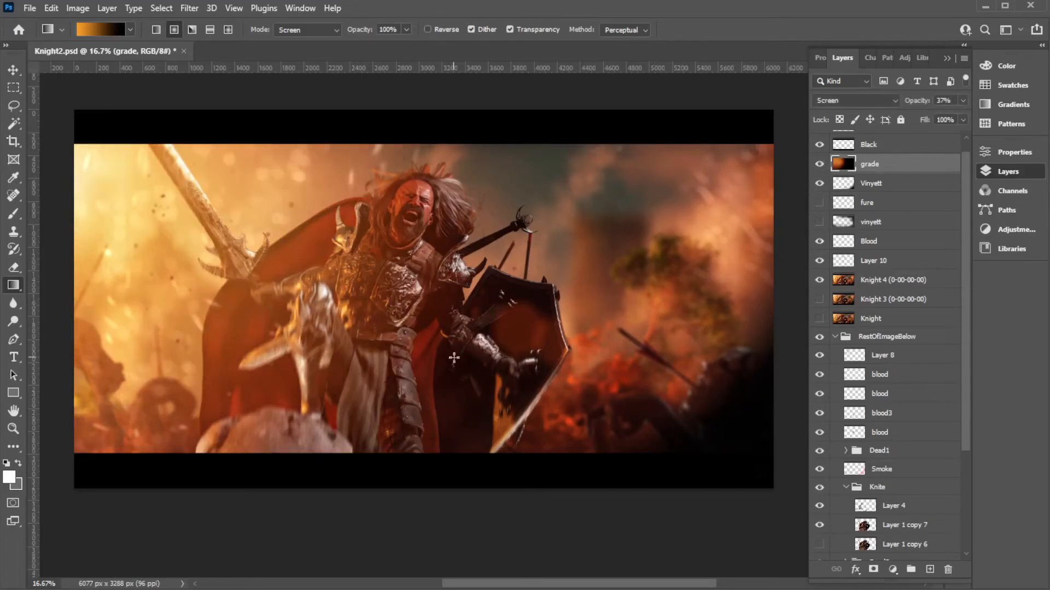